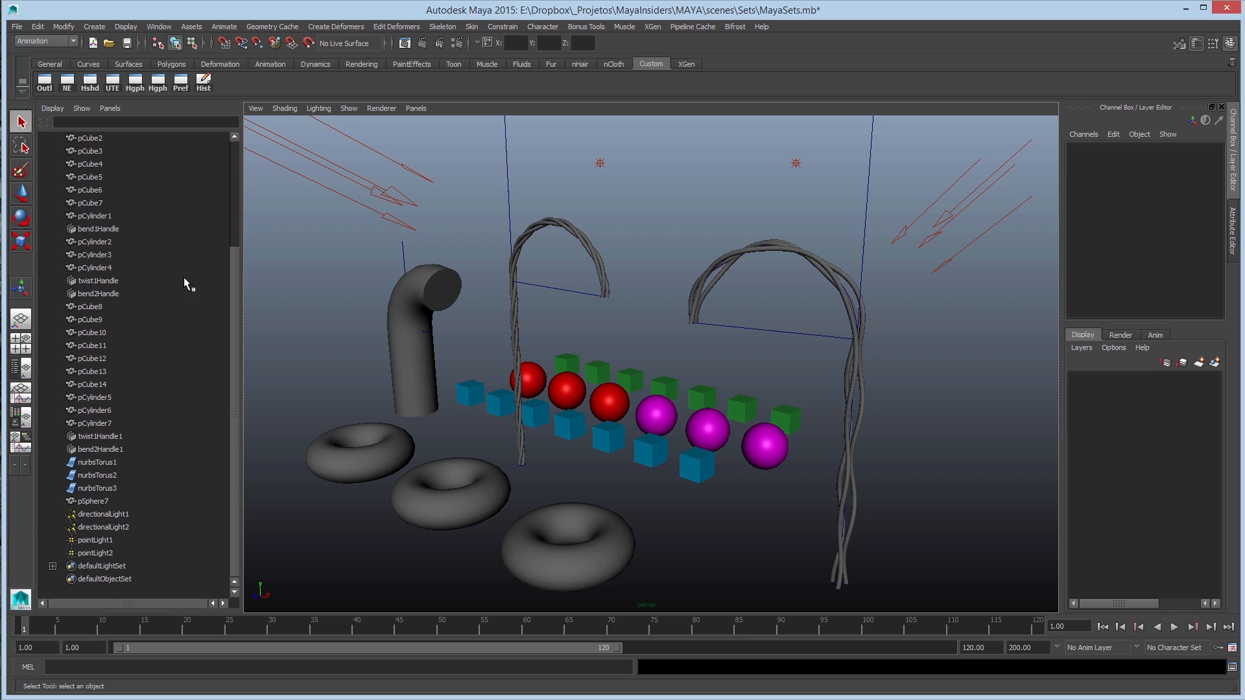
left_click_drag(231, 279, 235, 157)
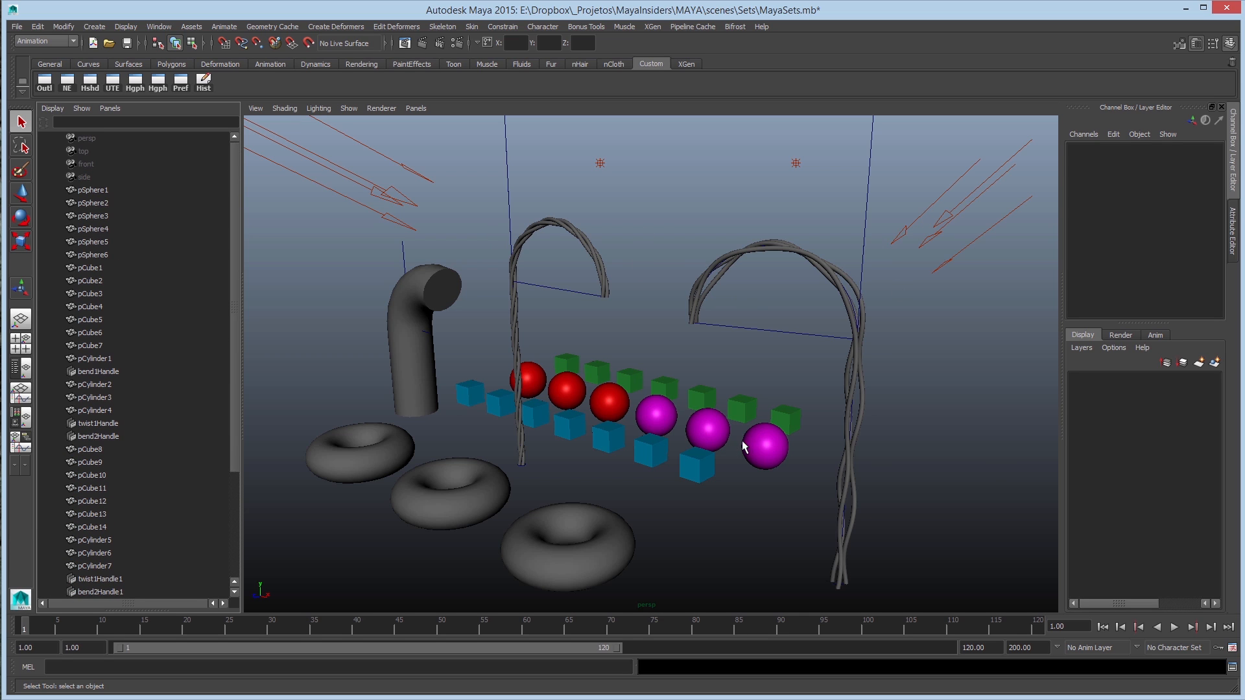
left_click(543, 380)
left_click(566, 391, "shift")
left_click(607, 405, "shift")
left_click(609, 405, "shift")
left_click(661, 423, "shift")
left_click(610, 402, "shift")
left_click(707, 430, "shift")
left_click(765, 446, "shift")
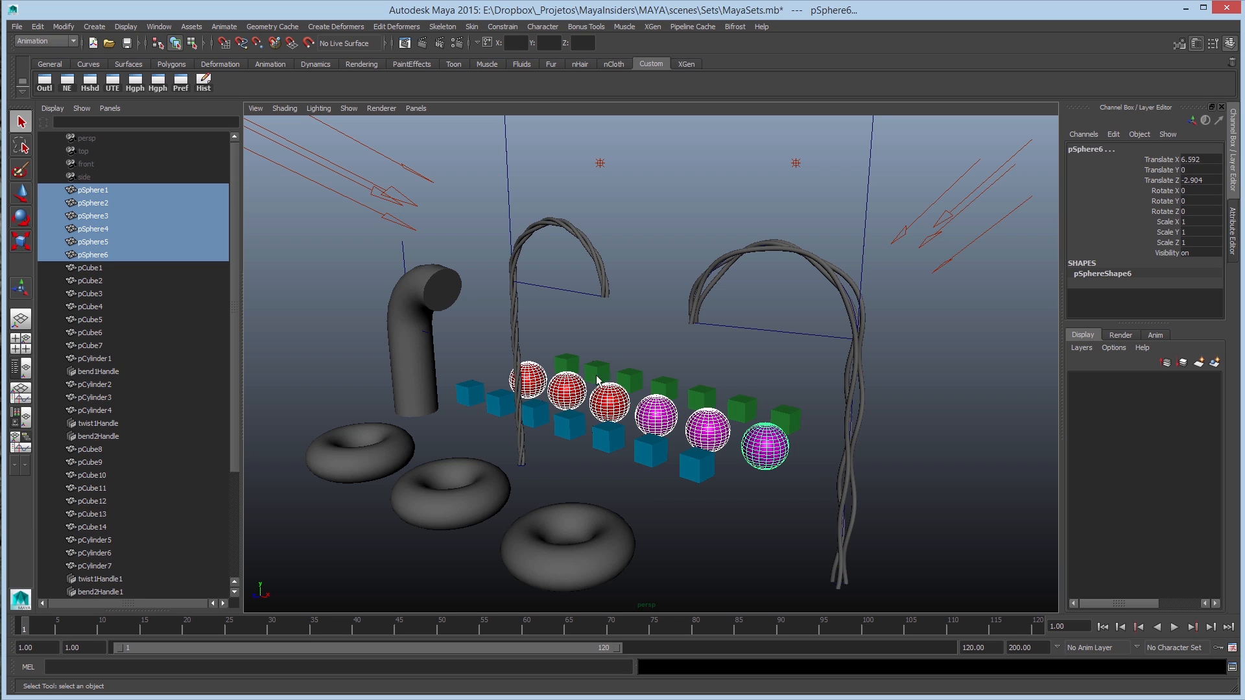
scroll(235, 282, "down", 4)
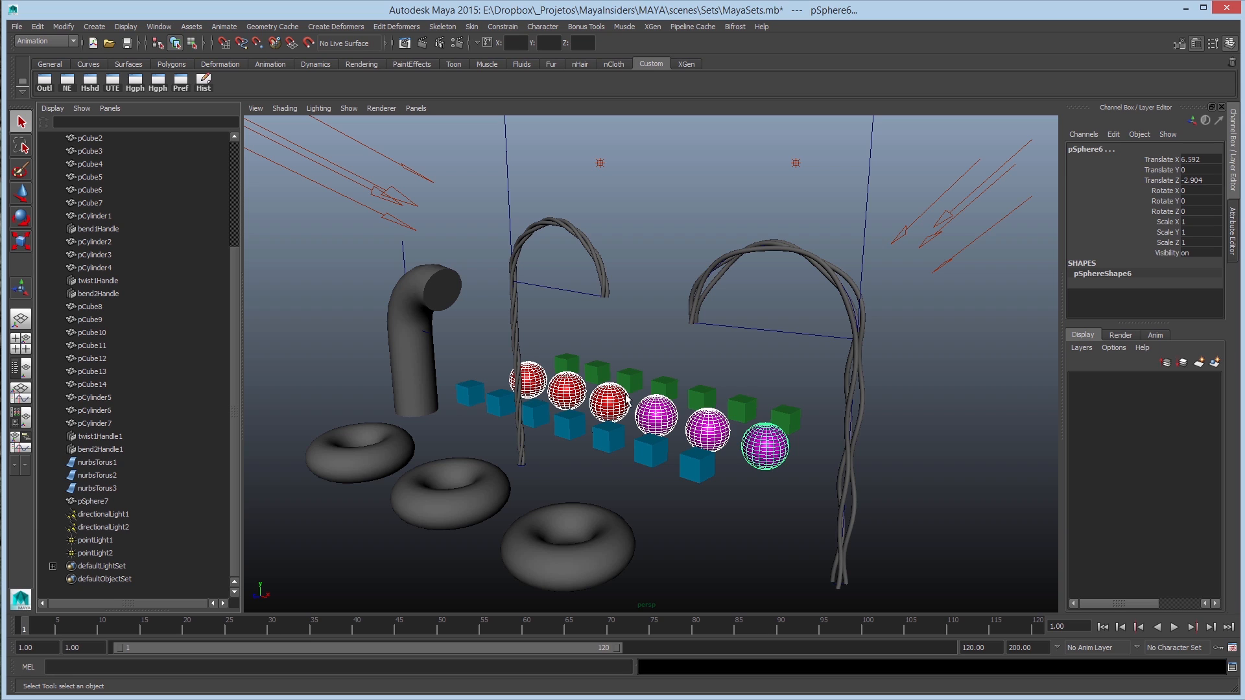
scroll(239, 201, "up", 4)
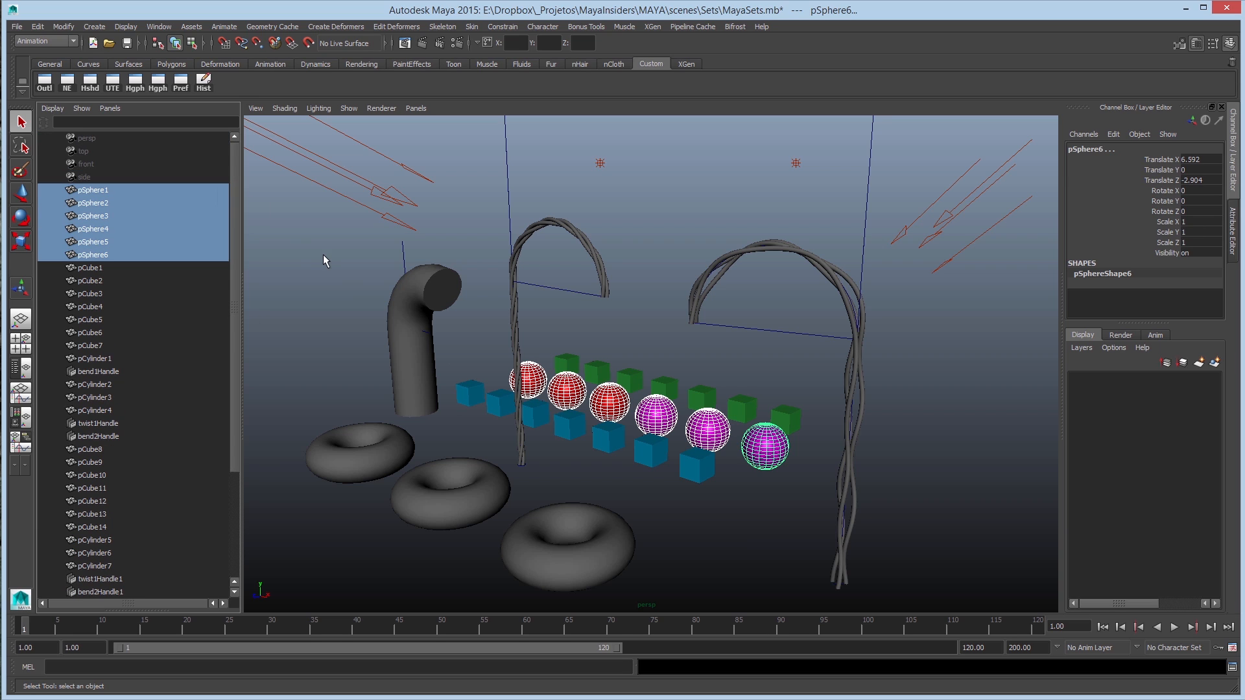
left_click(541, 452)
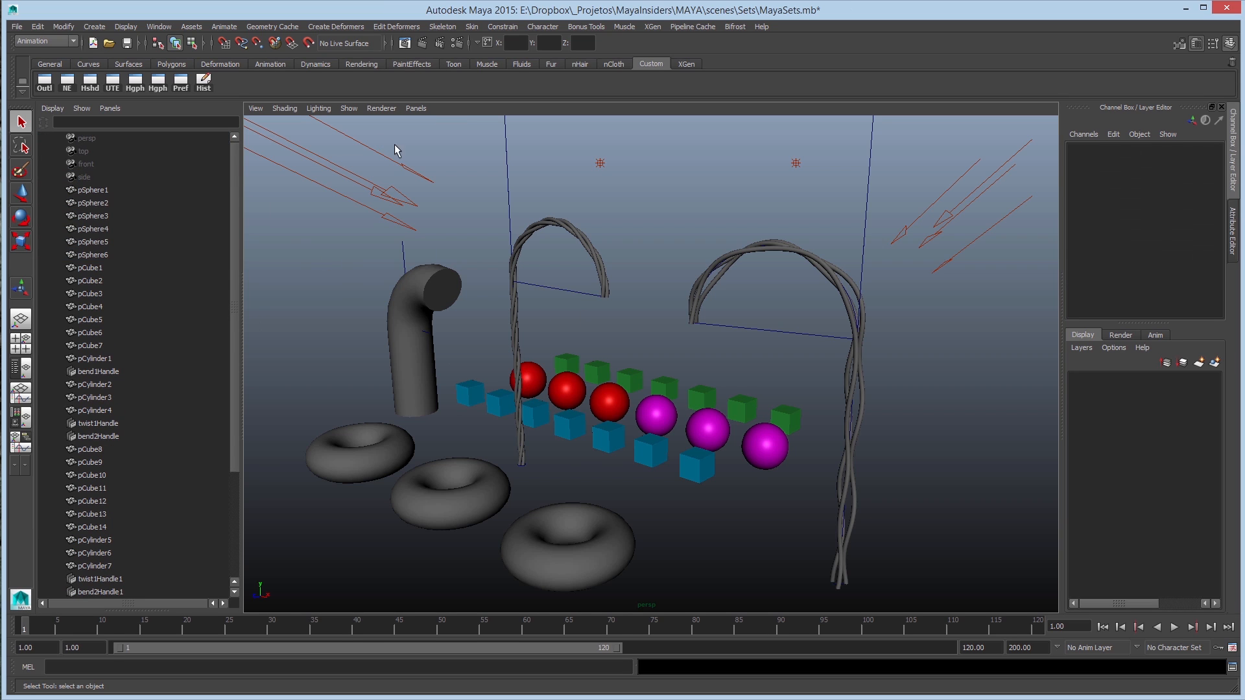
Create a set with default options from the three red and three magenta spheres.
left_click(539, 381)
left_click(565, 394, "shift")
left_click(607, 402, "shift")
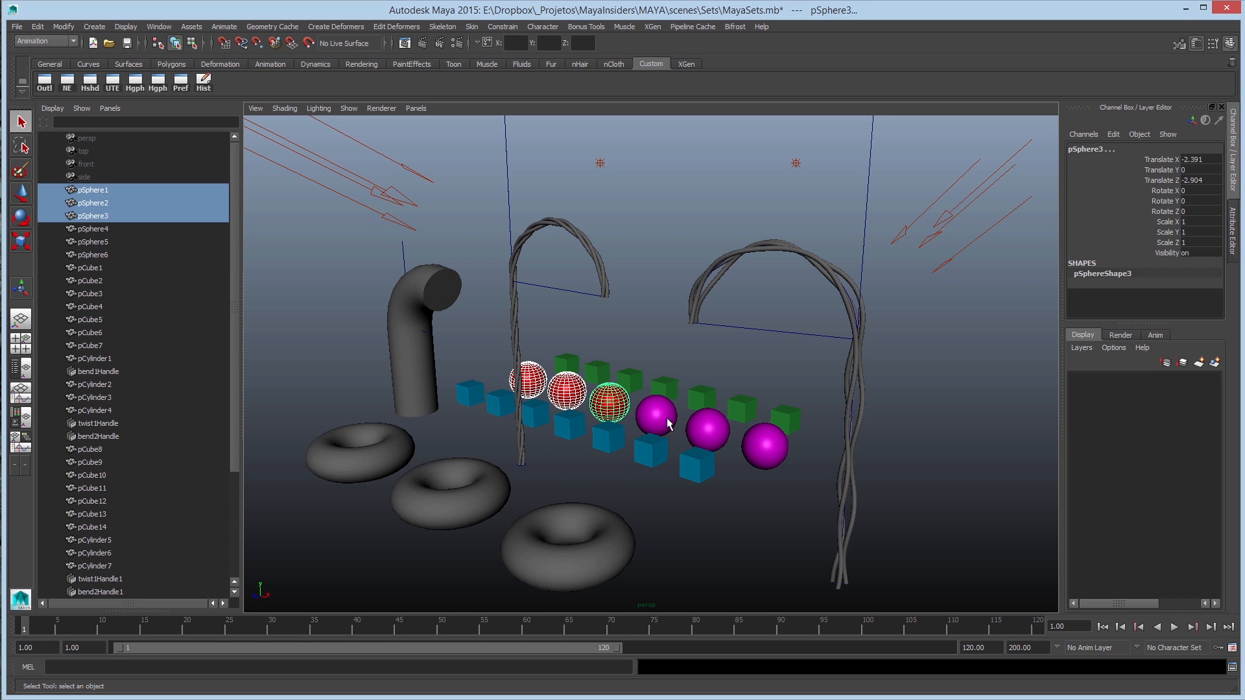
left_click(656, 415, "shift")
left_click(707, 429, "shift")
left_click(764, 446, "shift")
scroll(224, 246, "down", 5)
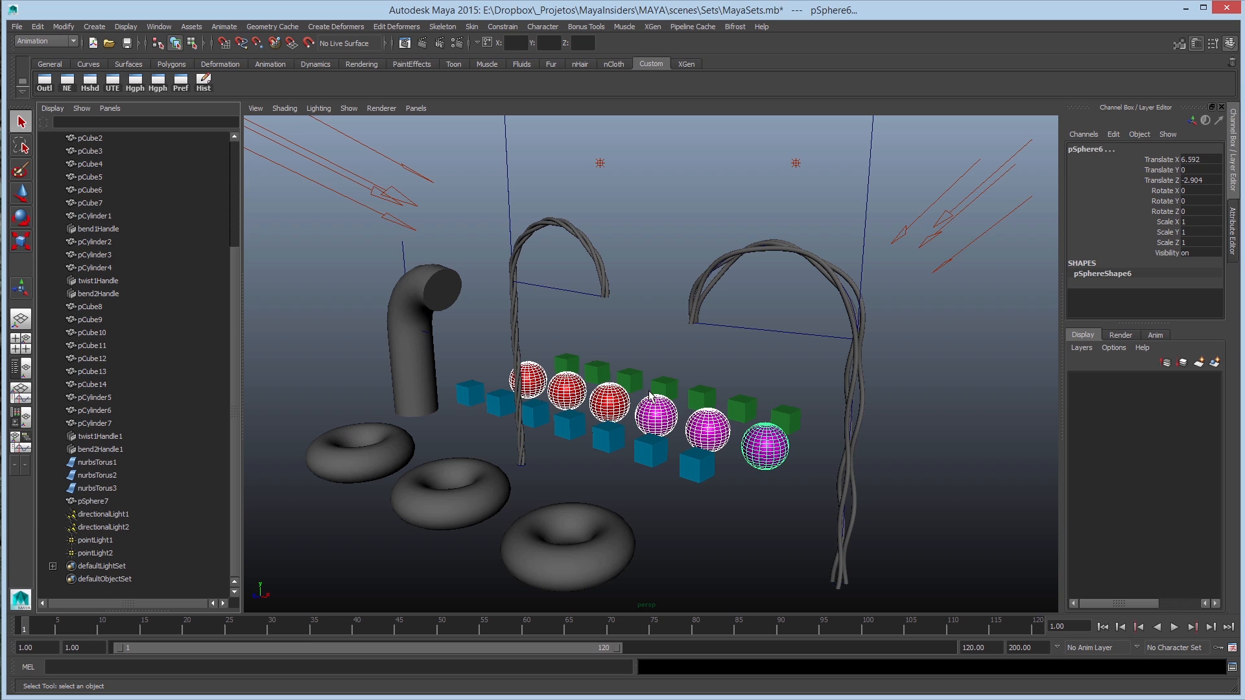
left_click(94, 27)
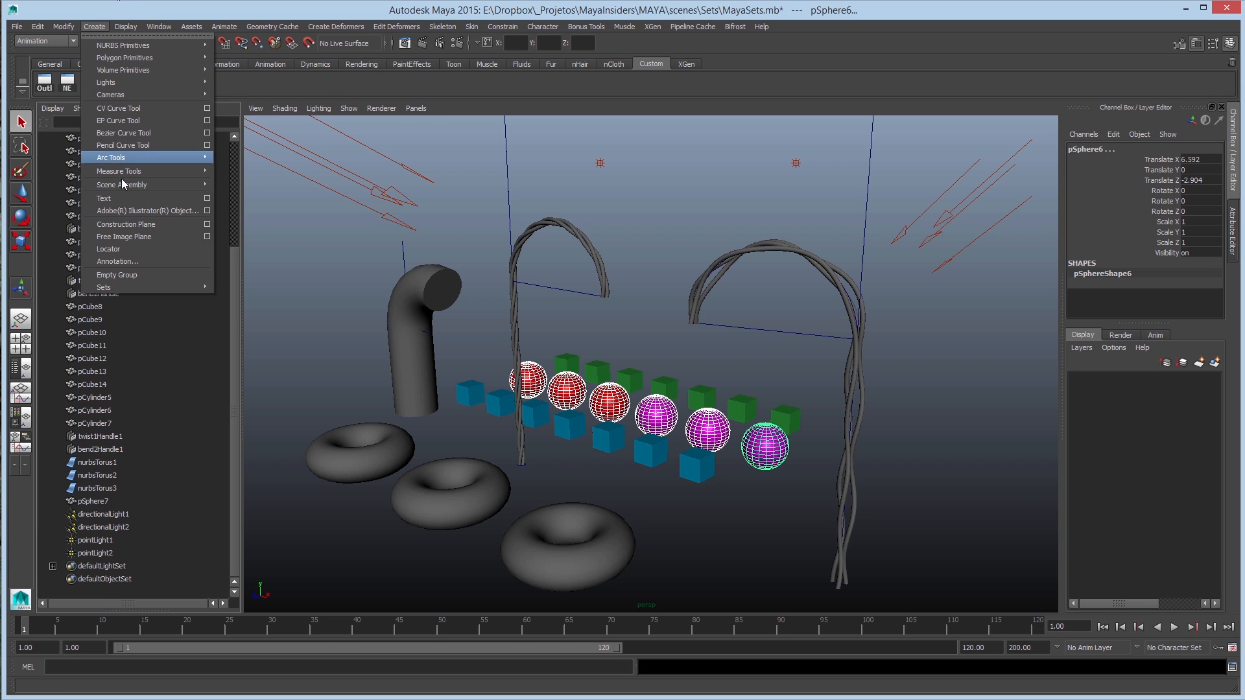
mouse_move(109, 288)
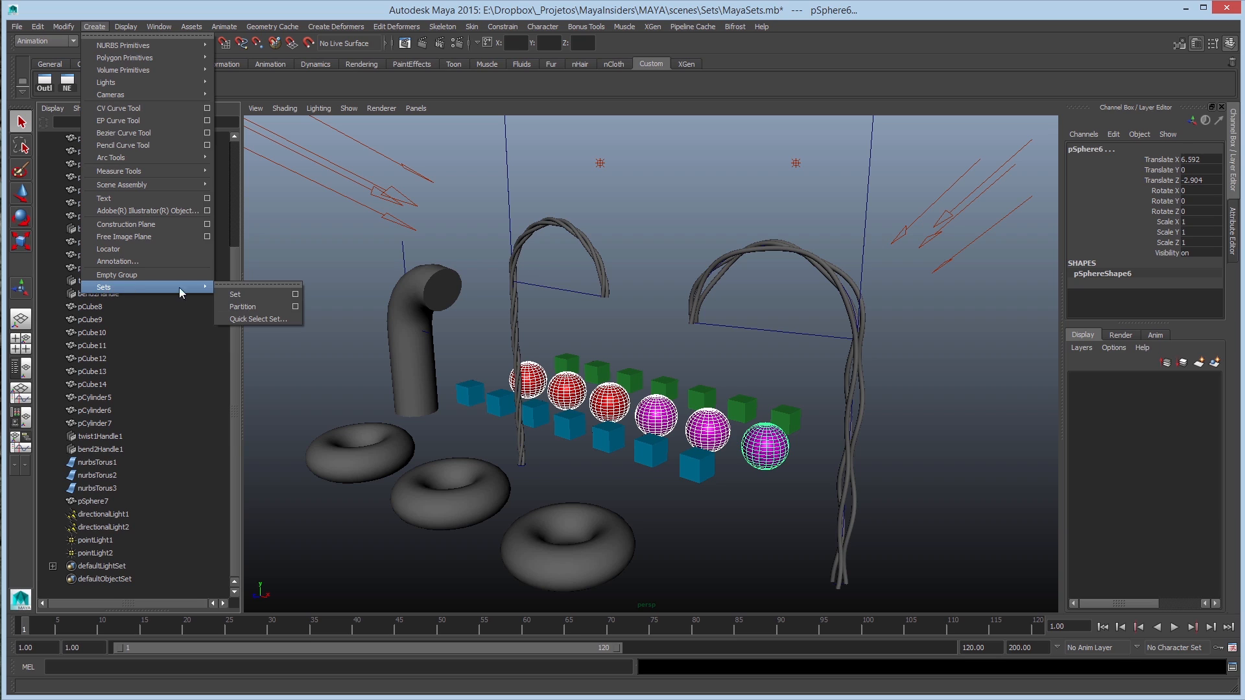
left_click(238, 295)
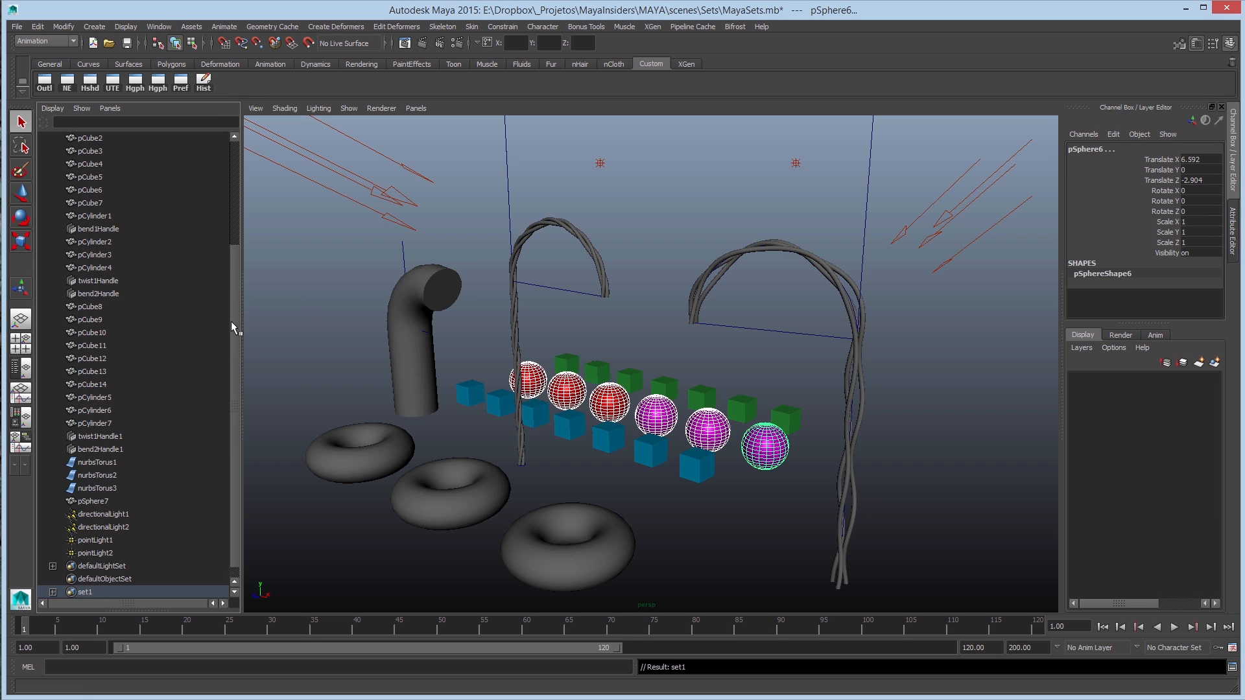
scroll(235, 350, "down", 1)
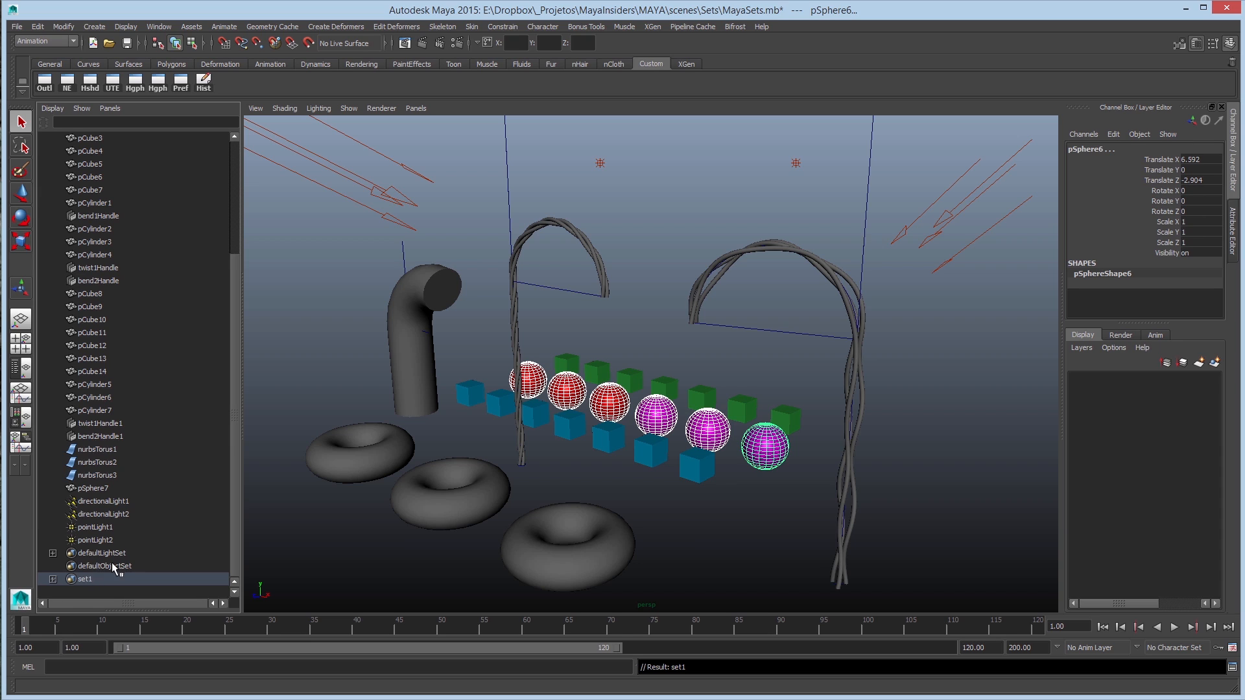
Expand the new set to inspect its members, and compare them with the original sphere entries in the scene list.
left_click(53, 579)
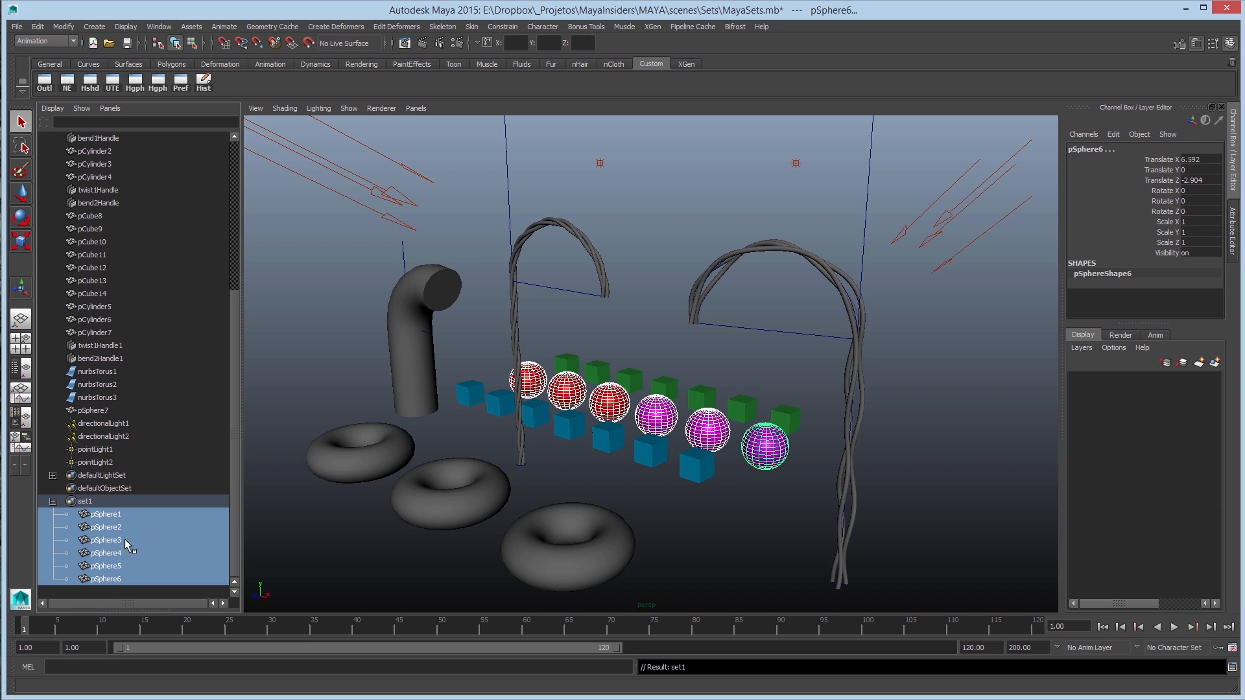
left_click(103, 504)
left_click(104, 513)
left_click(99, 503)
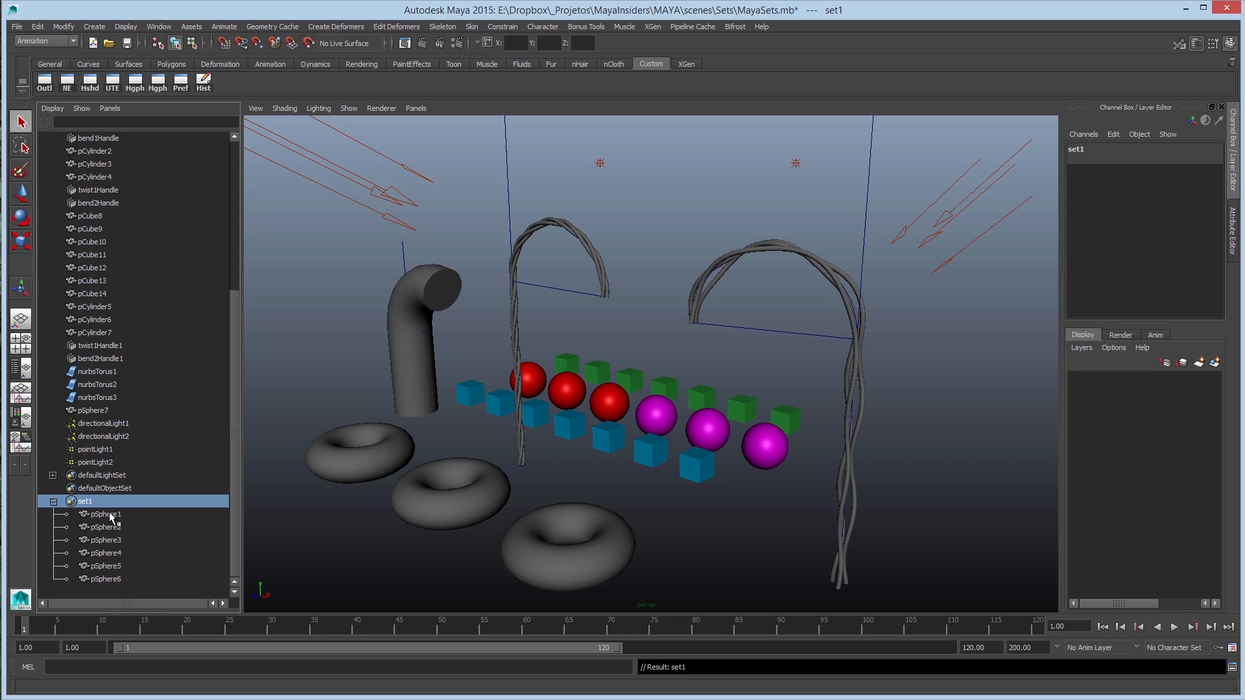
scroll(136, 538, "up", 6)
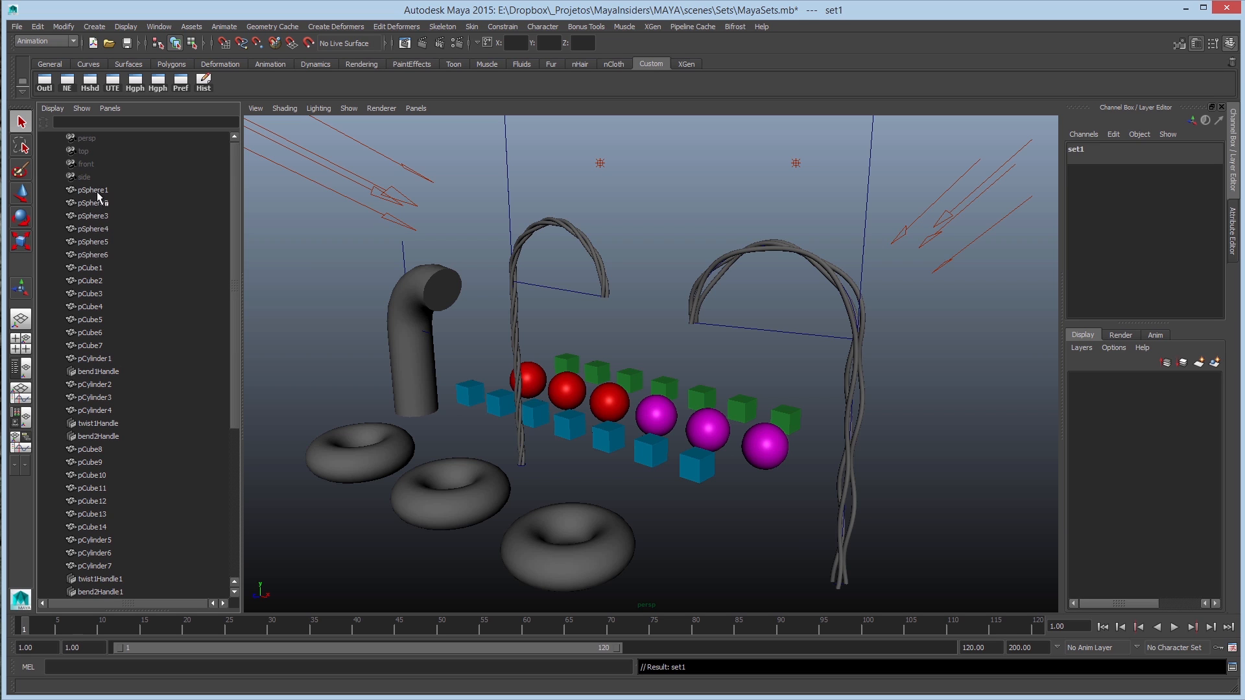
left_click_drag(235, 278, 175, 255)
left_click_drag(237, 321, 212, 511)
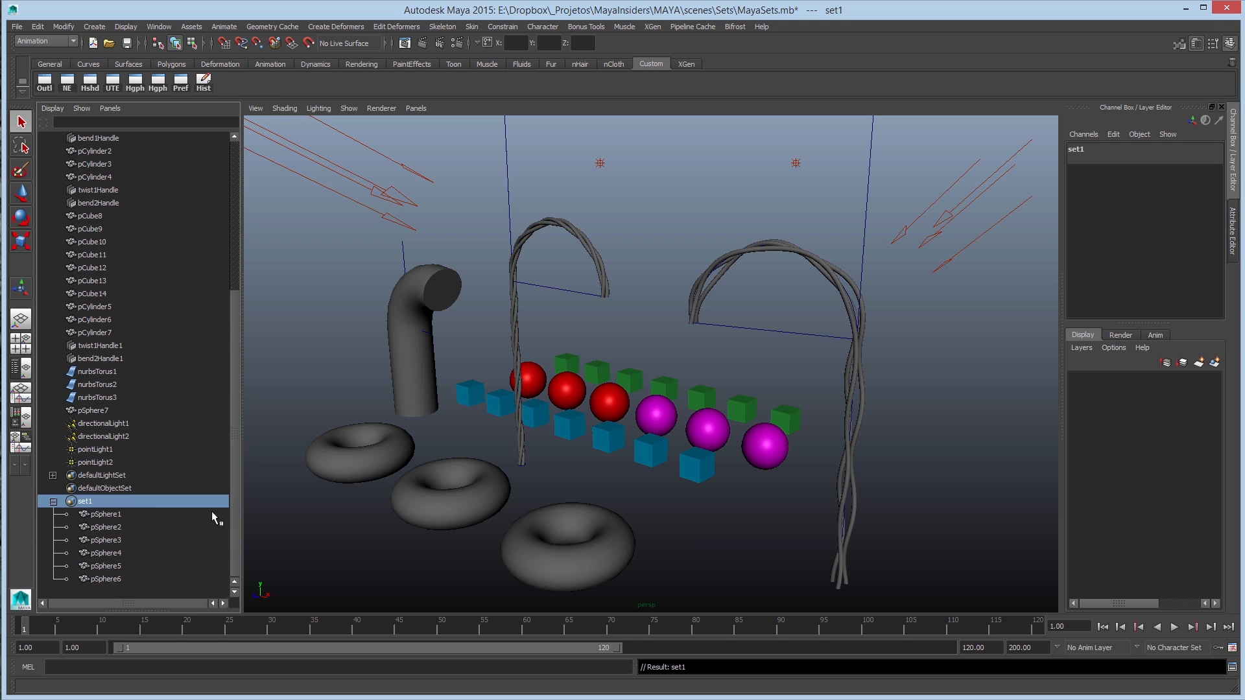
Check how selecting pSphere1 through pSphere6 inside the set differs from selecting the set node itself.
left_click(99, 577)
left_click(97, 513, "shift")
left_click(96, 503)
left_click(95, 577)
left_click(105, 514, "shift")
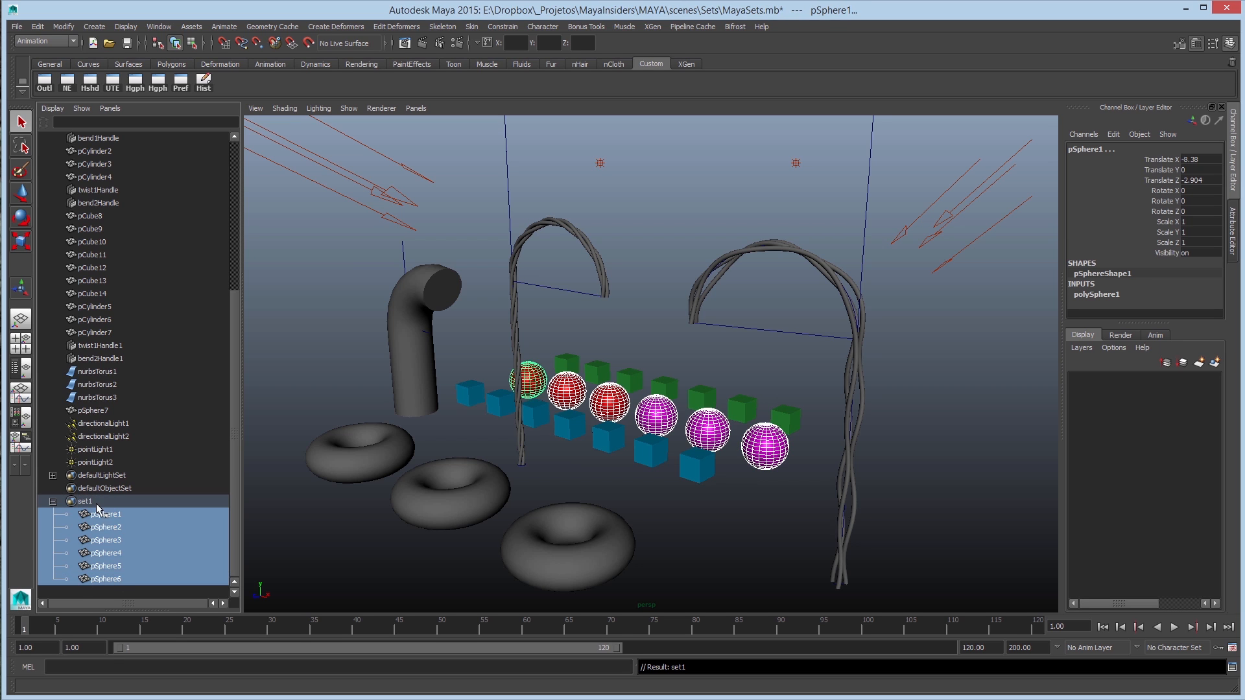
left_click(96, 502)
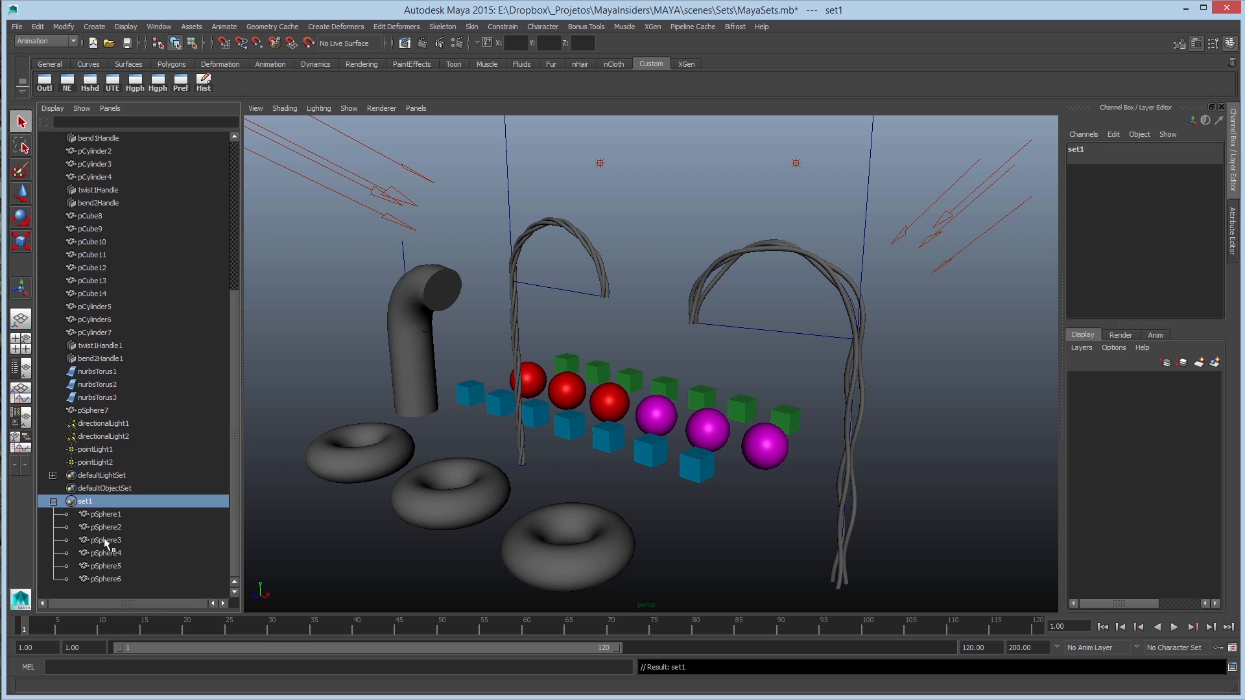
Rename the sphere set to Esferas_SET and collapse its member list.
double_click(87, 502)
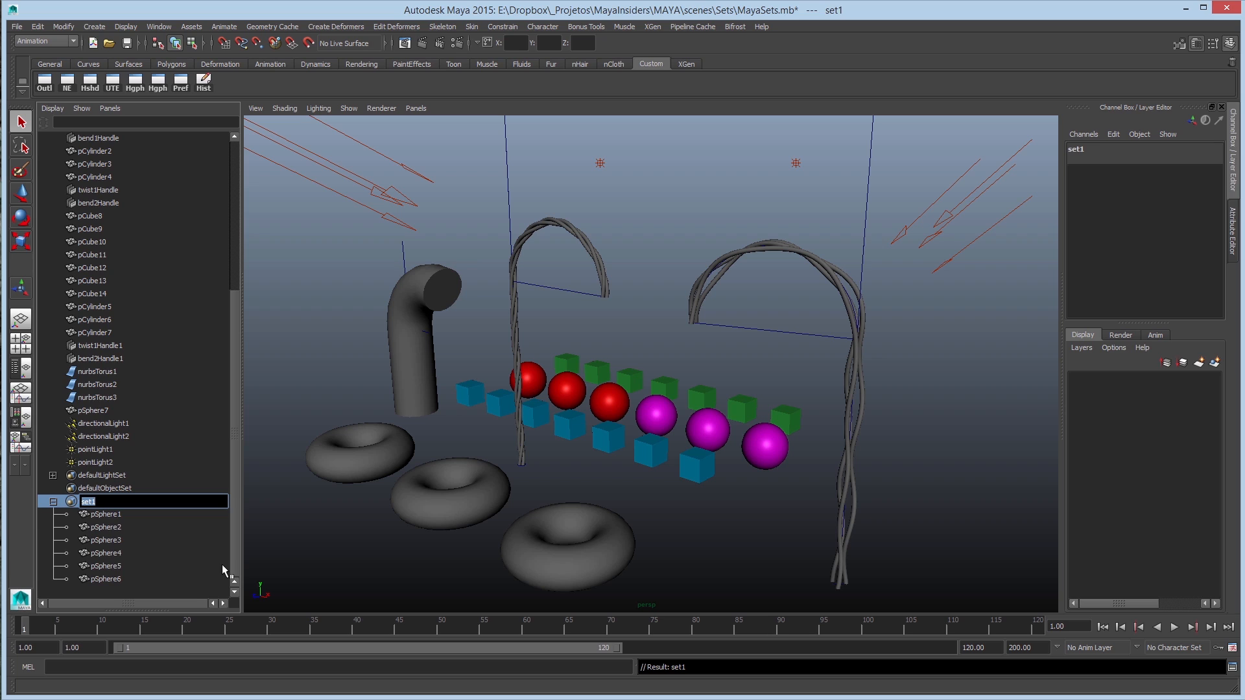
type("Esferas_SET")
key("Return")
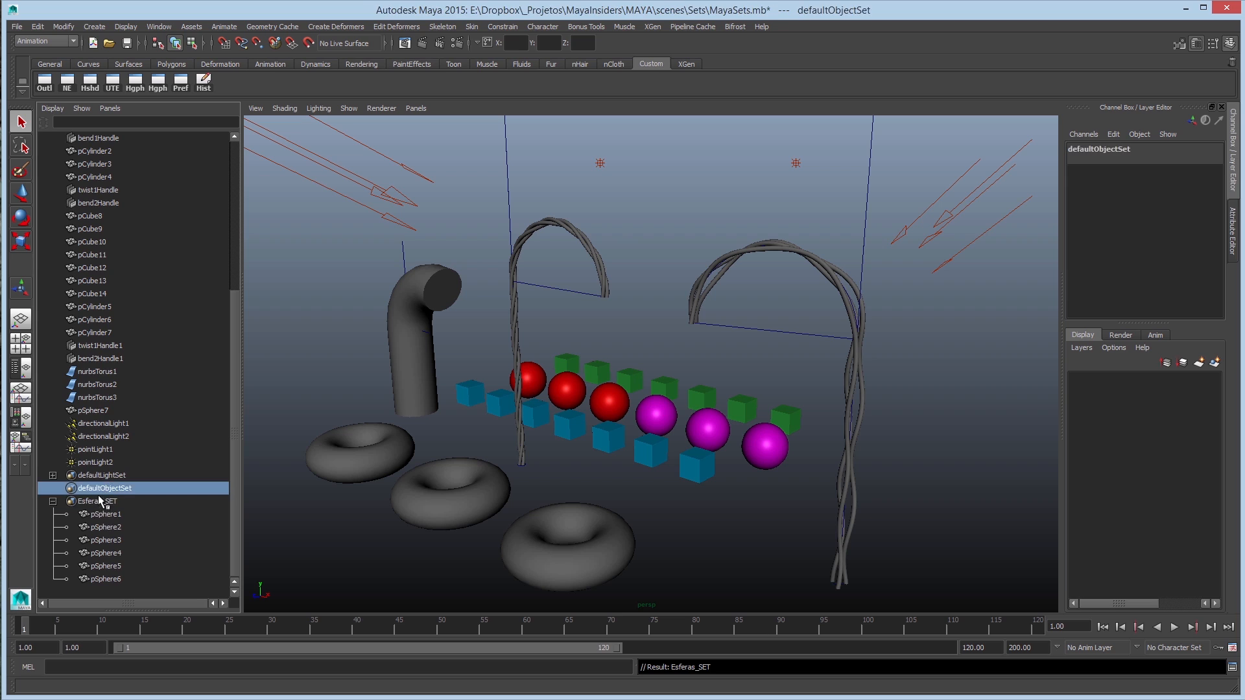
left_click(53, 501)
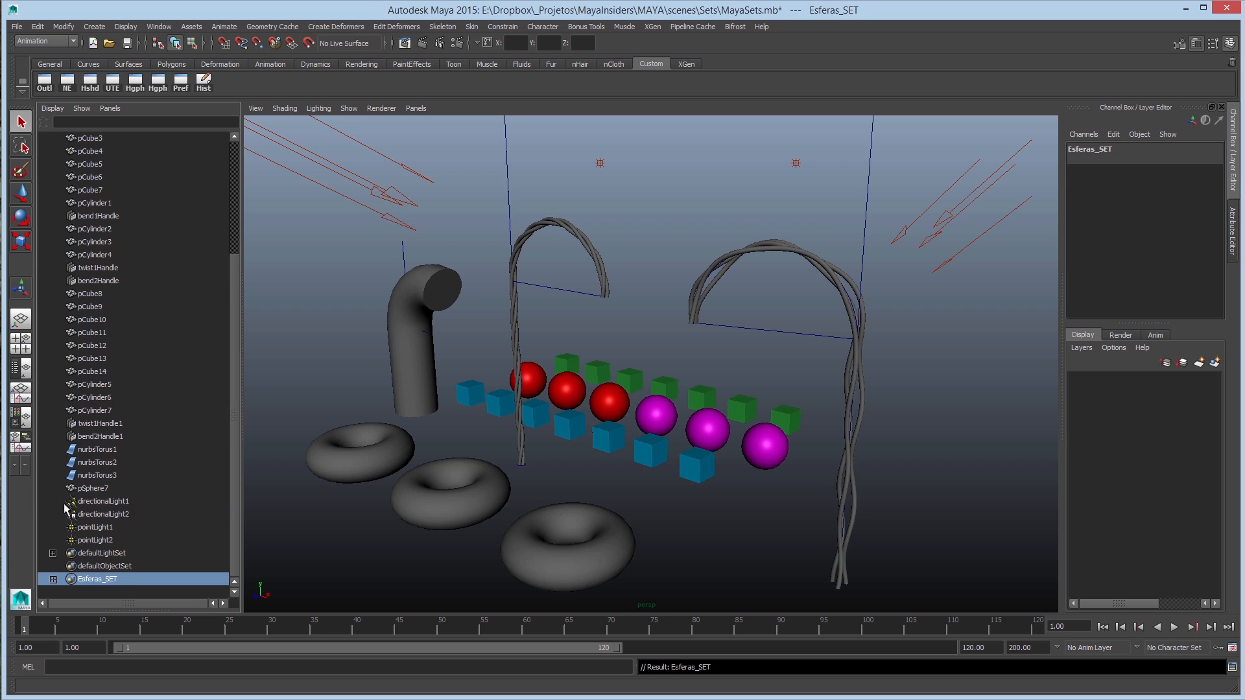
Create a set with default options from all fourteen blue and green cubes, pCube1 through pCube14.
left_click(700, 470)
left_click(649, 453, "shift")
left_click(608, 437, "shift")
left_click(569, 425, "shift")
left_click(535, 414, "shift")
left_click(500, 403, "shift")
left_click(470, 393, "shift")
left_click(571, 363, "shift")
left_click(596, 371, "shift")
left_click(632, 376, "shift")
left_click(664, 387, "shift")
left_click(709, 398, "shift")
left_click(742, 409, "shift")
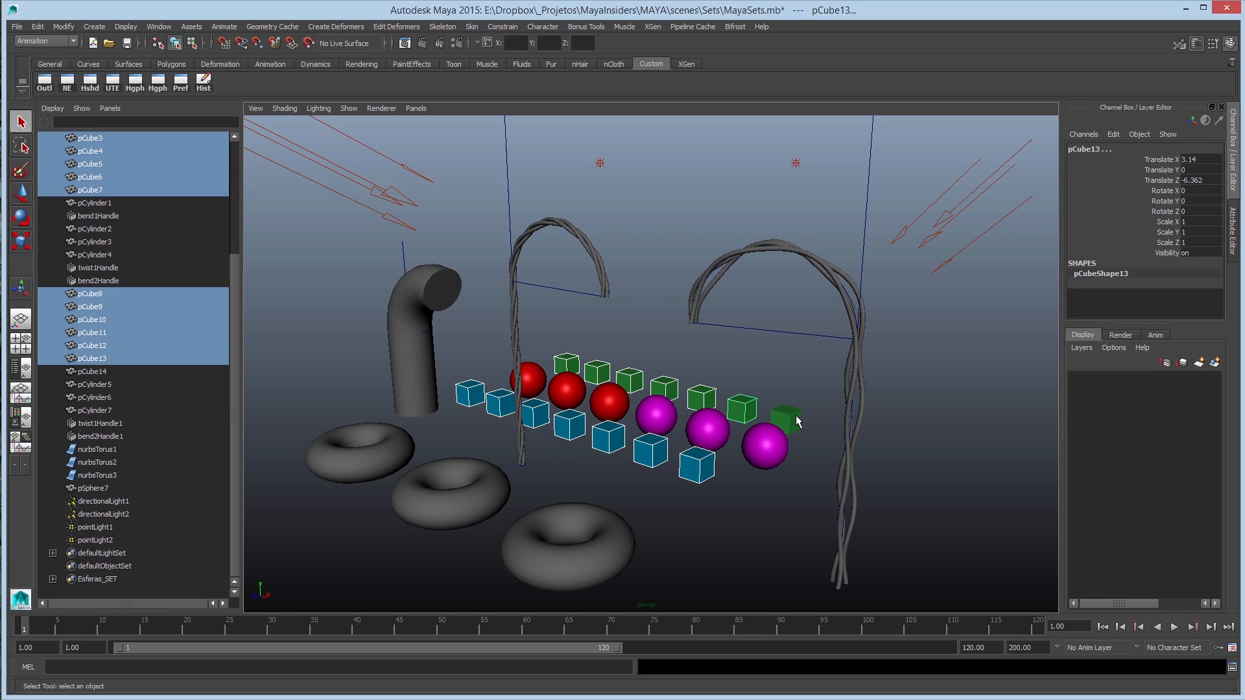
left_click(786, 418, "shift")
mouse_move(235, 447)
left_mouse_down()
mouse_move(235, 395)
mouse_move(235, 451)
left_mouse_up()
mouse_move(235, 331)
left_mouse_down()
mouse_move(238, 297)
mouse_move(236, 335)
left_mouse_up()
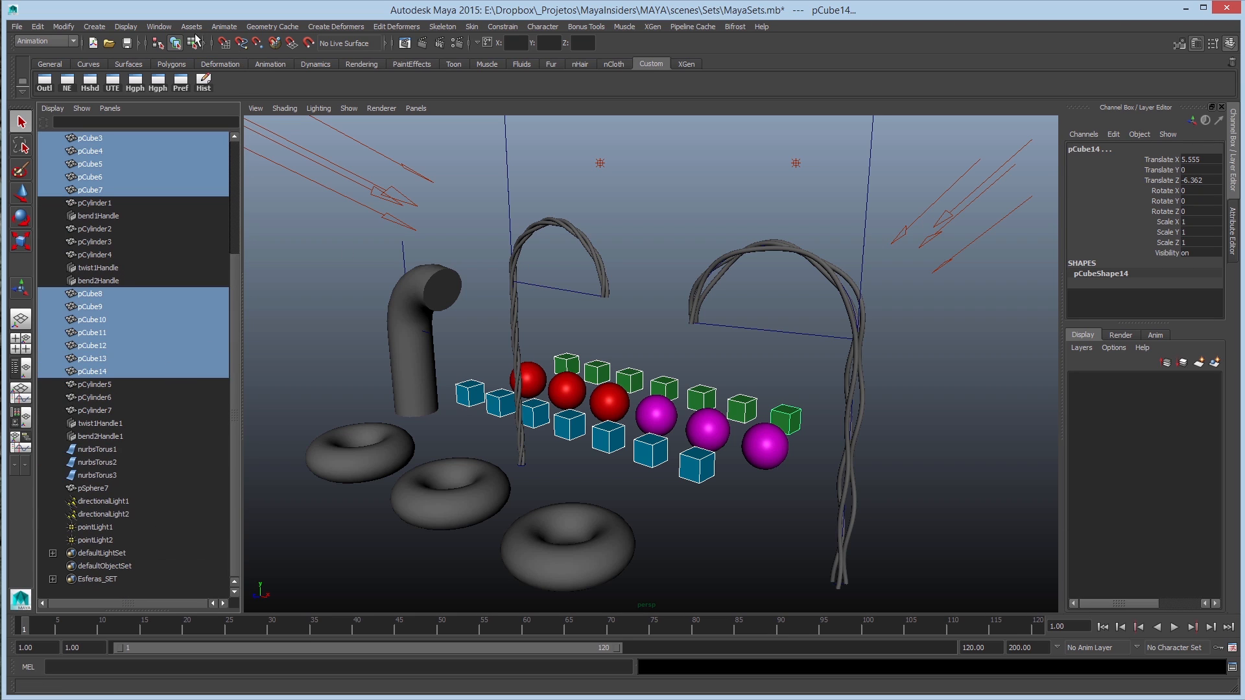
left_click(94, 27)
mouse_move(127, 289)
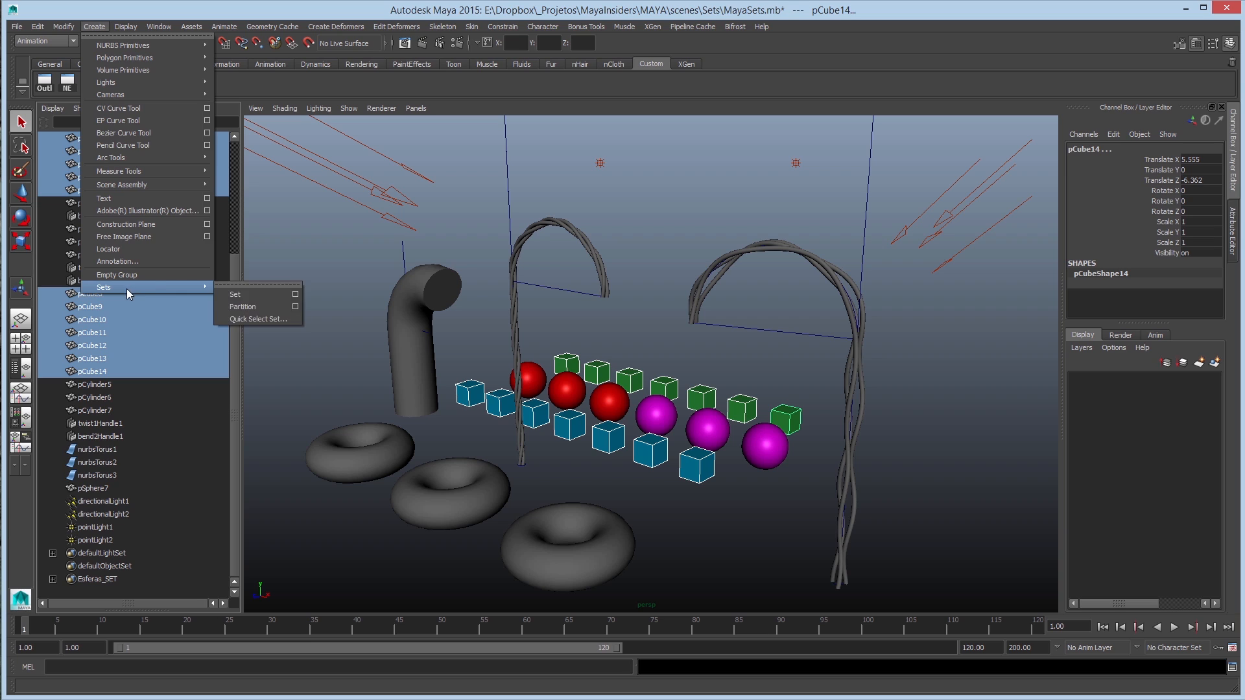
left_click(251, 295)
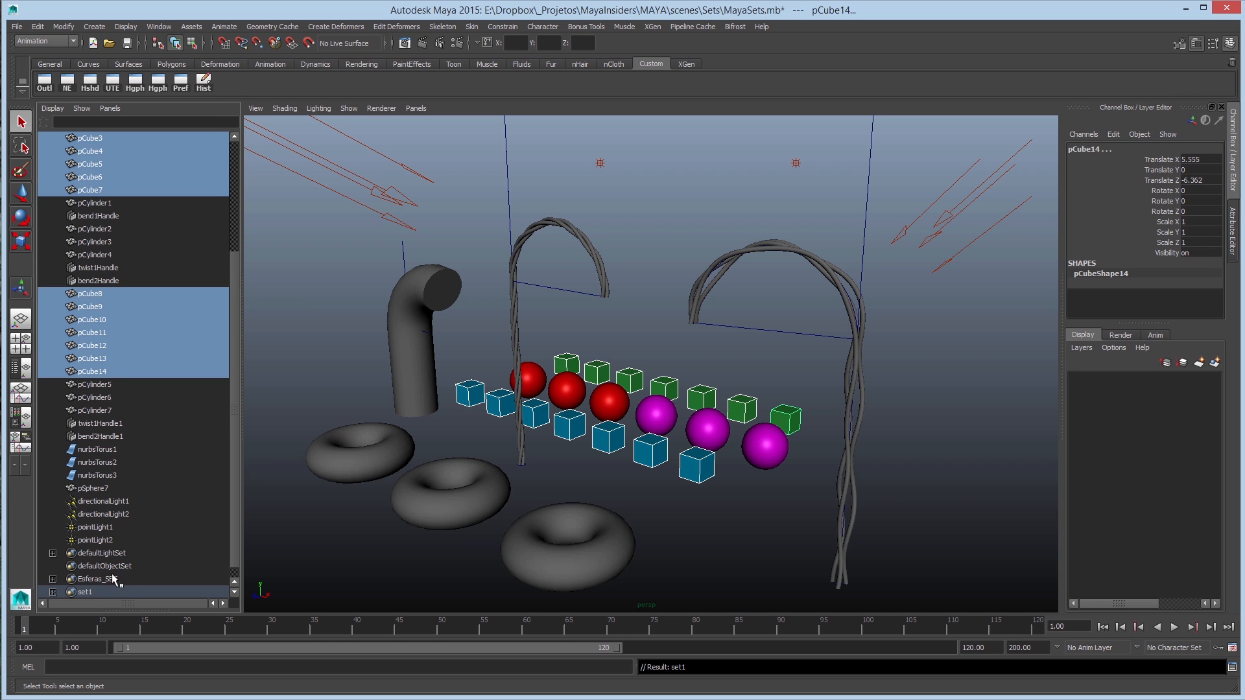
Rename the new cube set to Cubos_SET and clear the selection.
scroll(112, 573, "down", 1)
double_click(90, 578)
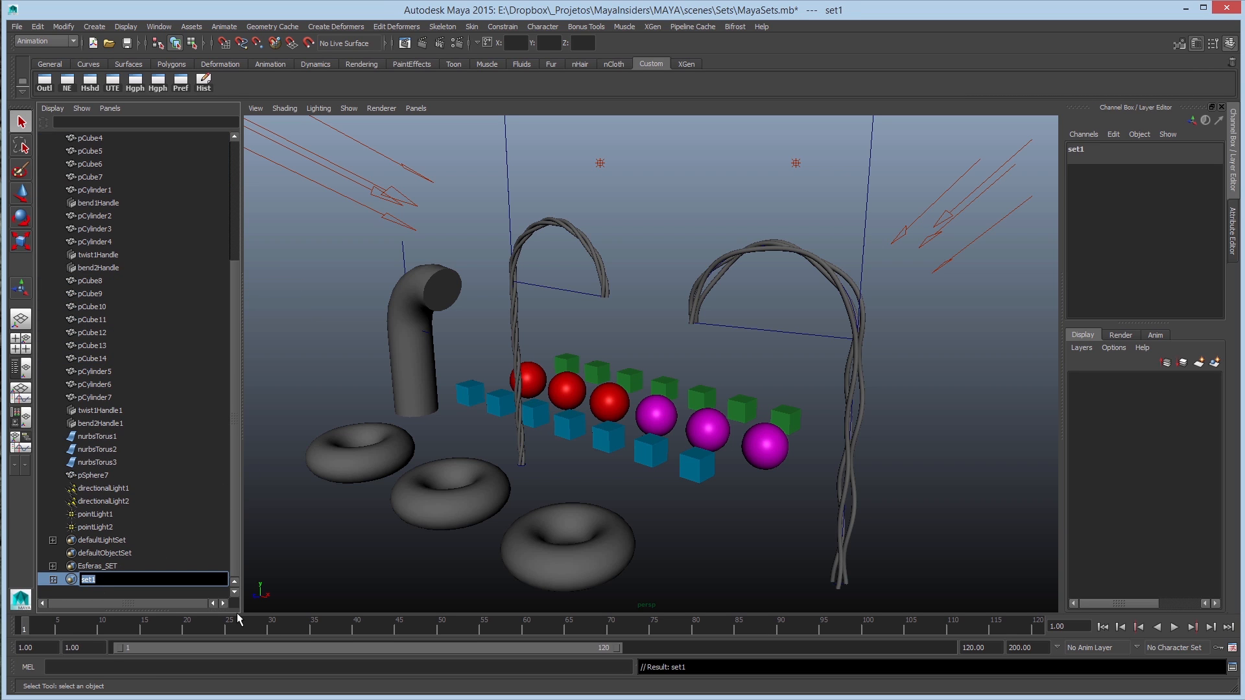
type("Cubos_SET")
key("Return")
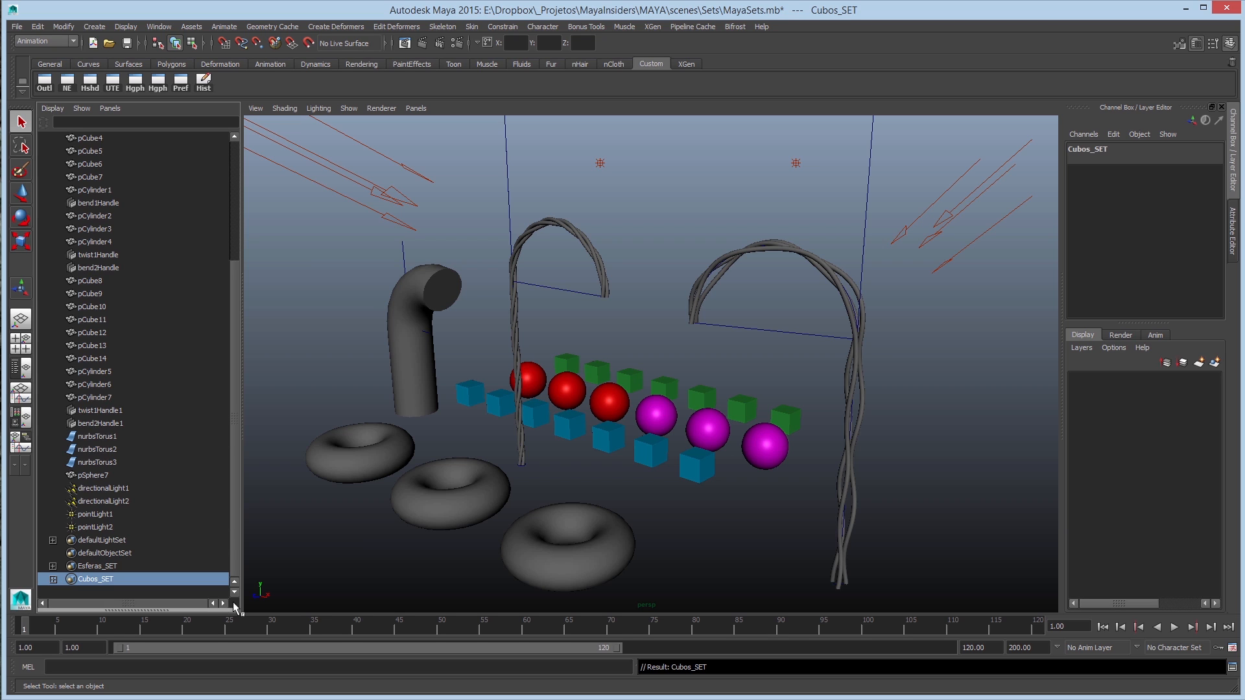
left_click(507, 355)
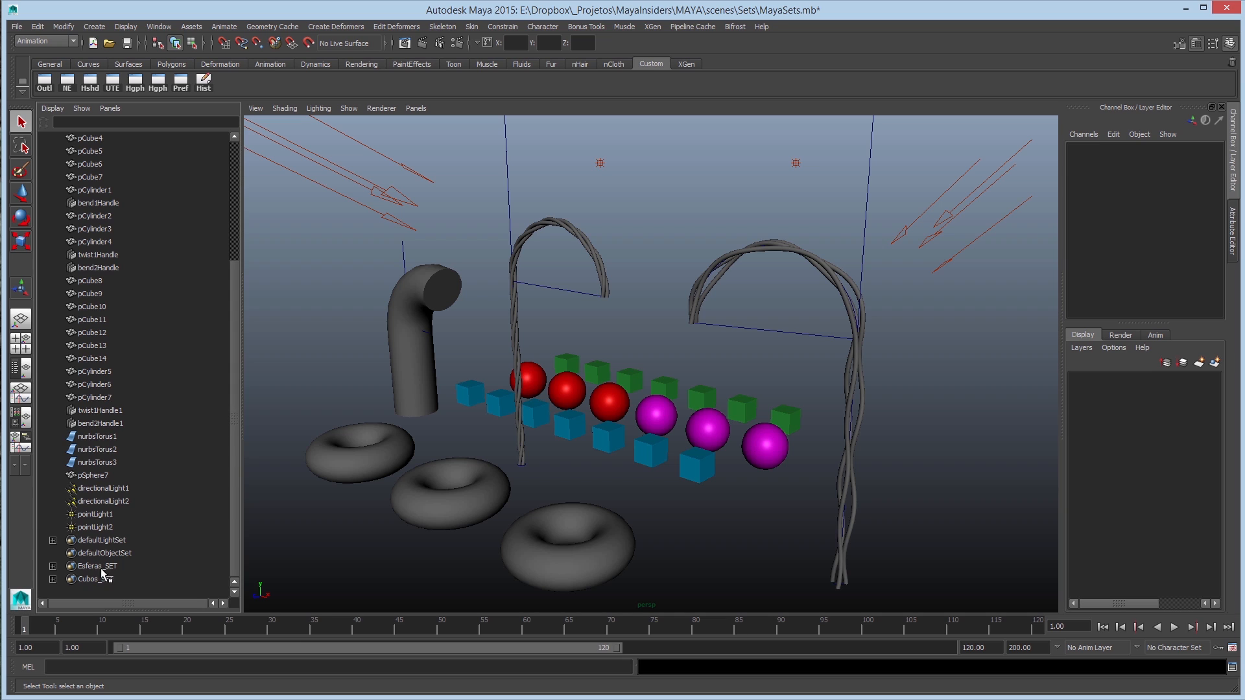
Expand Cubos_SET, select all its member cubes to check them in the scene, and clear the selection.
left_click(52, 579)
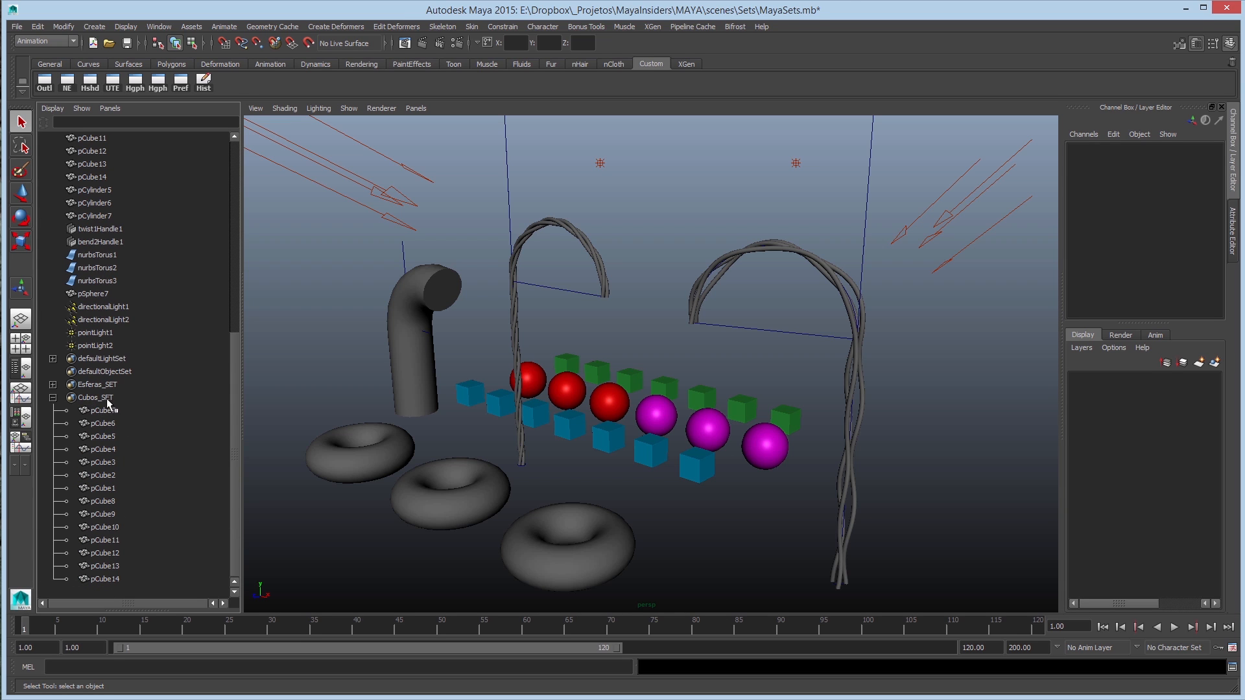
left_click(103, 409)
left_click(114, 578, "shift")
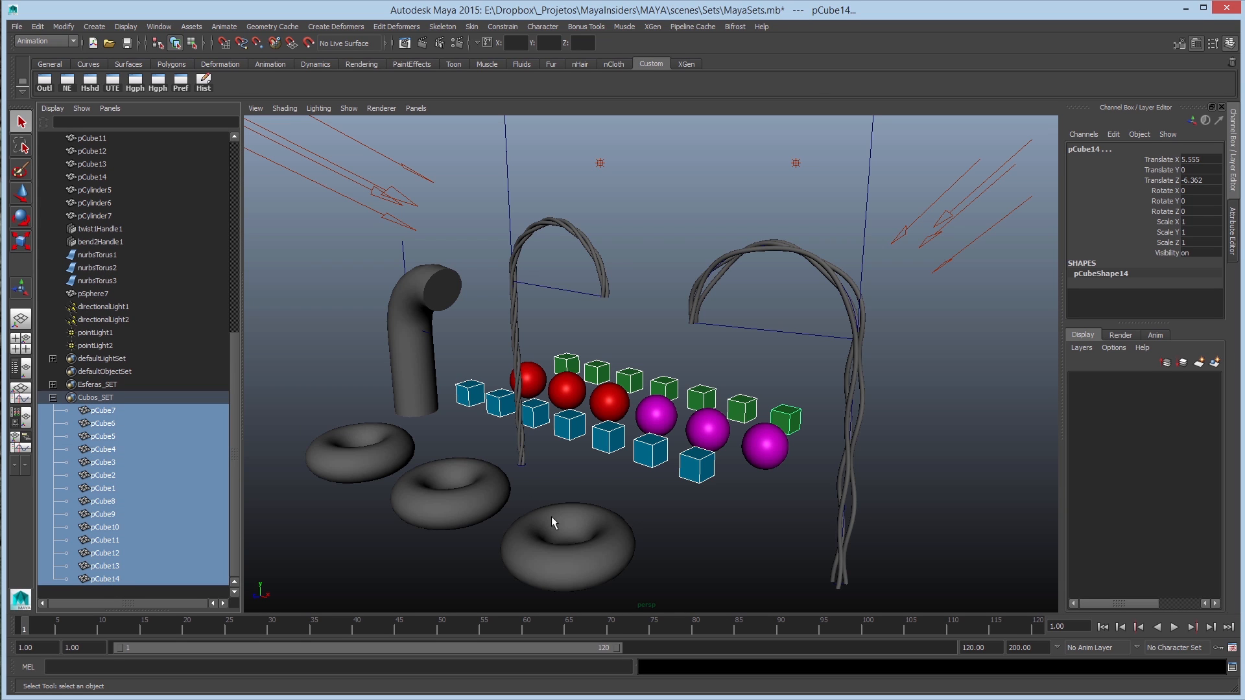
left_click(247, 494)
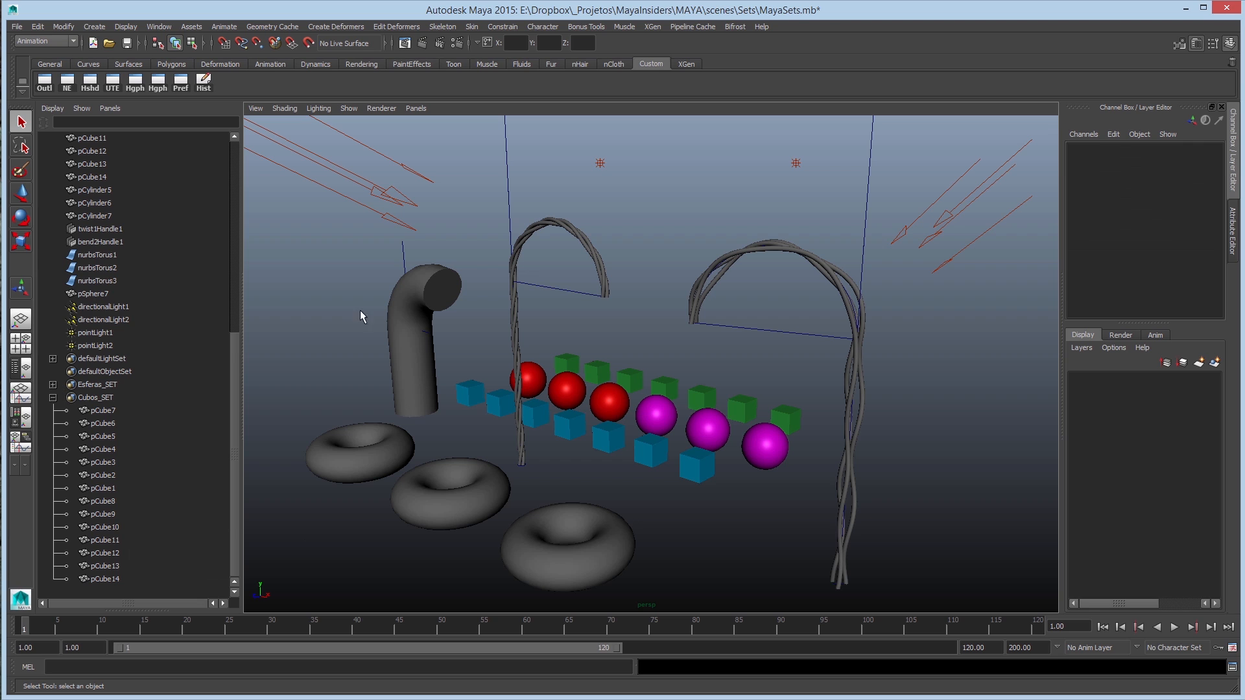
Review the full scene list with Cubos_SET collapsed, and expand both Esferas_SET and Cubos_SET to compare their members.
left_click_drag(654, 318, 743, 368, "alt")
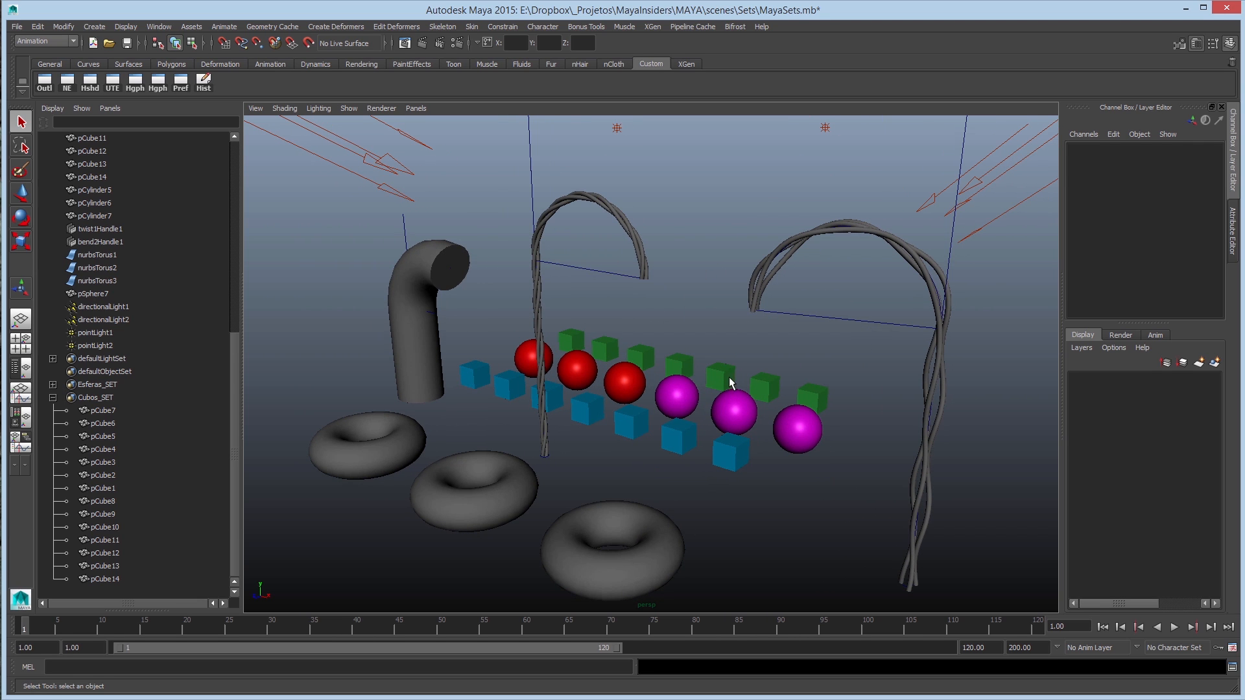
scroll(235, 378, "up", 5)
scroll(223, 352, "down", 5)
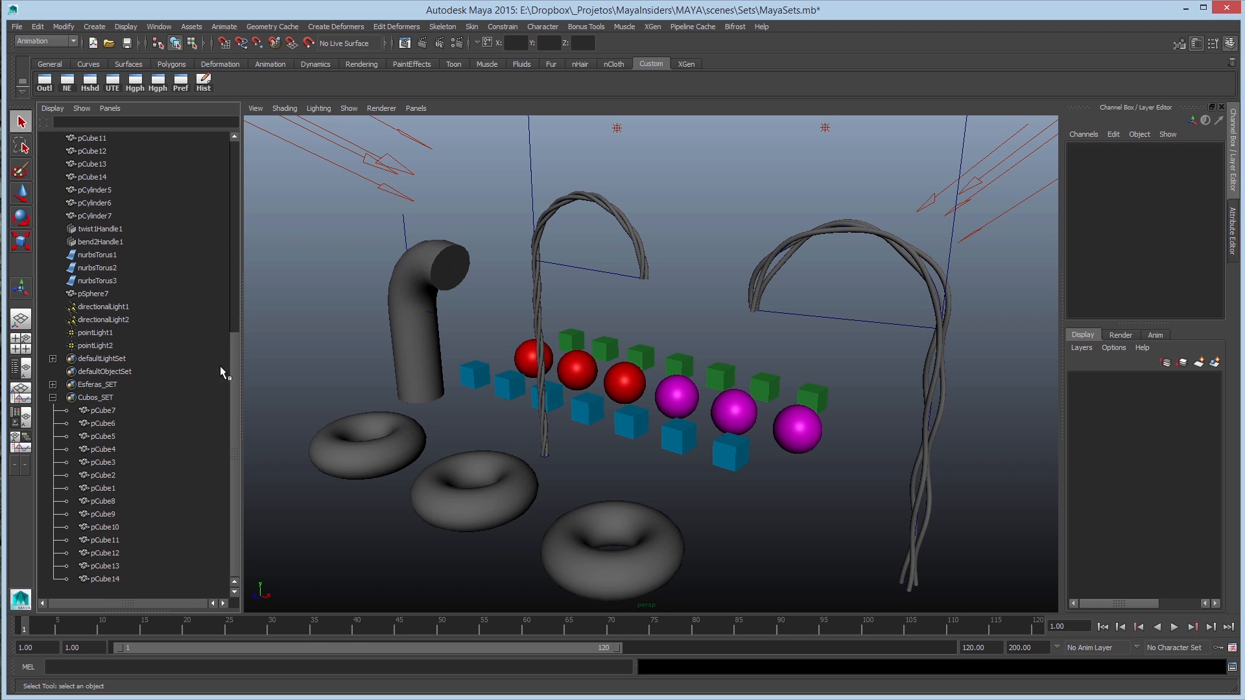
left_click(53, 397)
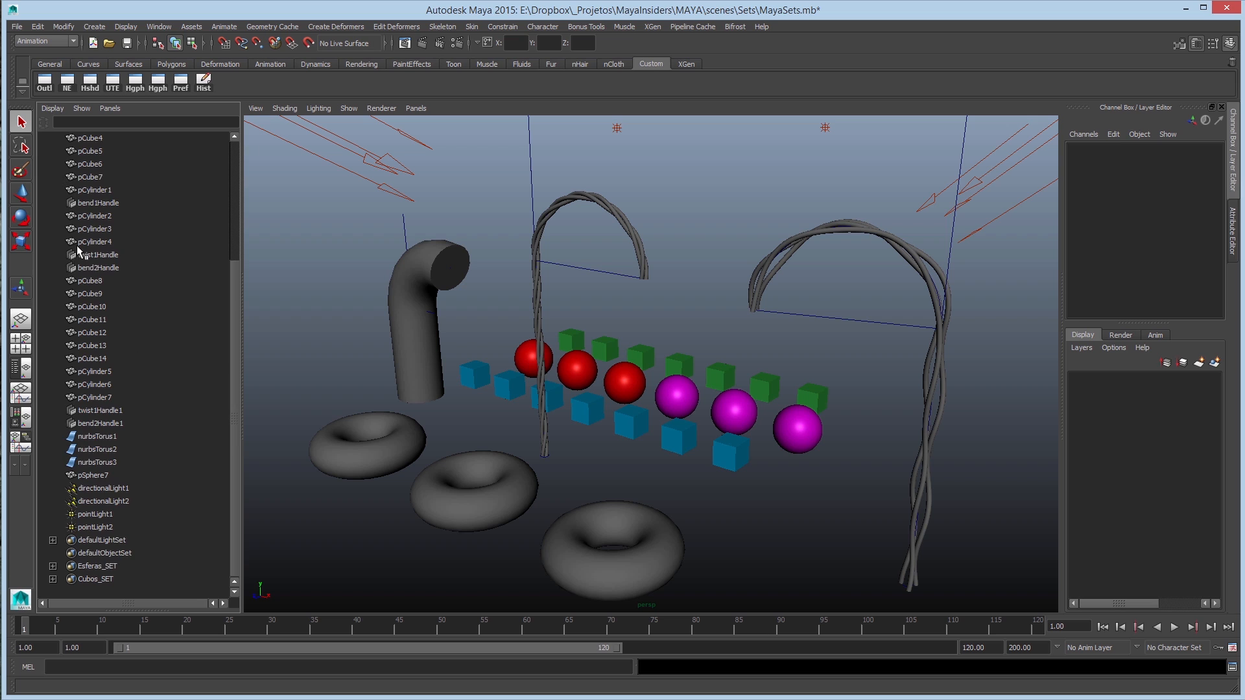
scroll(99, 289, "up", 5)
scroll(118, 246, "down", 5)
left_click(53, 566)
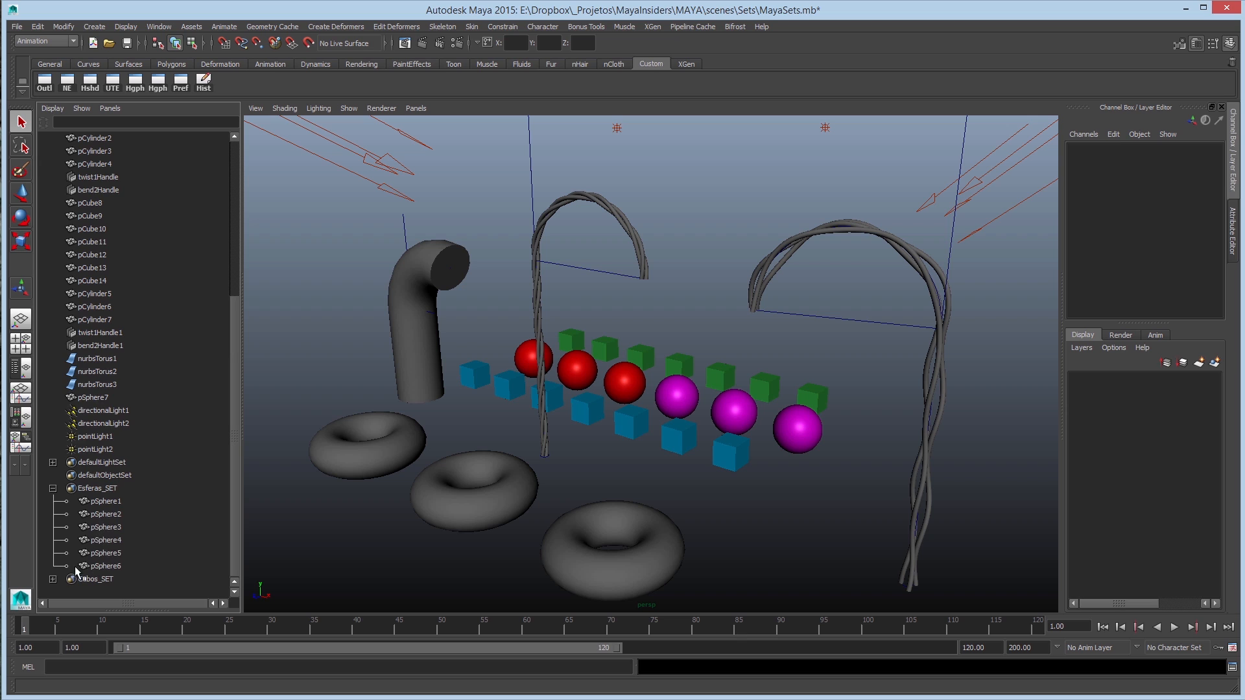
left_click(53, 578)
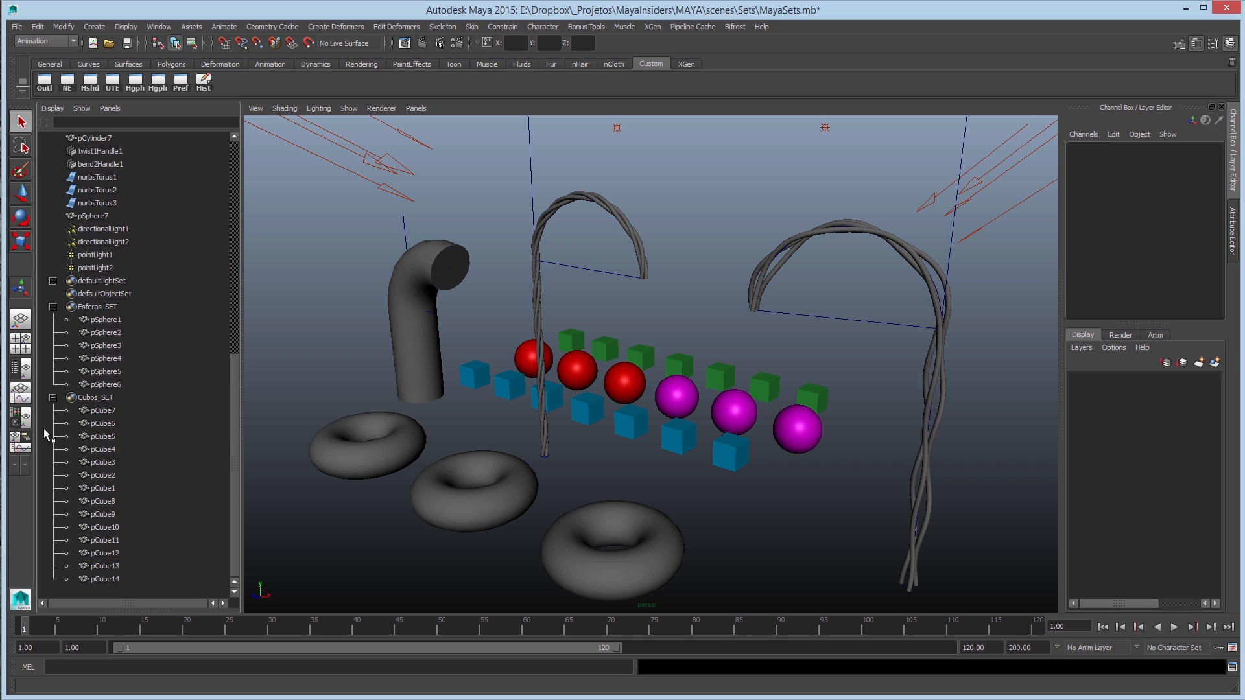
Collapse Cubos_SET and Esferas_SET in the scene list and open the Hypershade.
left_click(52, 398)
left_click(52, 488)
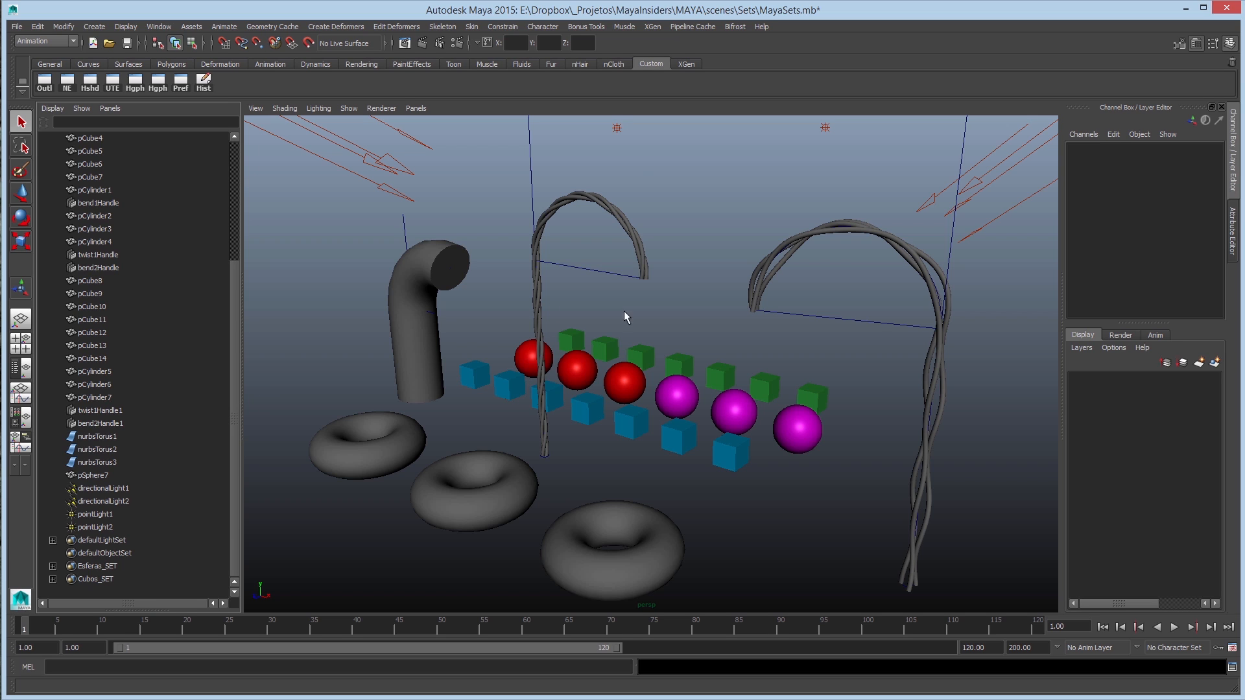
left_click(159, 26)
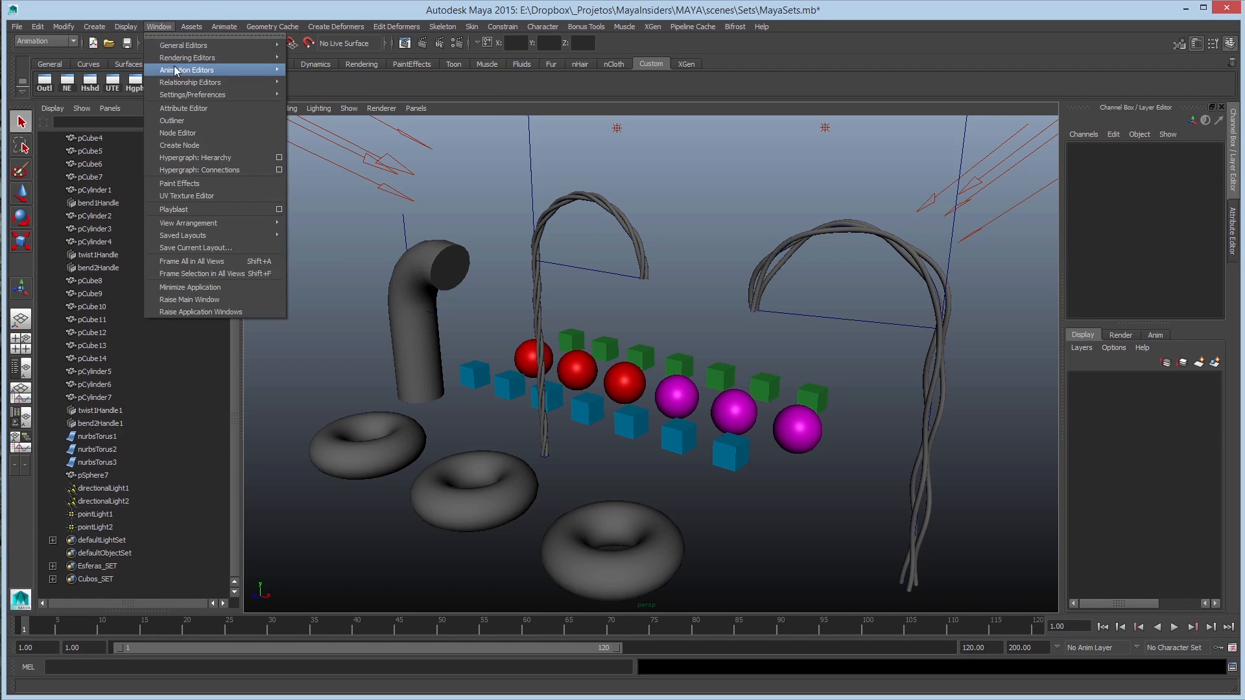
mouse_move(187, 58)
left_click(336, 89)
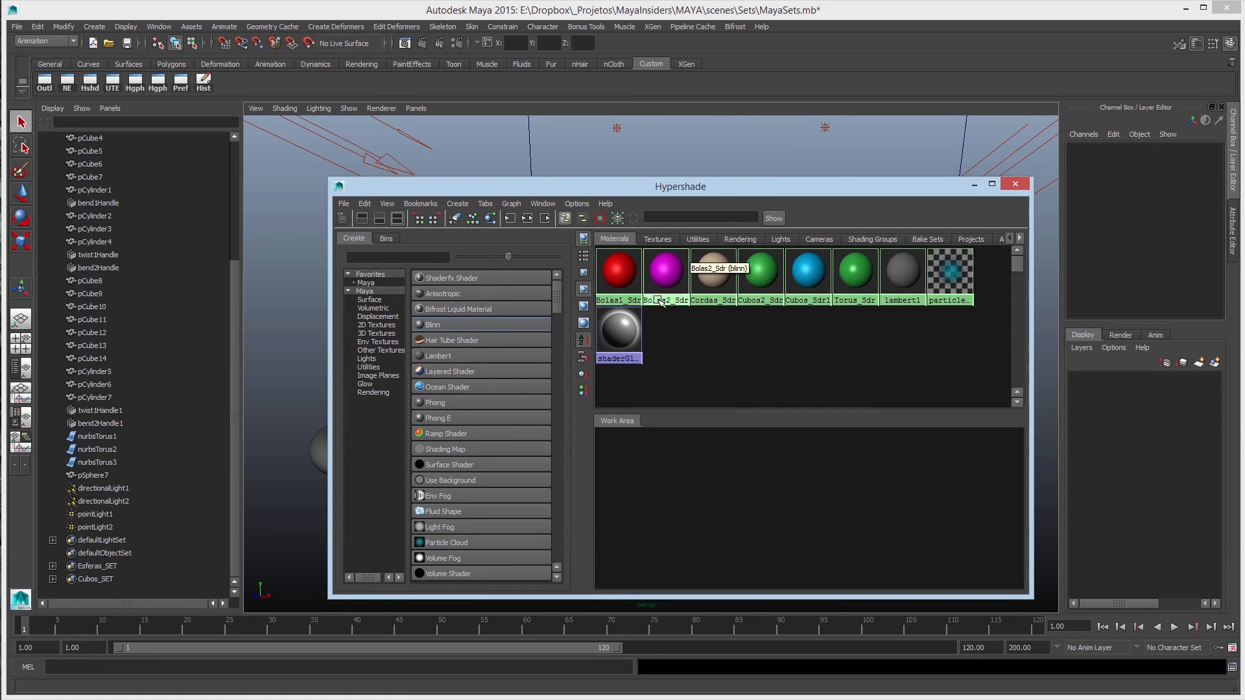
Reposition the Hypershade window to compare its sphere and cube materials with the coloured objects in the scene.
left_click_drag(716, 190, 656, 522)
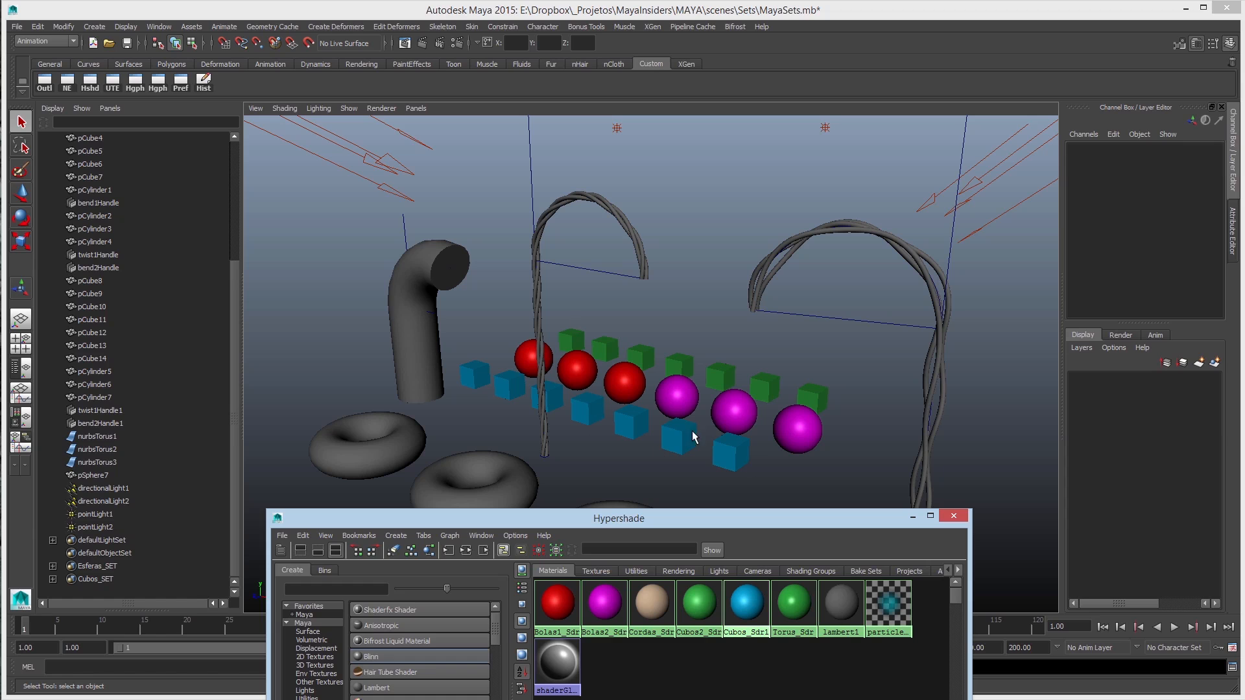
left_click_drag(543, 519, 642, 235)
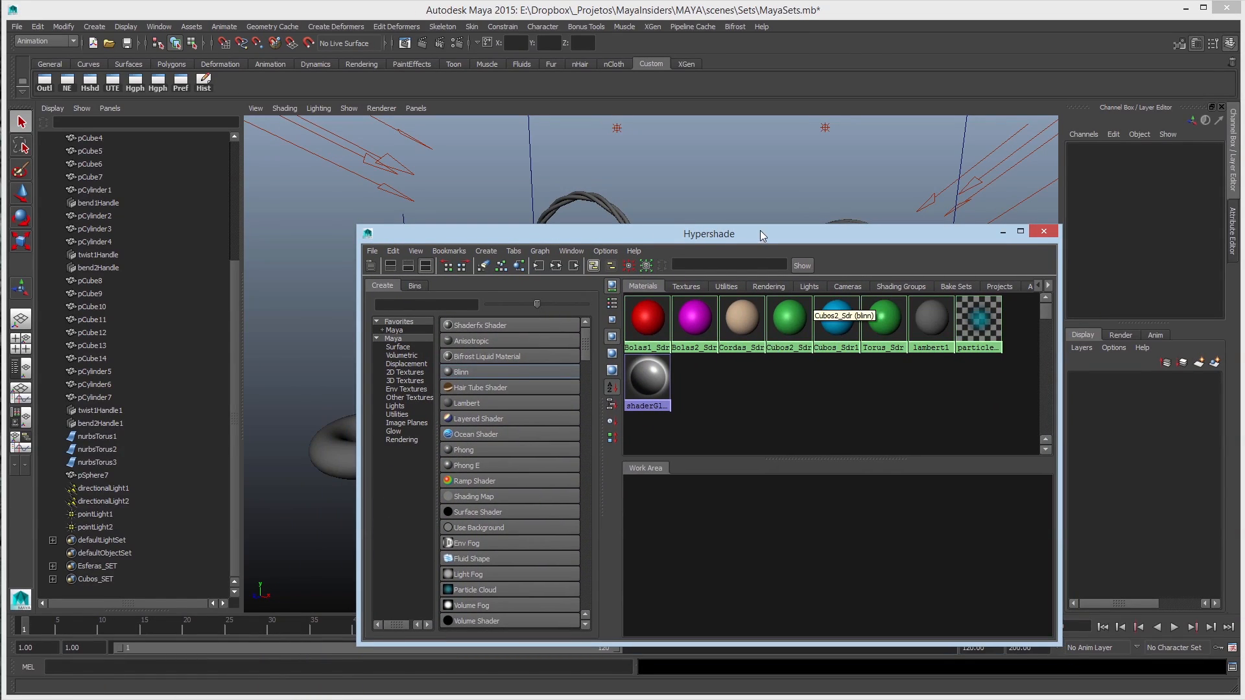
left_click_drag(760, 231, 737, 224)
left_click_drag(658, 231, 575, 476)
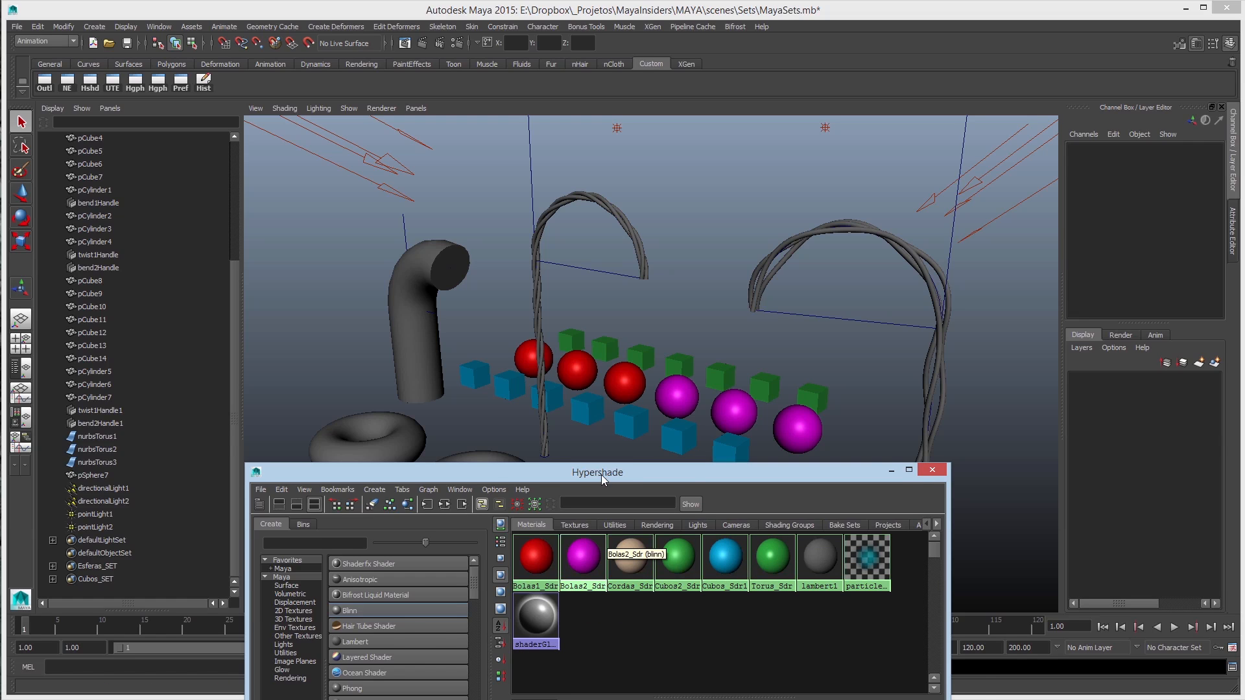
left_click_drag(616, 480, 651, 473)
left_click(624, 556)
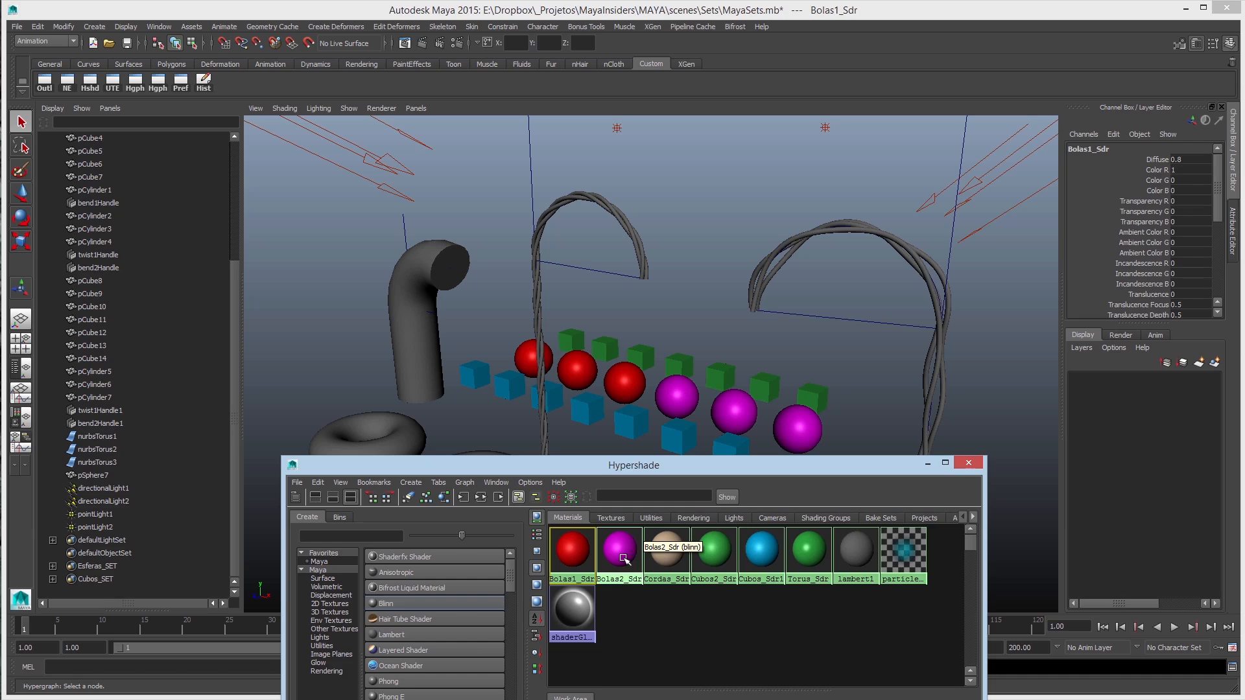
left_click(645, 641)
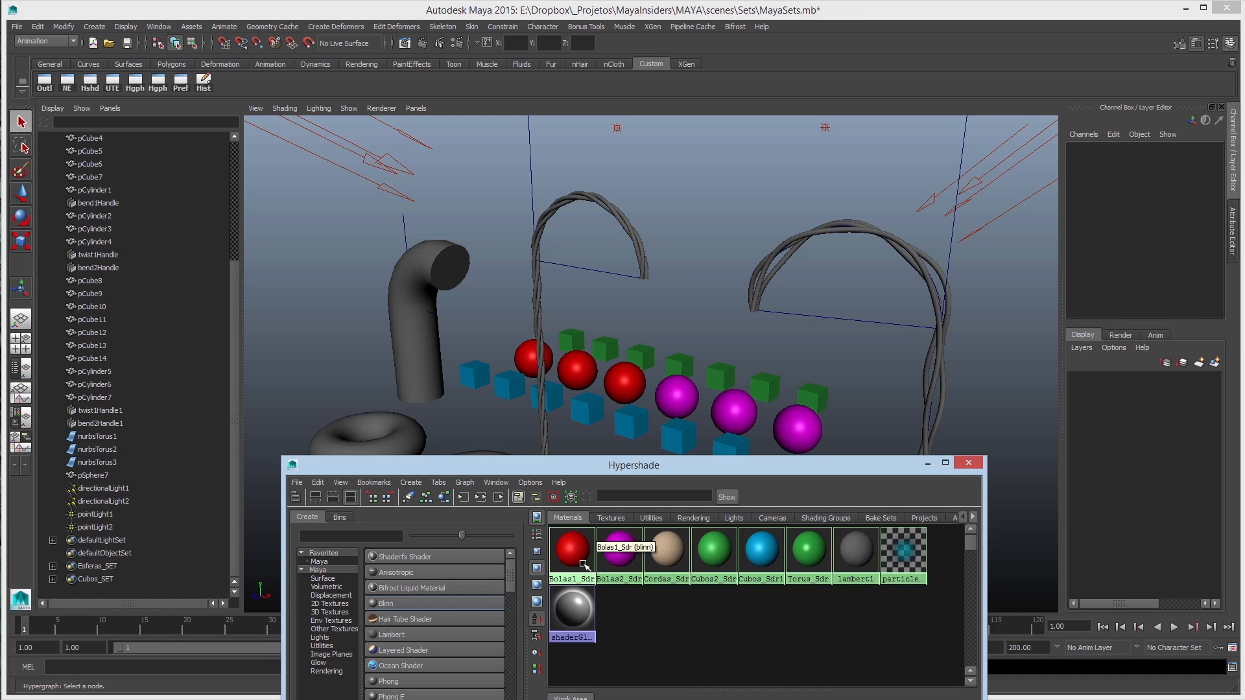
Create a set with default options from the Bolas1_Sdr and Bolas2_Sdr materials.
left_click(571, 558)
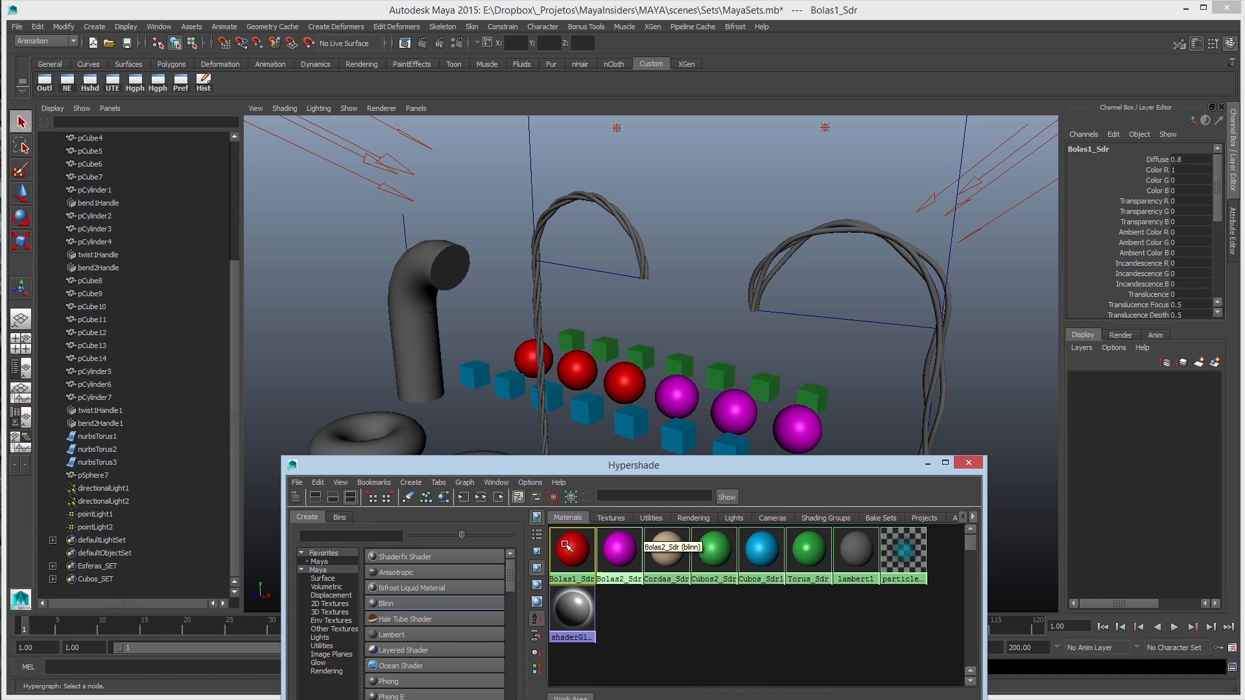
left_click(609, 558, "shift")
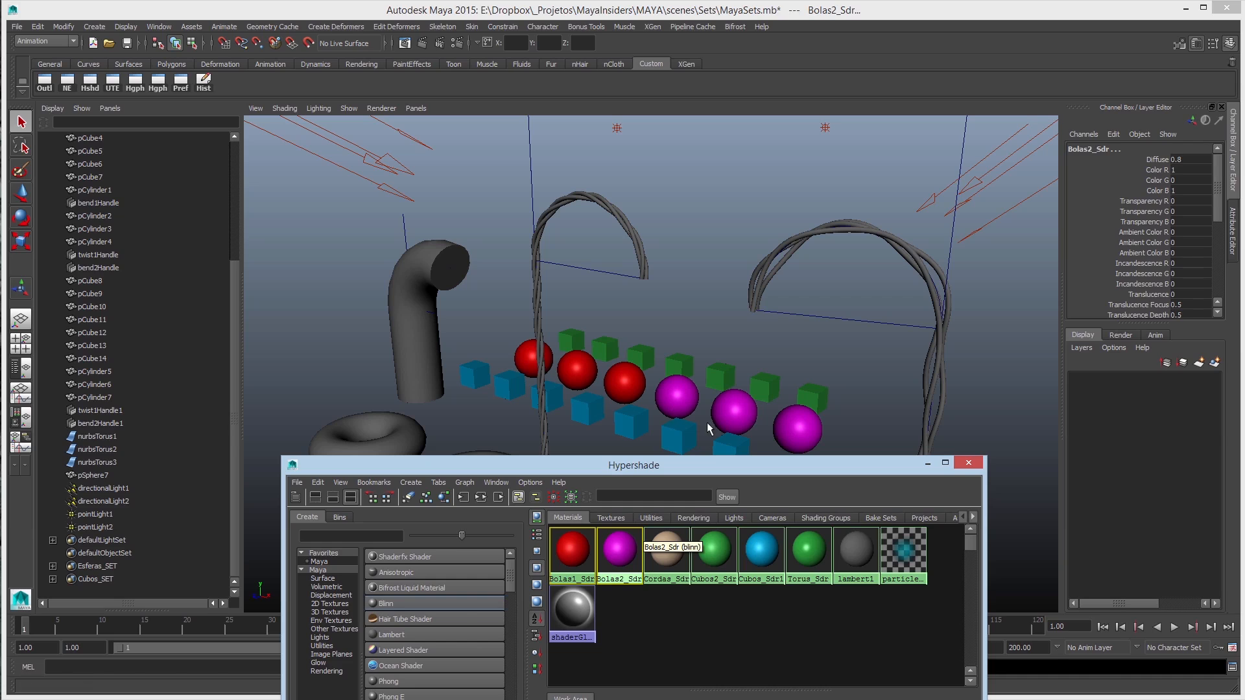
left_click(94, 27)
mouse_move(138, 286)
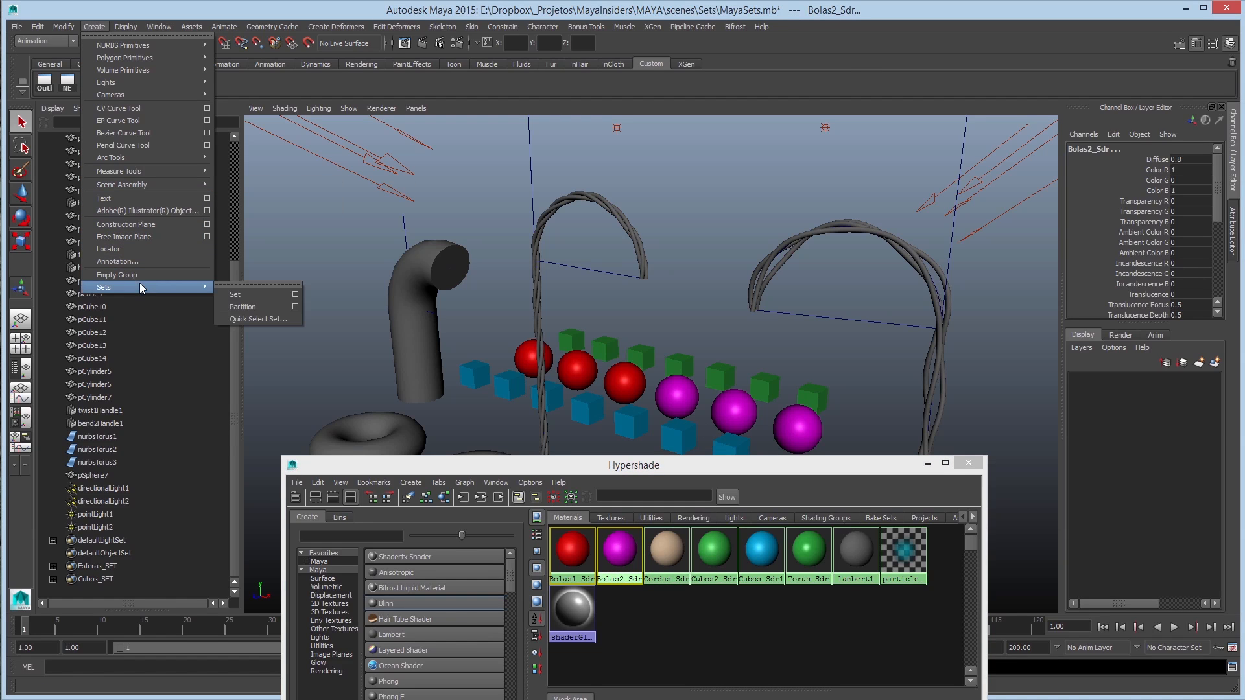
left_click(245, 296)
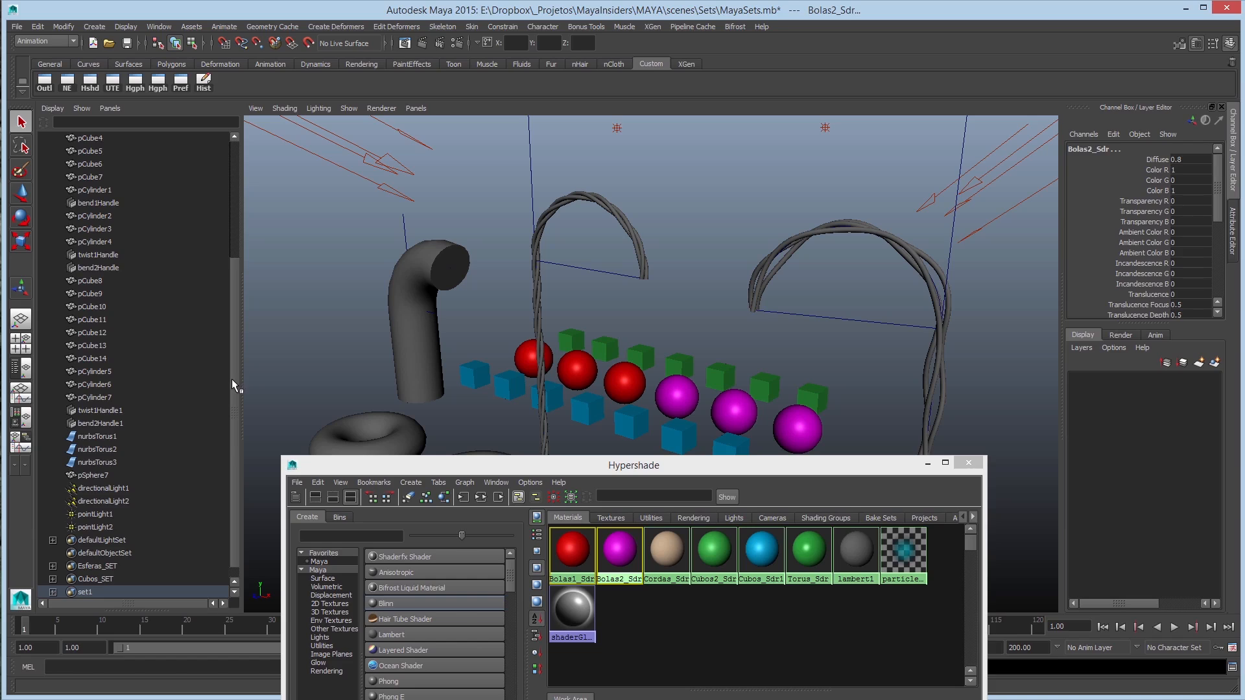
Rename the new sphere material set to EsferasShaders_SET.
left_click_drag(232, 379, 239, 425)
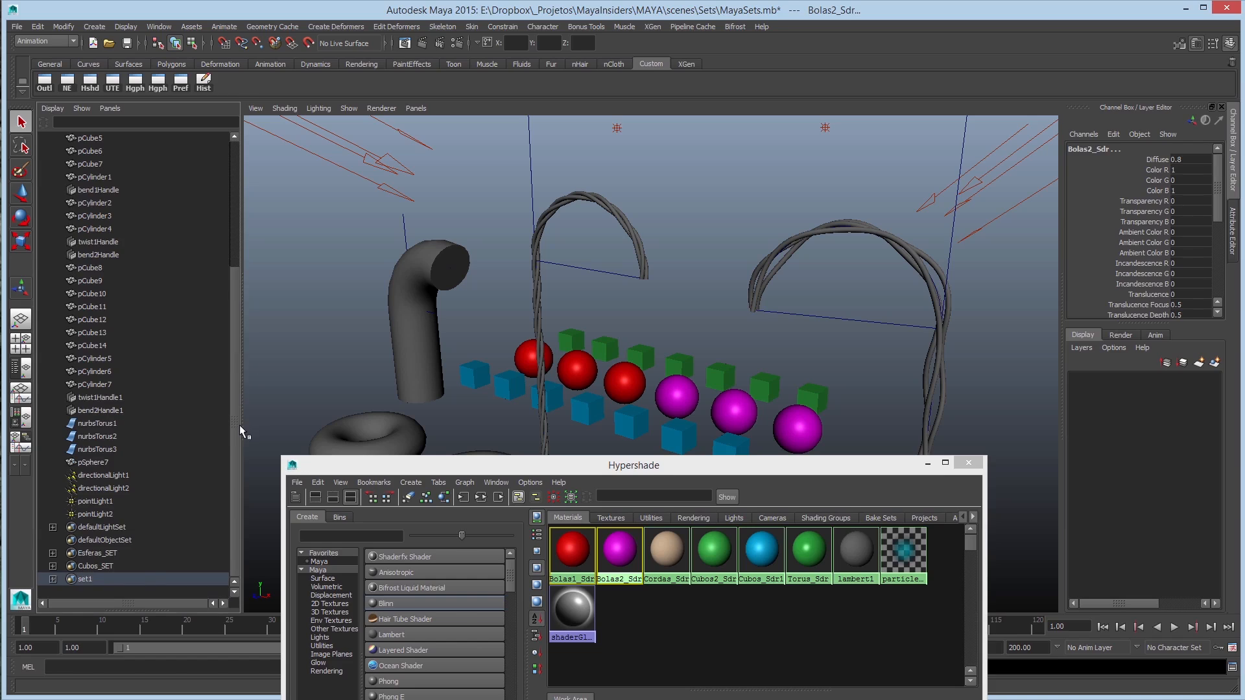
double_click(81, 579)
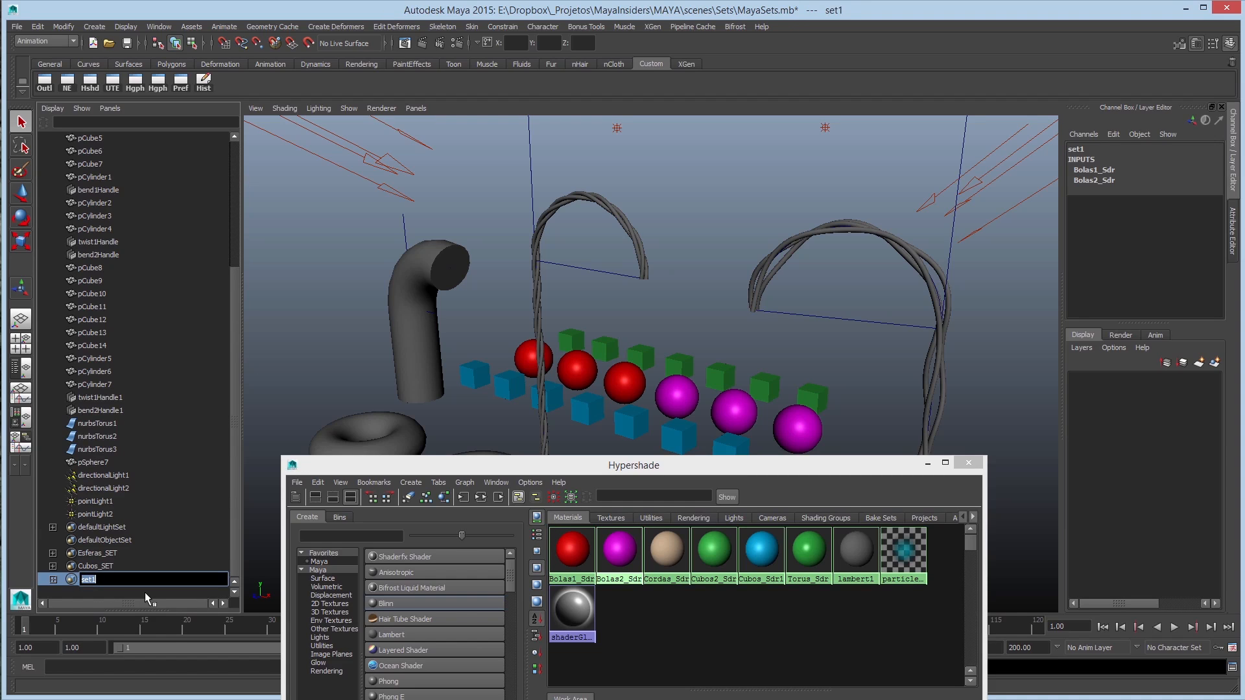
type("EsferasShaders_SET")
key("Return")
Expand EsferasShaders_SET, check its two member materials against the Hypershade, and minimize the Hypershade.
left_click(53, 579)
left_click(105, 567)
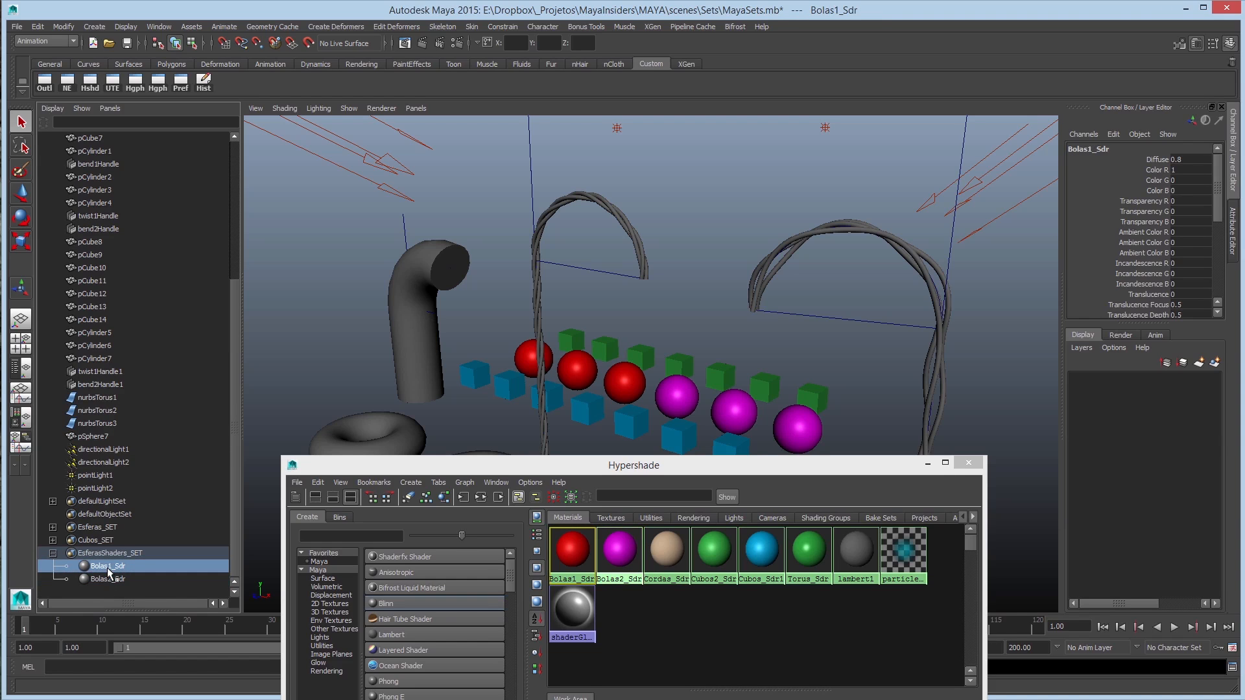
left_click(109, 578)
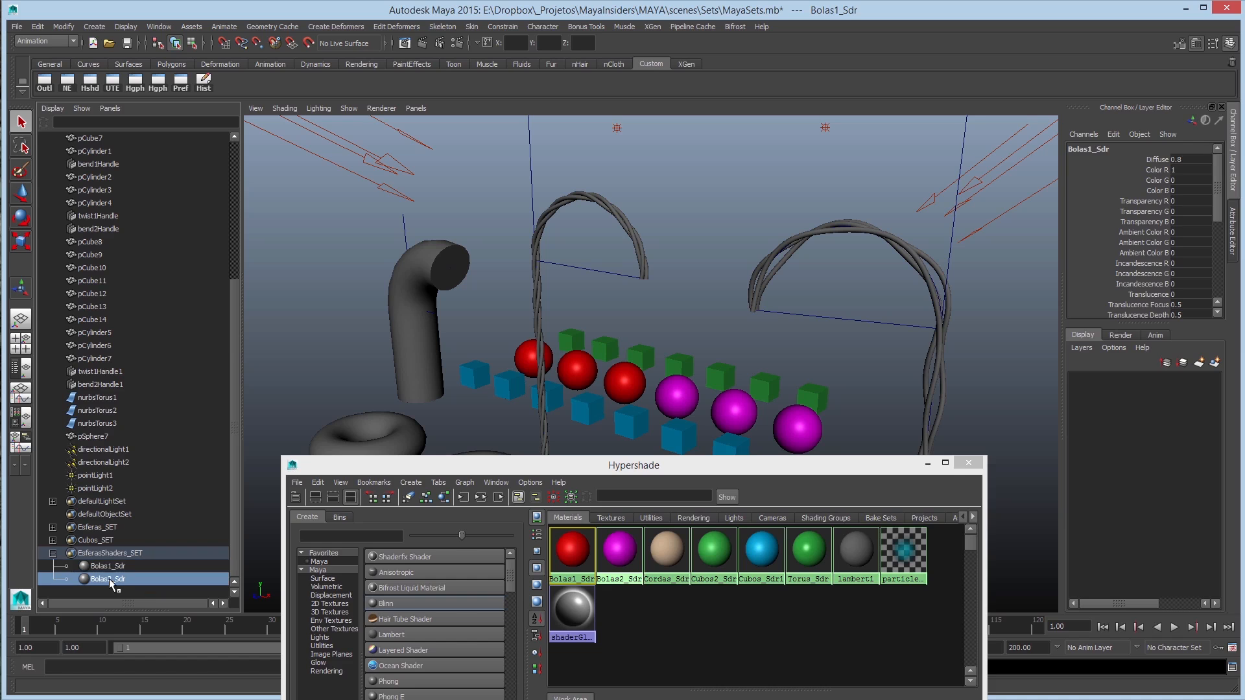
left_click_drag(638, 472, 667, 263)
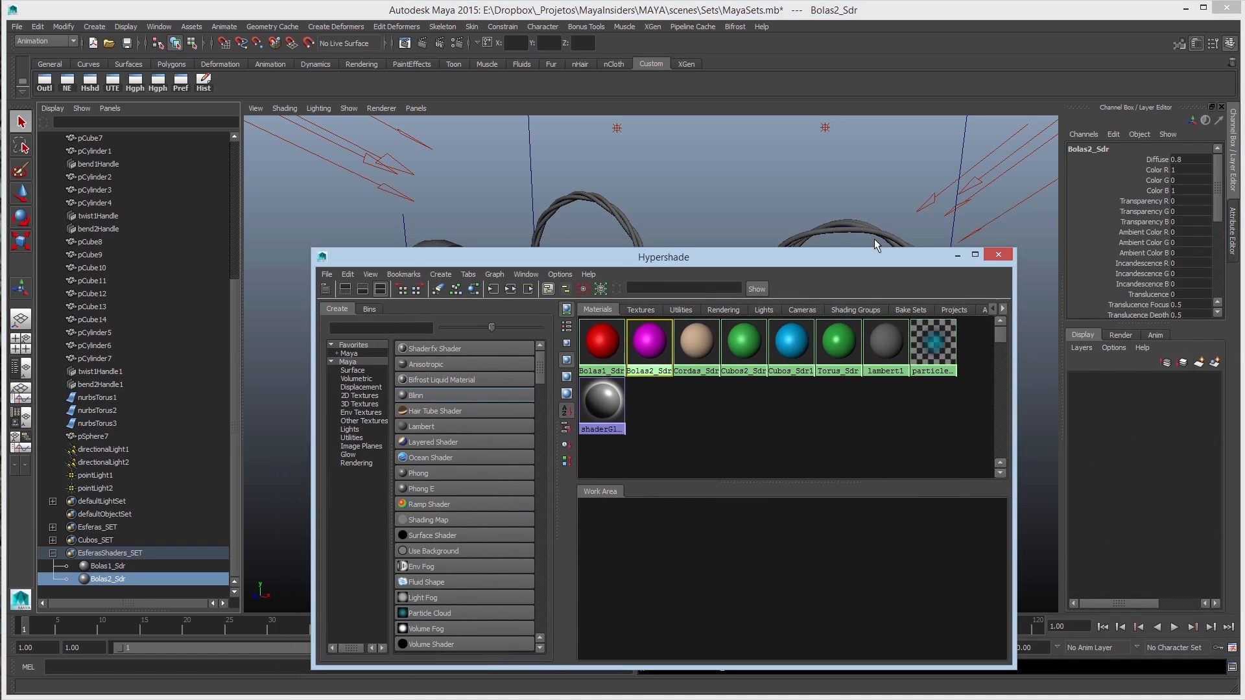
left_click(956, 255)
Assign Bolas1_Sdr from EsferasShaders_SET to the middle and front tori, nurbsTorus2 and nurbsTorus3.
left_click(107, 566)
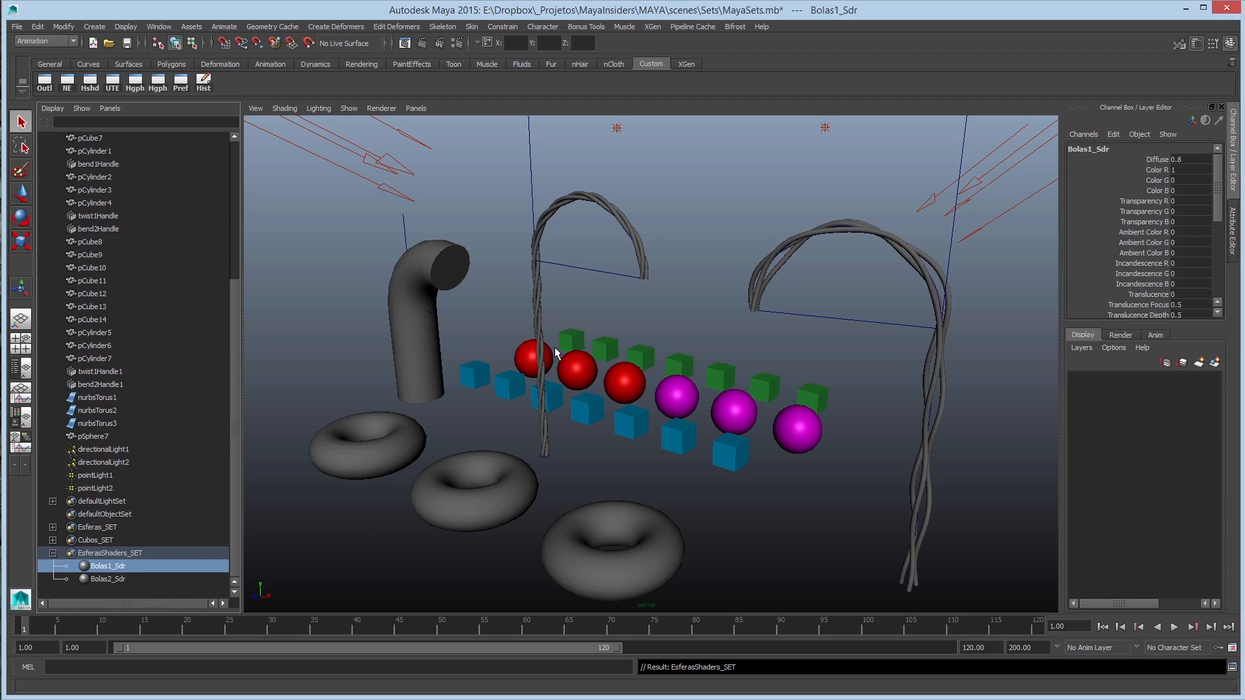
left_click(85, 570)
middle_click_drag(142, 566, 500, 495)
middle_click_drag(82, 570, 635, 531)
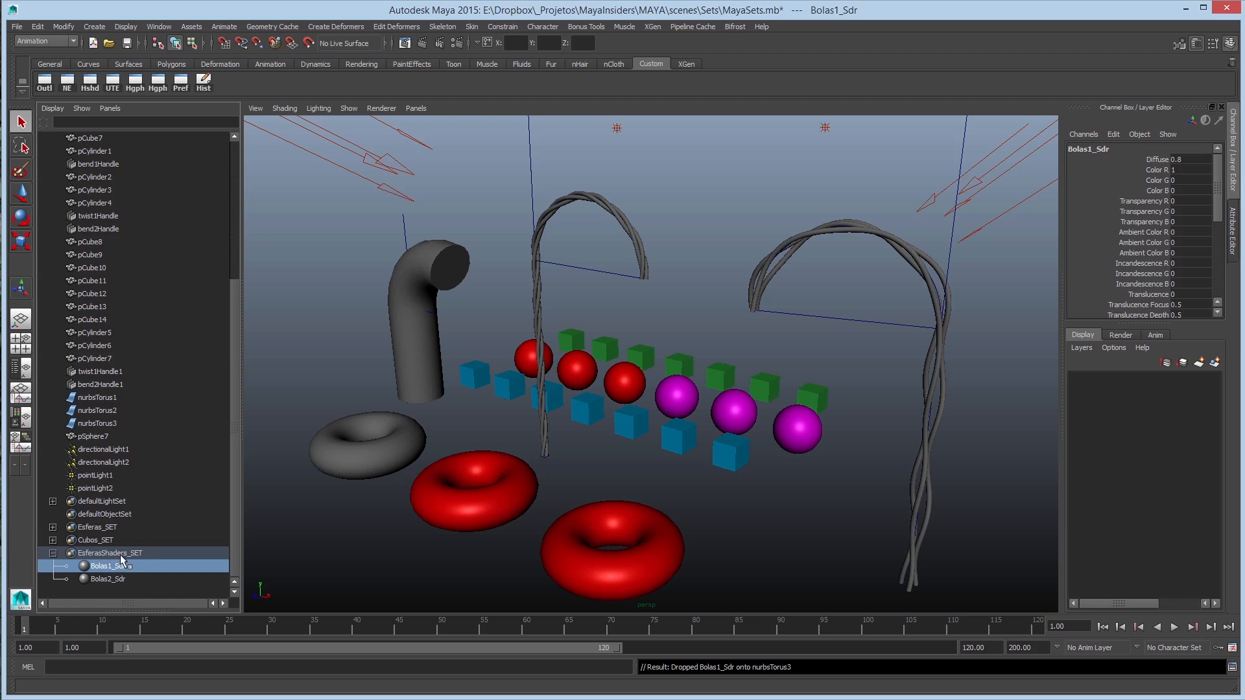
Undo the Bolas1_Sdr material assignments on the two tori.
left_click(670, 481)
key("ctrl+z")
key("ctrl+z")
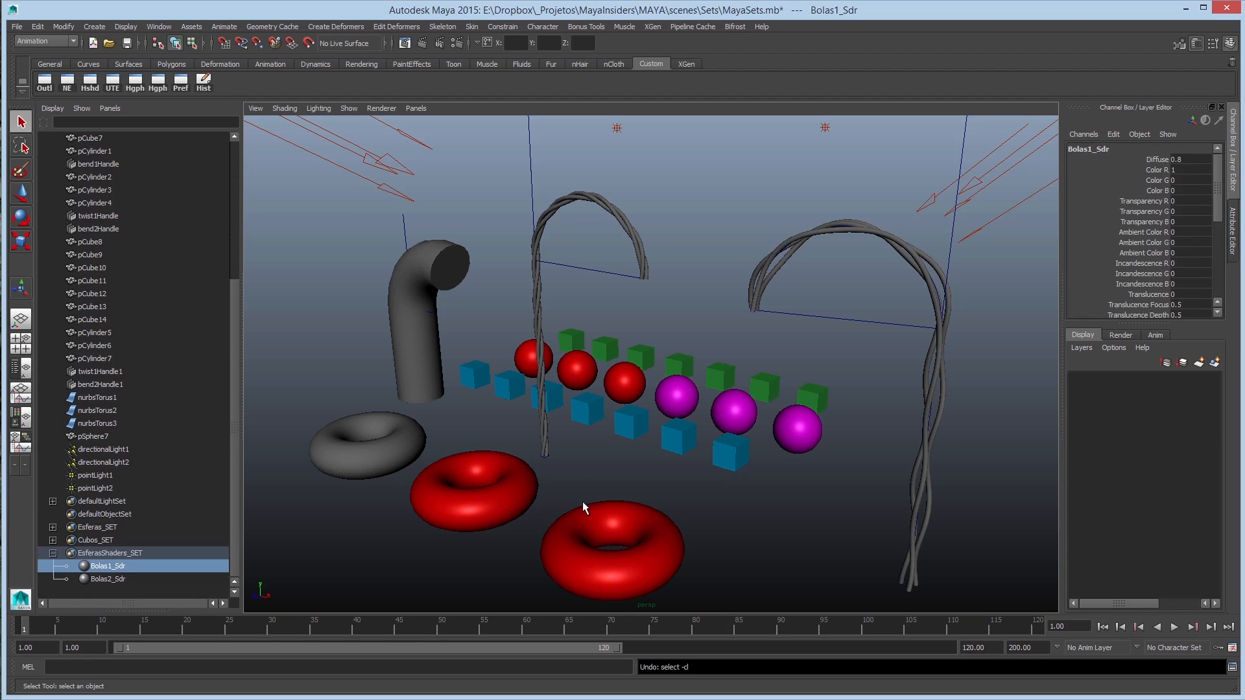
key("ctrl+z")
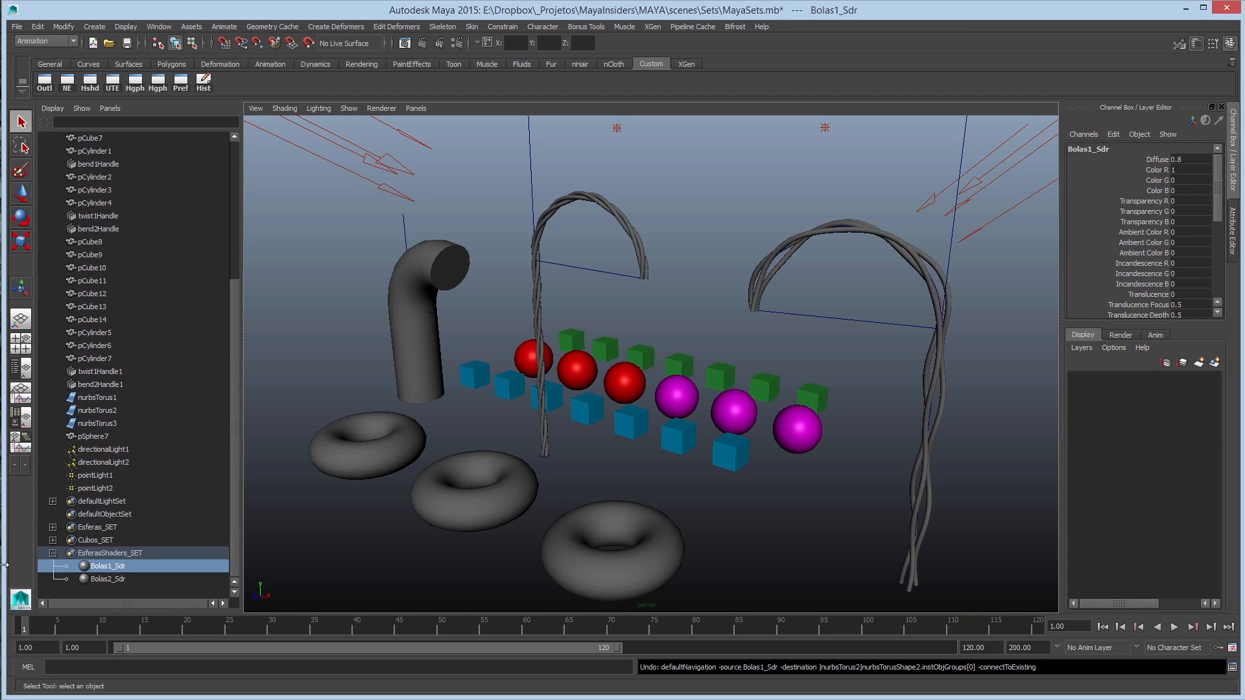
Collapse EsferasShaders_SET and create a default set from the Hypershade materials Cubos2_Sdr and Cubos_Sdr1.
left_click(53, 554)
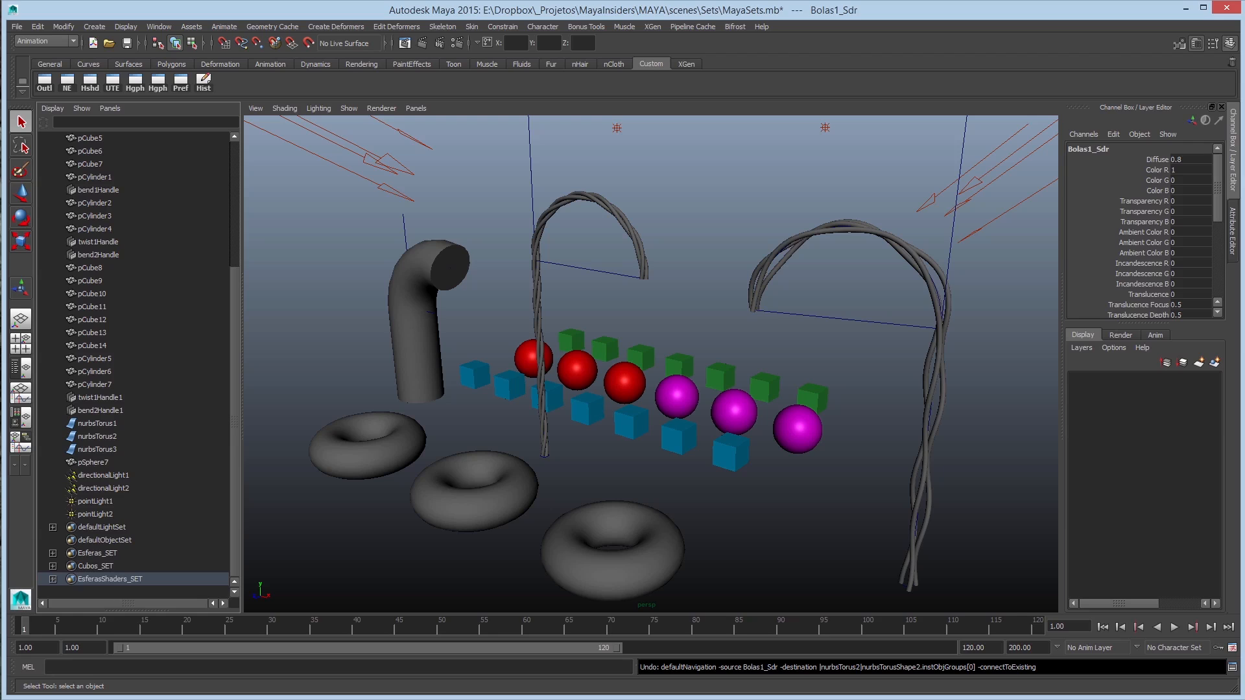
key("alt+Tab")
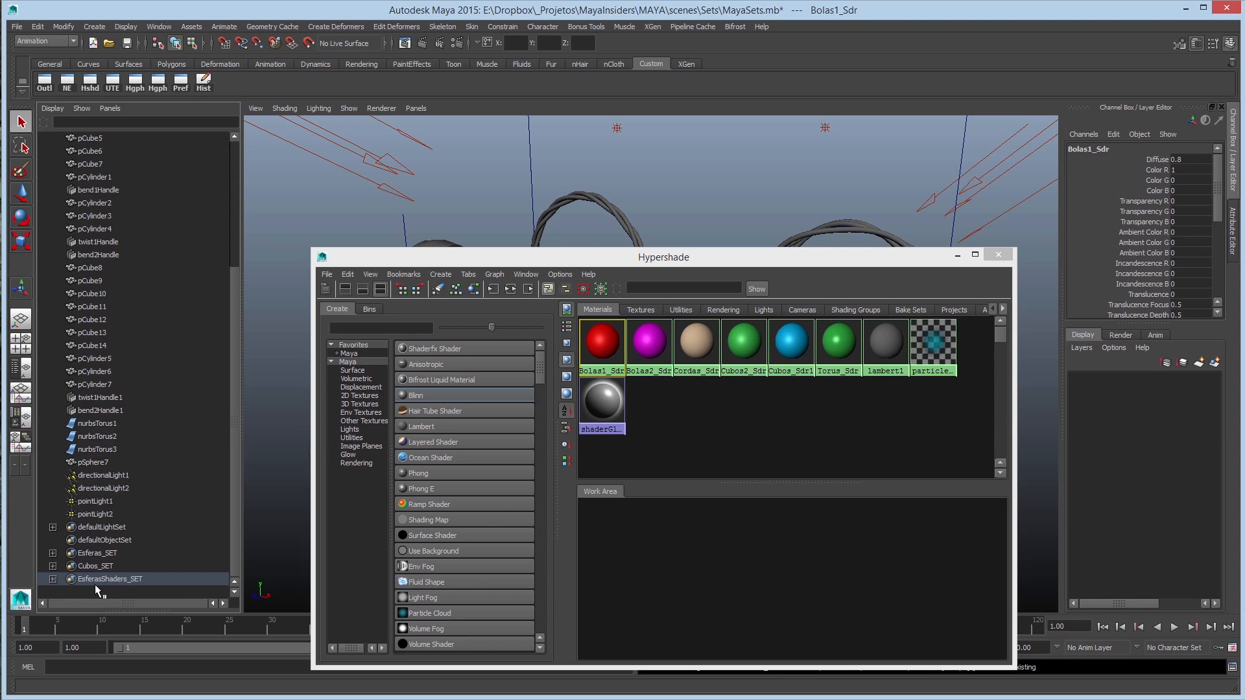
left_click(846, 410)
left_click(749, 363)
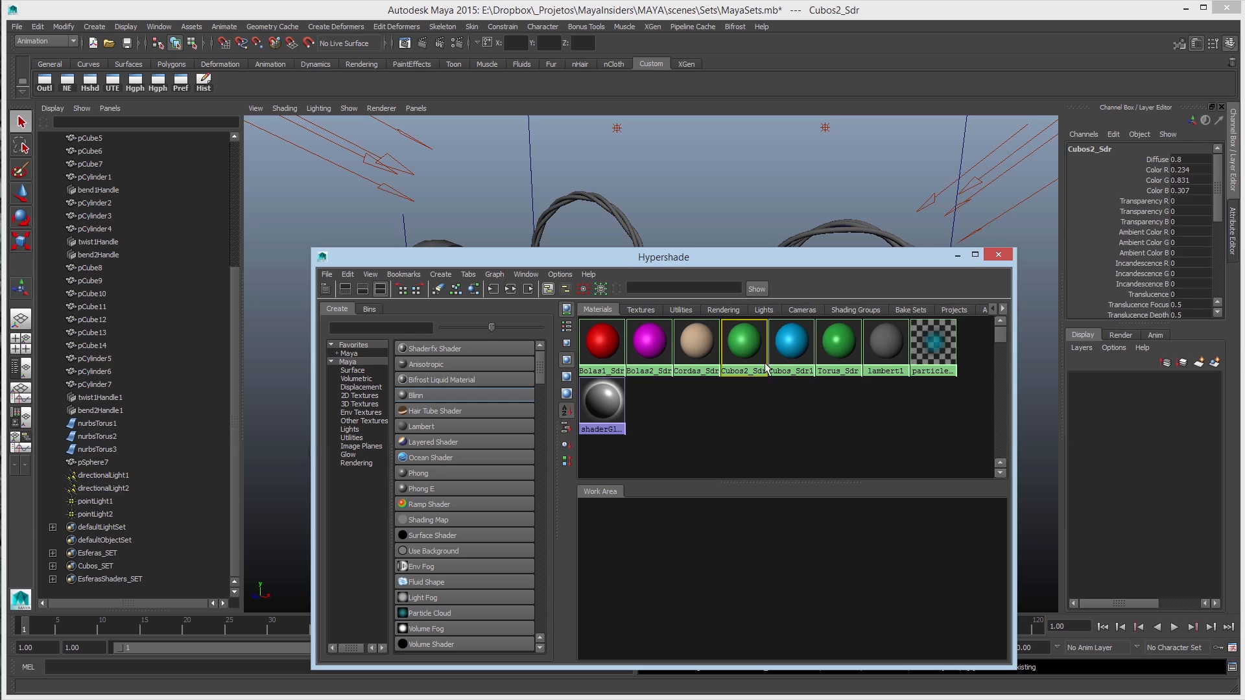
left_click_drag(745, 421, 797, 336)
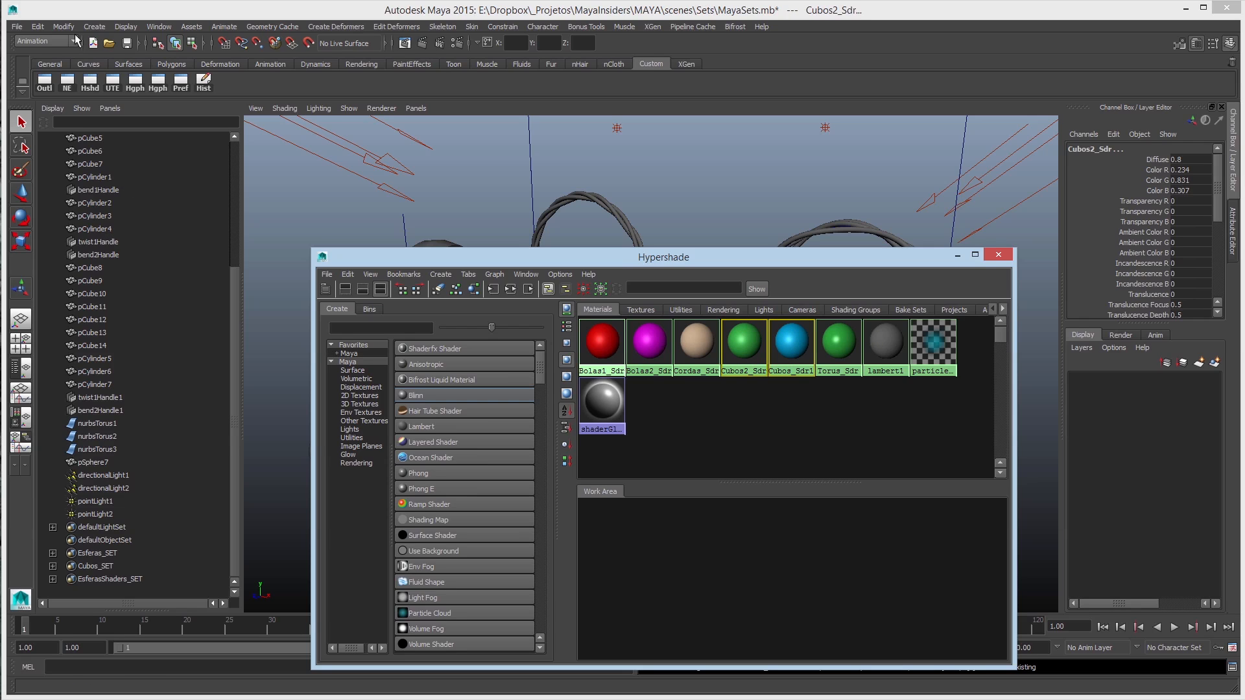
left_click(94, 26)
left_click(229, 293)
Rename the new cube material set to CubosShaders_SET.
scroll(91, 585, "down", 1)
double_click(88, 577)
type("CubosShad")
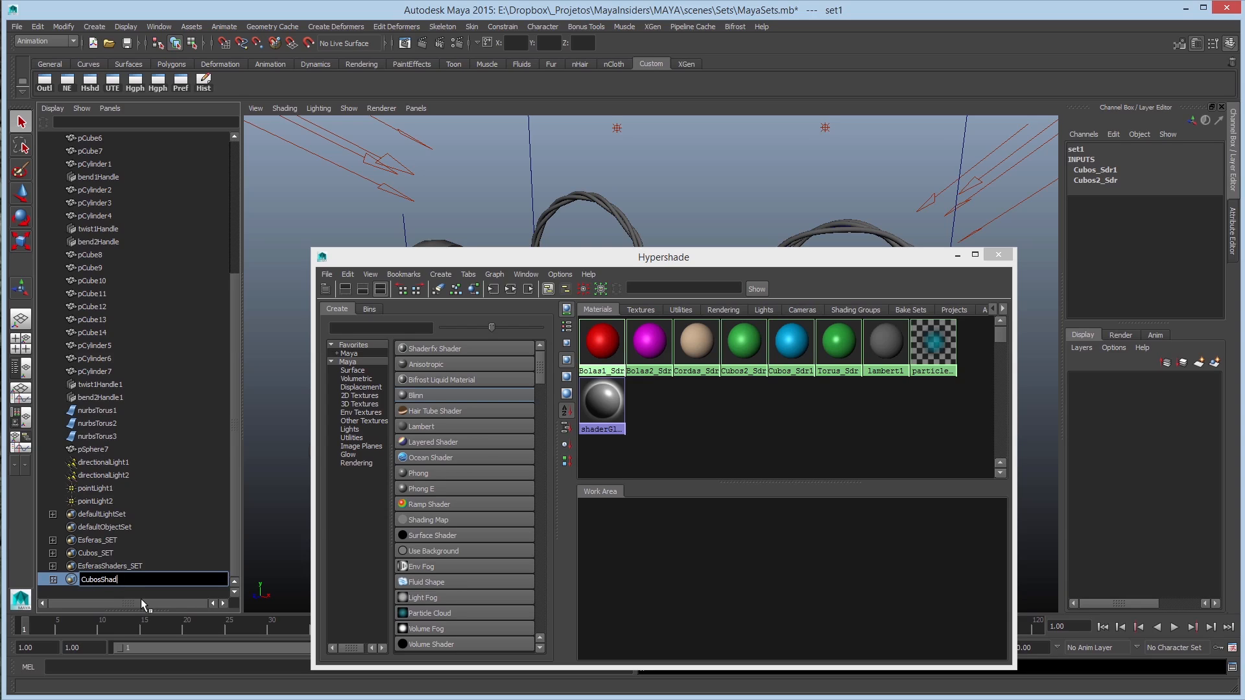
type("ers_SET")
key("Return")
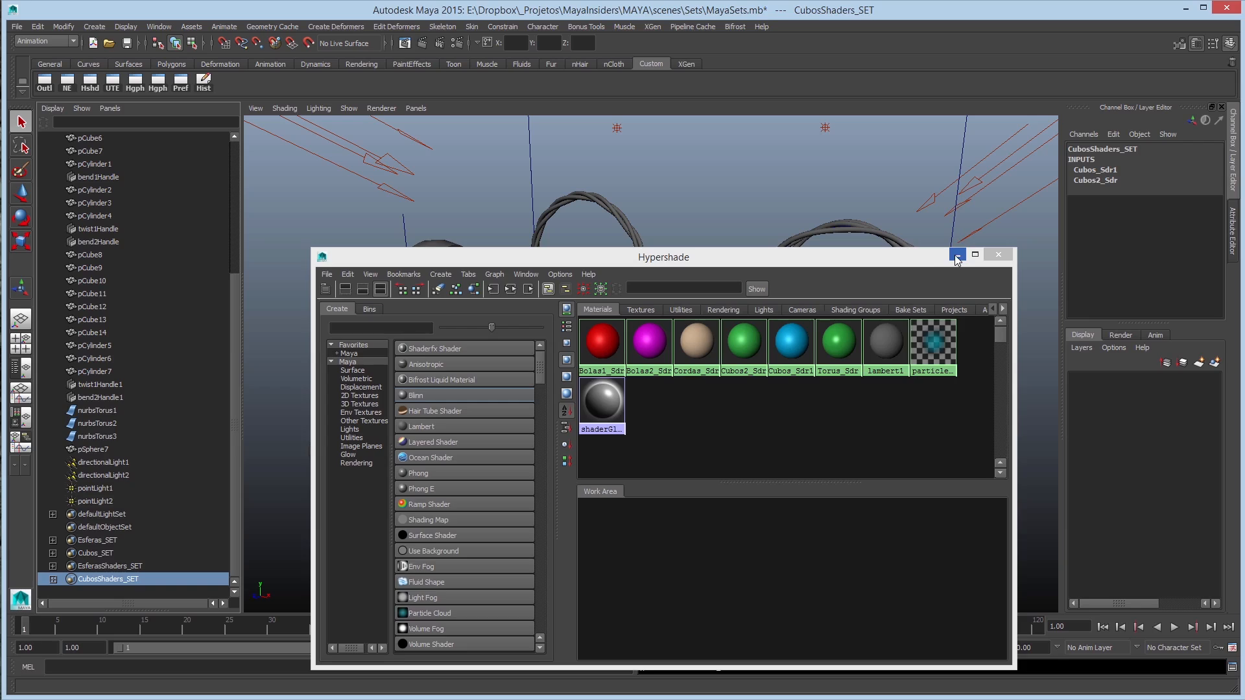
Put the Hypershade away and expand CubosShaders_SET and EsferasShaders_SET to review their member materials.
left_click(998, 254)
left_click(53, 579)
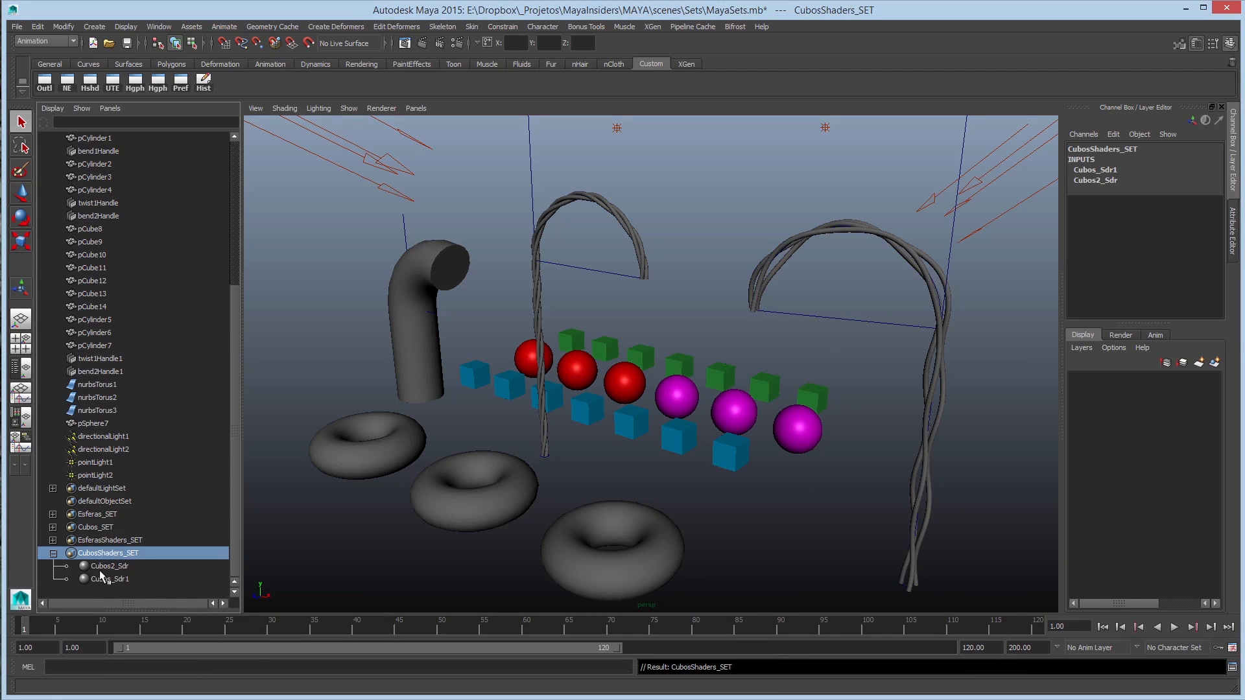
left_click(107, 565)
left_click(112, 579)
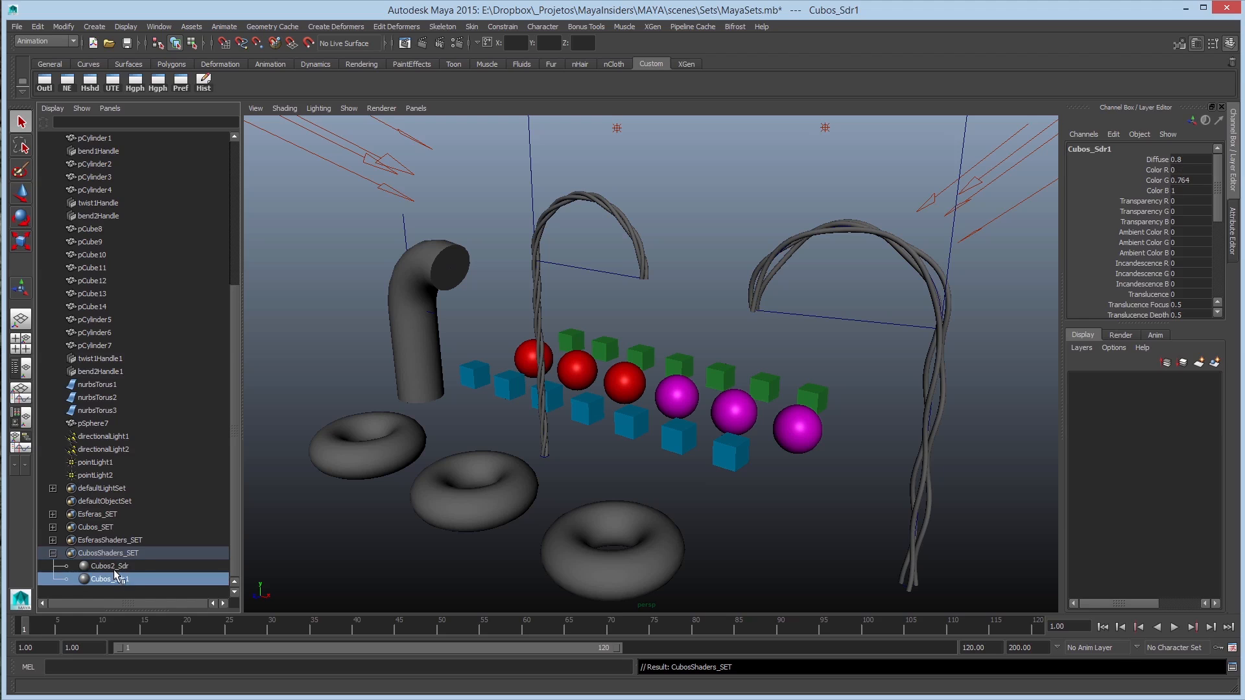
left_click(53, 540)
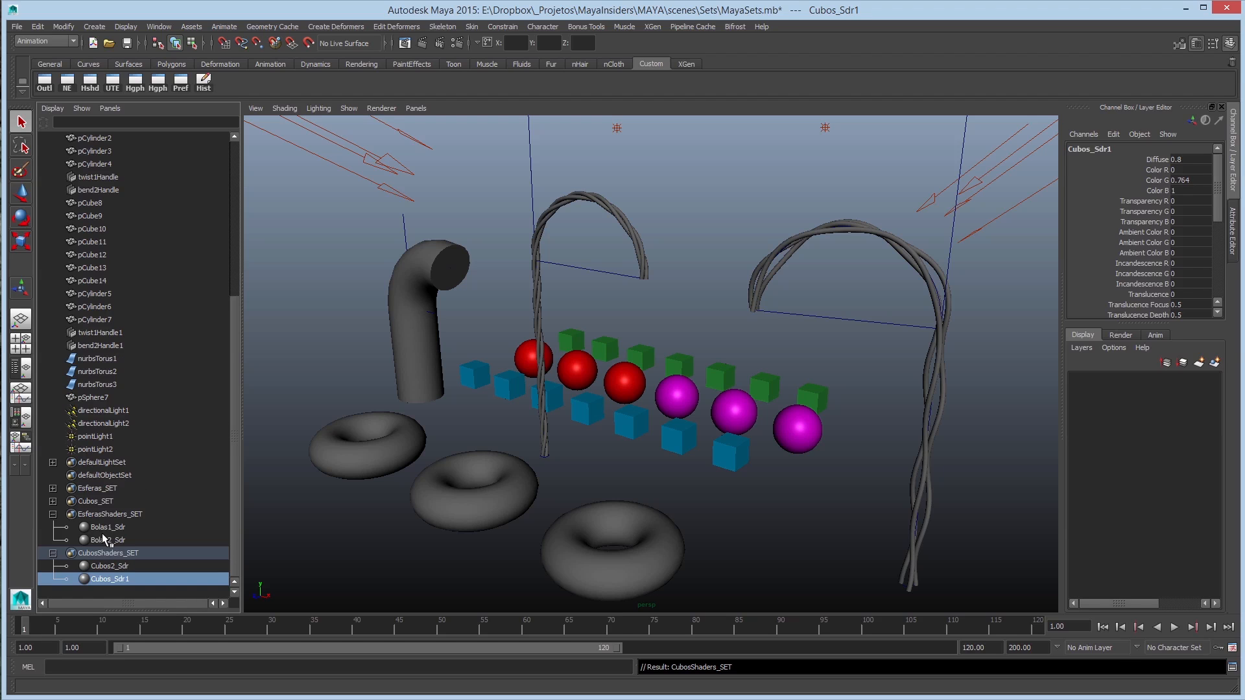
Create a polygon sphere, move it behind the last green cube near the right-hand rope, and clear the selection.
left_click(704, 406)
key("space")
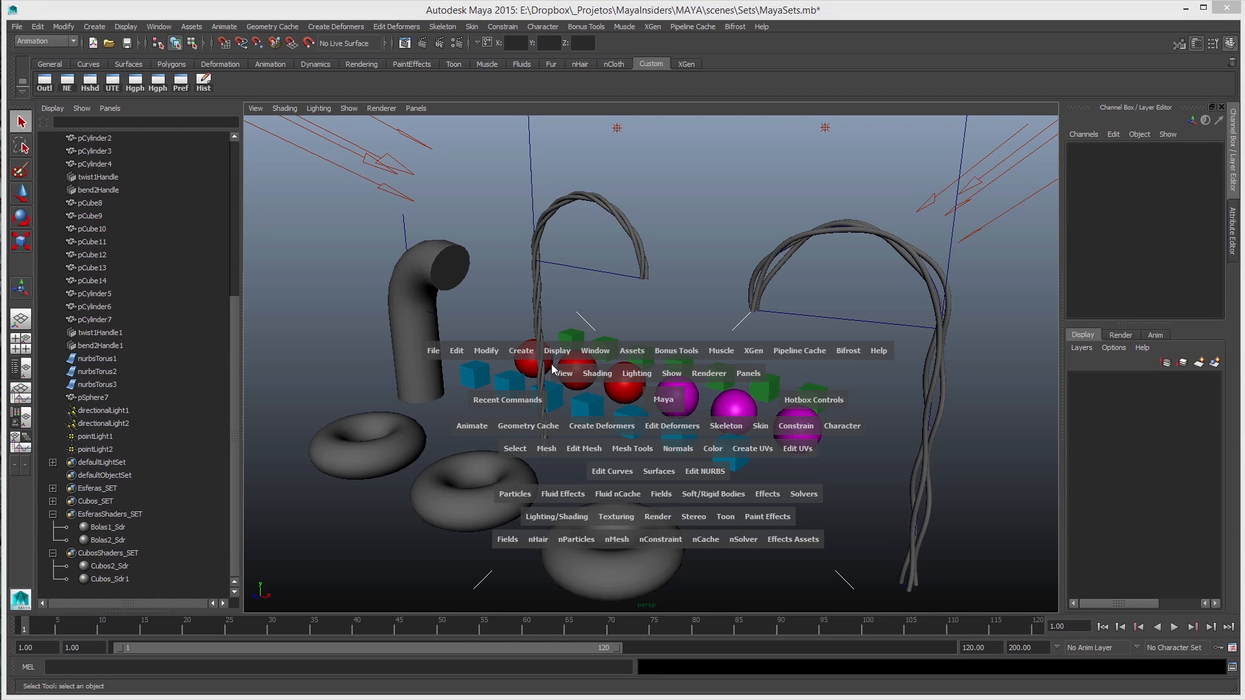
left_click(524, 356)
mouse_move(539, 387)
left_click(690, 392)
key("w")
middle_click_drag(620, 480, 839, 424)
left_click(837, 488)
Assign the Bolas1_Sdr material from EsferasShaders_SET to the new sphere.
scroll(72, 525, "down", 1)
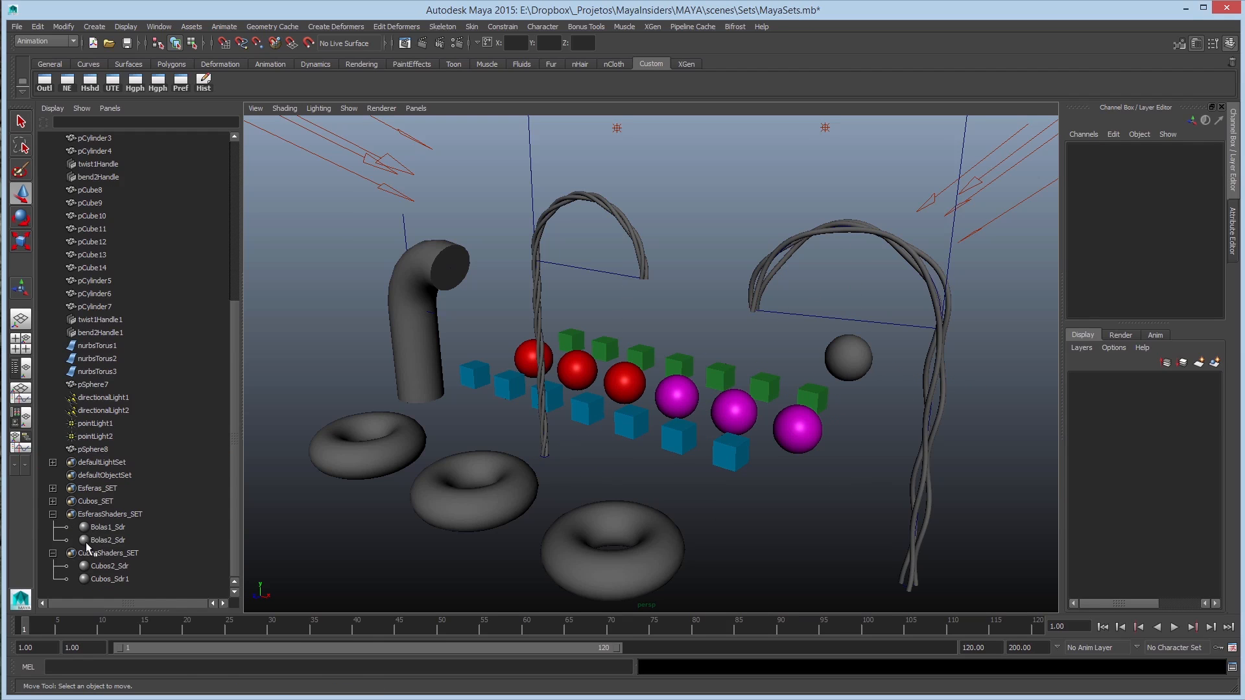
middle_click_drag(85, 535, 863, 429)
middle_click_drag(850, 361, 850, 360)
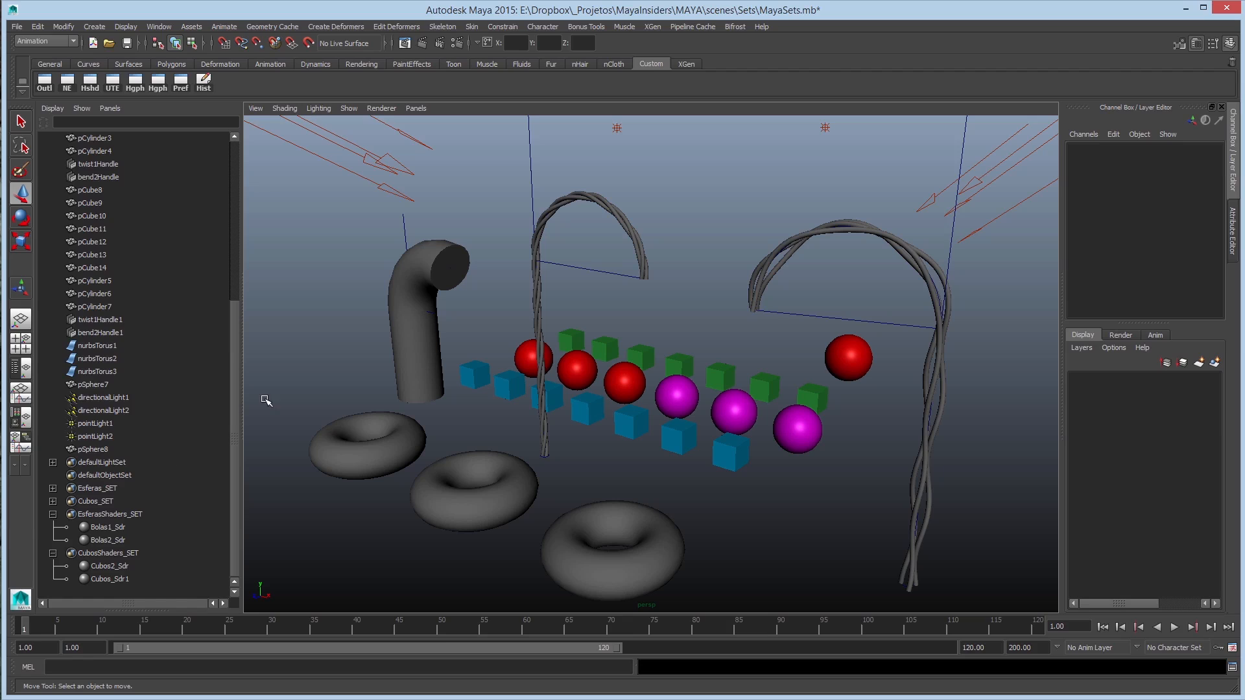
Select Esferas_SET and collapse both CubosShaders_SET and EsferasShaders_SET in the scene list.
left_click(91, 489)
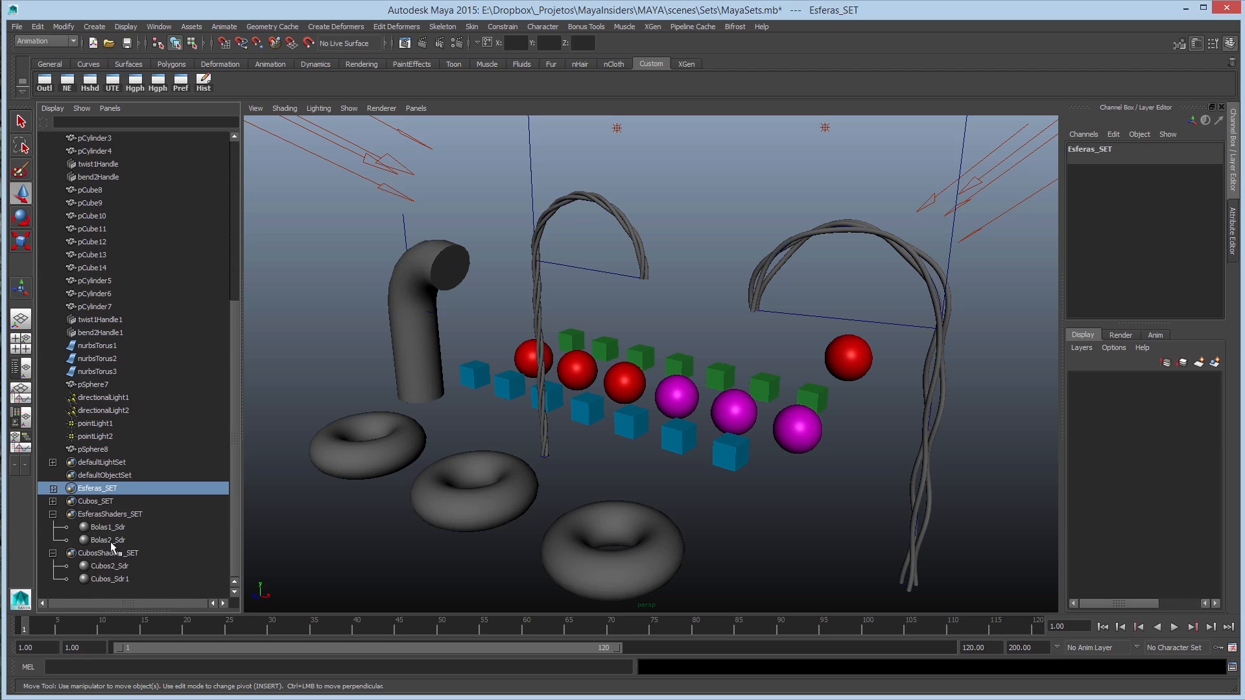
left_click(53, 552)
left_click(53, 540)
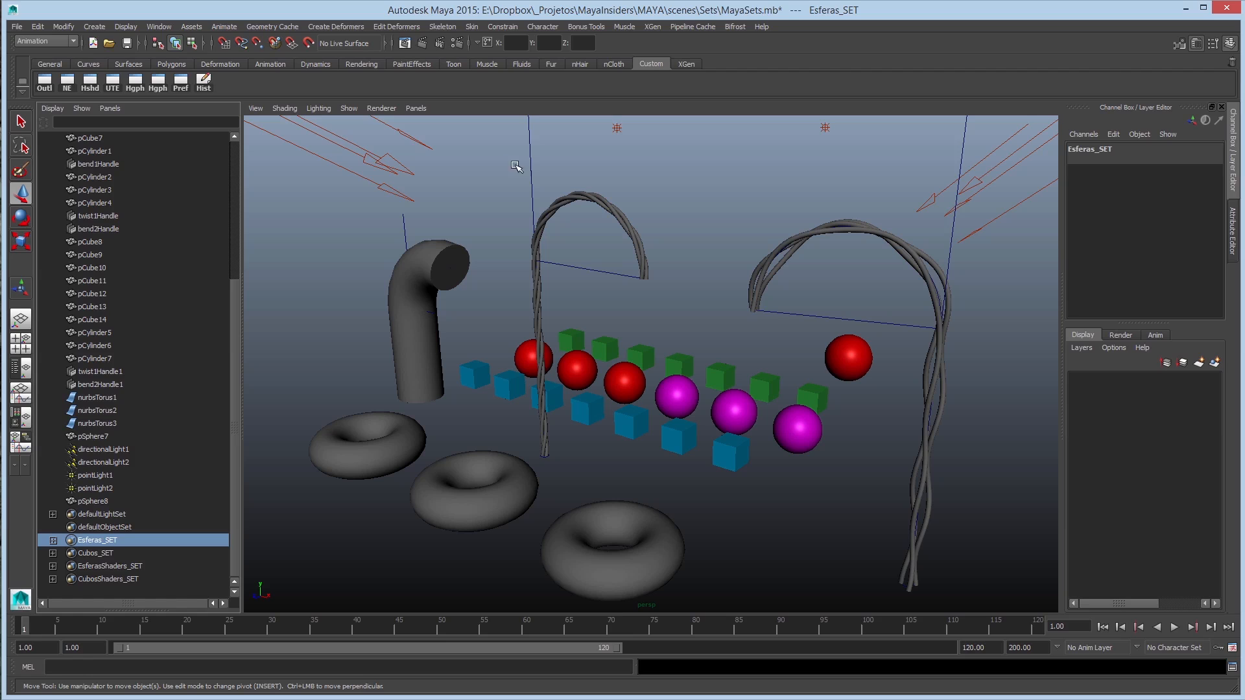
Clear the selection and create an empty set named Deformadores_SET.
left_click(403, 229)
left_click(311, 292)
right_click_drag(559, 257, 461, 275, "alt")
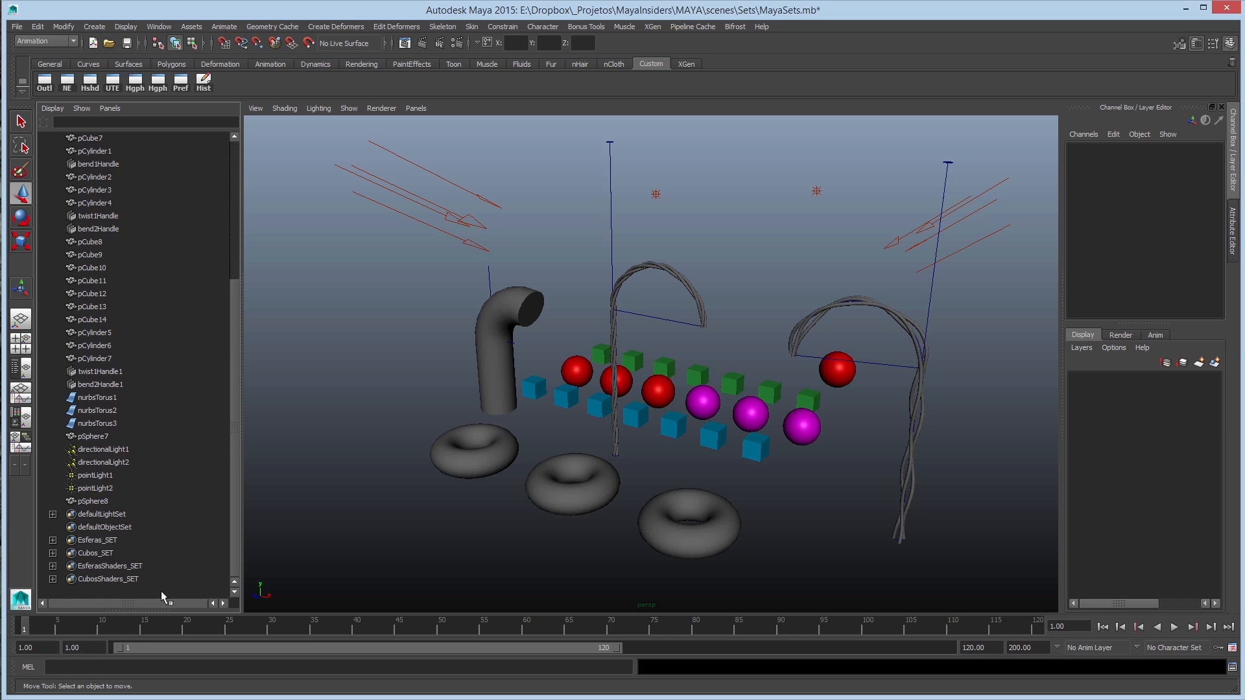
scroll(234, 343, "up", 4)
scroll(232, 324, "down", 4)
left_click(95, 27)
mouse_move(167, 291)
left_click(253, 292)
scroll(130, 551, "down", 1)
left_click(90, 579)
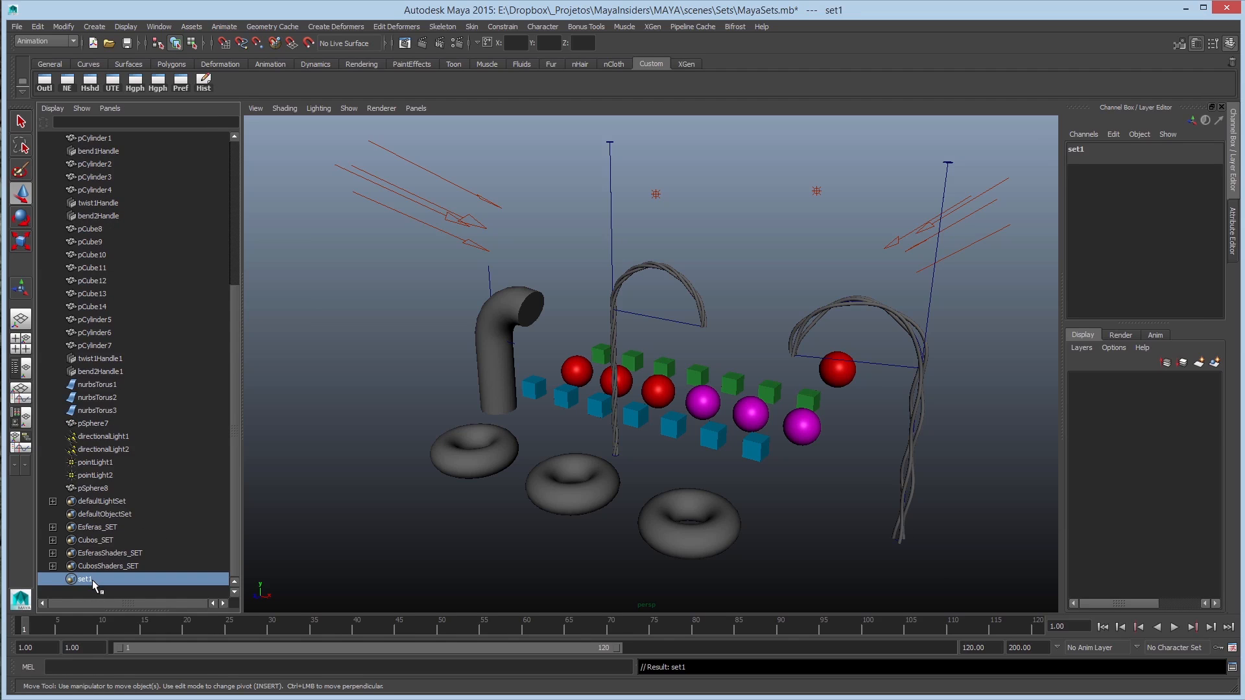
double_click(92, 580)
type("Deformadores_SET")
key("Return")
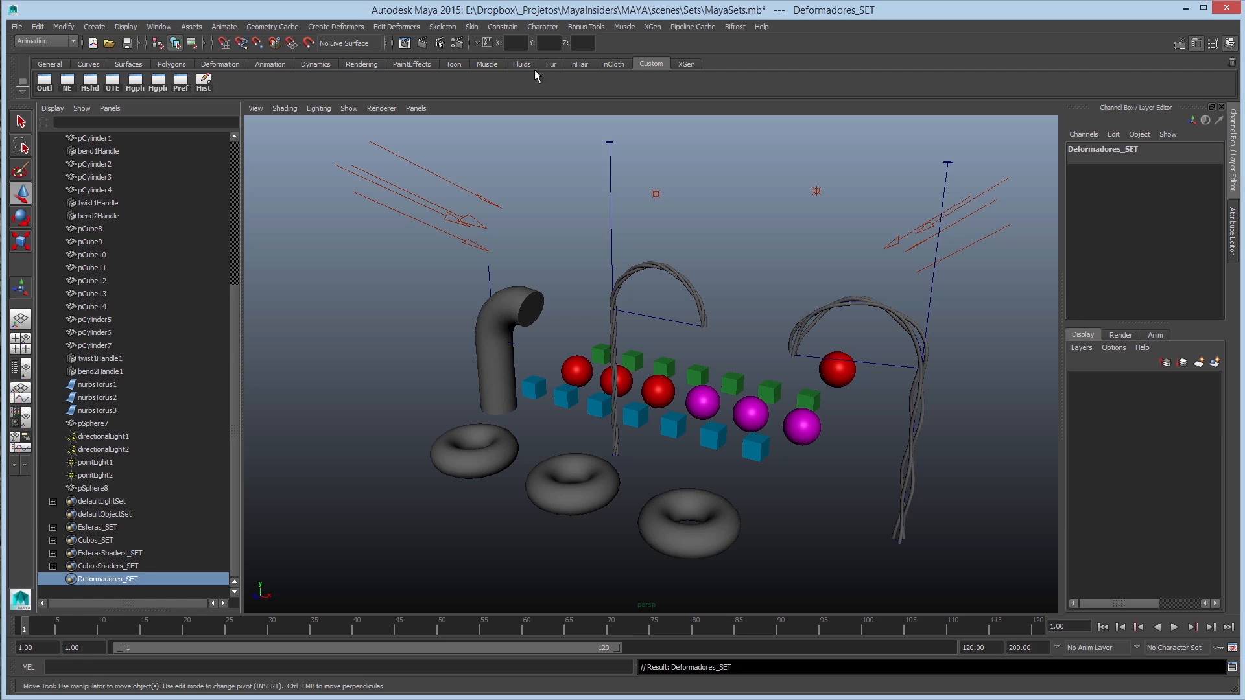
Add bend1Handle, twist1Handle, bend2Handle, twist1Handle1 and bend2Handle1 to Deformadores_SET and clear the selection.
left_click(408, 294)
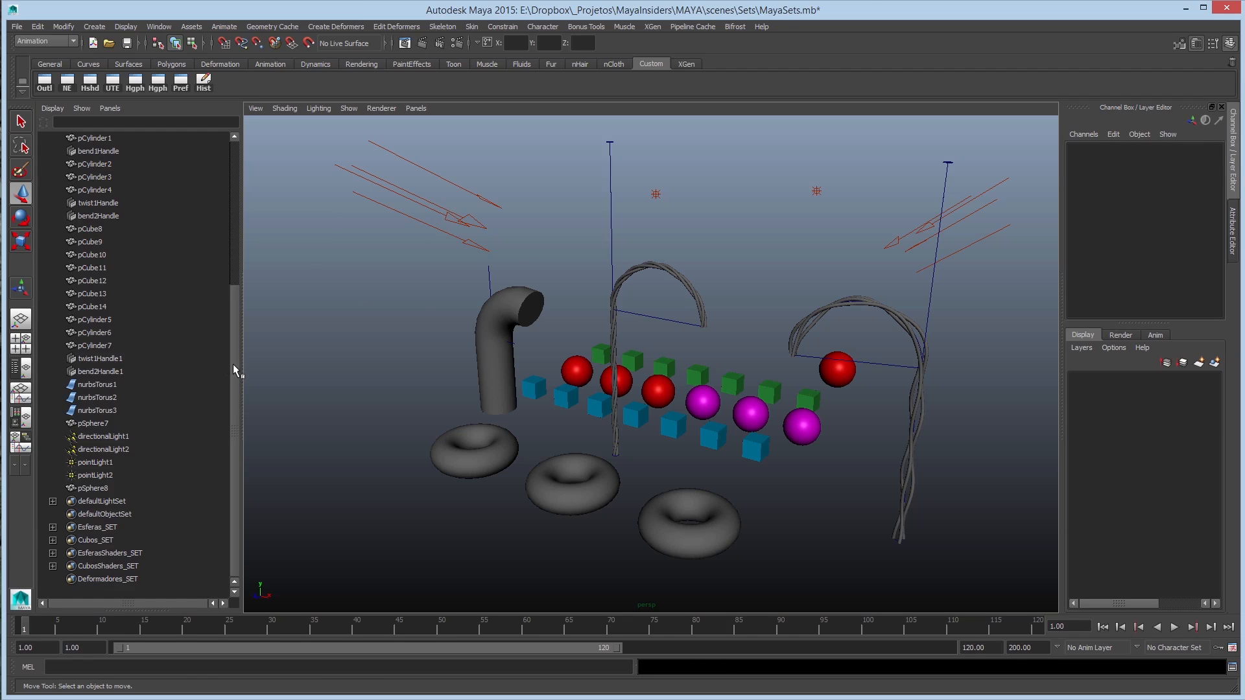
left_click(611, 214)
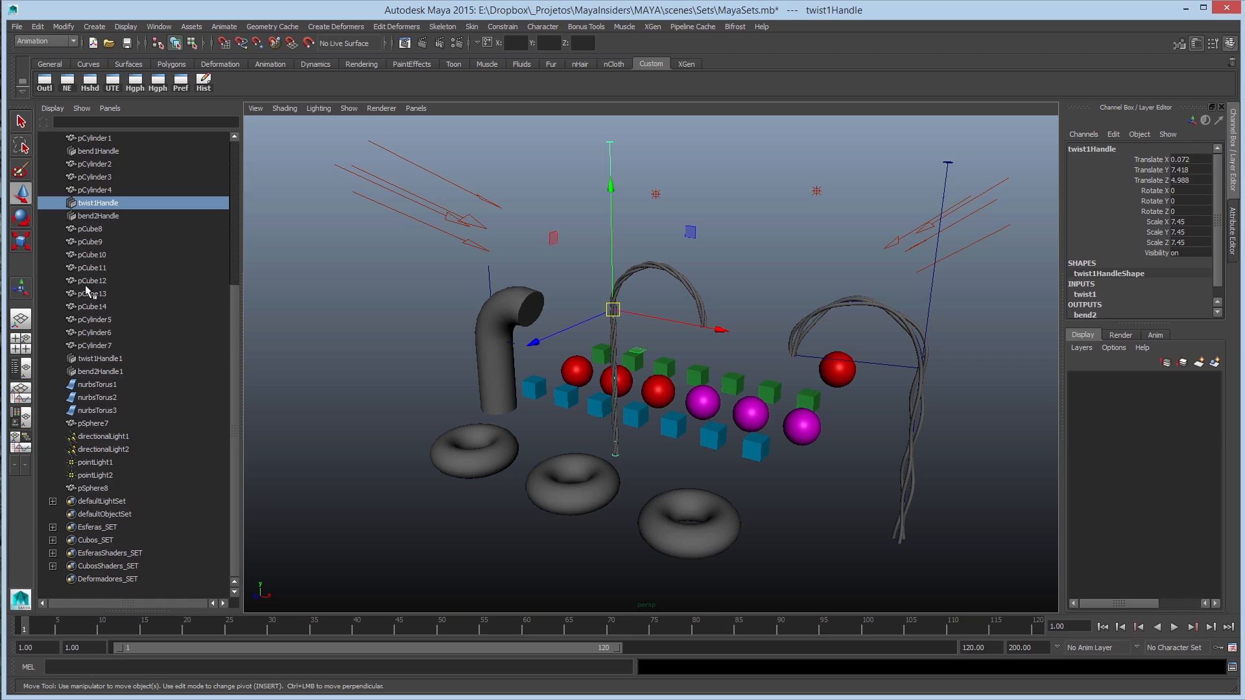
left_click(88, 369)
left_click(97, 360, "ctrl")
scroll(128, 355, "up", 4)
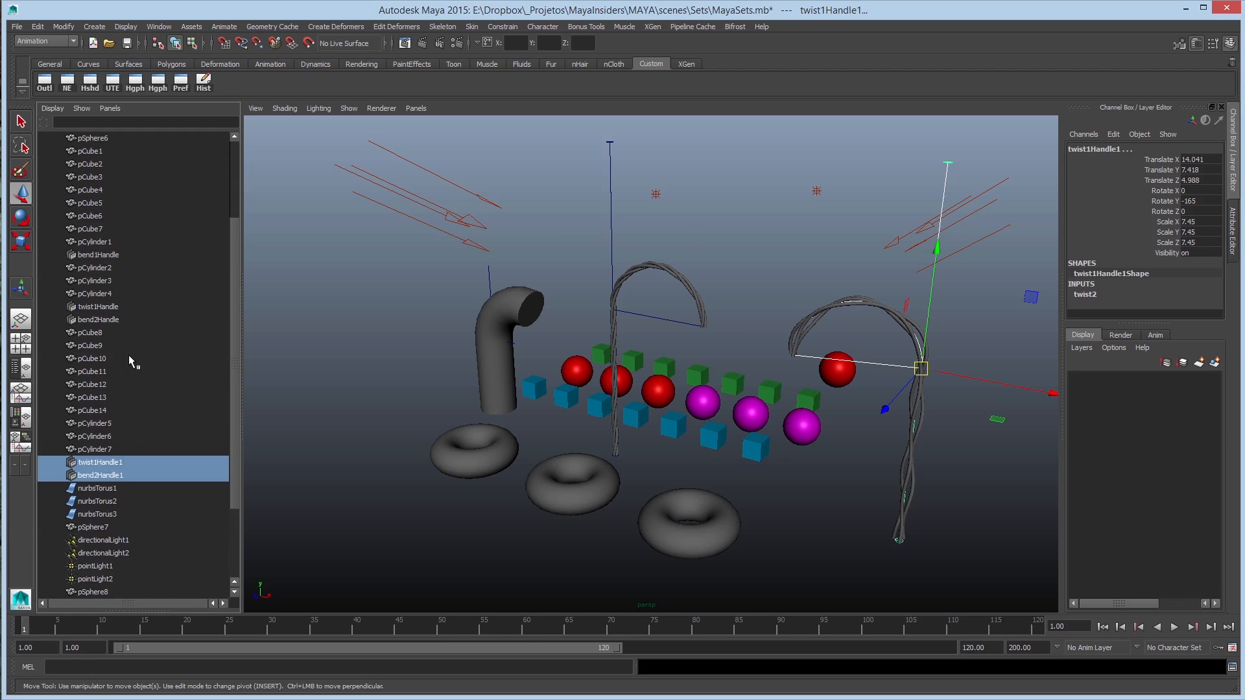
left_click(87, 423, "ctrl")
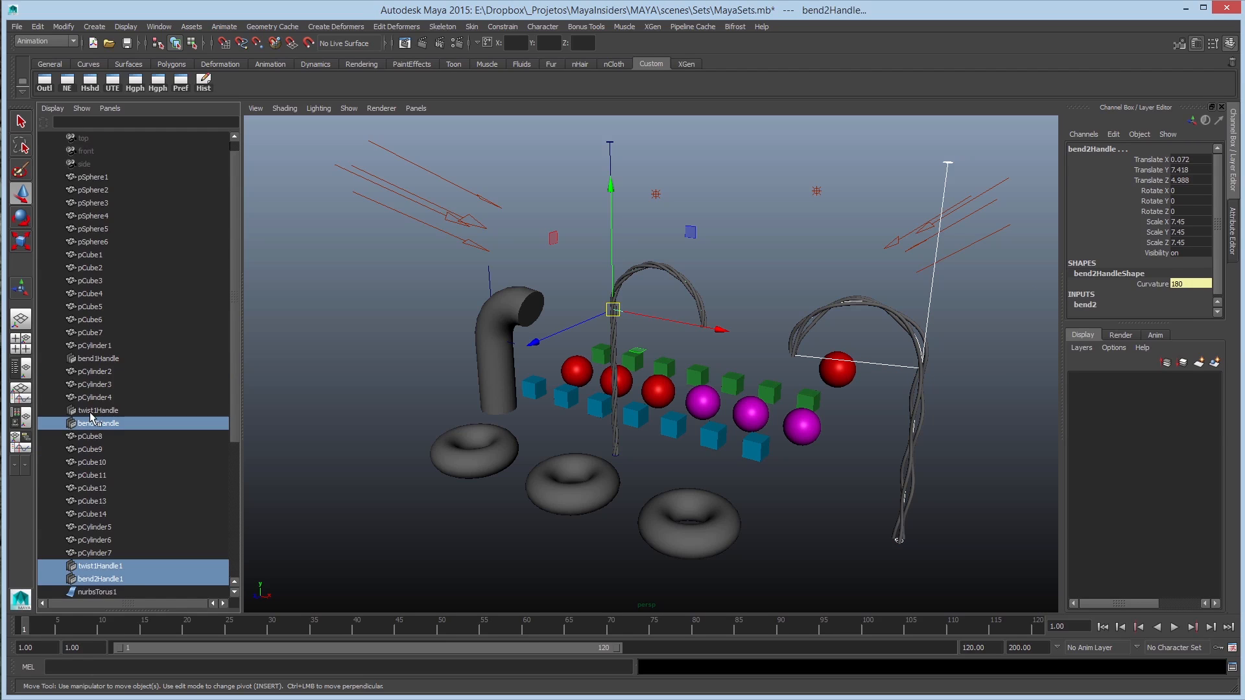
left_click(97, 411, "ctrl")
left_click(97, 359, "ctrl")
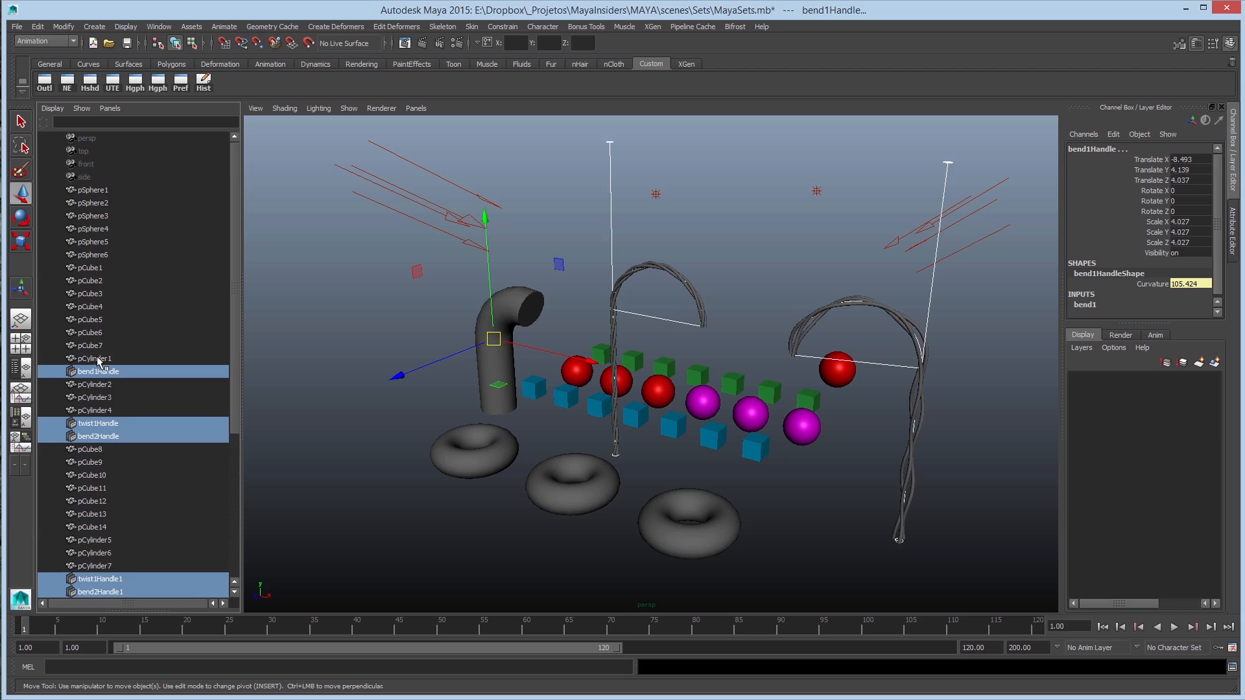
scroll(100, 363, "down", 5)
mouse_move(564, 242)
left_mouse_down("alt")
mouse_move(622, 251)
mouse_move(603, 272)
left_mouse_up("alt")
middle_click_drag(837, 305, 643, 314, "alt")
key("4")
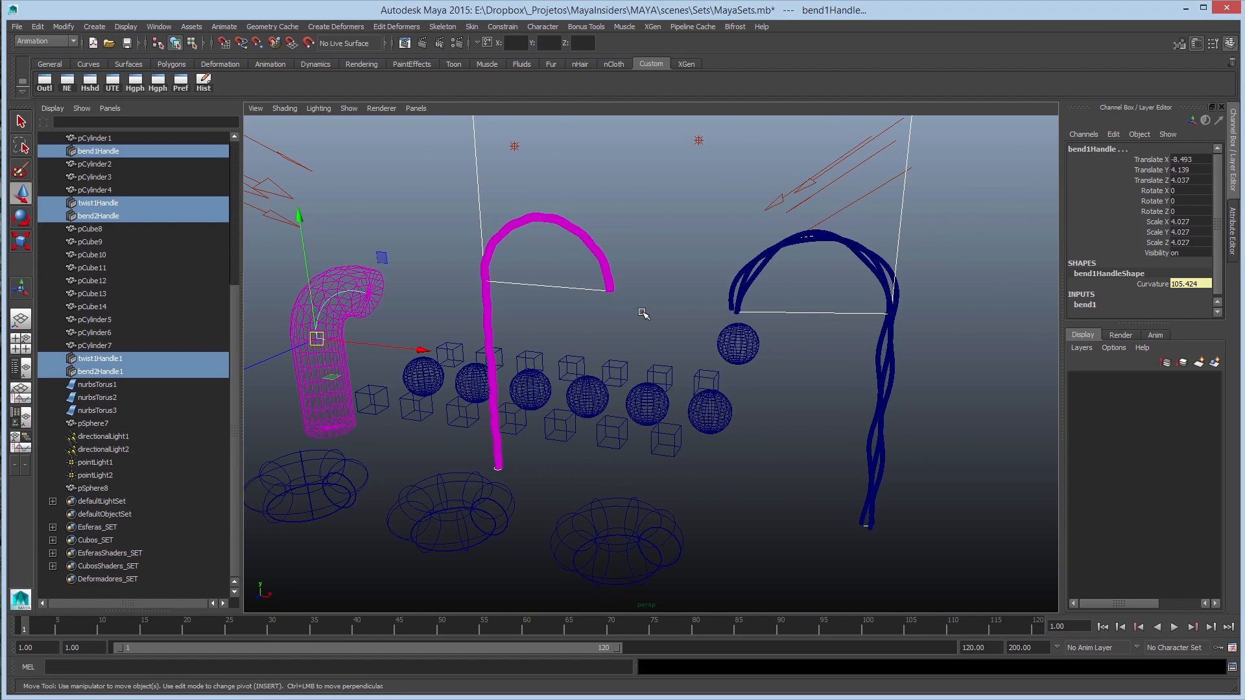
key("5")
left_click_drag(643, 314, 531, 319, "alt")
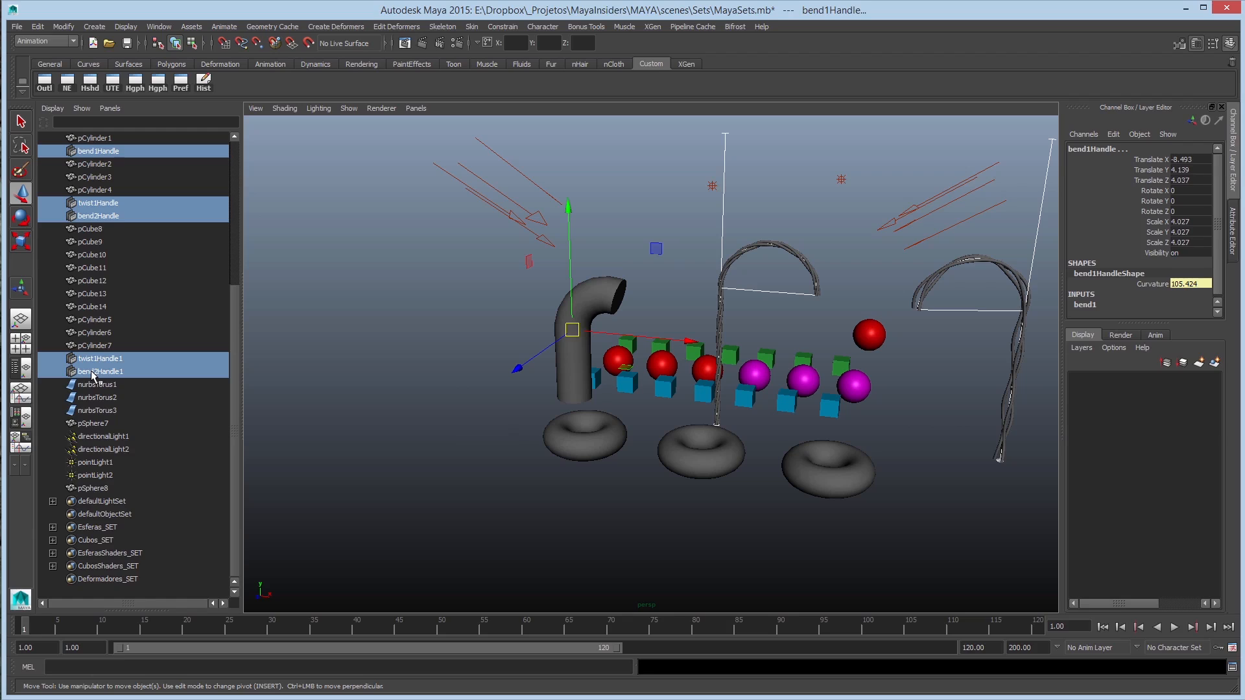
middle_click_drag(91, 375, 106, 579)
left_click(371, 502)
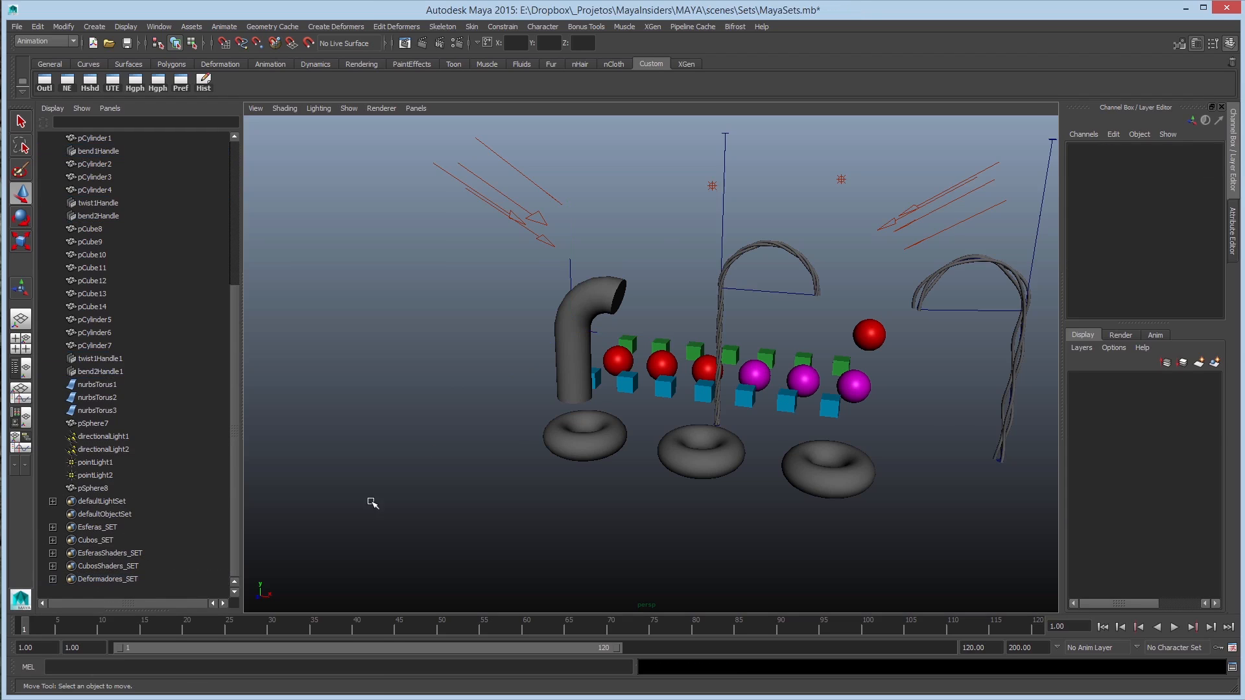
Expand Deformadores_SET, check its member deformer handles one by one, and collapse the set.
left_click(53, 579)
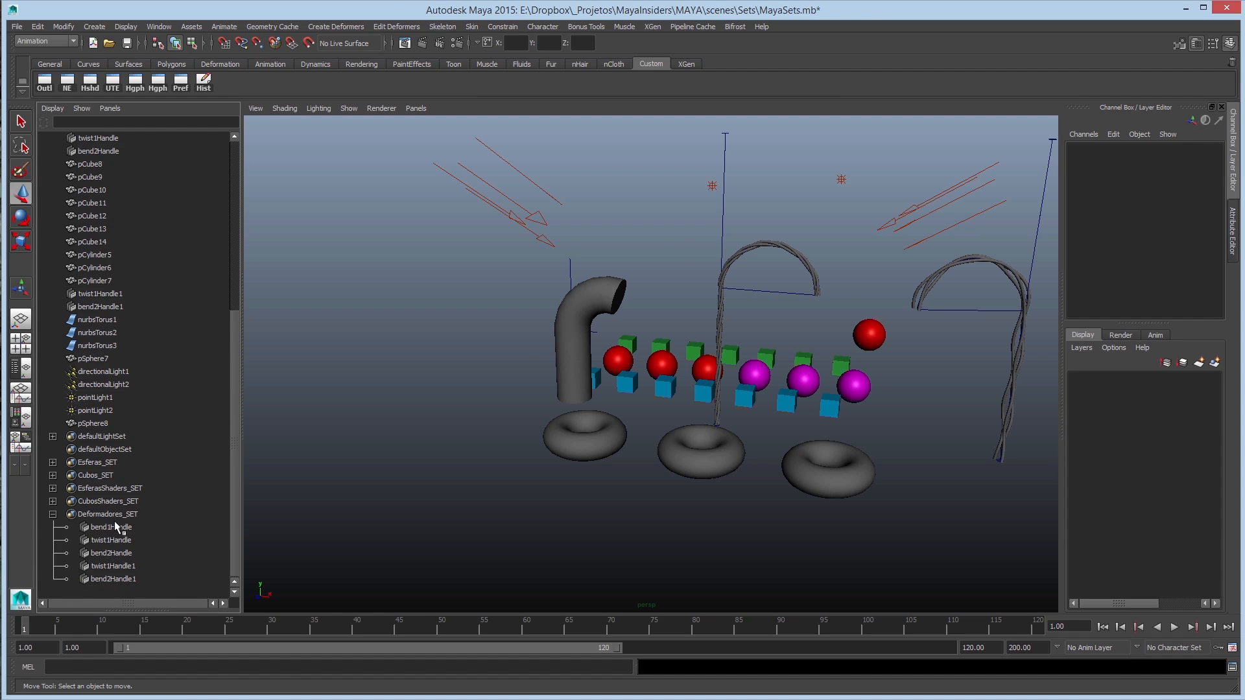
left_click(114, 526)
left_click(111, 539)
left_click(107, 575)
left_click(111, 564)
left_click(115, 553)
left_click(120, 530)
left_click(114, 553)
left_click(109, 566)
left_click(53, 514)
Create a set named DirecionalLuzes_SET containing directionalLight1 and directionalLight2.
left_click(536, 378)
middle_click_drag(763, 405, 569, 425, "alt")
left_click_drag(569, 426, 697, 421, "alt")
right_click_drag(545, 383, 461, 370, "alt")
left_click_drag(318, 244, 346, 305)
left_click_drag(539, 247, 565, 283, "shift")
left_click_drag(660, 243, 774, 285, "shift")
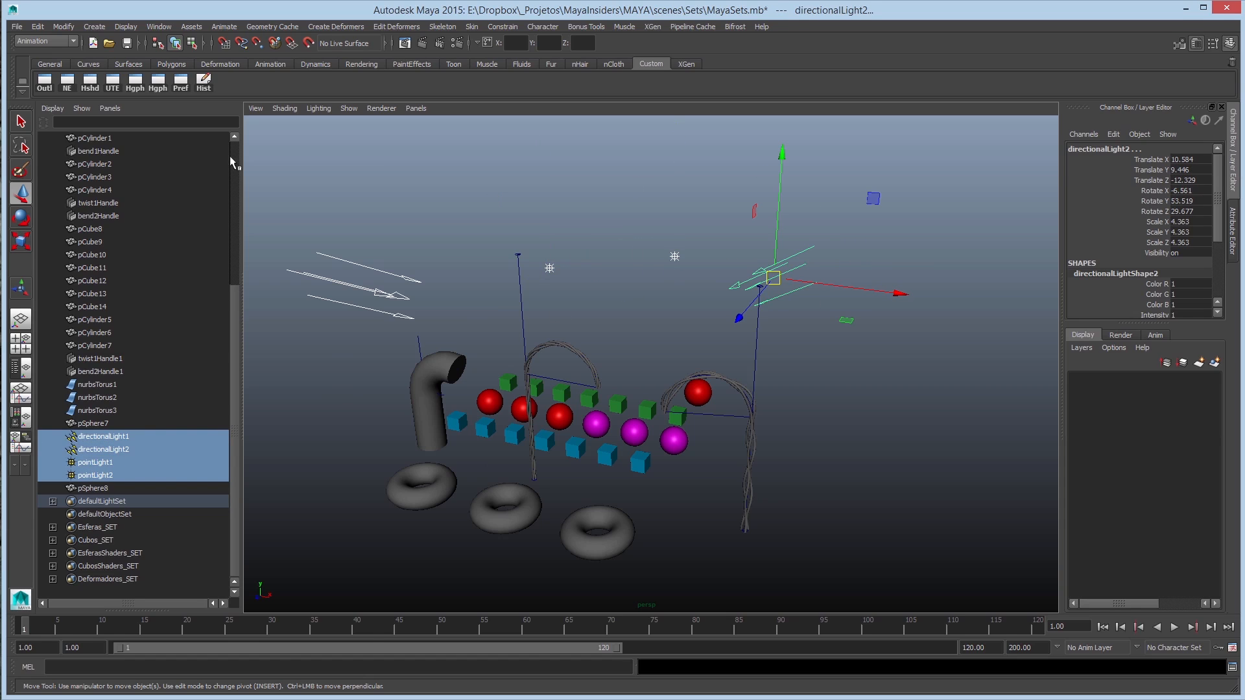
left_click(103, 436)
left_click(104, 449, "ctrl")
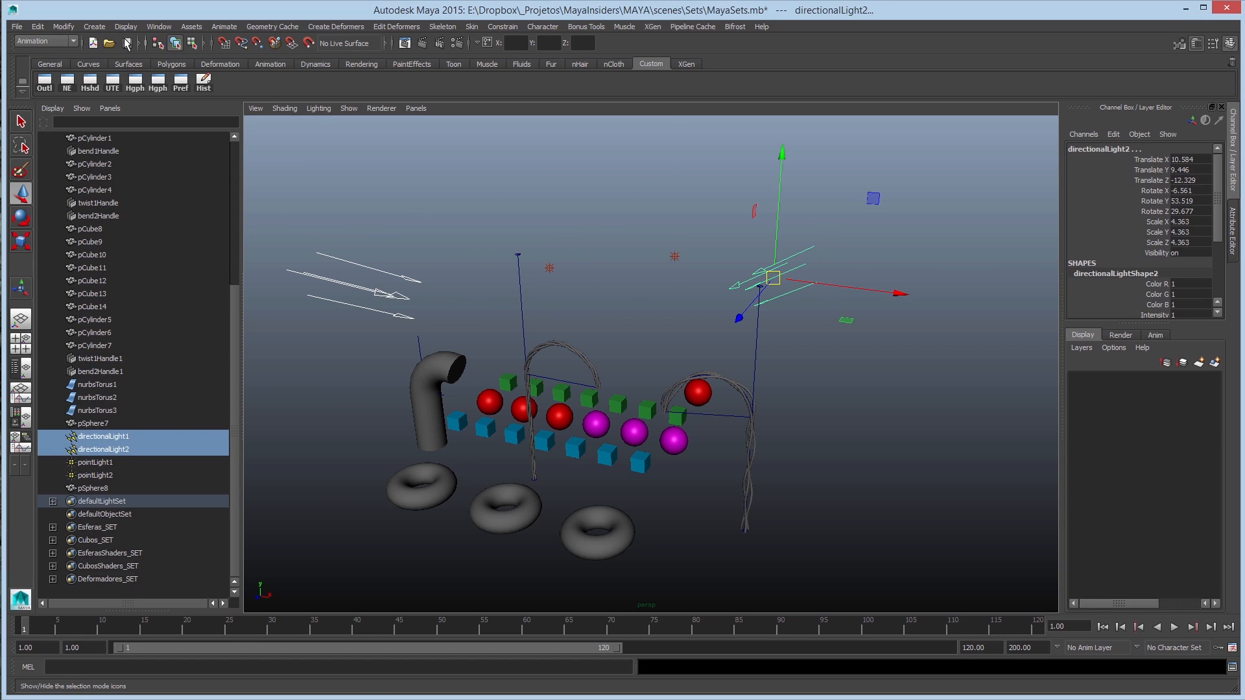
left_click(94, 26)
mouse_move(117, 282)
left_click(253, 288)
scroll(97, 586, "down", 1)
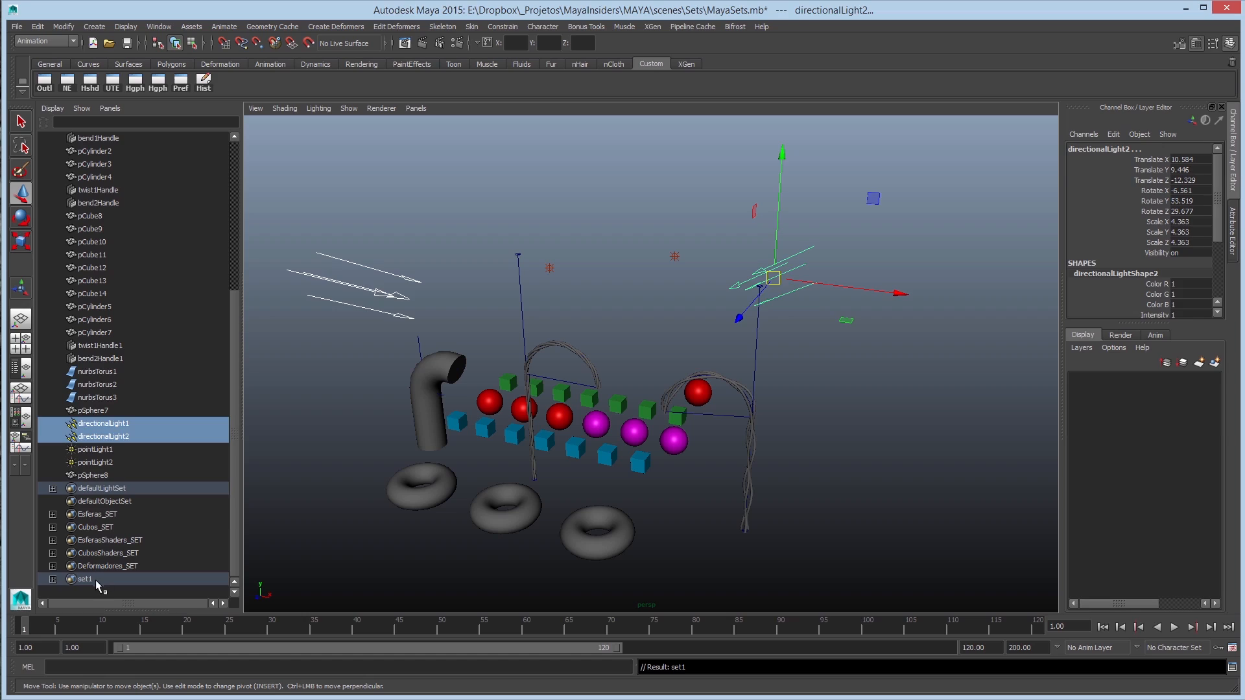
double_click(97, 583)
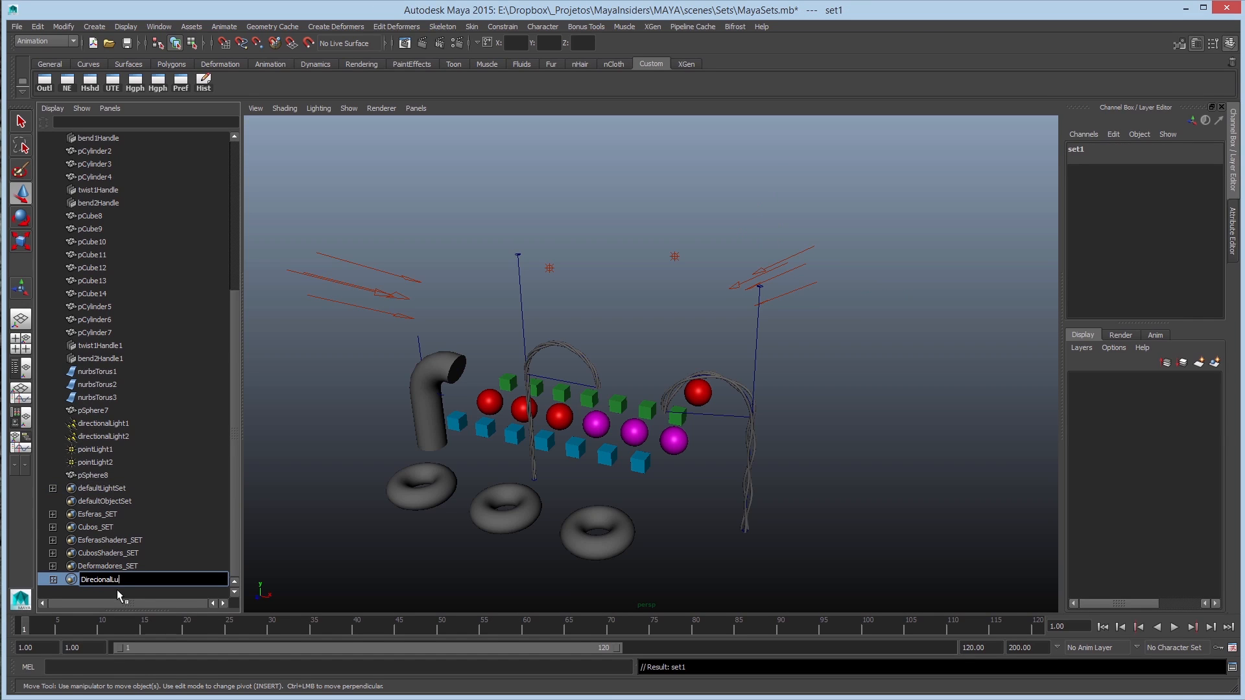
type("DirecionalLuzes_SET")
key("Return")
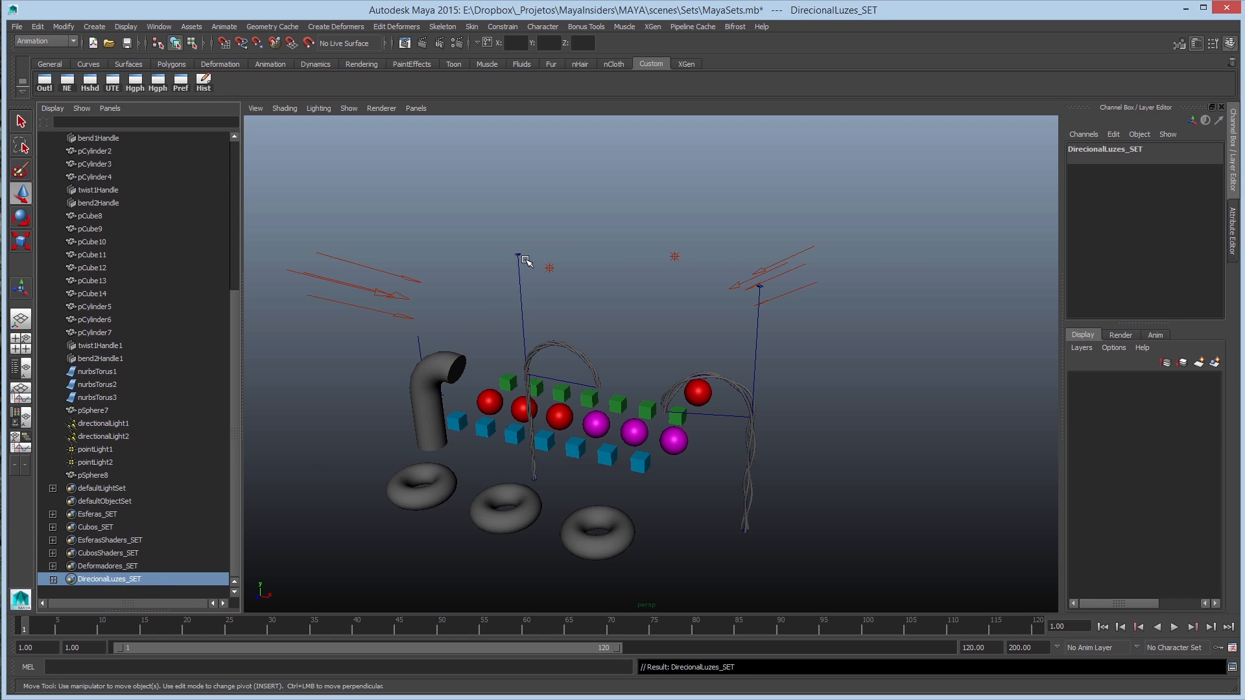
Create a set named PointLuzes_SET containing pointLight1 and pointLight2.
left_click(550, 268)
left_click(674, 257, "shift")
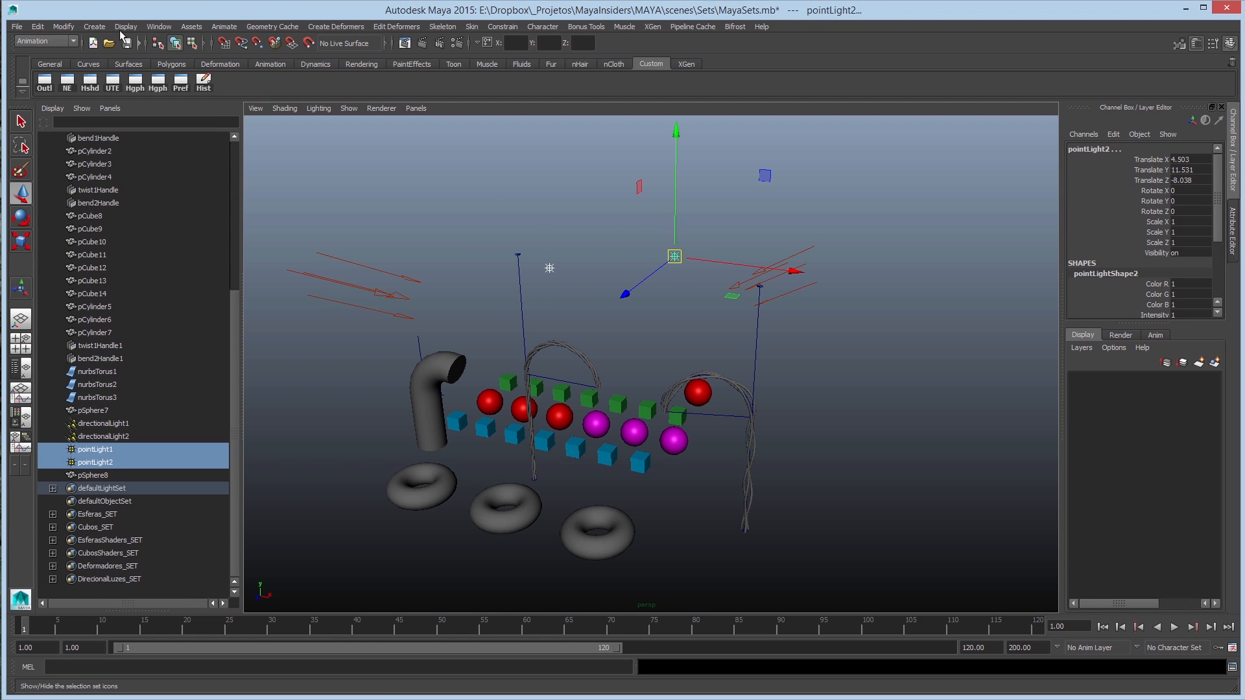
left_click(94, 27)
mouse_move(162, 288)
left_click(235, 293)
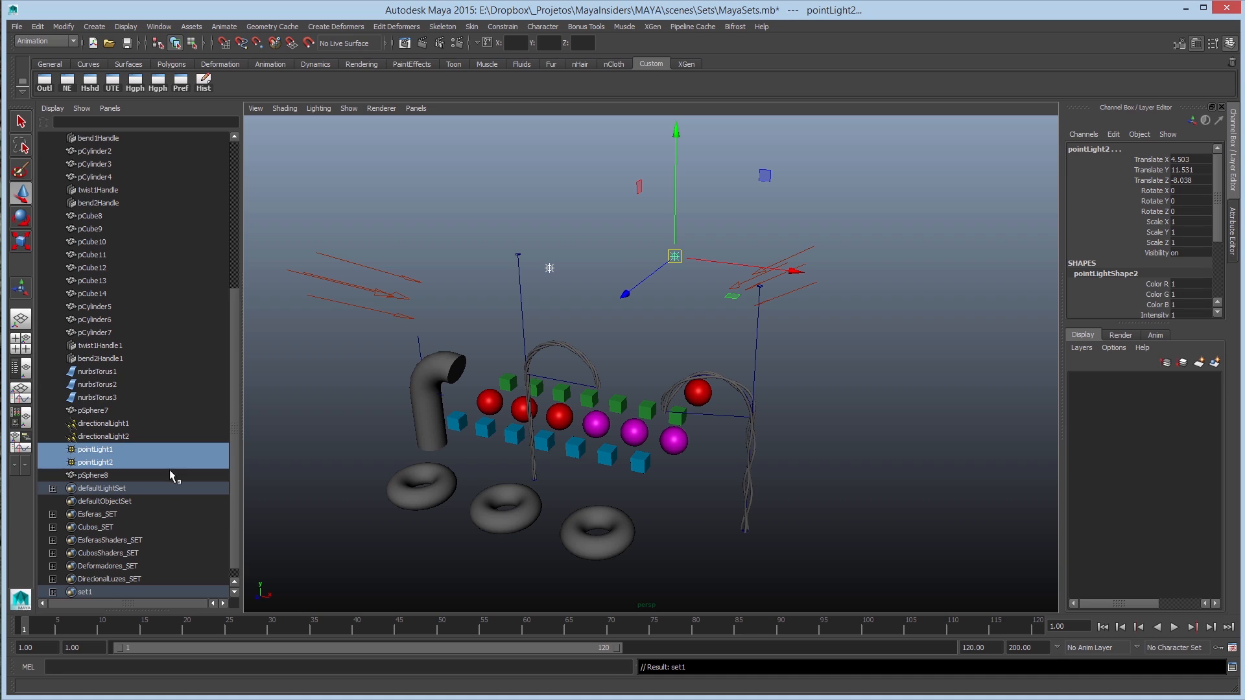
double_click(97, 580)
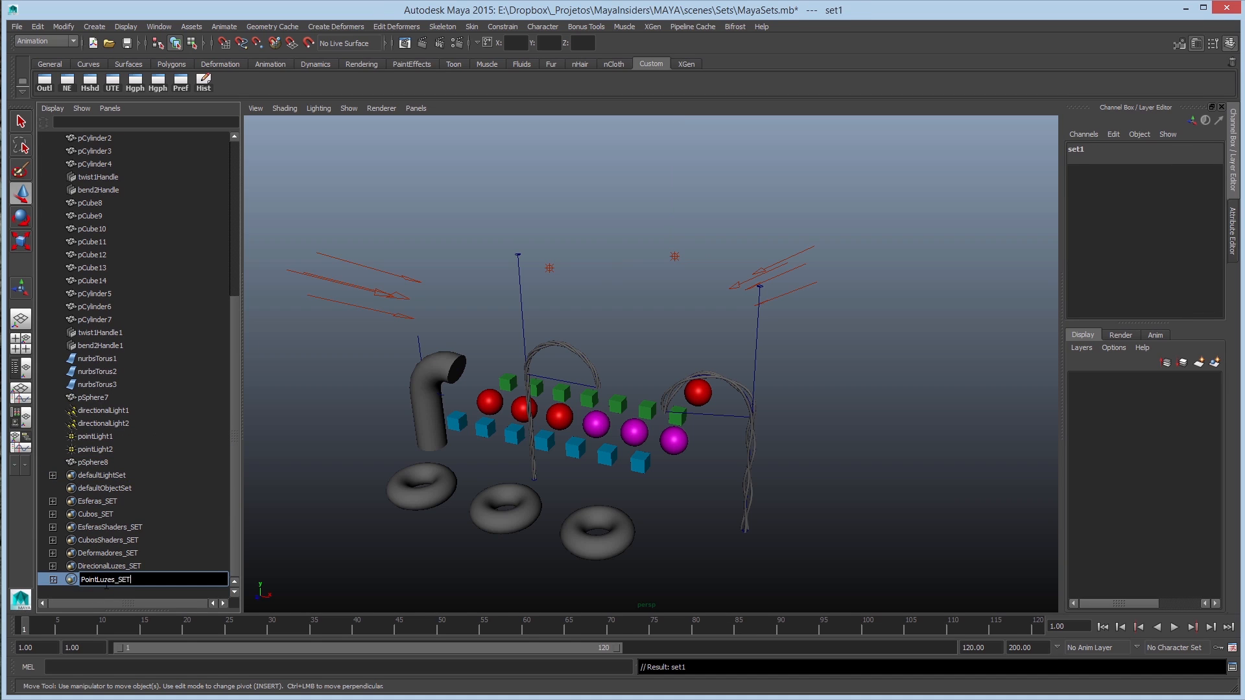
key("Return")
Expand the light, deformer, shader, cube and sphere sets to review their members, and collapse them all.
left_click(54, 579)
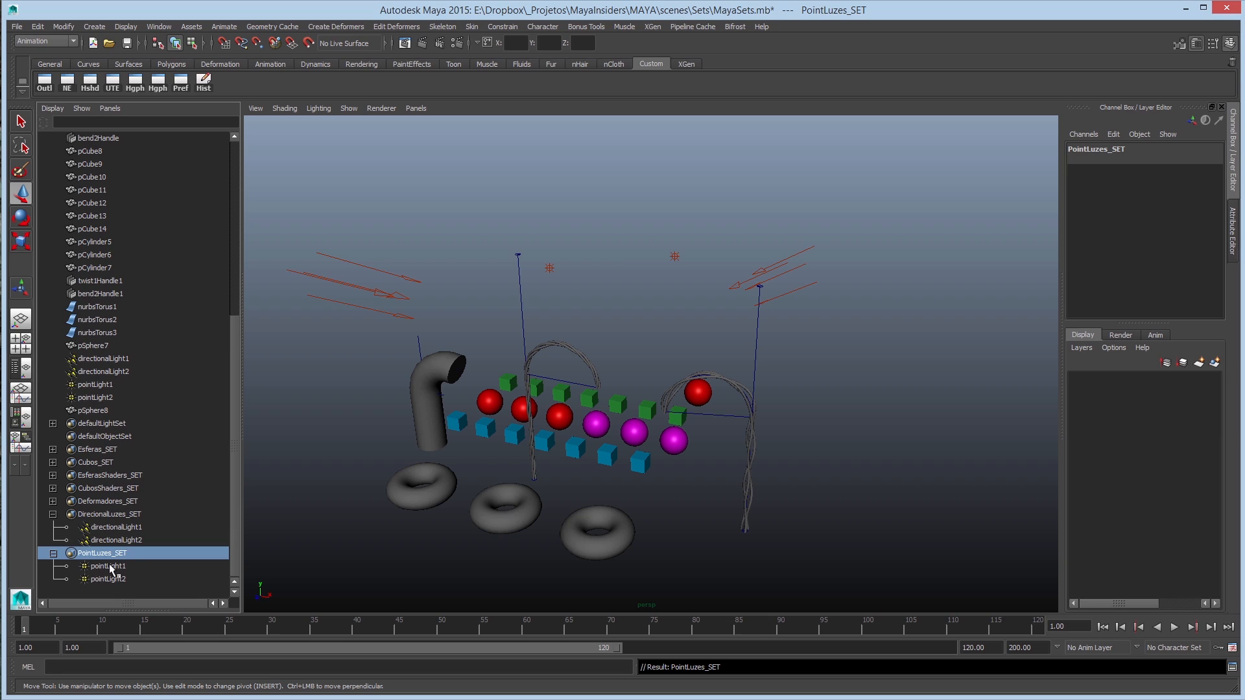
left_click(53, 501)
left_click(54, 488)
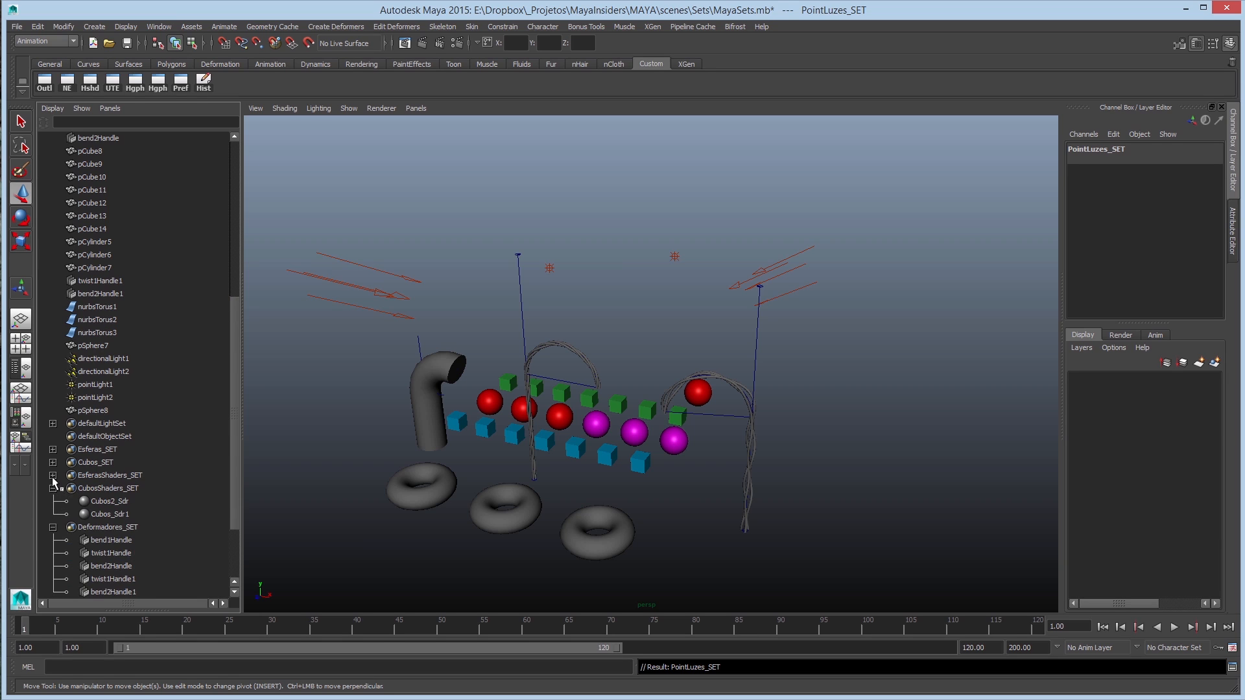
left_click(53, 462)
left_click(53, 449)
left_click(53, 449)
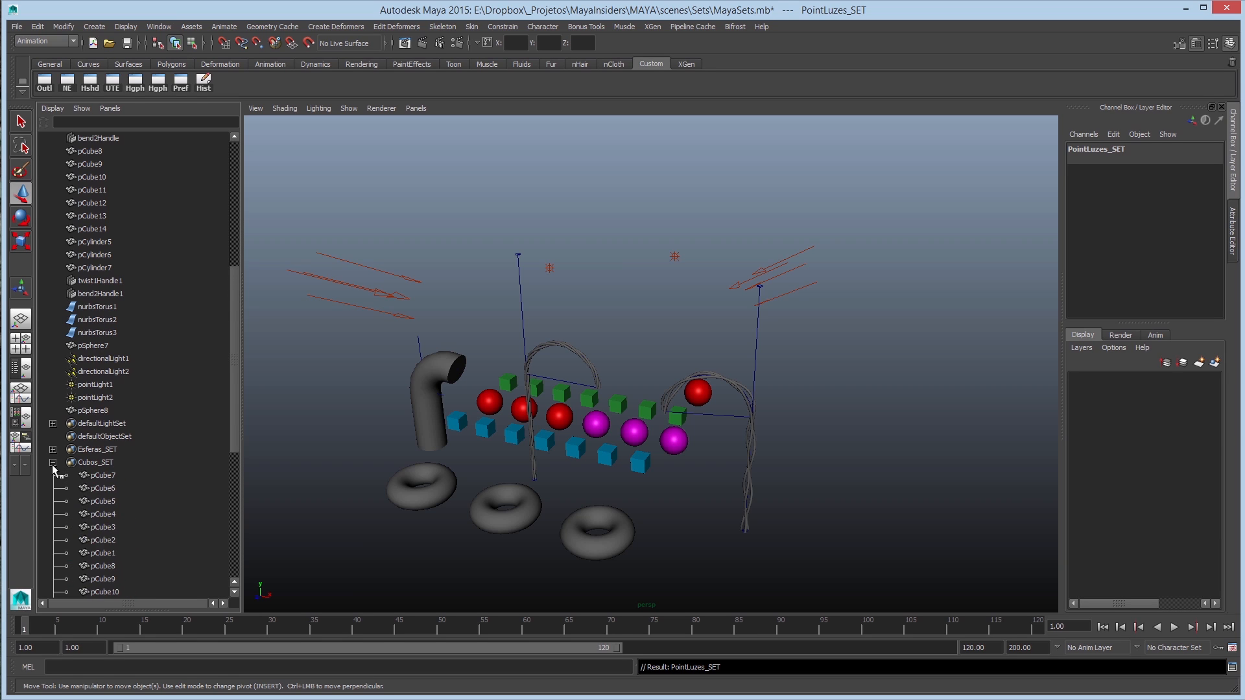
left_click(53, 462)
left_click(54, 475)
left_click(53, 488)
left_click(53, 501)
left_click(53, 514)
left_click(53, 553)
right_click_drag(543, 306, 525, 372, "alt")
right_click_drag(678, 286, 752, 334, "alt")
middle_click_drag(758, 334, 740, 335, "alt")
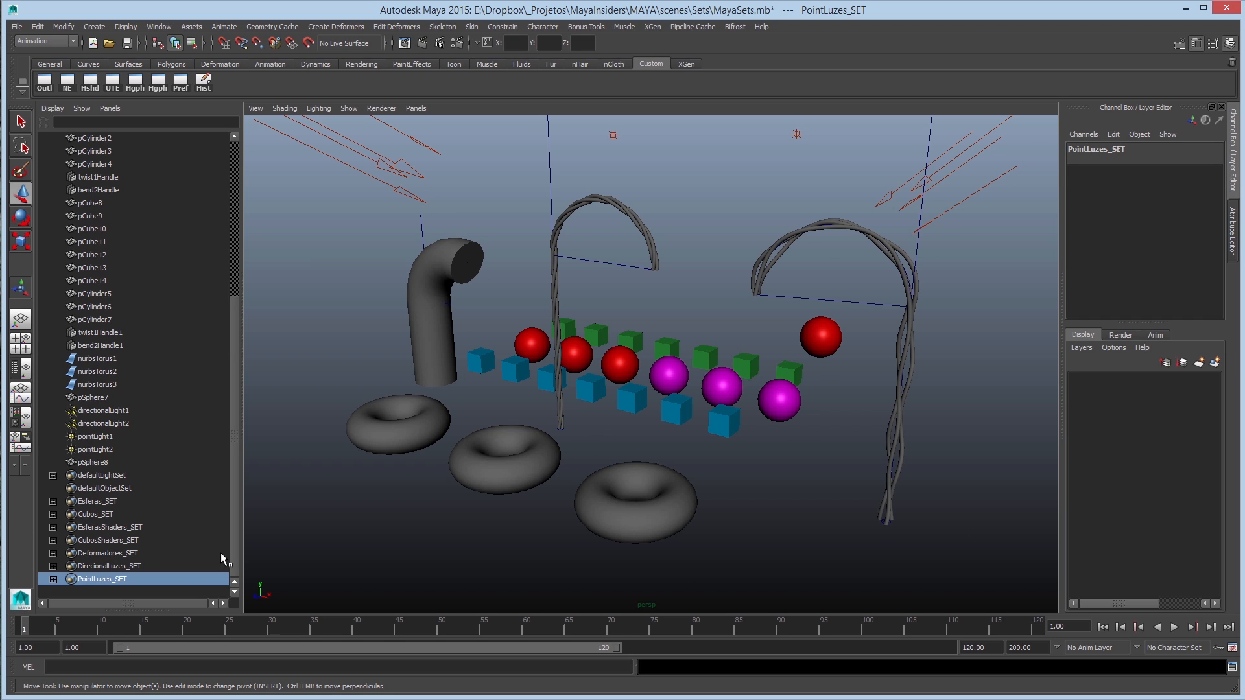
left_click_drag(234, 452, 249, 567)
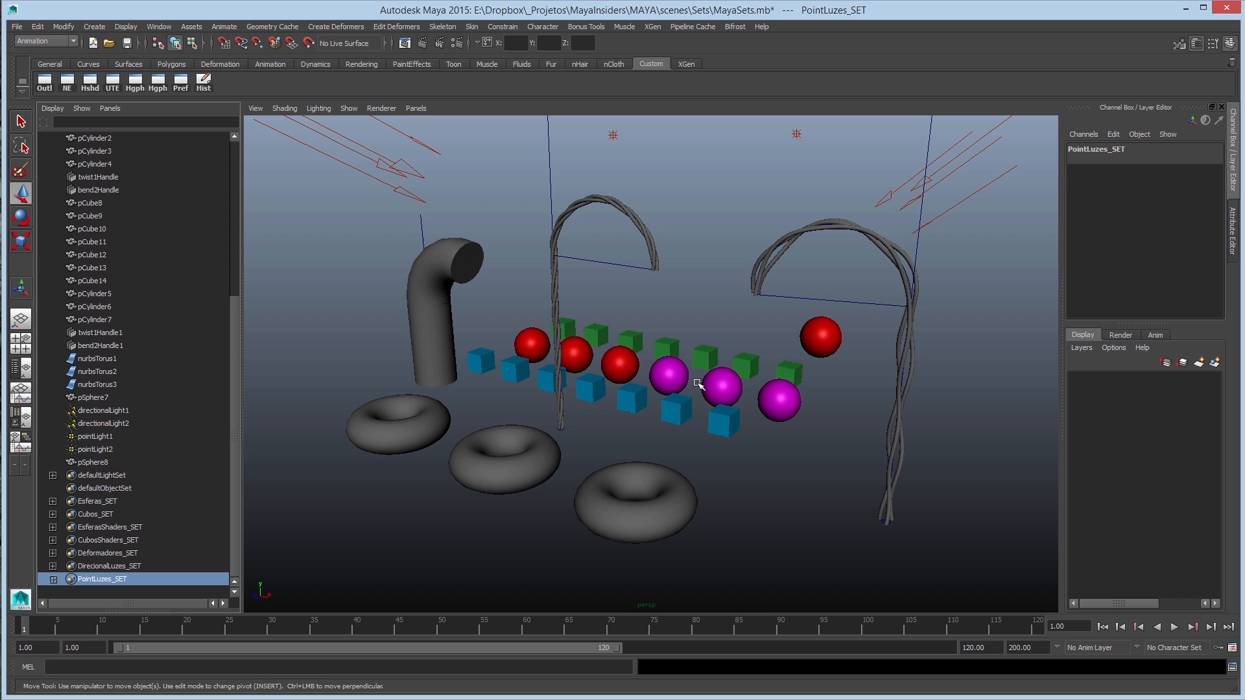
Expand Esferas_SET, select its members pSphere1 through pSphere6, and collapse the set.
right_click_drag(586, 378, 629, 416, "alt")
mouse_move(629, 416)
left_mouse_down("alt")
mouse_move(595, 453)
mouse_move(621, 418)
left_mouse_up("alt")
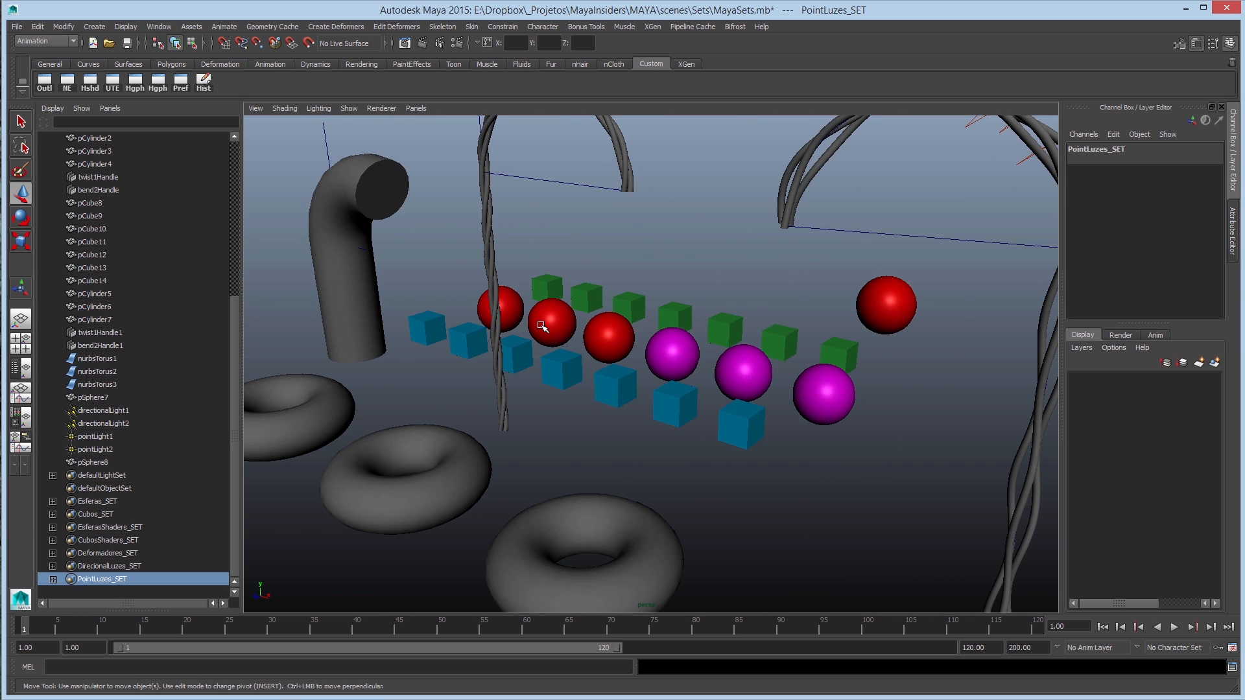
left_click(500, 308)
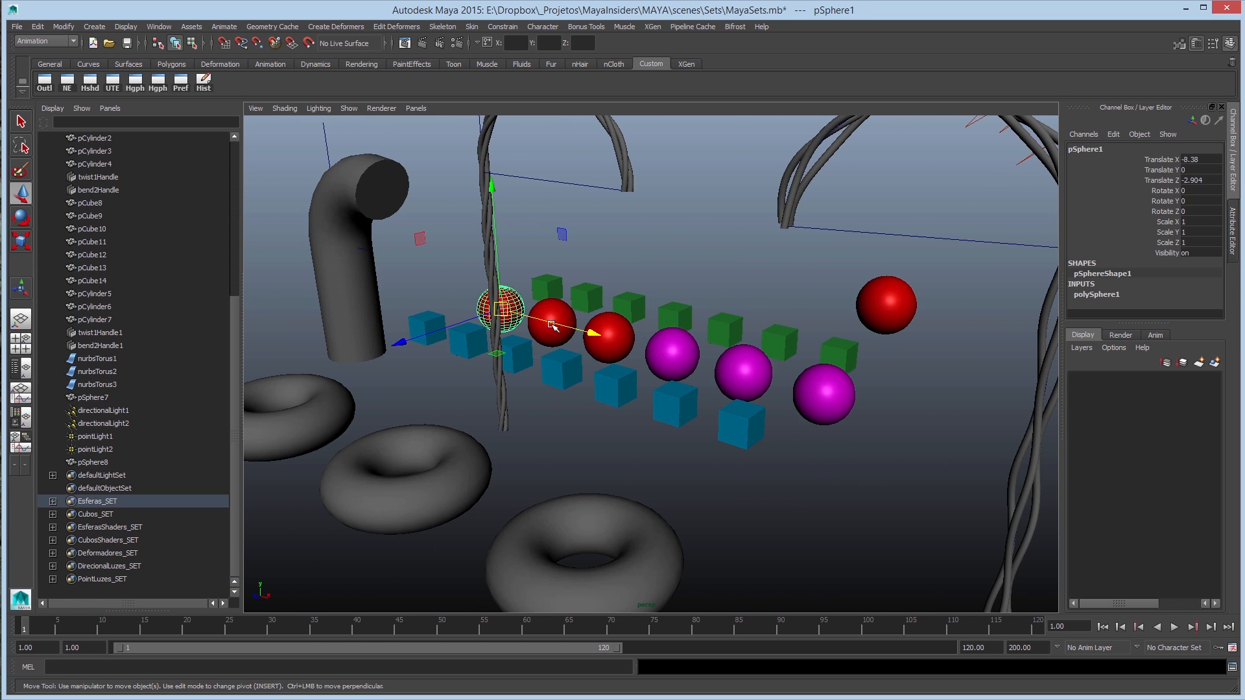
left_click(96, 503)
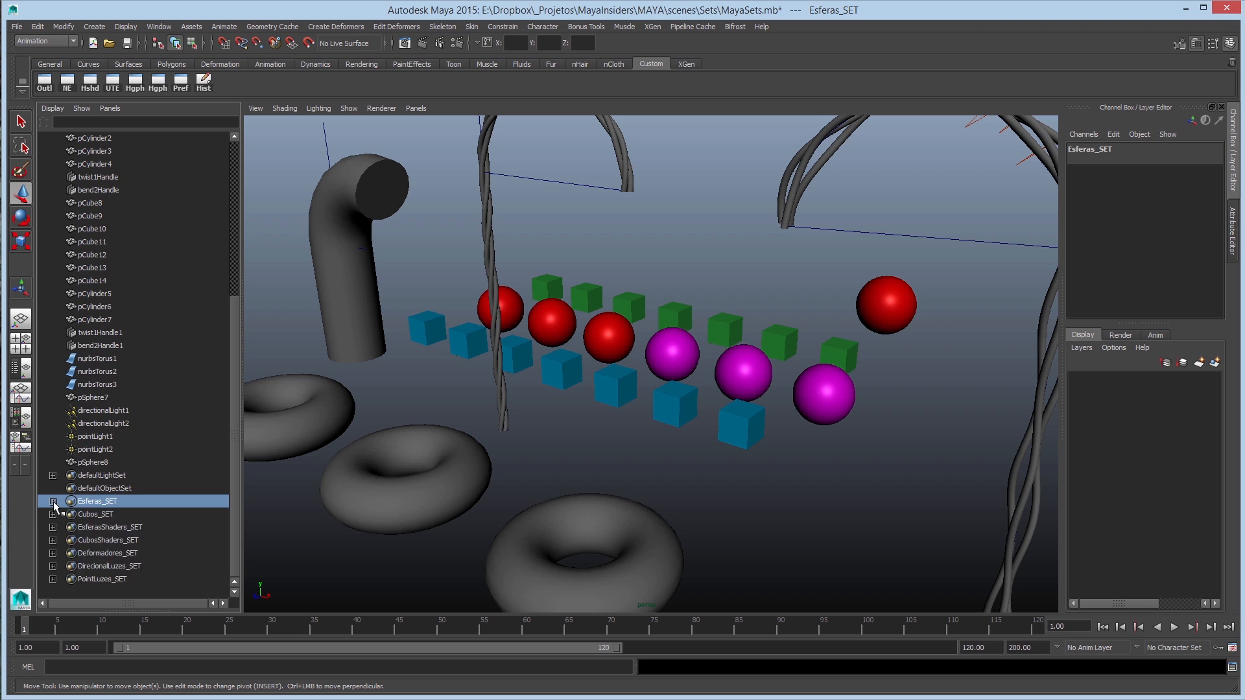
left_click(53, 501)
left_click(104, 502)
left_click(106, 436, "shift")
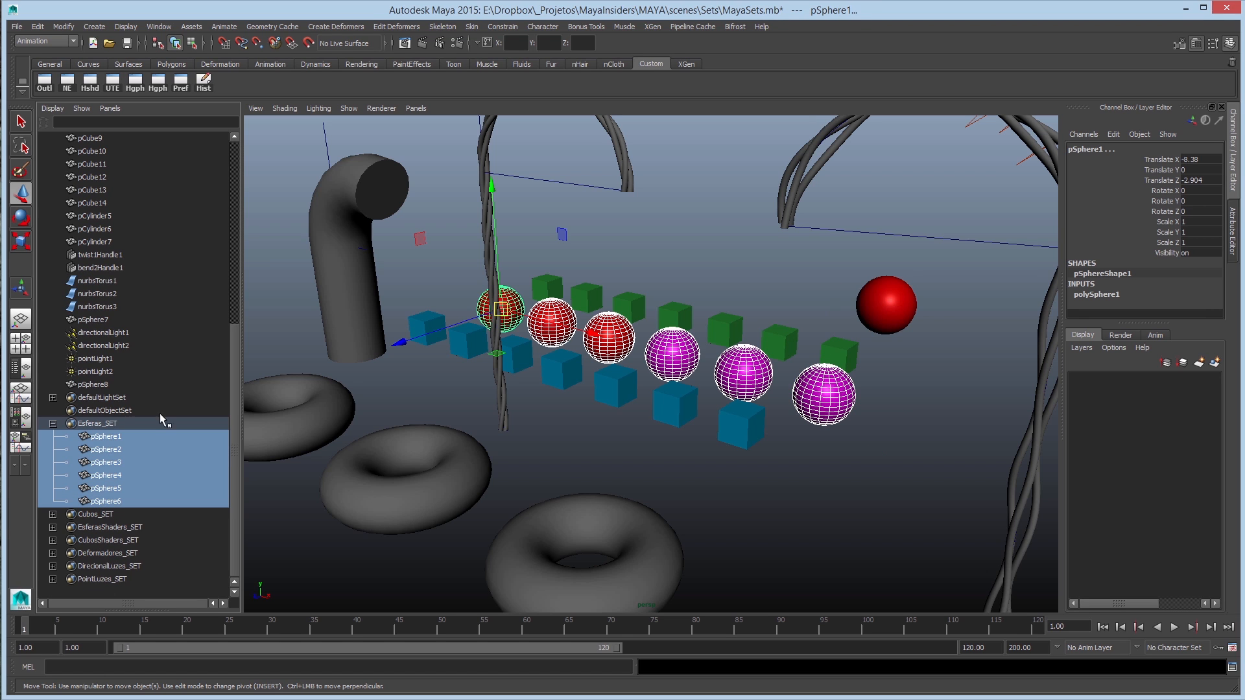
key("f")
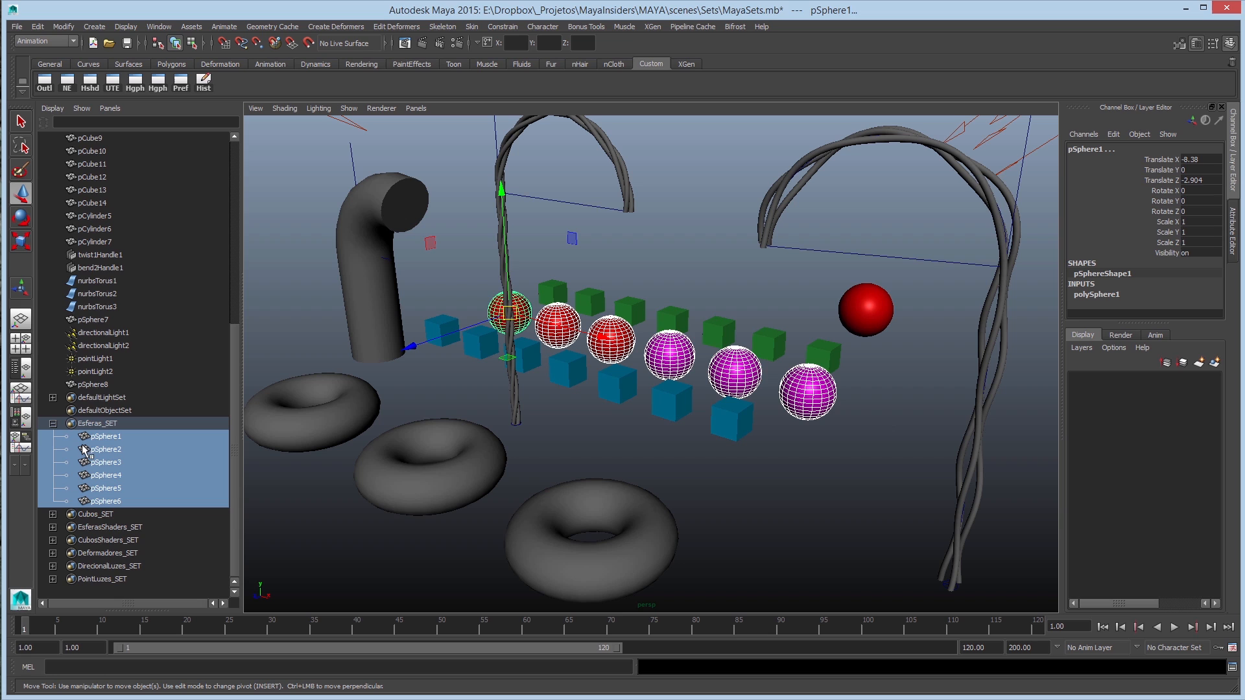
left_click(52, 423)
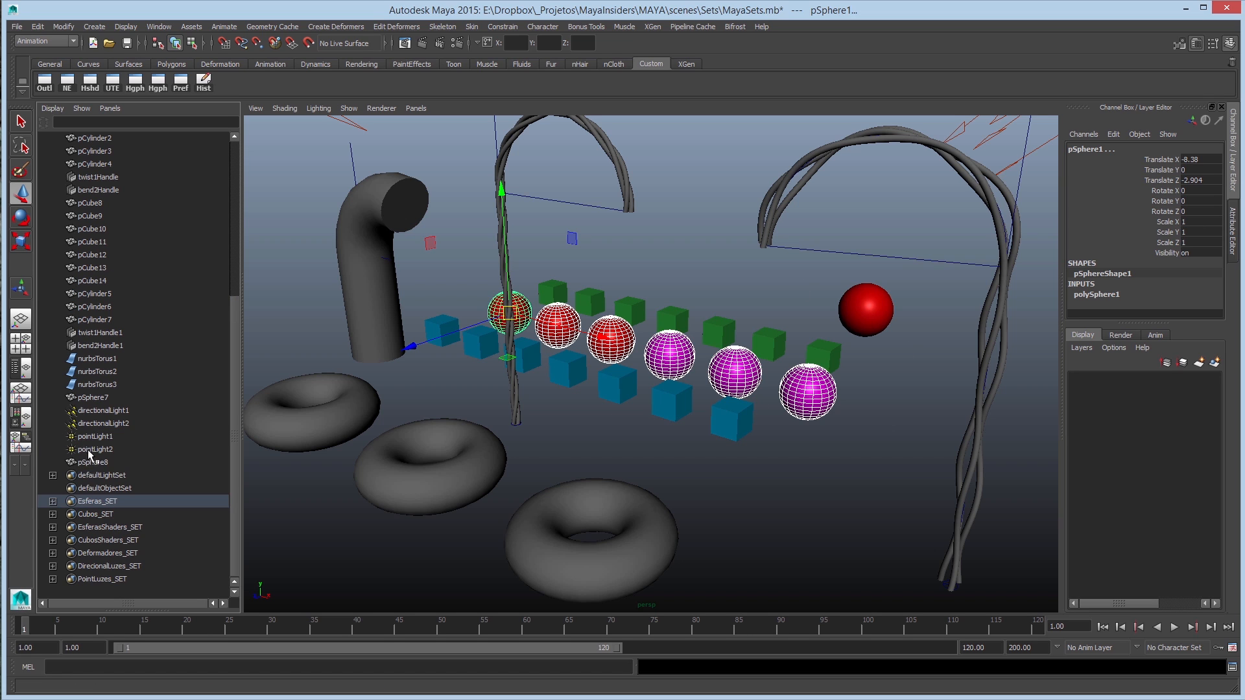
Expand Cubos_SET, select its members pCube1 through pCube14, collapse the set and clear the selection.
left_click(92, 514)
left_click(54, 515)
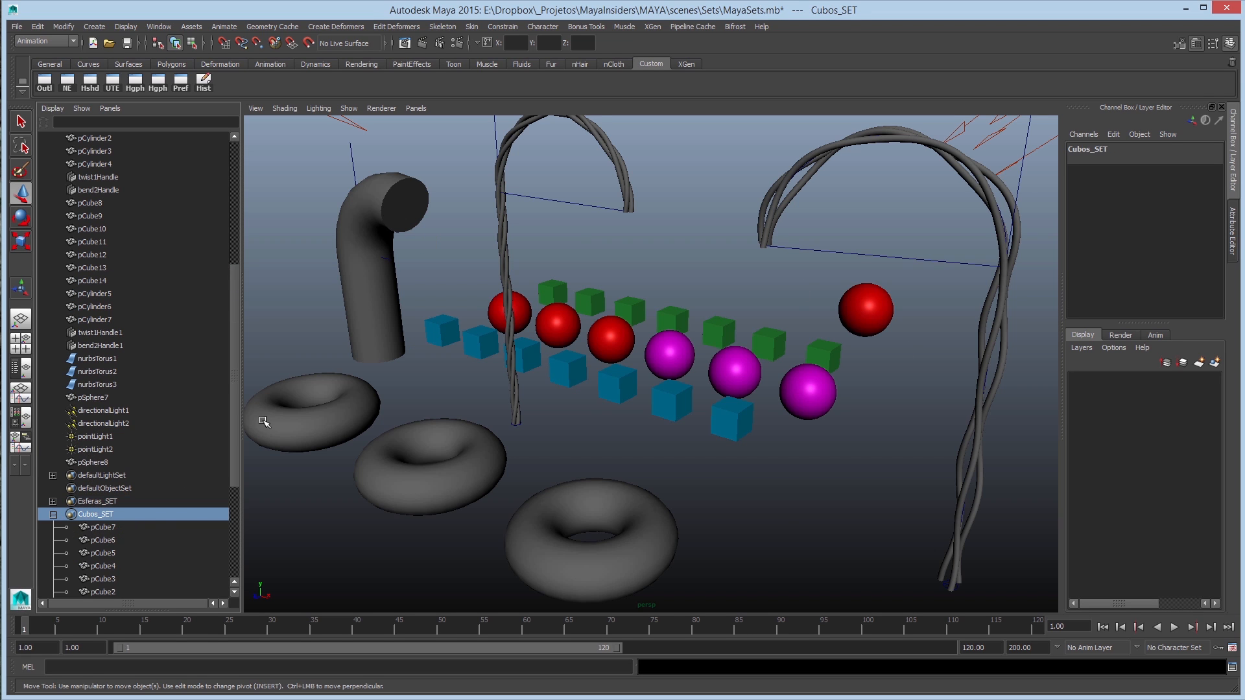
scroll(145, 507, "down", 5)
left_click(97, 514)
left_click(102, 346, "shift")
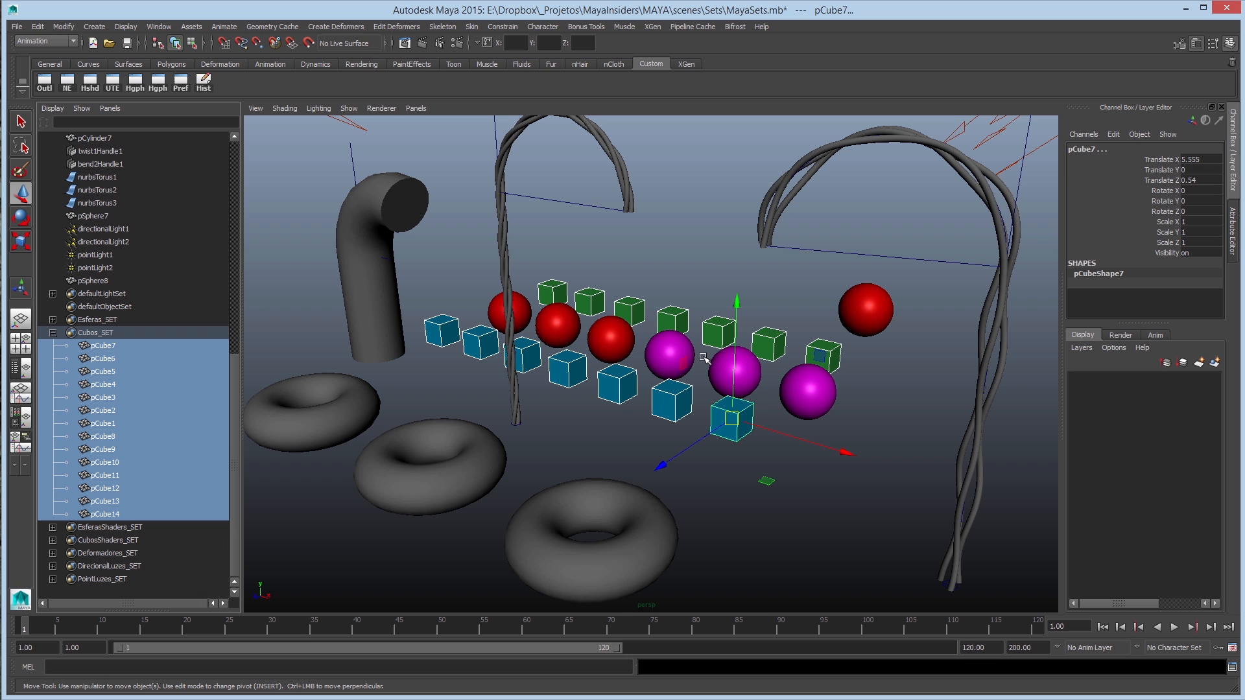
key("a")
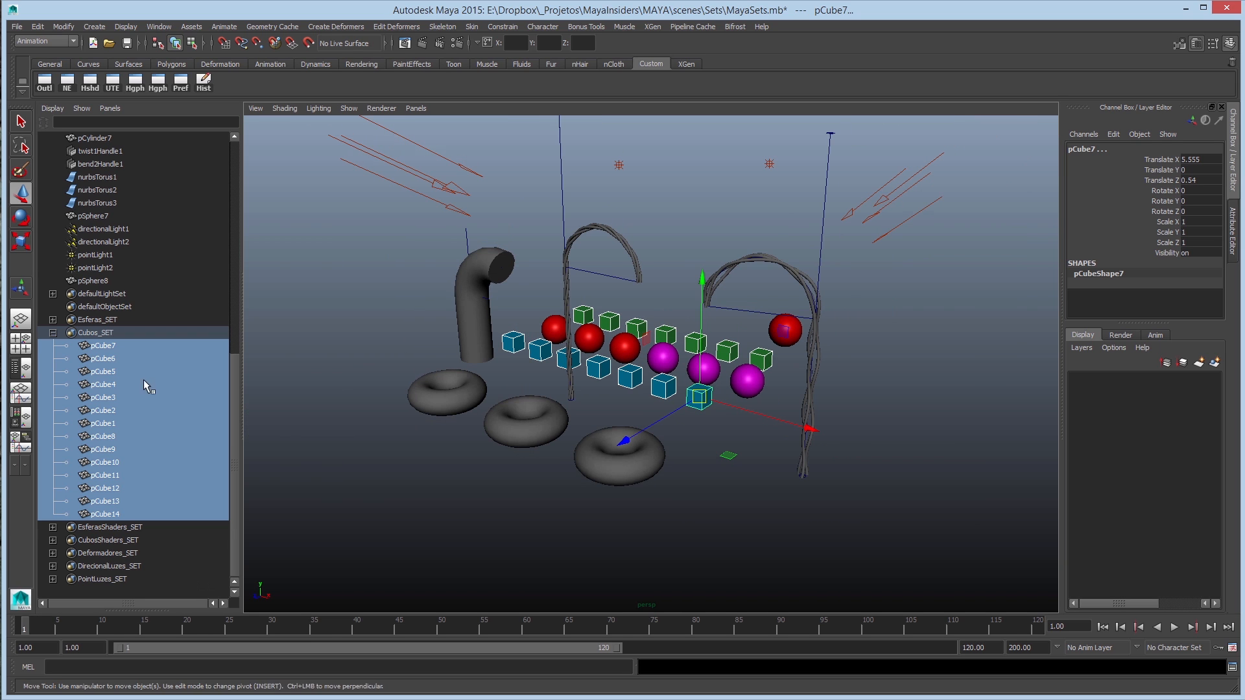
left_click(54, 332)
left_click(718, 499)
right_click_drag(718, 463, 755, 463, "alt")
middle_click_drag(755, 463, 739, 503, "alt")
right_click_drag(739, 503, 708, 504, "alt")
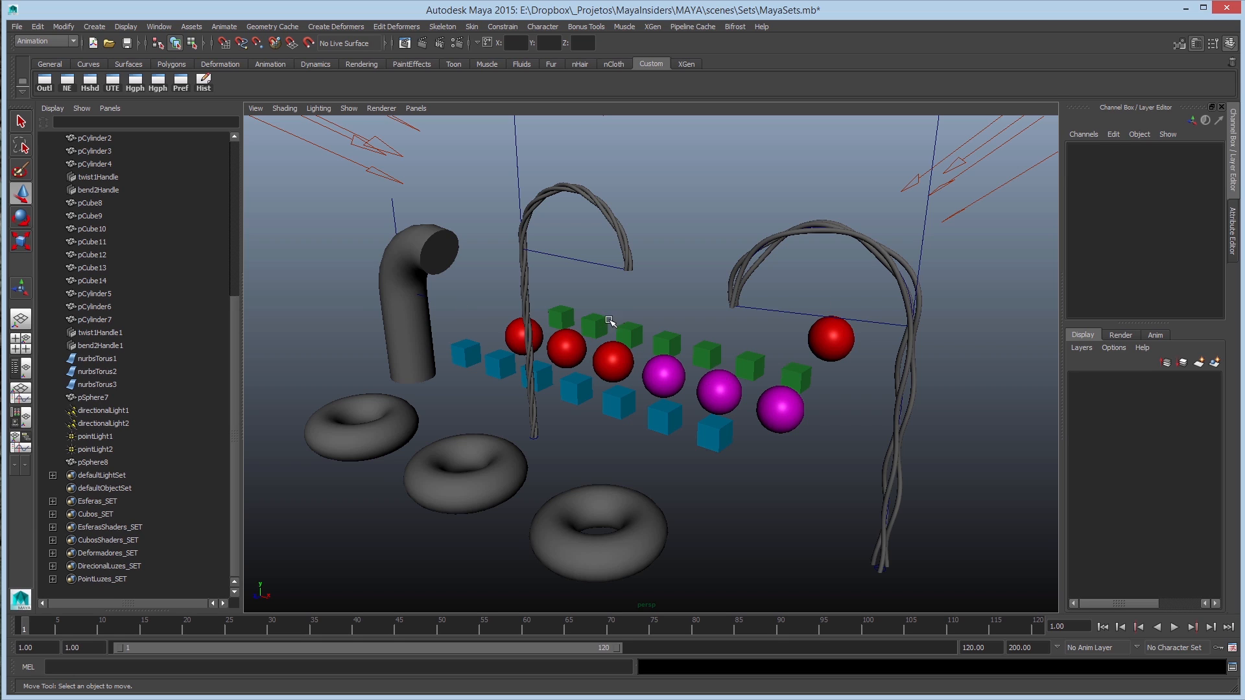
Try to select the spheres and cubes individually in the viewport, and clear the selection.
left_click(836, 338)
key("q")
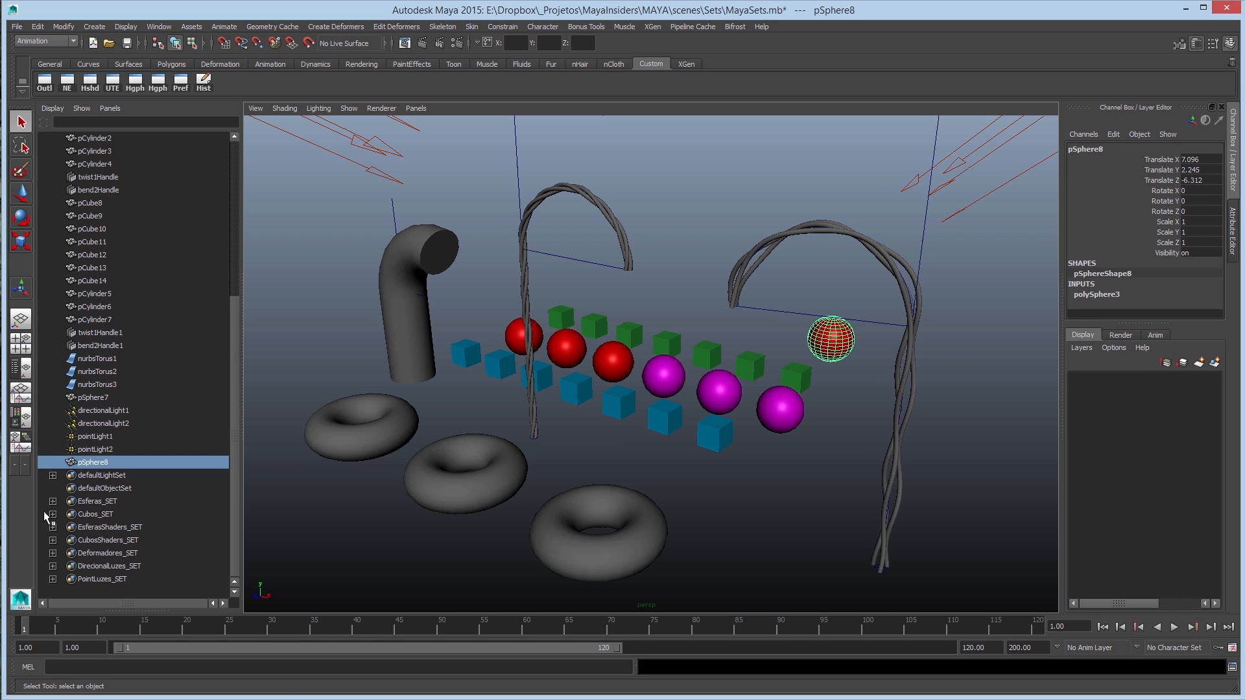
left_click(748, 417)
left_click(835, 352)
left_click_drag(715, 363, 796, 389)
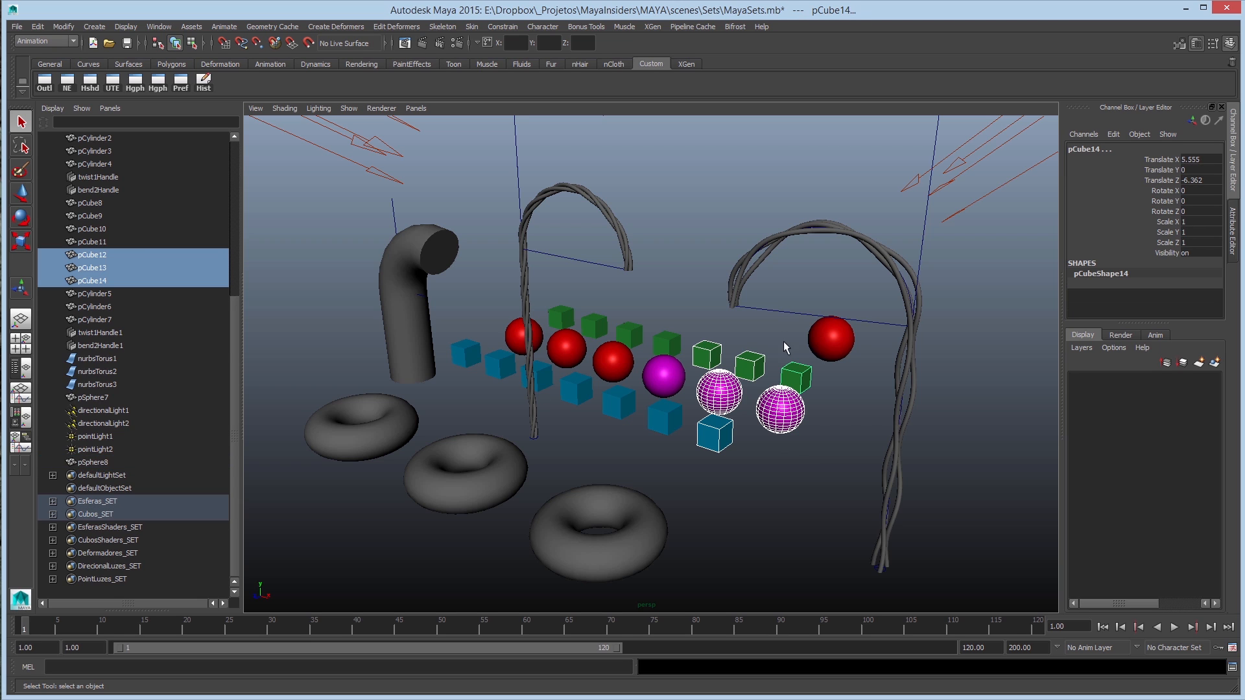
left_click(816, 348, "shift")
left_click(657, 420, "shift")
left_click(659, 366, "shift")
left_click(664, 342, "shift")
left_click(624, 403, "shift")
left_click(615, 359, "shift")
left_click(629, 339, "shift")
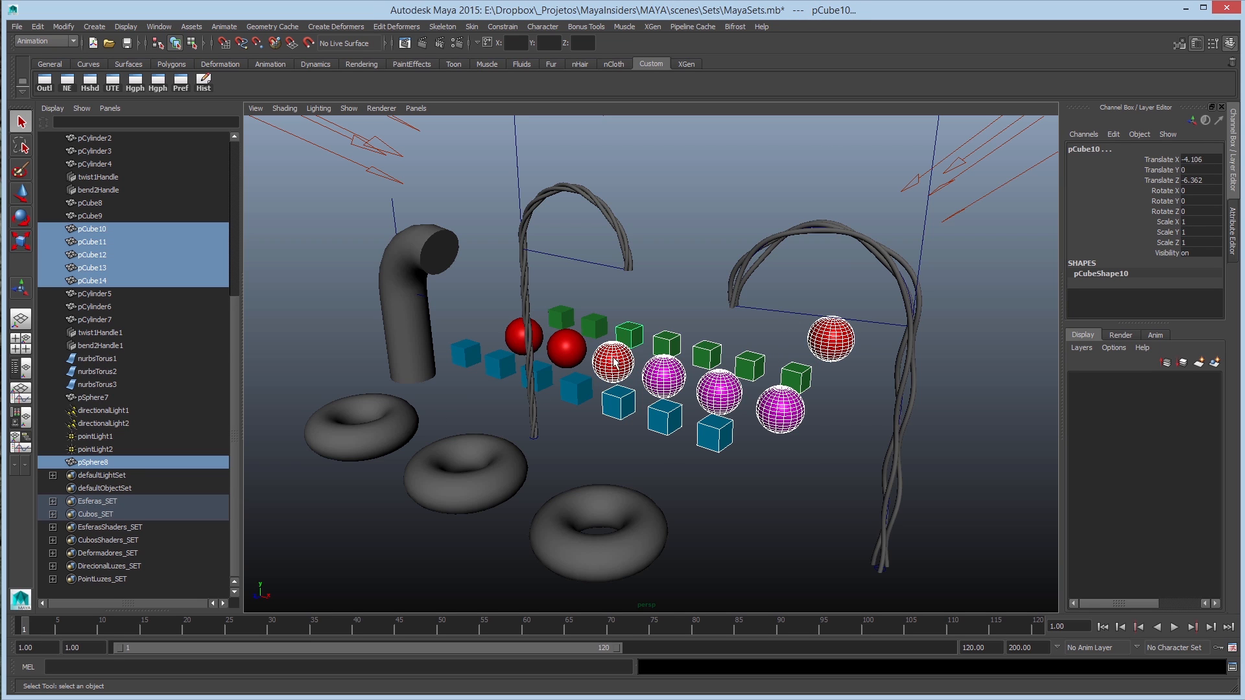
left_click(357, 531)
Expand Esferas_SET, select its members pSphere1 through pSphere6, and collapse the set.
left_click(52, 501)
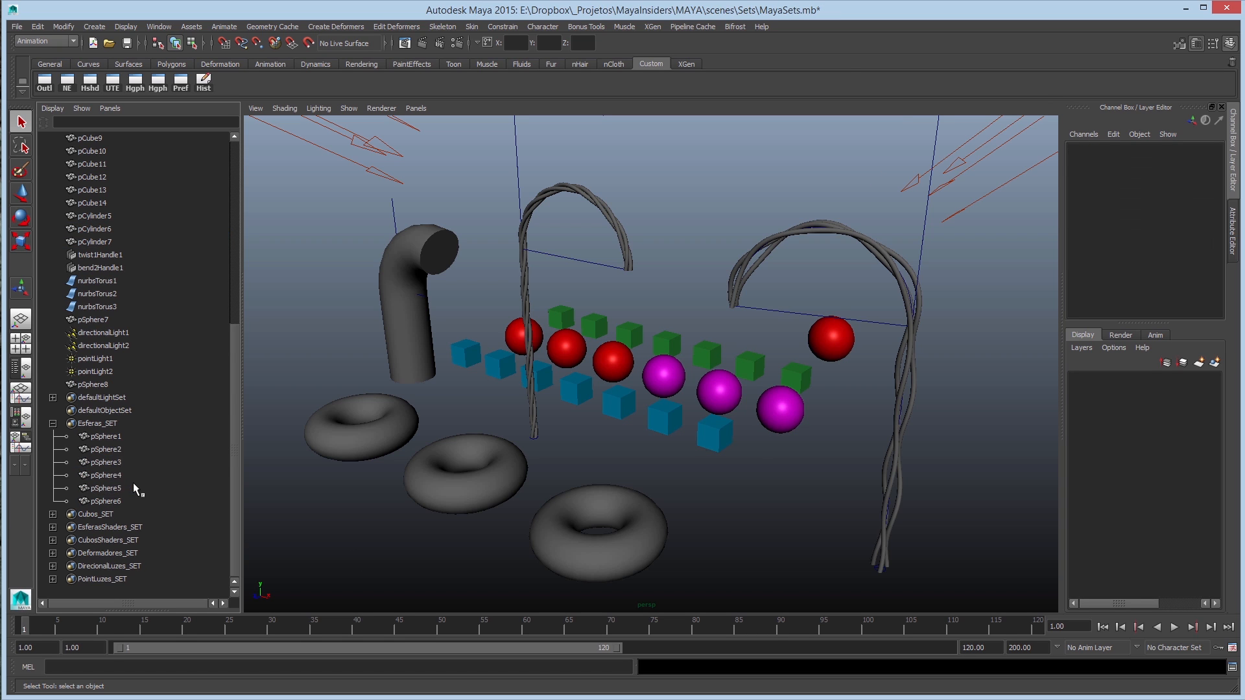
left_click(103, 436)
left_click(105, 501, "shift")
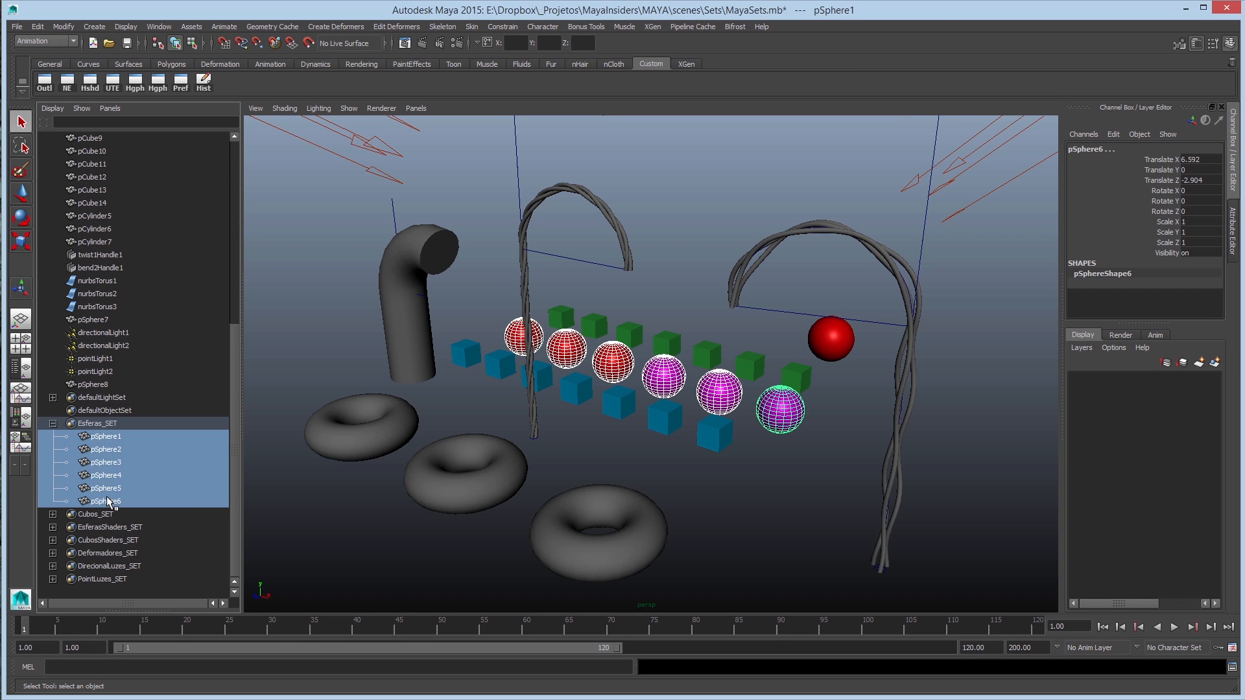
left_click(53, 424)
Add all members of Cubos_SET and the separate red sphere pSphere8 to the selection, and collapse the set.
left_click(53, 514)
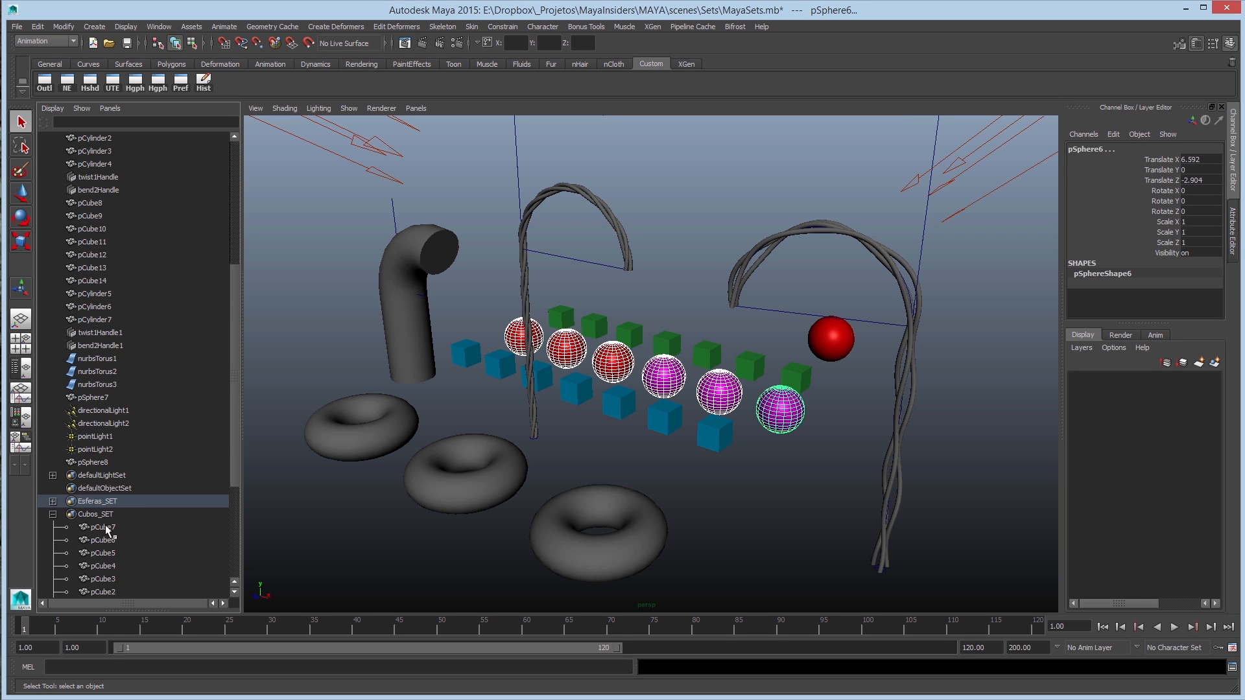
left_click(104, 529)
left_click(106, 540, "shift")
scroll(107, 479, "down", 5)
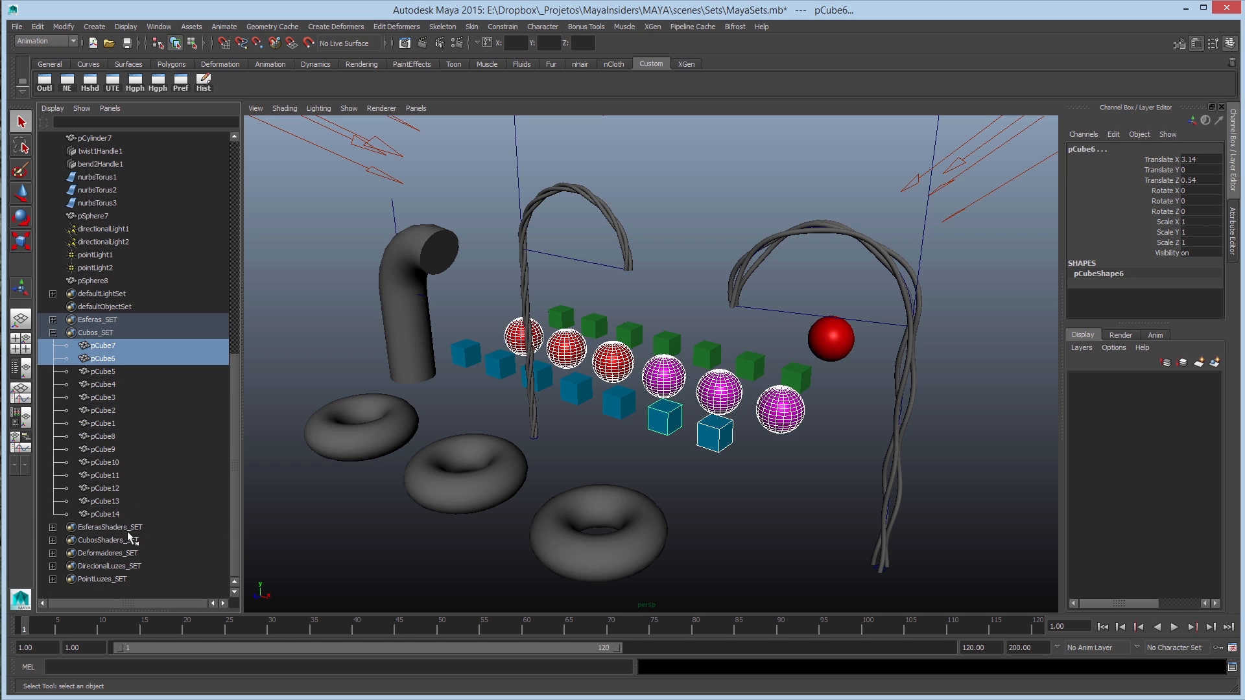
left_click(104, 514, "shift")
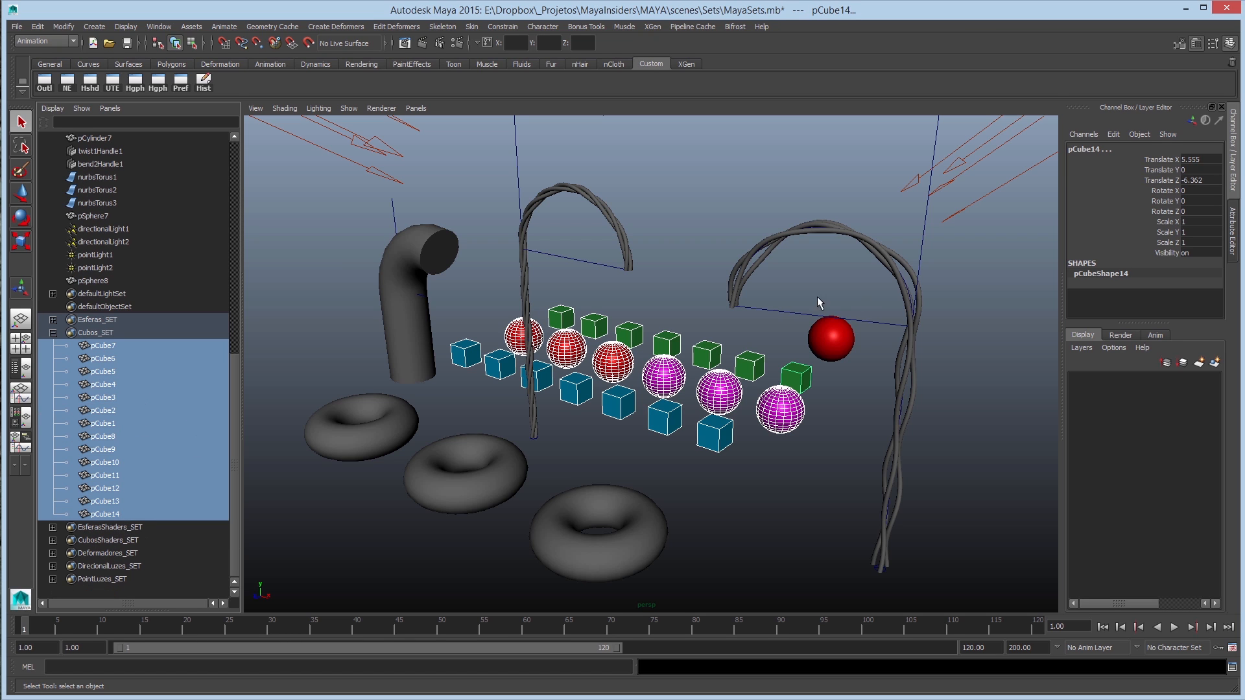
left_click(826, 355)
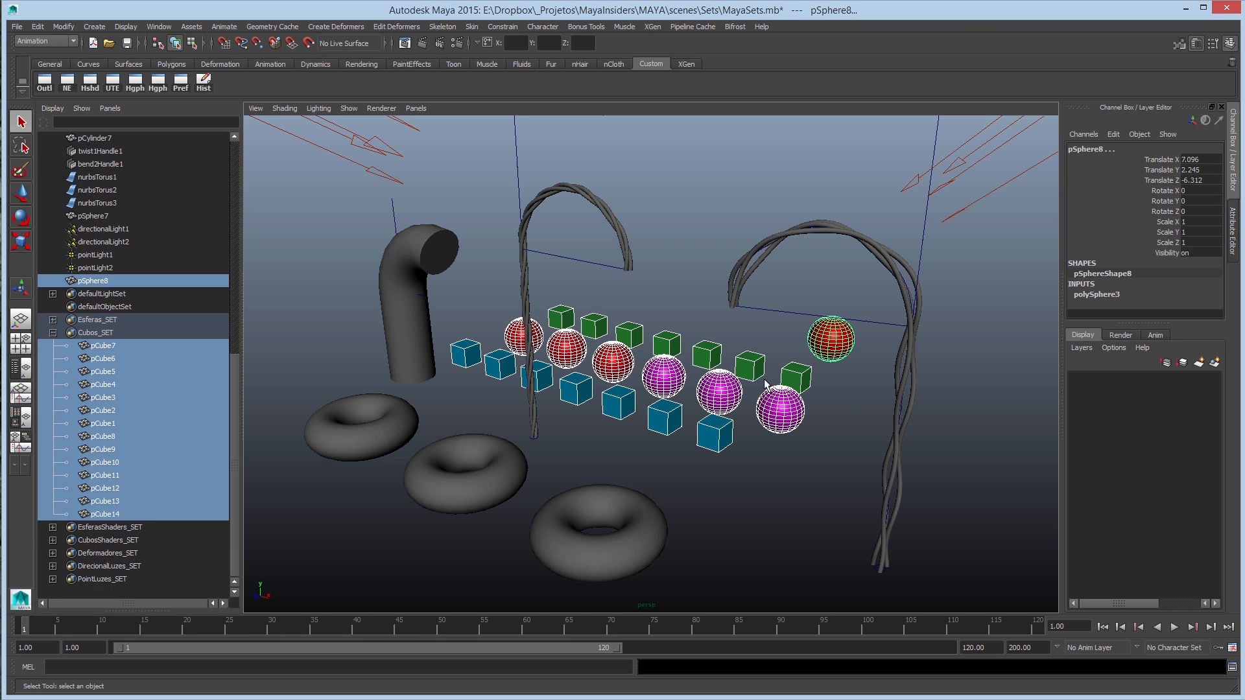
left_click(53, 333)
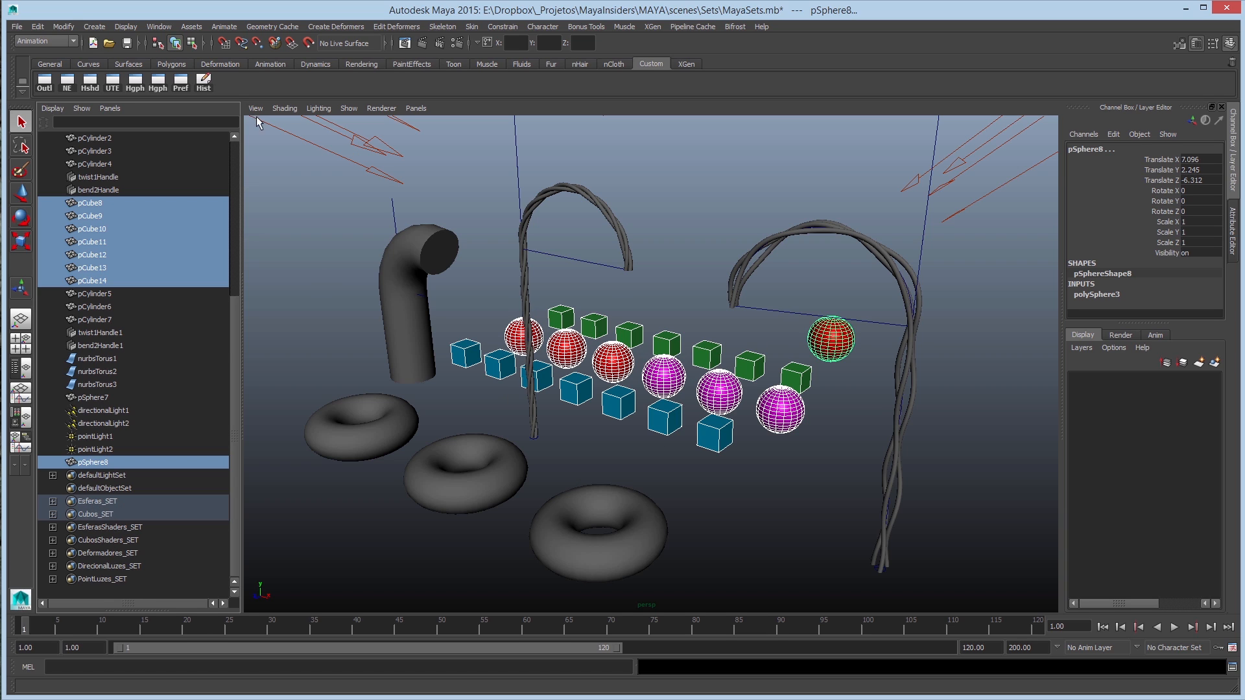
Create a set from the selected spheres and cubes and name it ObjetosComShader_SET.
left_click(94, 26)
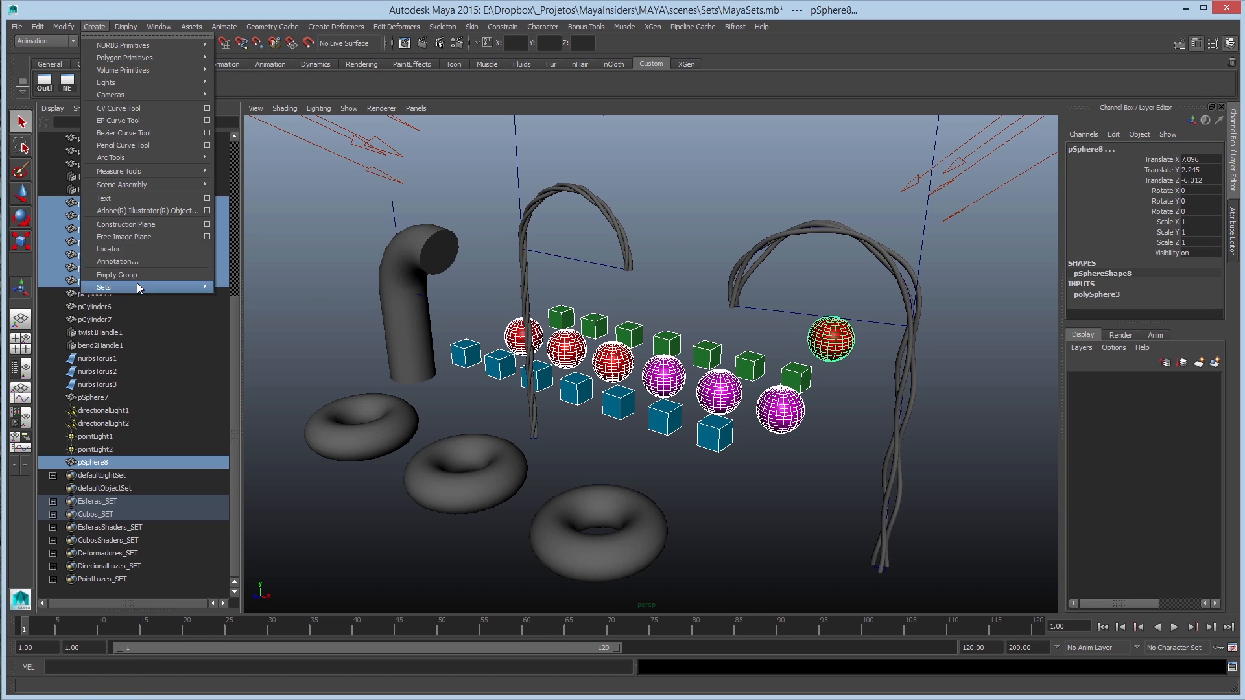
mouse_move(137, 283)
left_click(259, 295)
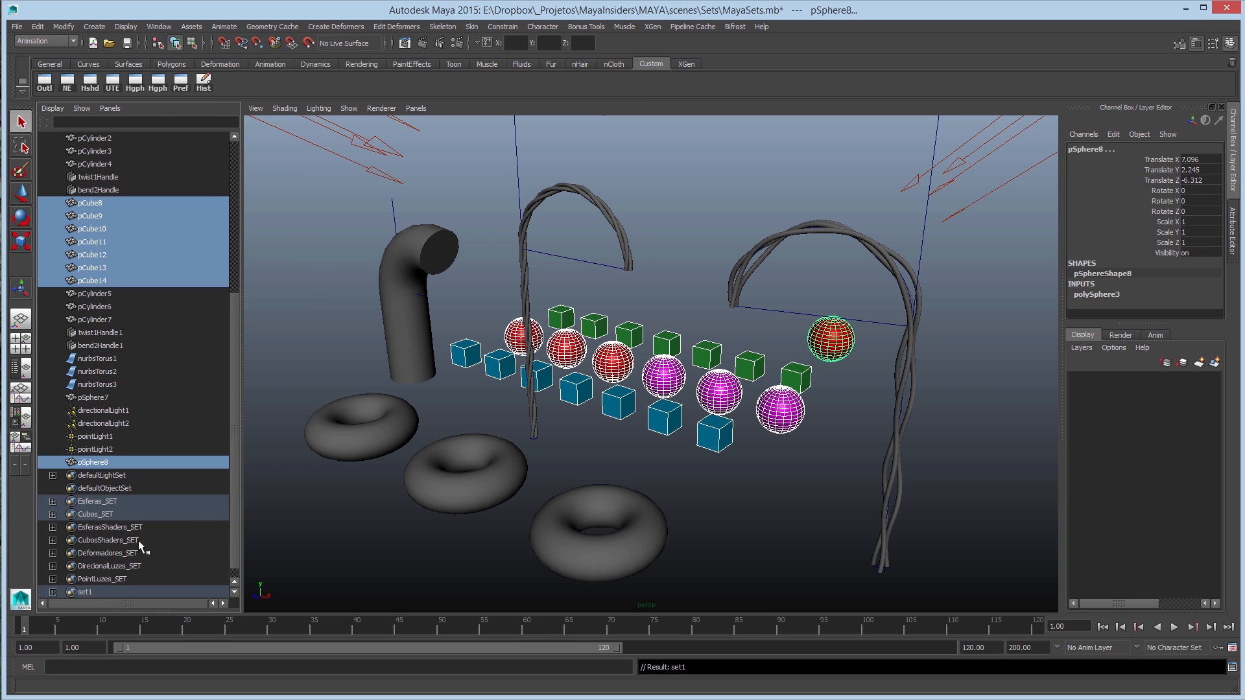
double_click(87, 579)
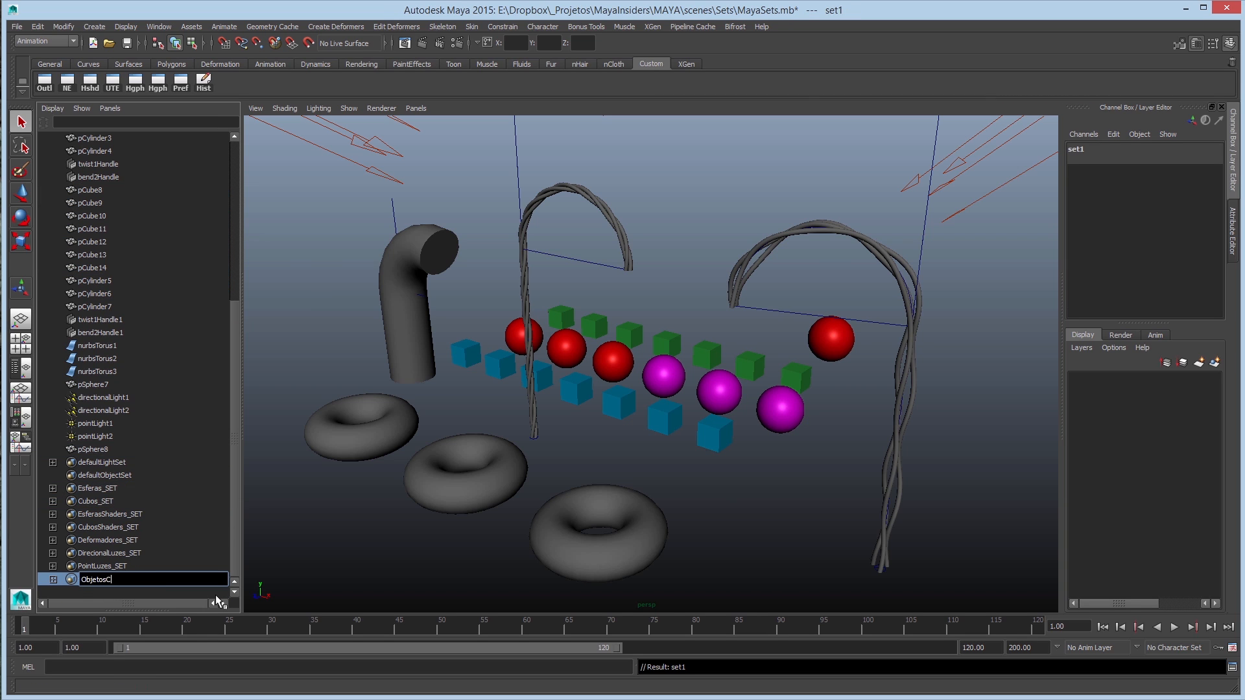
type("ObjetosComShader_SET")
key("Return")
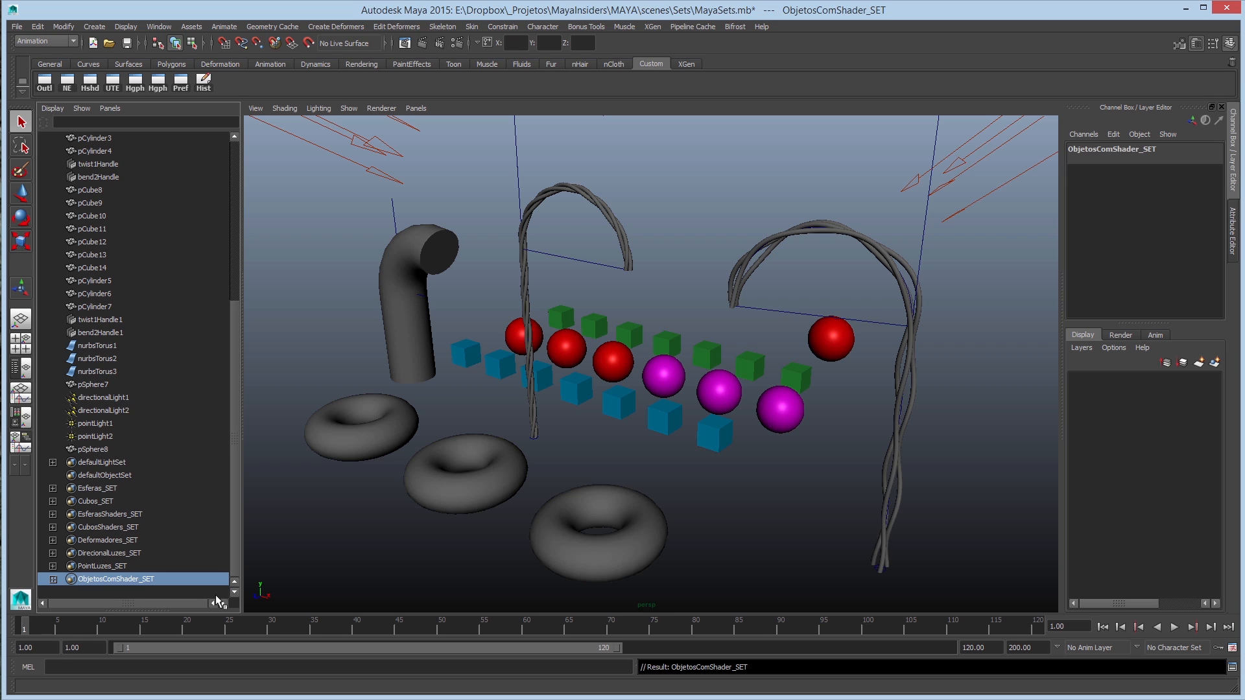
Expand ObjetosComShader_SET and select all its members, from pSphere1 through pSphere8.
left_click(53, 579)
scroll(118, 491, "down", 7)
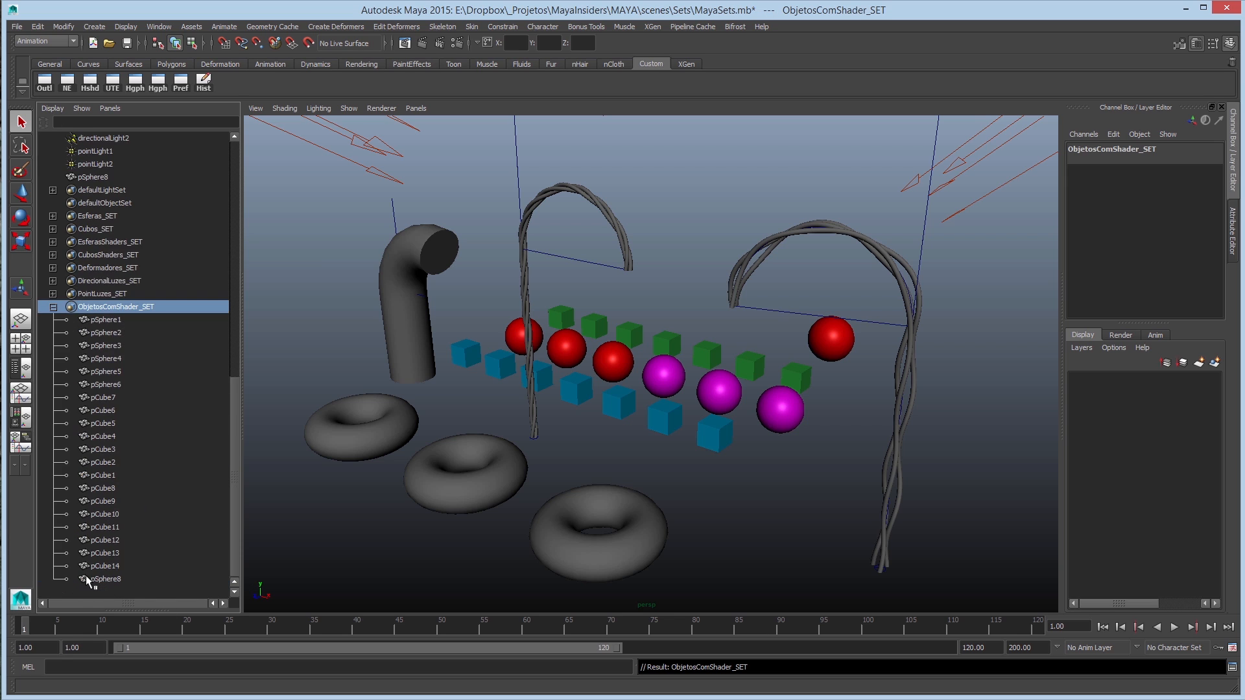
left_click(111, 580)
left_click(110, 321, "shift")
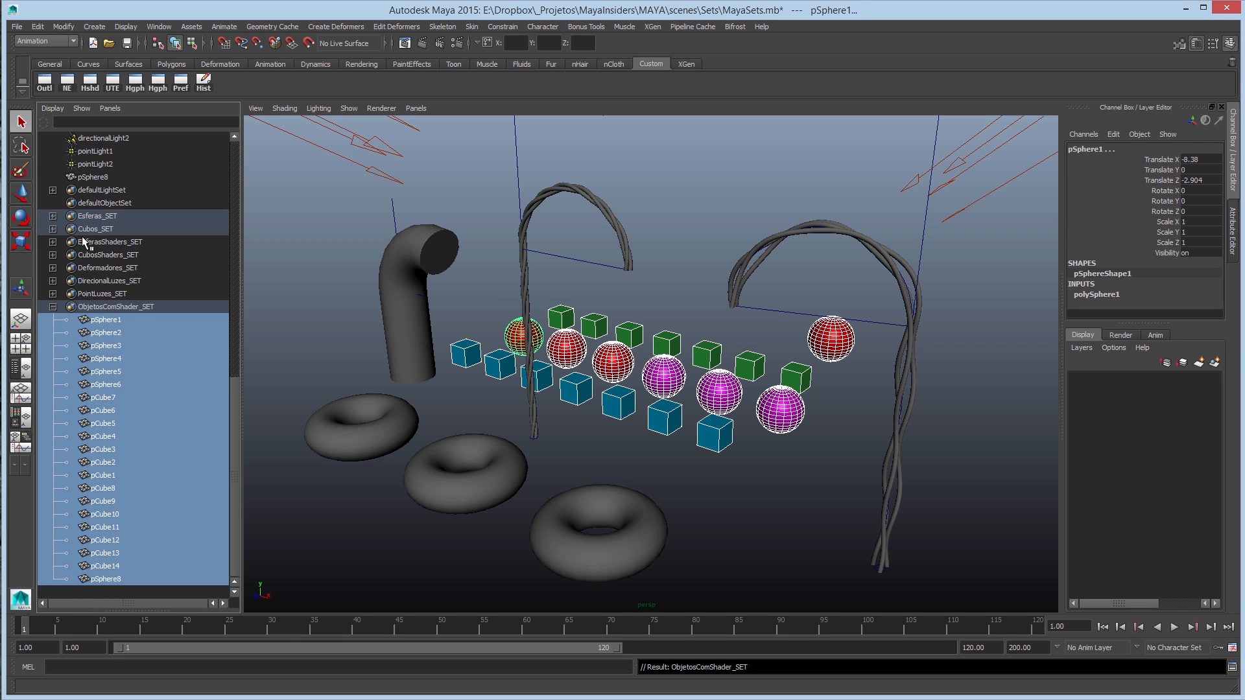
Expand Cubos_SET and Esferas_SET to compare their members with ObjetosComShader_SET, and collapse all three sets.
left_click(53, 229)
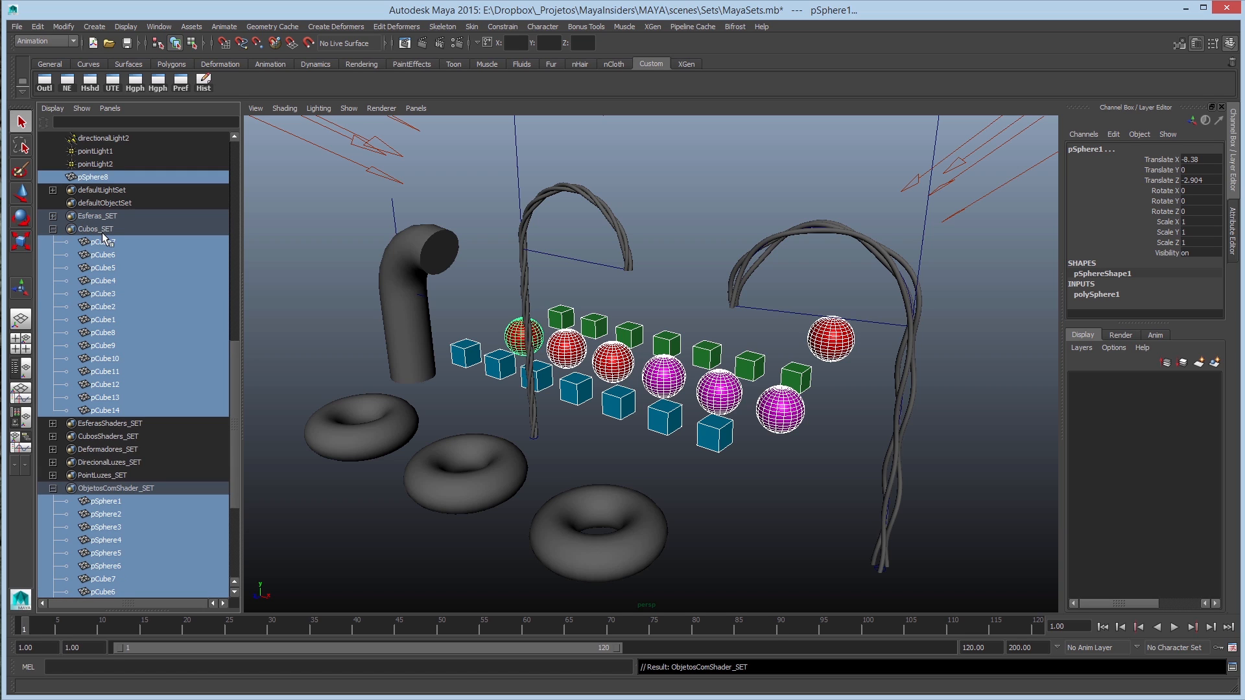
left_click(52, 216)
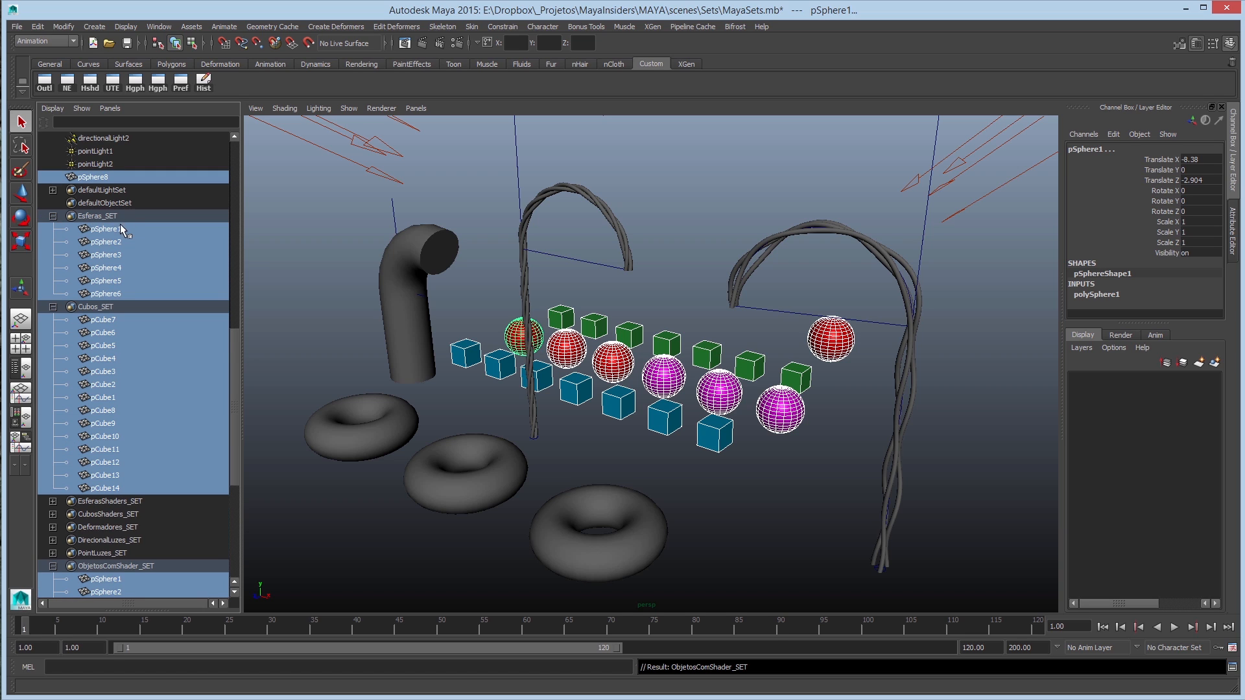
left_click(53, 216)
left_click(53, 229)
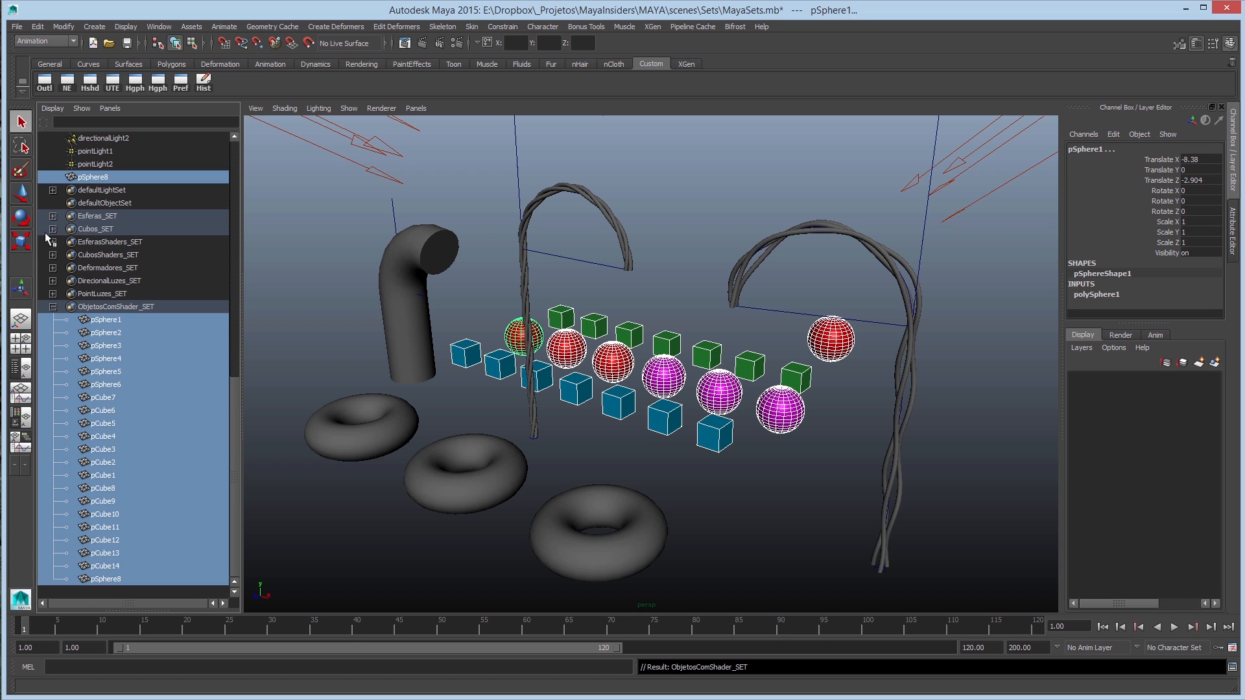
left_click(52, 306)
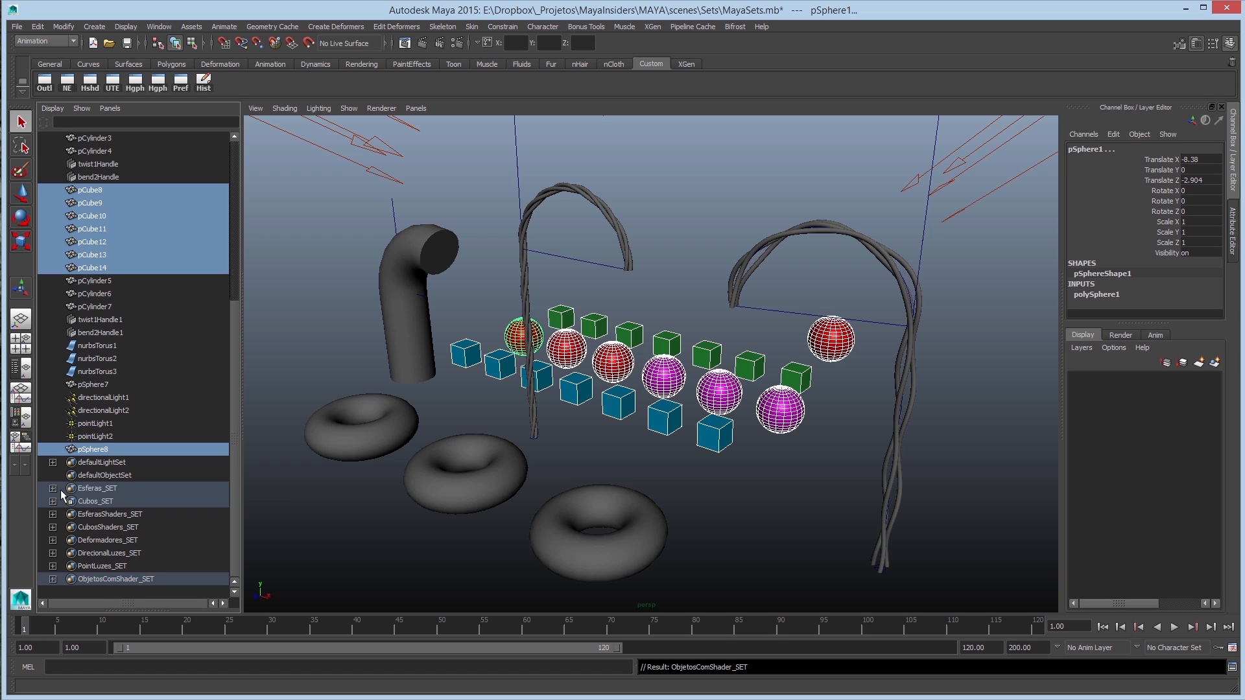
Clear the object selection in the viewport.
left_click(672, 389)
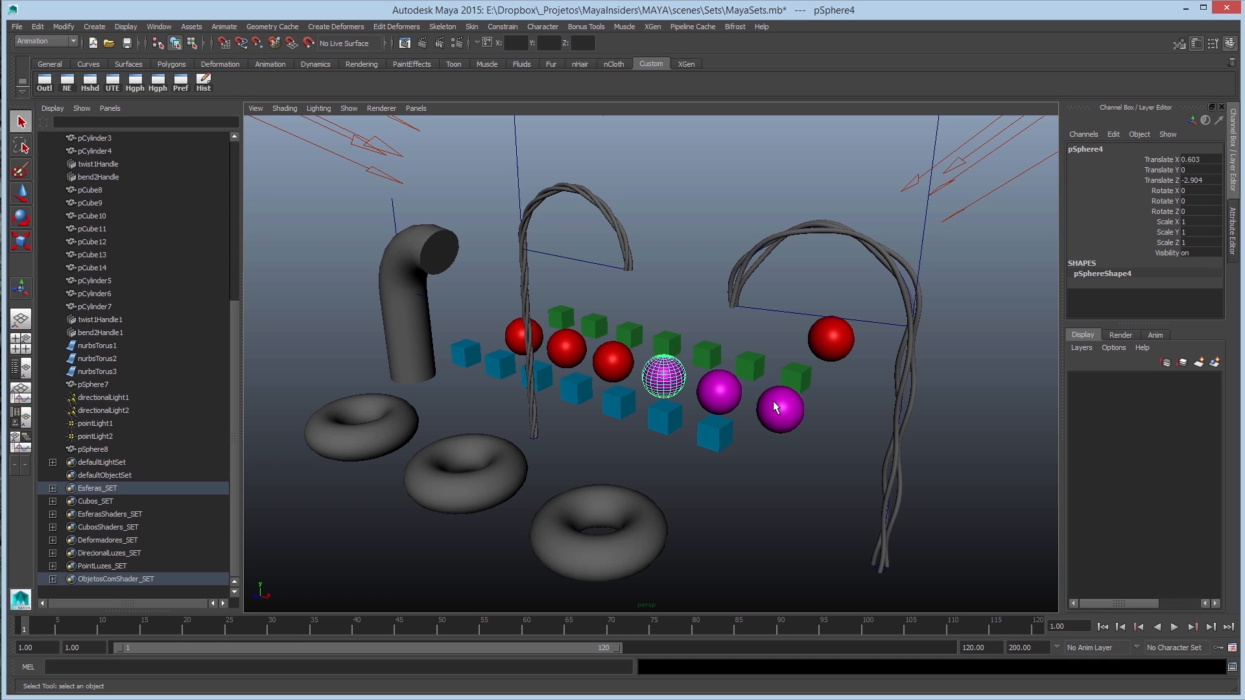
left_click(752, 451)
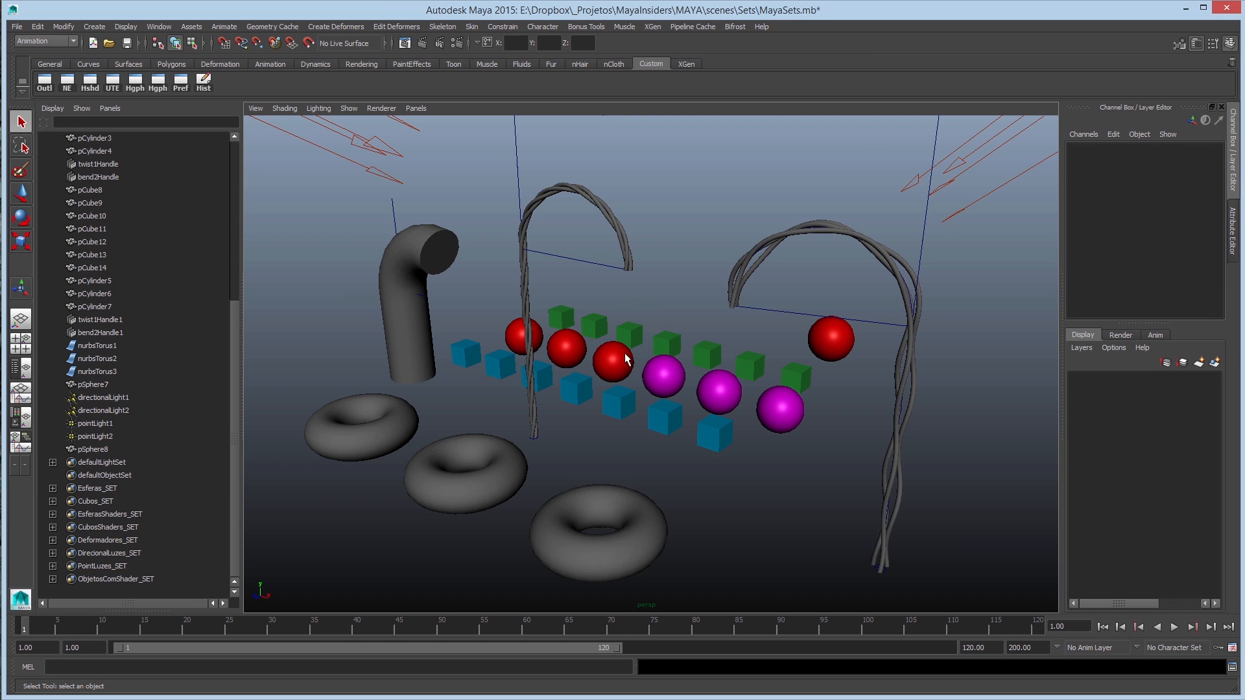
left_click_drag(233, 419, 314, 418)
middle_click_drag(653, 378, 665, 364, "alt")
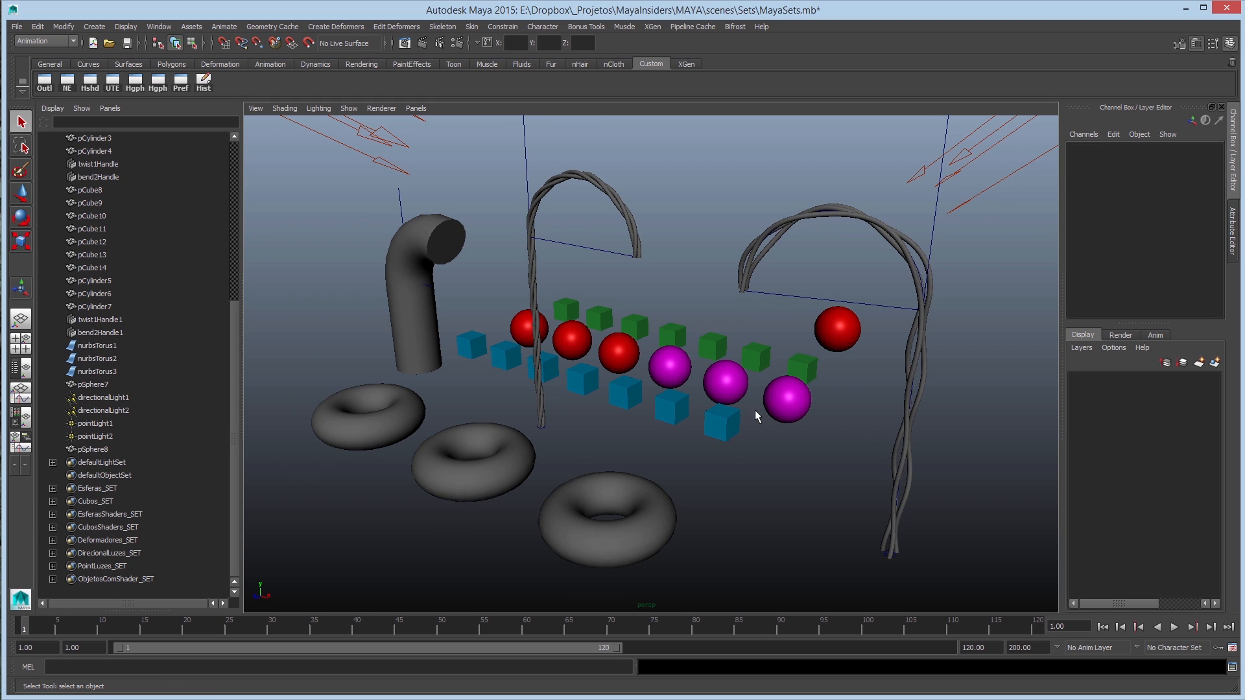
left_click(122, 581)
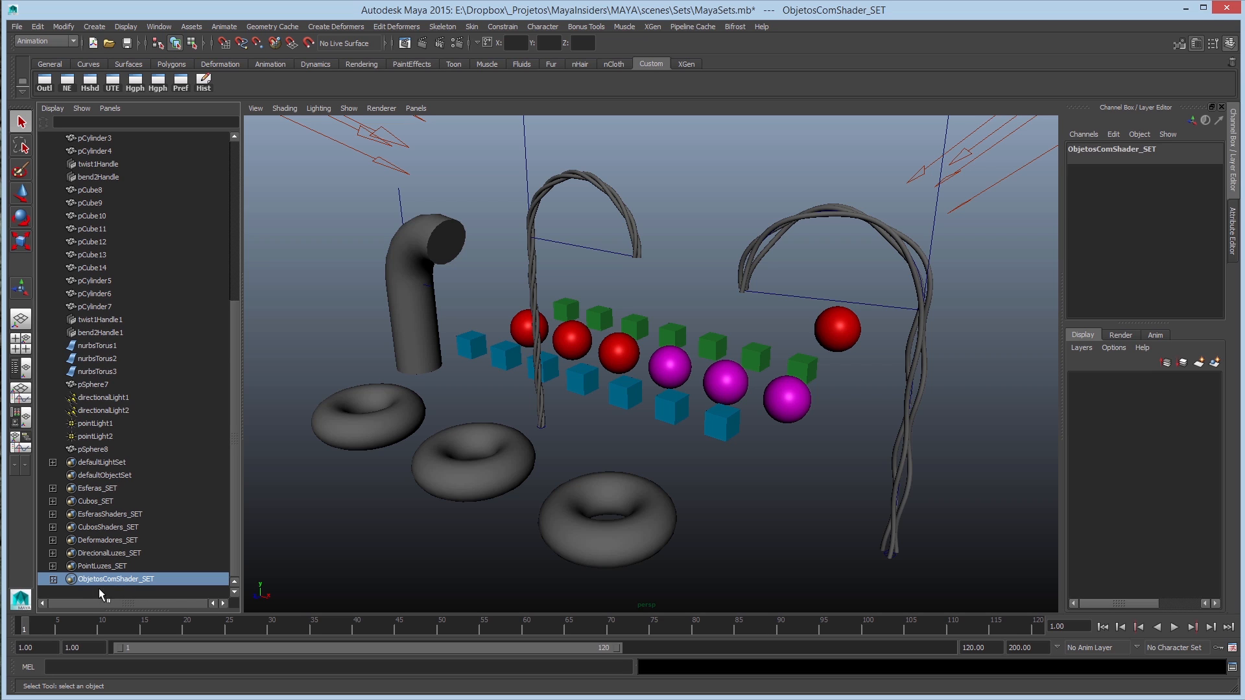
right_click(122, 578)
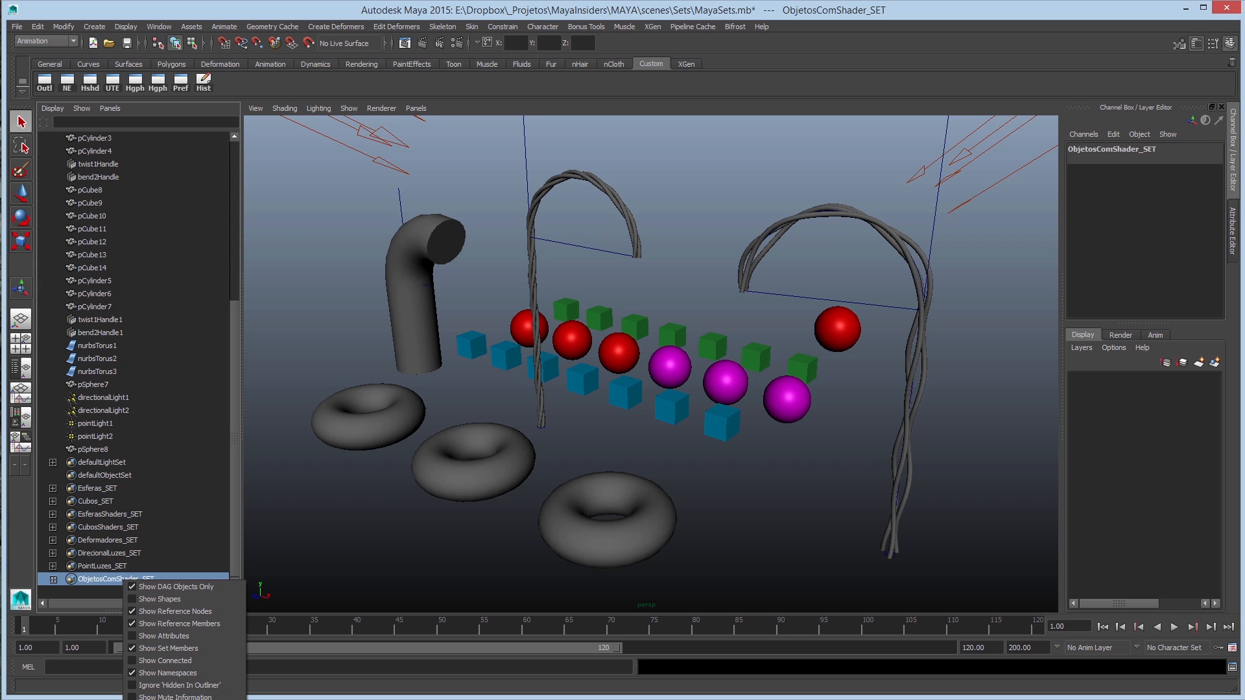
left_click(174, 561)
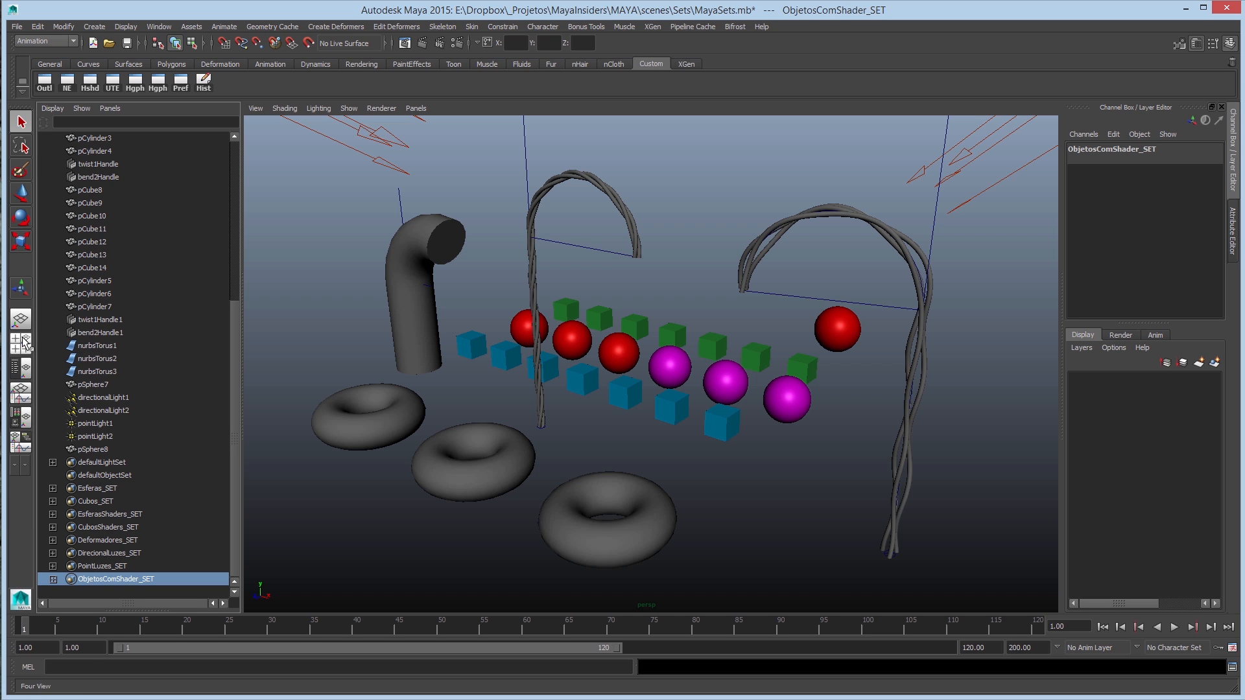
Open the Outliner in a floating window over the viewport and shorten it with the sets in view.
left_click(45, 83)
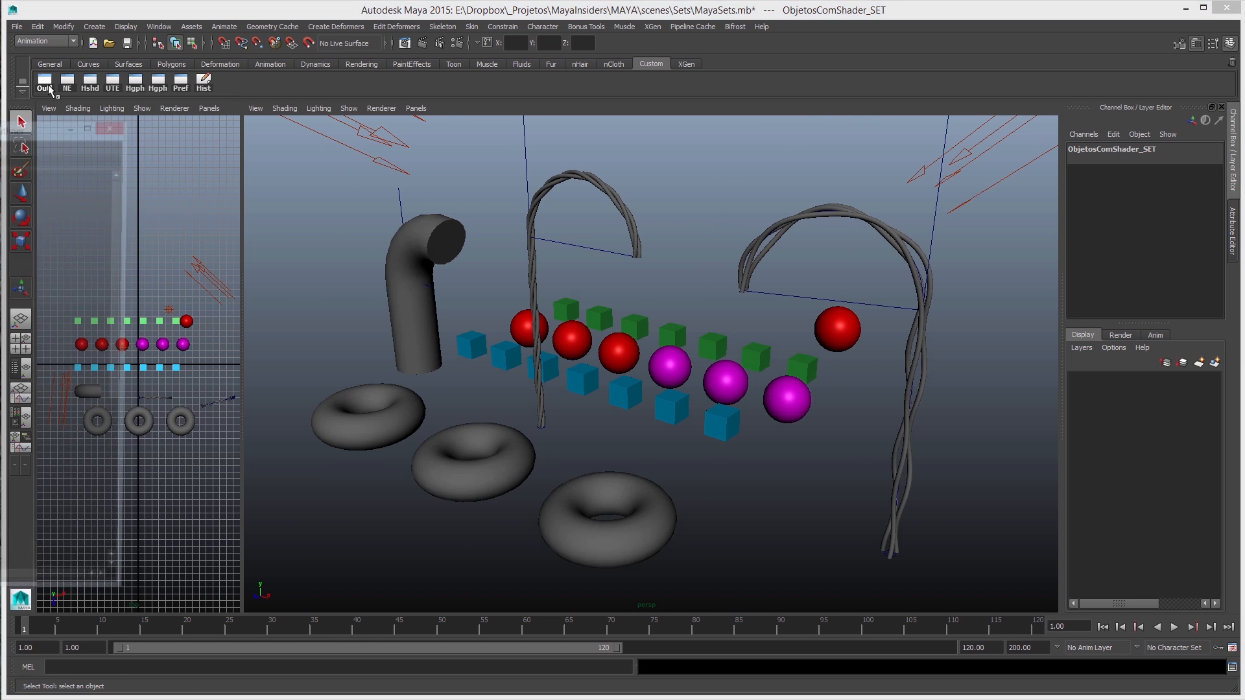
left_click_drag(2, 133, 551, 24)
left_click_drag(670, 248, 680, 435)
right_click(493, 454)
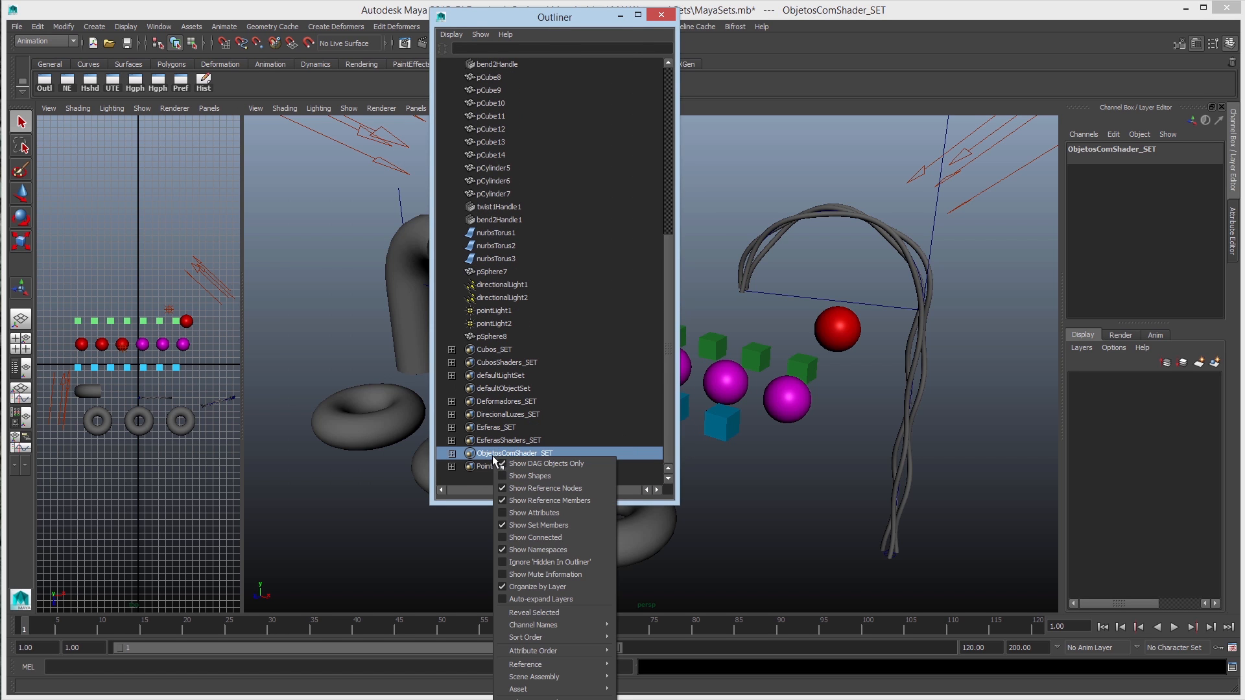
left_click(652, 509)
left_click_drag(653, 503, 651, 261)
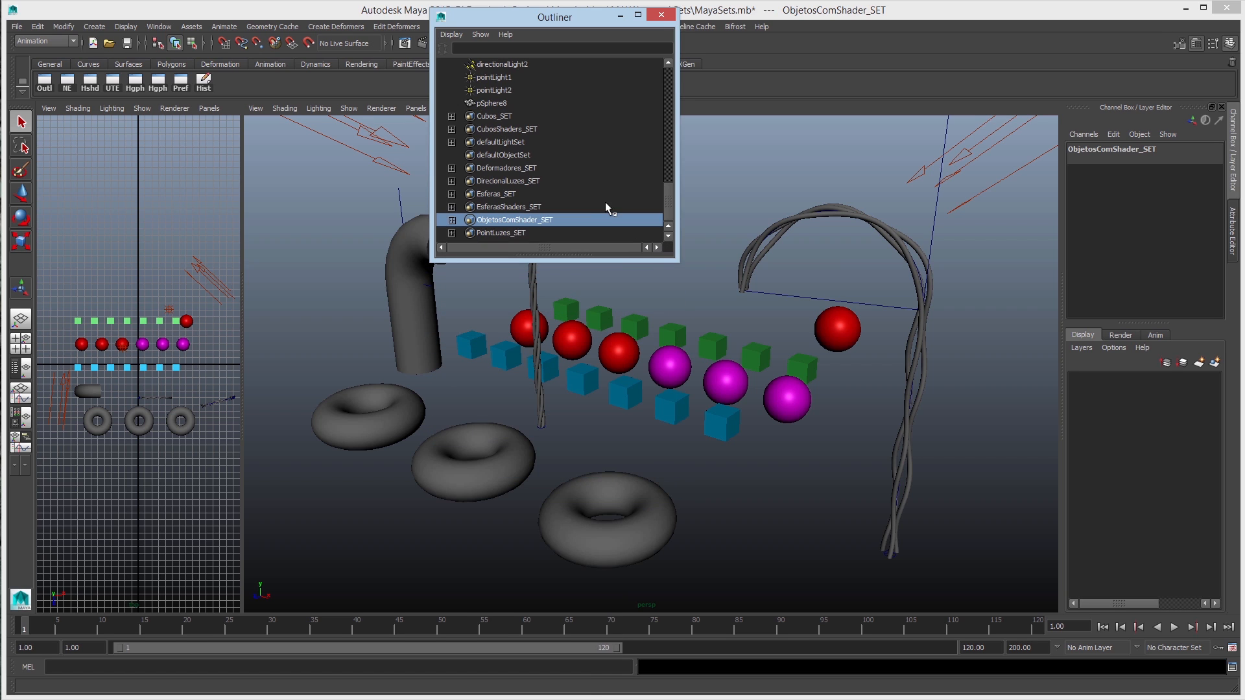
Select all members of ObjetosComShader_SET with Select Set Members.
right_click(503, 221)
left_click(495, 222)
left_click(525, 234)
left_click(504, 221)
left_click_drag(668, 190, 667, 235)
right_click(517, 224)
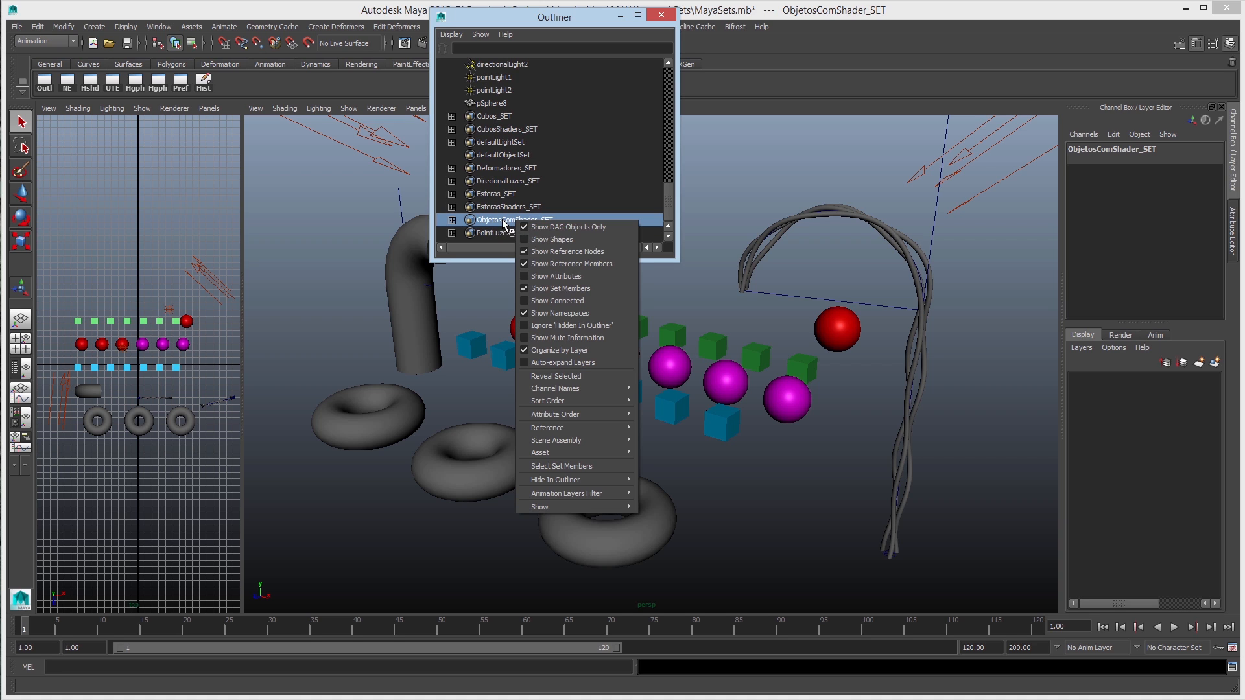
left_click(558, 467)
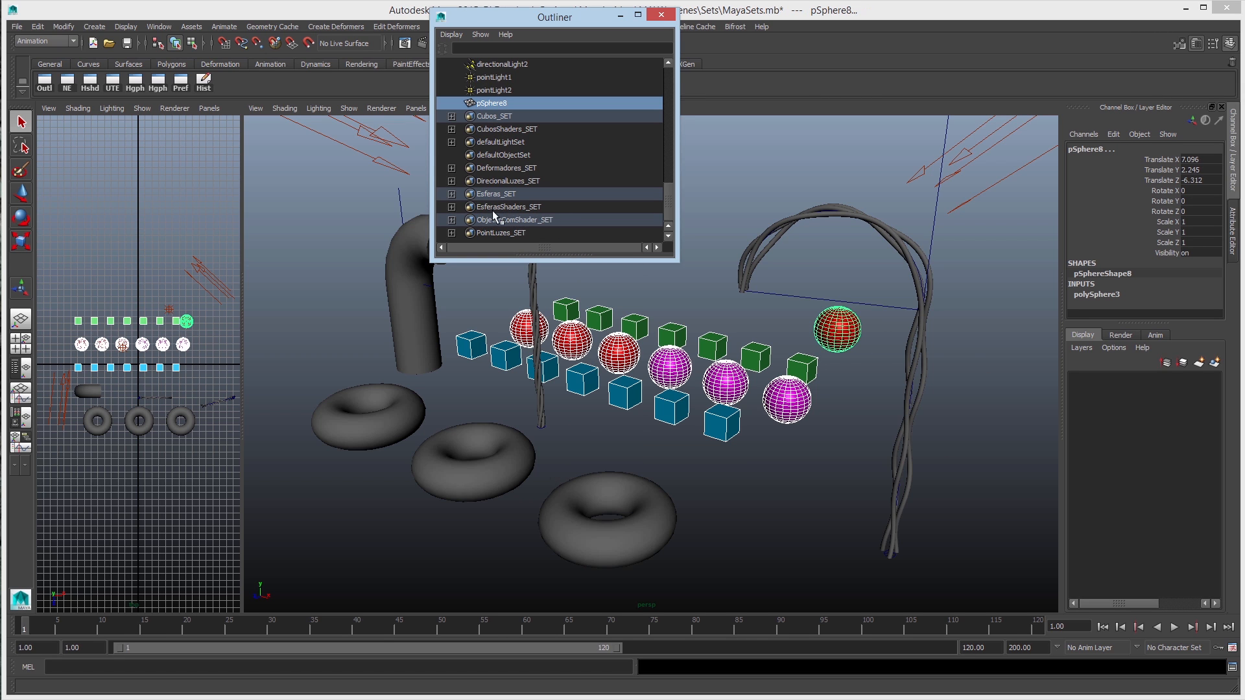
Expand Esferas_SET to check its members, collapse it, and move the Outliner window away from the selected objects.
left_click(451, 194)
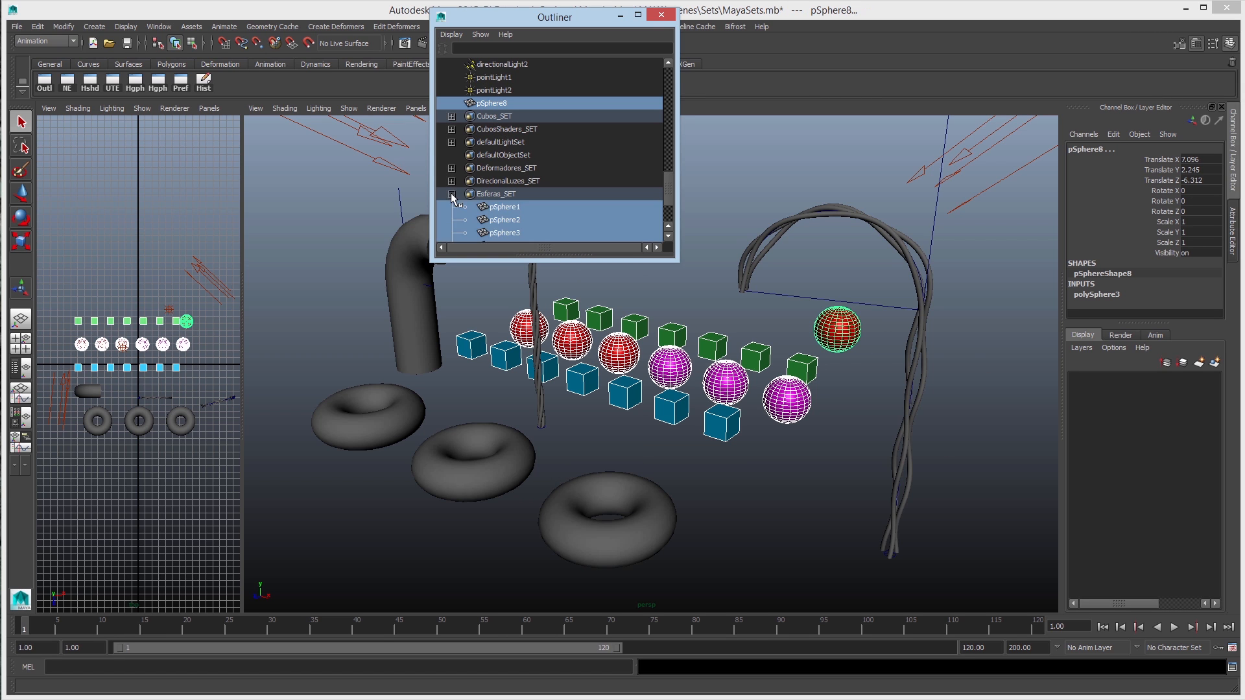
scroll(522, 224, "down", 2)
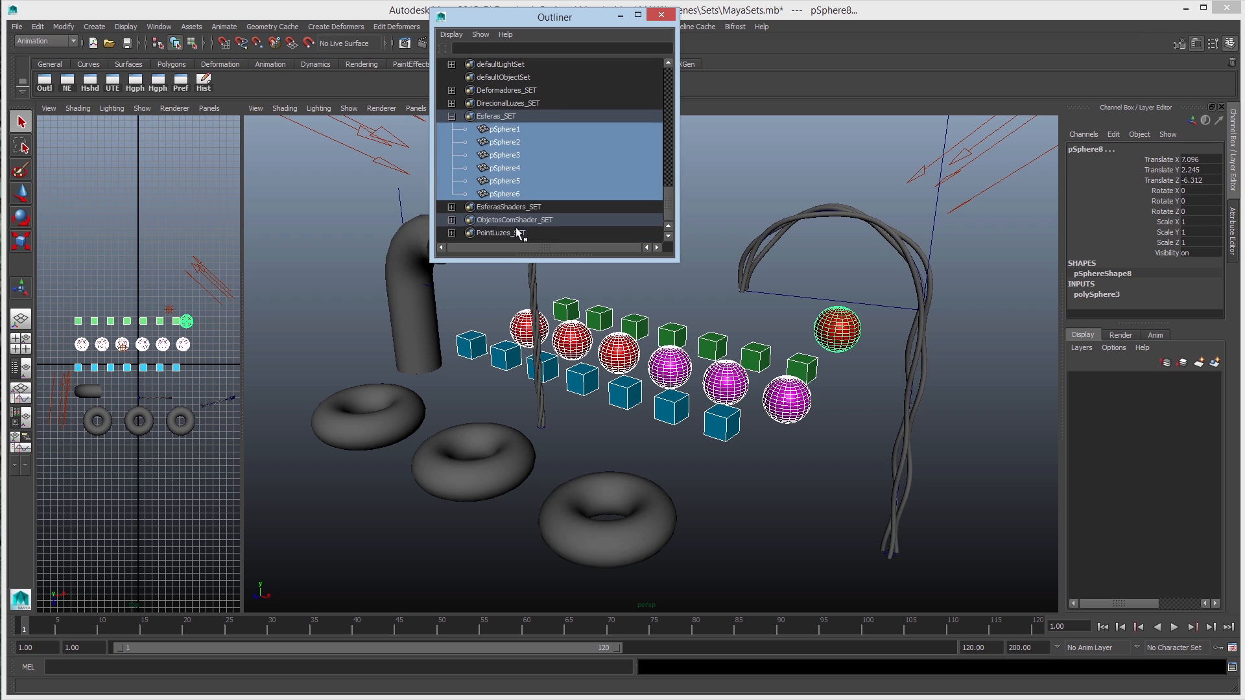
left_click(452, 117)
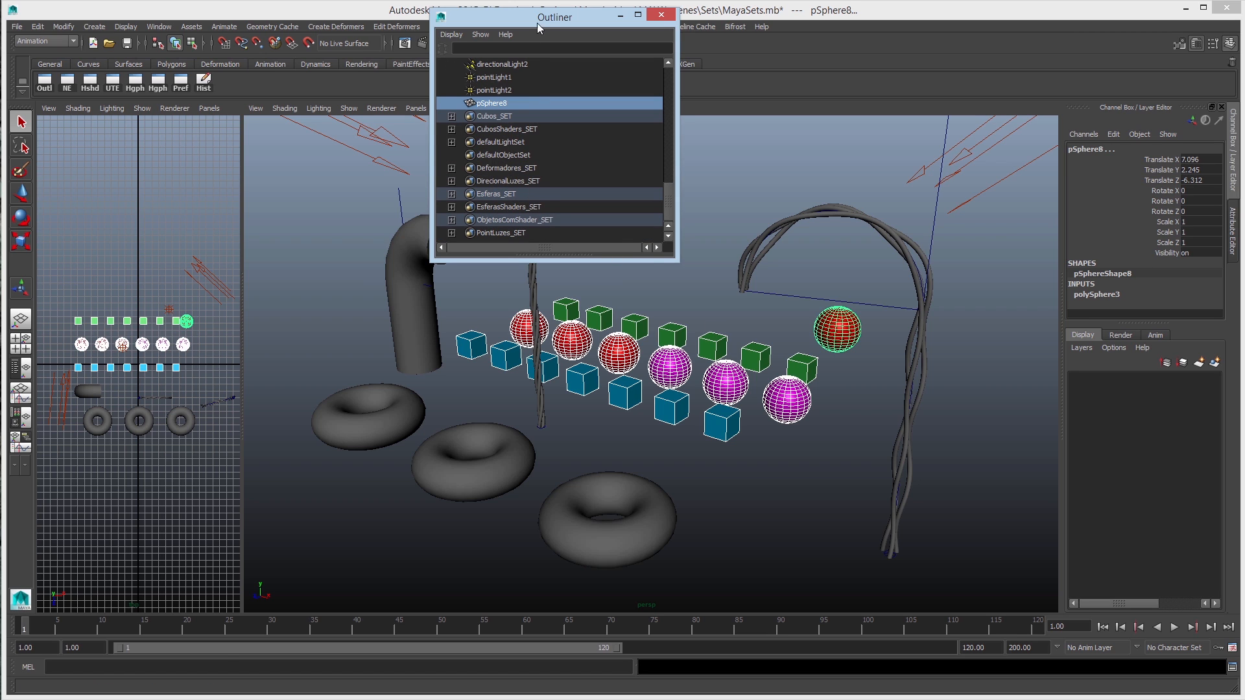
left_click_drag(537, 18, 254, 149)
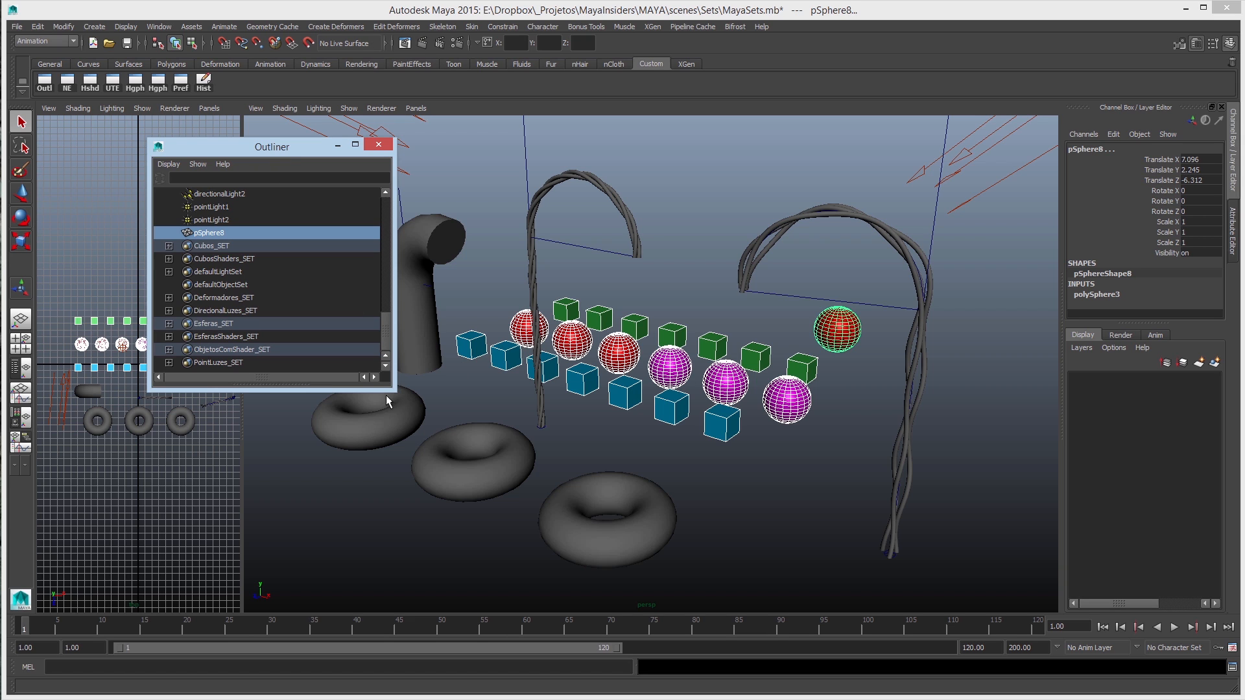
Lengthen the Outliner window until all the sets are in view, shift it off the objects, and clear the selection.
left_click_drag(392, 389, 391, 523)
left_click(235, 400)
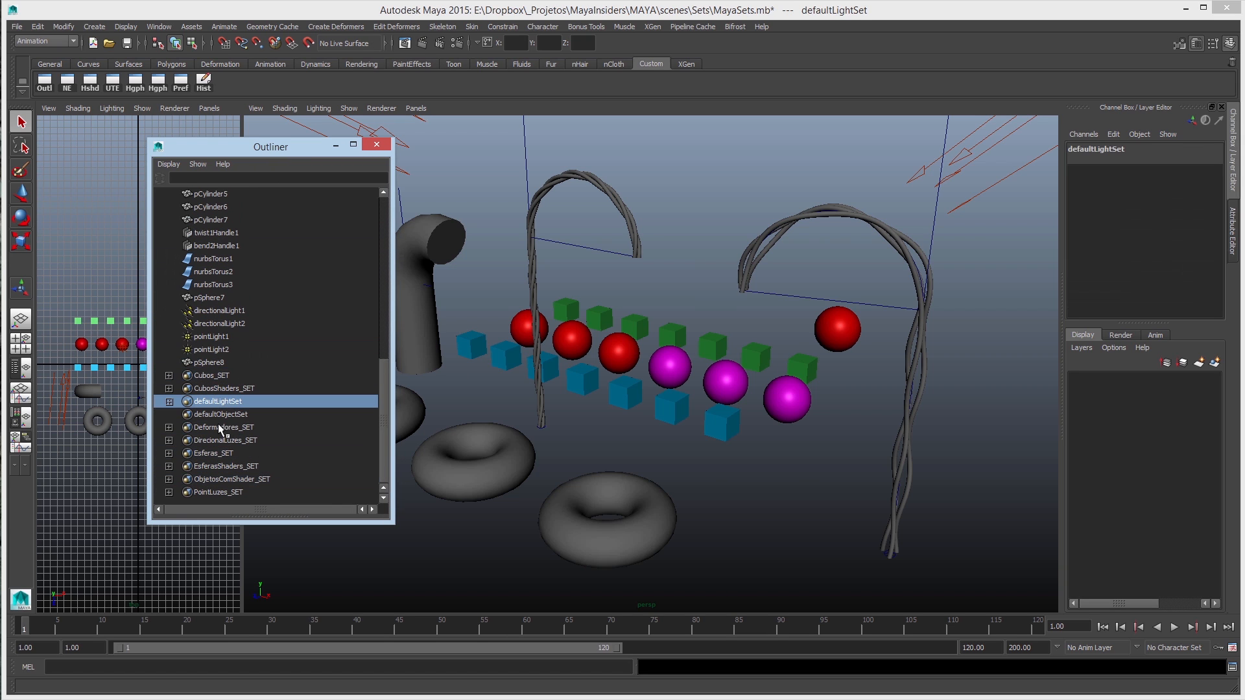
left_click(725, 497)
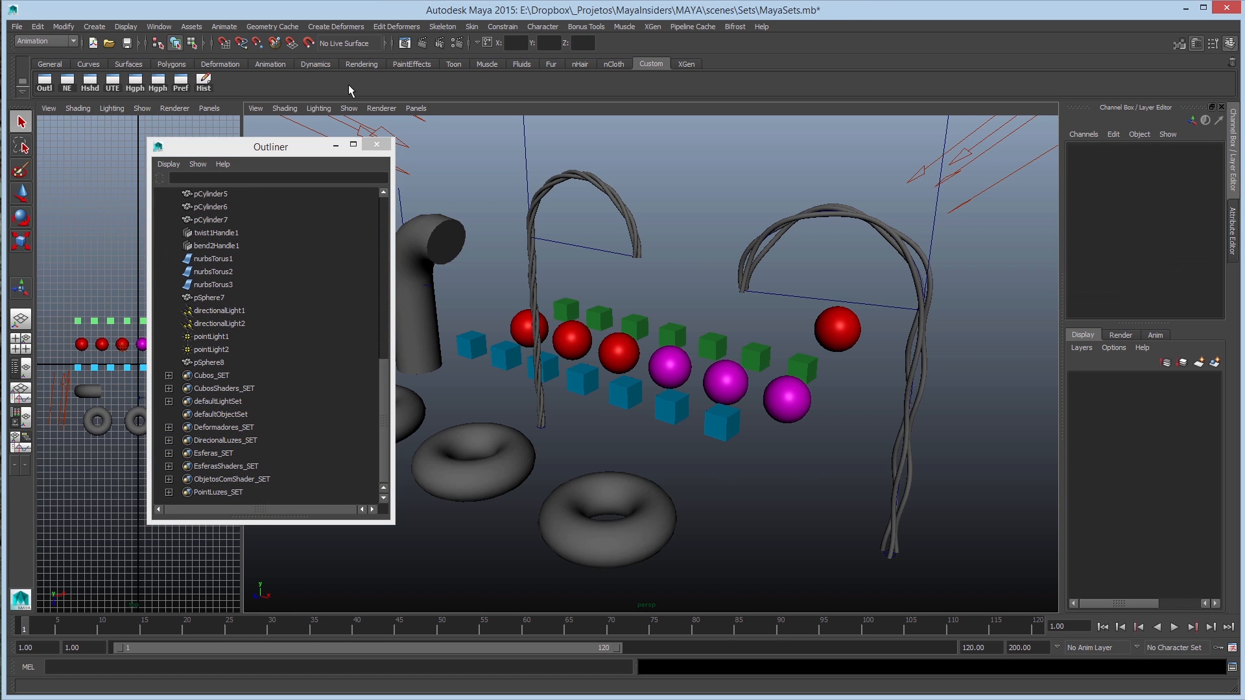
left_click_drag(294, 151, 275, 131)
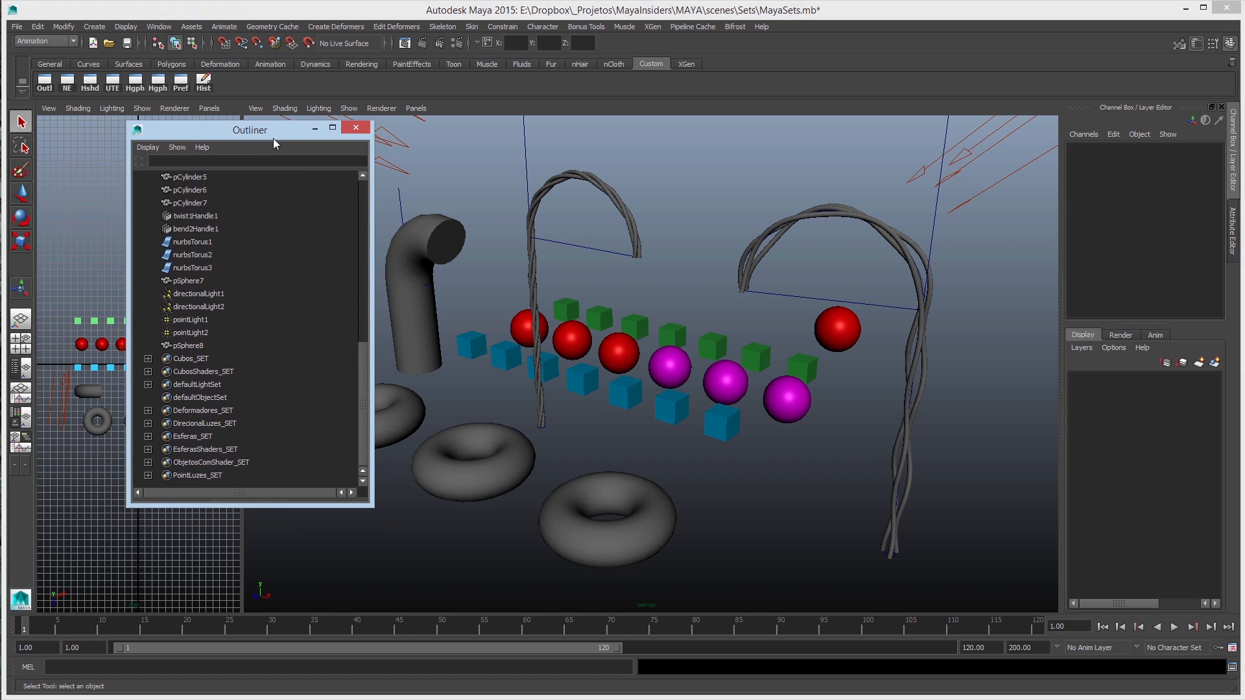
Delete Esferas_SET, EsferasShaders_SET and ObjetosComShader_SET from the scene.
left_click(211, 463)
left_click(215, 452)
left_click(218, 474)
left_click(227, 460)
left_click(220, 452)
left_click(222, 475)
left_click(224, 464)
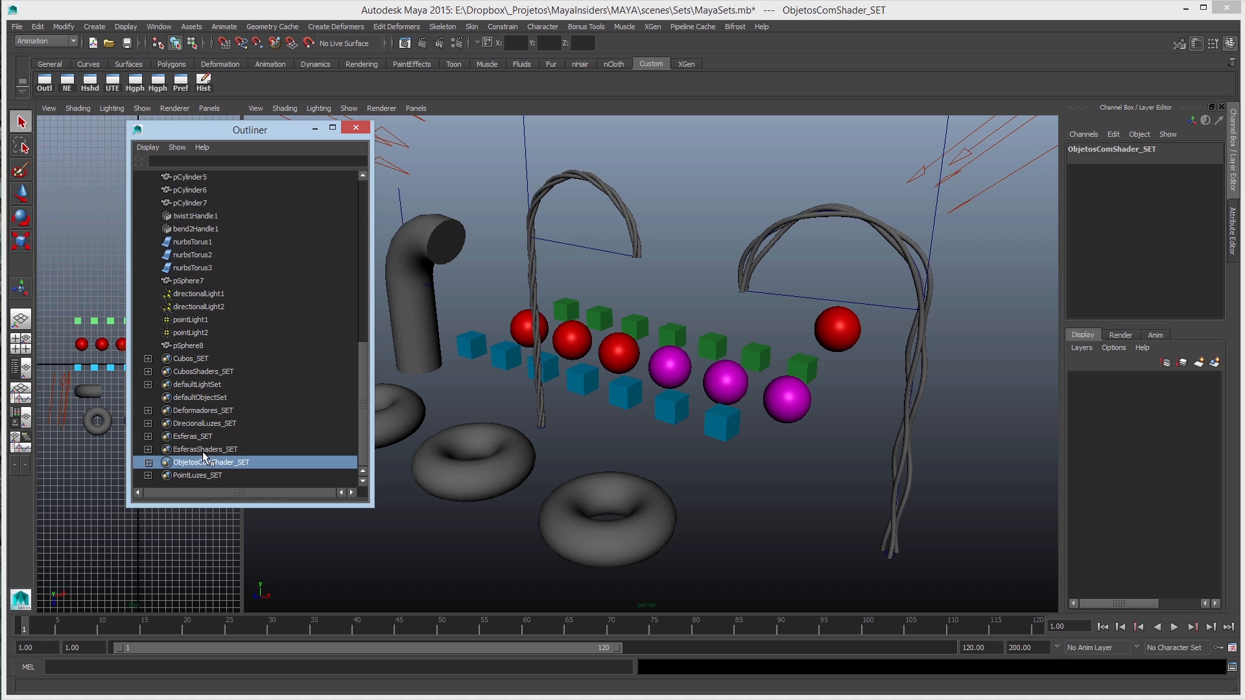
left_click(214, 450, "ctrl")
left_click(209, 439, "ctrl")
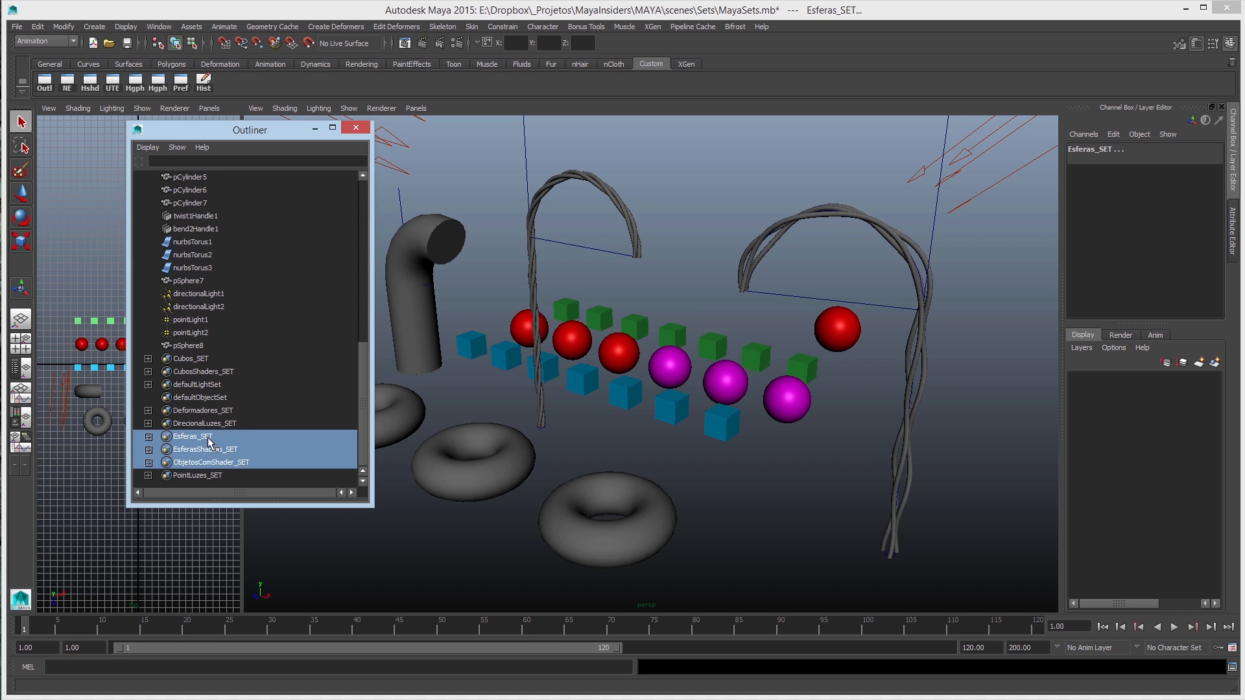
key("Delete")
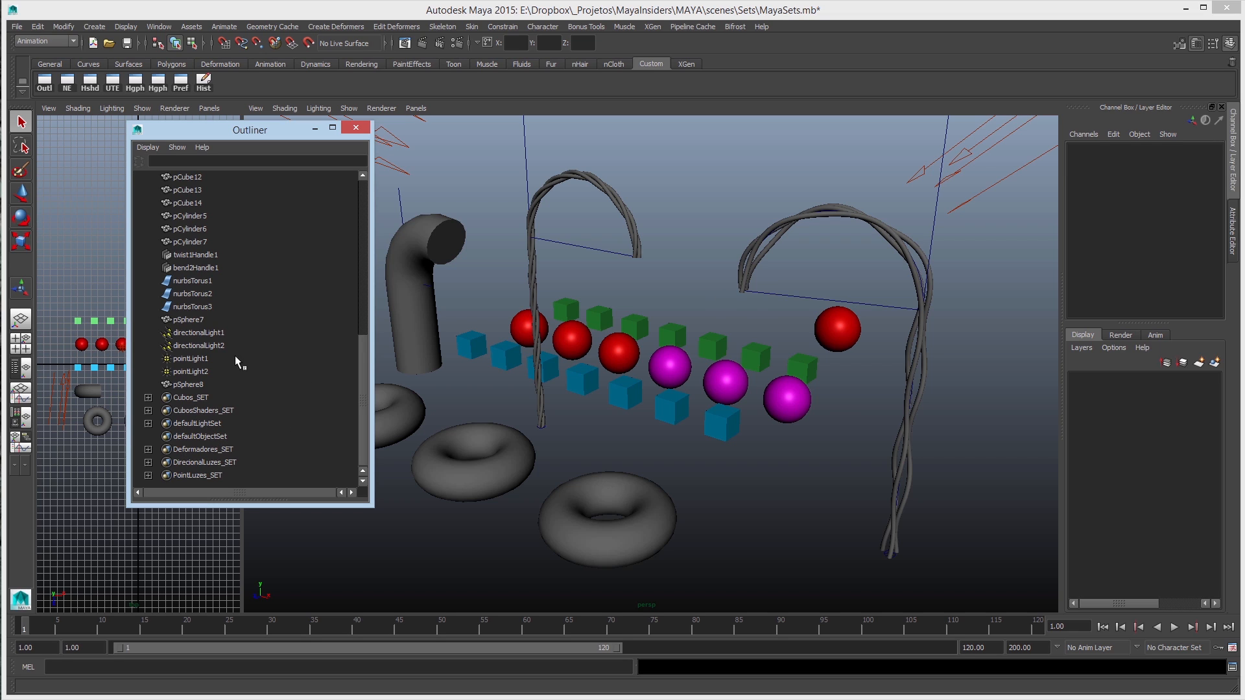
Reopen the Outliner in a floating window and lengthen it, keeping the spheres and cubes uncovered.
left_click_drag(269, 132, 227, 142)
left_click(313, 138)
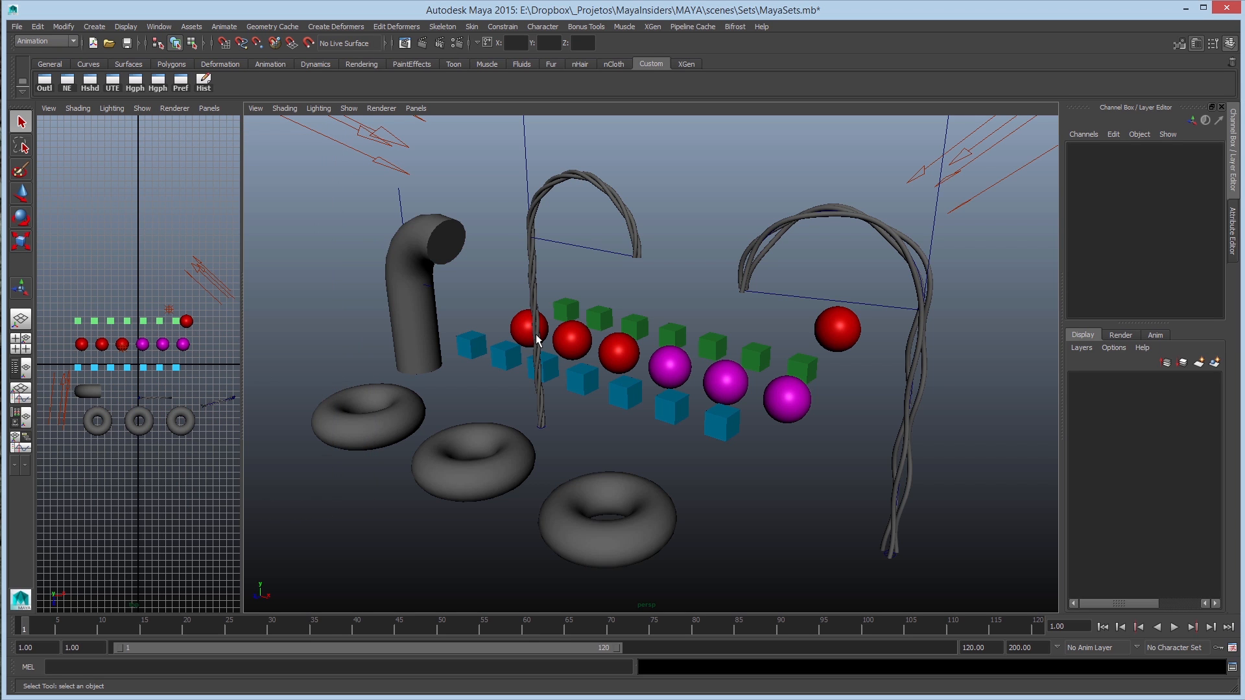
mouse_move(484, 402)
middle_mouse_down("alt")
mouse_move(558, 364)
mouse_move(469, 395)
middle_mouse_up("alt")
mouse_move(545, 407)
right_mouse_down("alt")
mouse_move(528, 406)
mouse_move(545, 408)
right_mouse_up("alt")
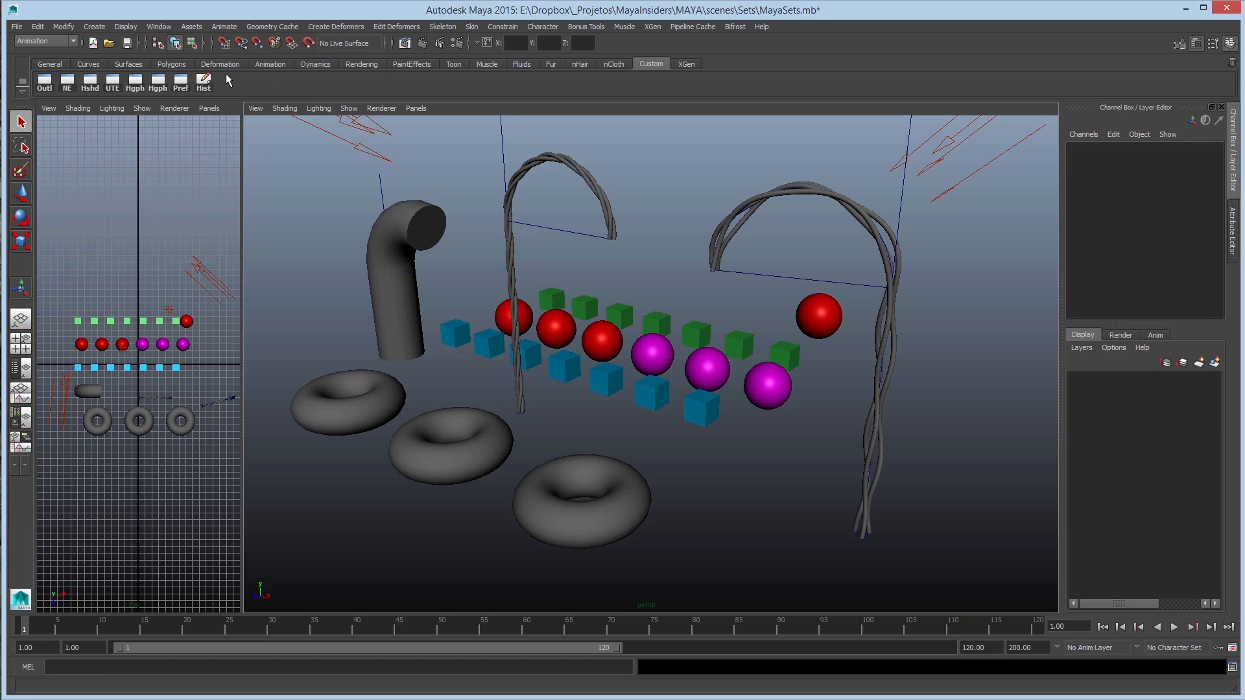
left_click(44, 83)
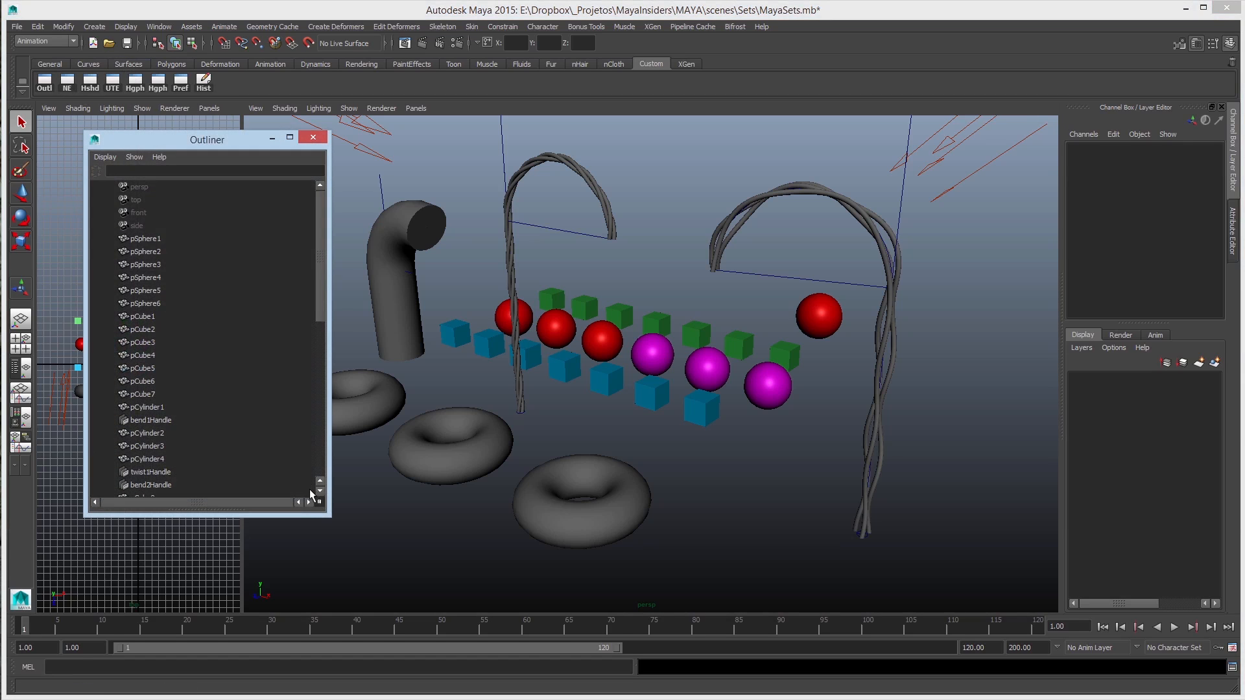
left_click_drag(329, 515, 310, 621)
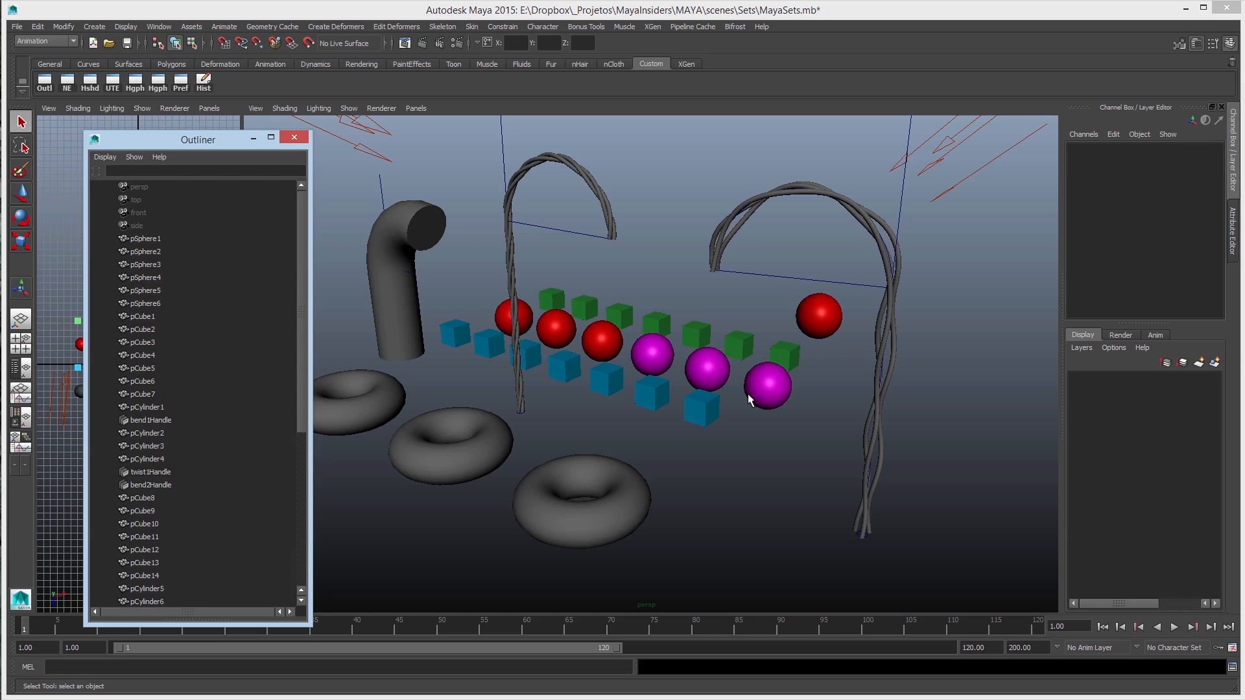
left_click_drag(768, 297, 830, 438)
left_click(713, 412, "shift")
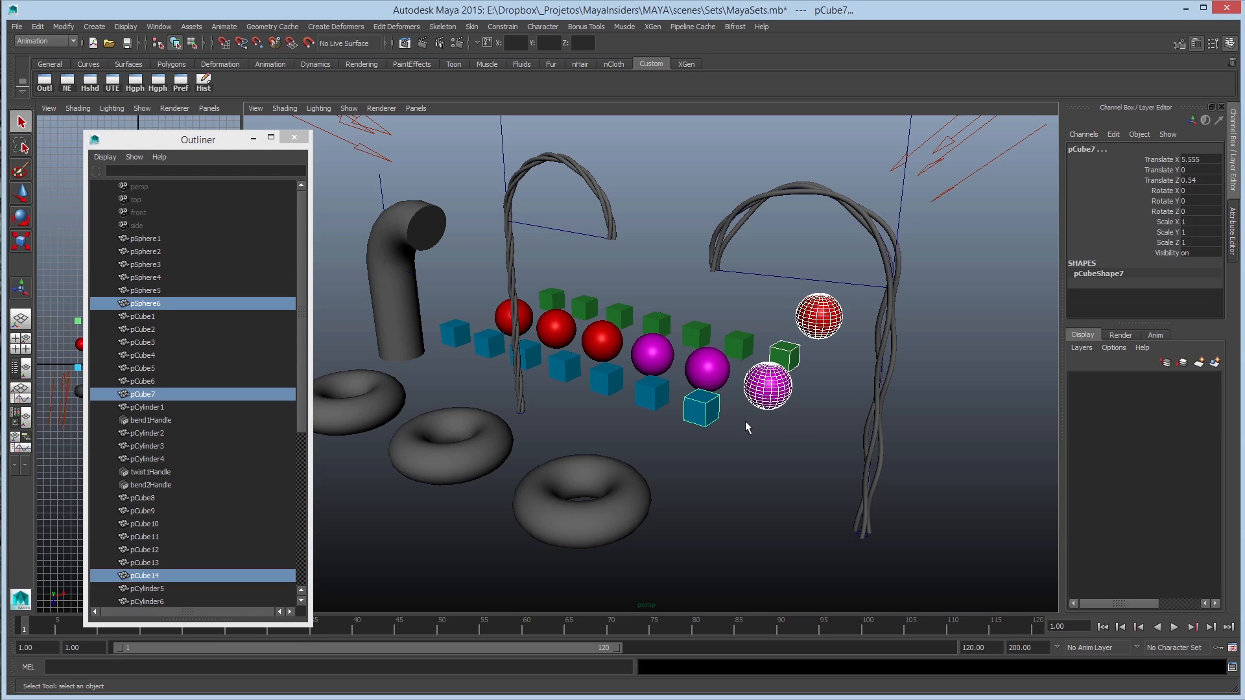
left_click(745, 422)
left_click(759, 388)
Group the six spheres in the middle row together with the separate red sphere.
left_click(506, 319)
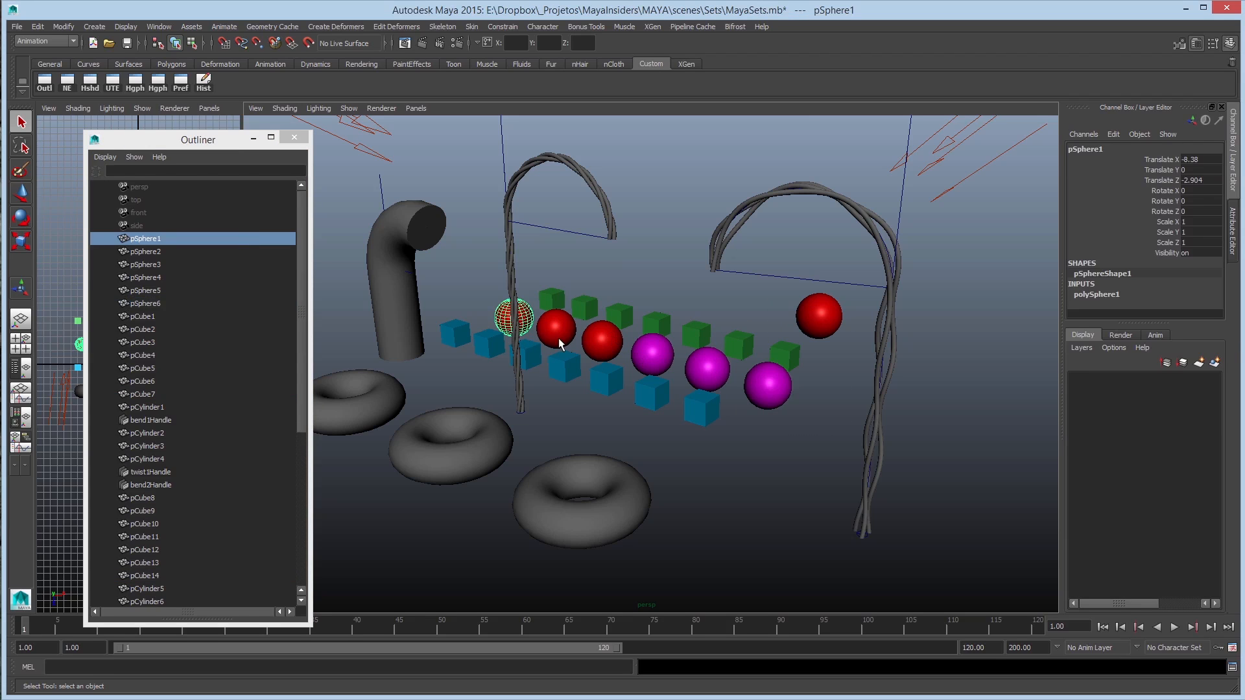
left_click(555, 328, "shift")
left_click(601, 340, "shift")
left_click(653, 355, "shift")
left_click(707, 369, "shift")
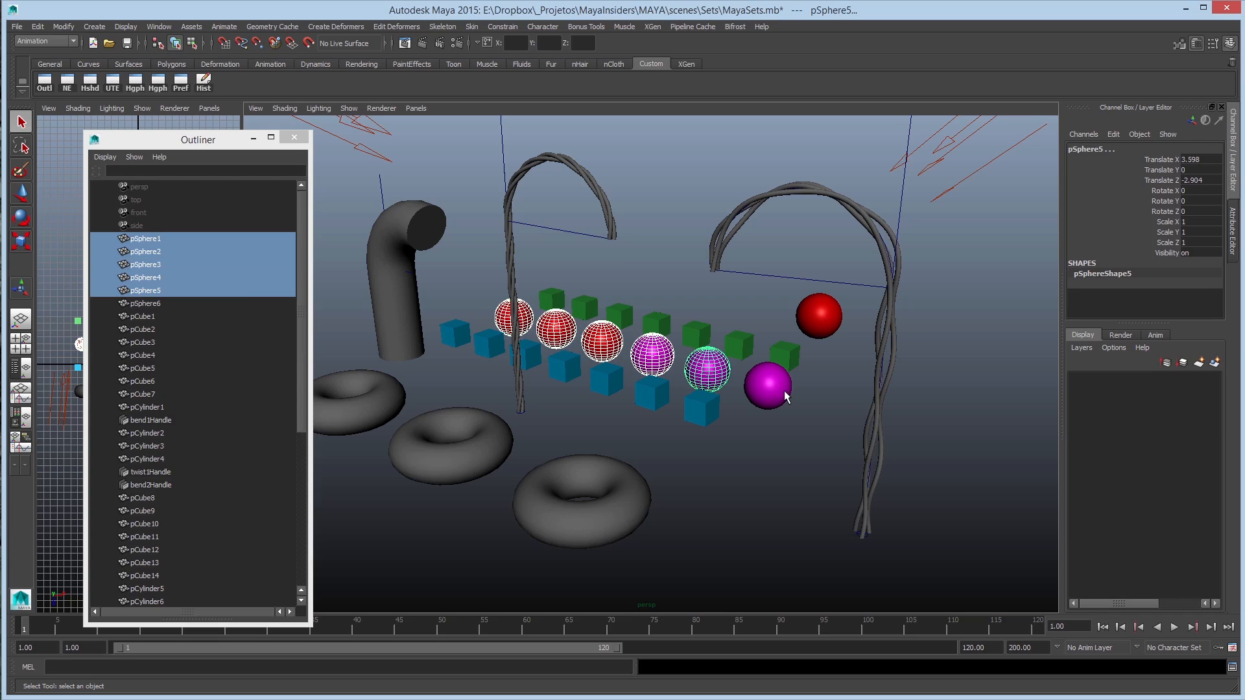
left_click(767, 385, "shift")
left_click(822, 300, "shift")
key("ctrl+g")
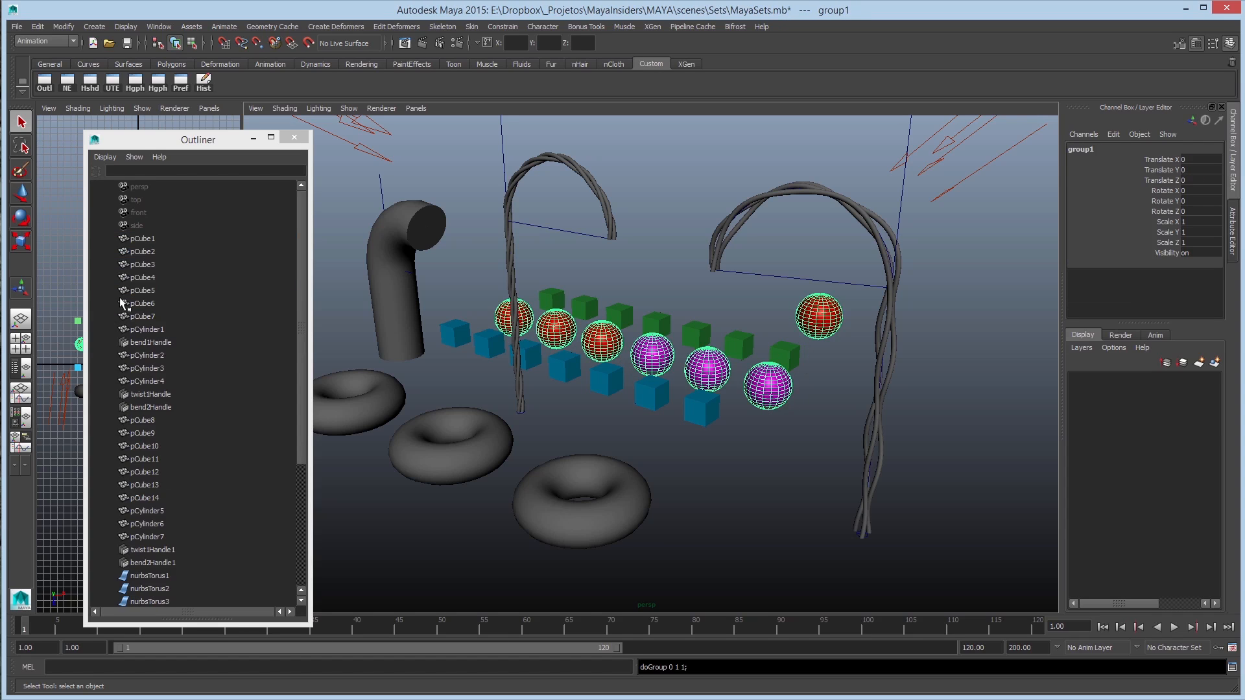
Rename the new sphere group as Esferas_GRP.
scroll(214, 457, "down", 7)
double_click(156, 498)
type("Es")
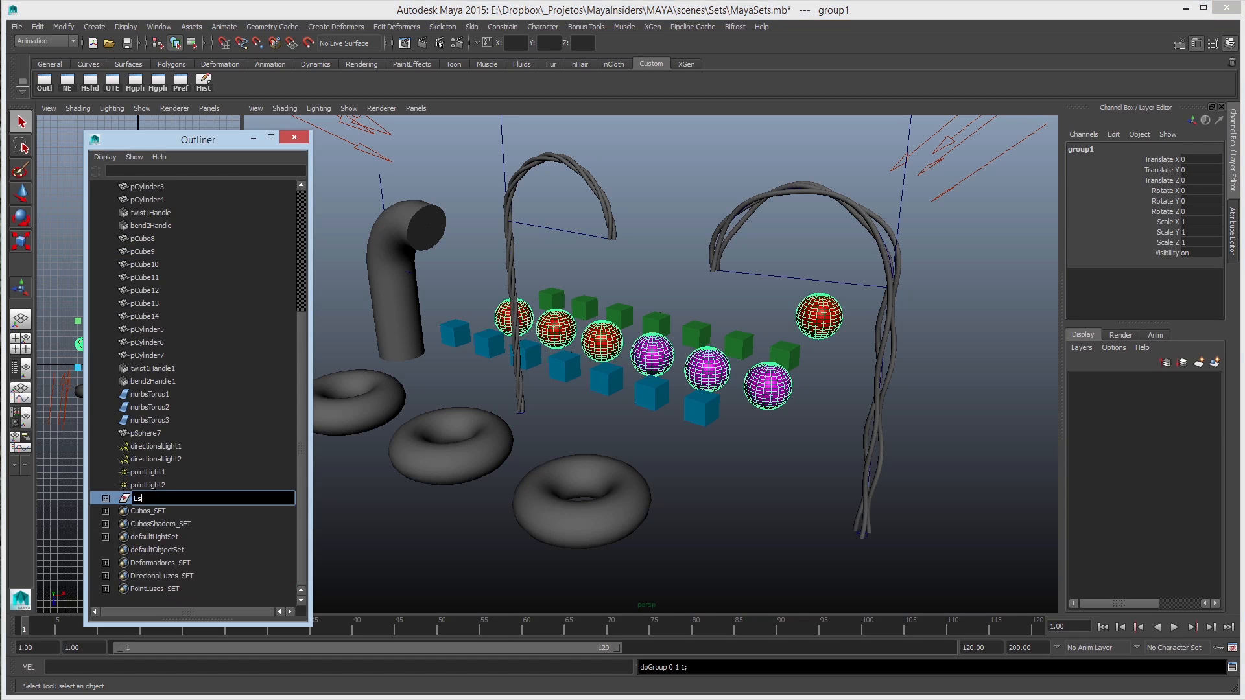
type("feras_GRP")
key("Return")
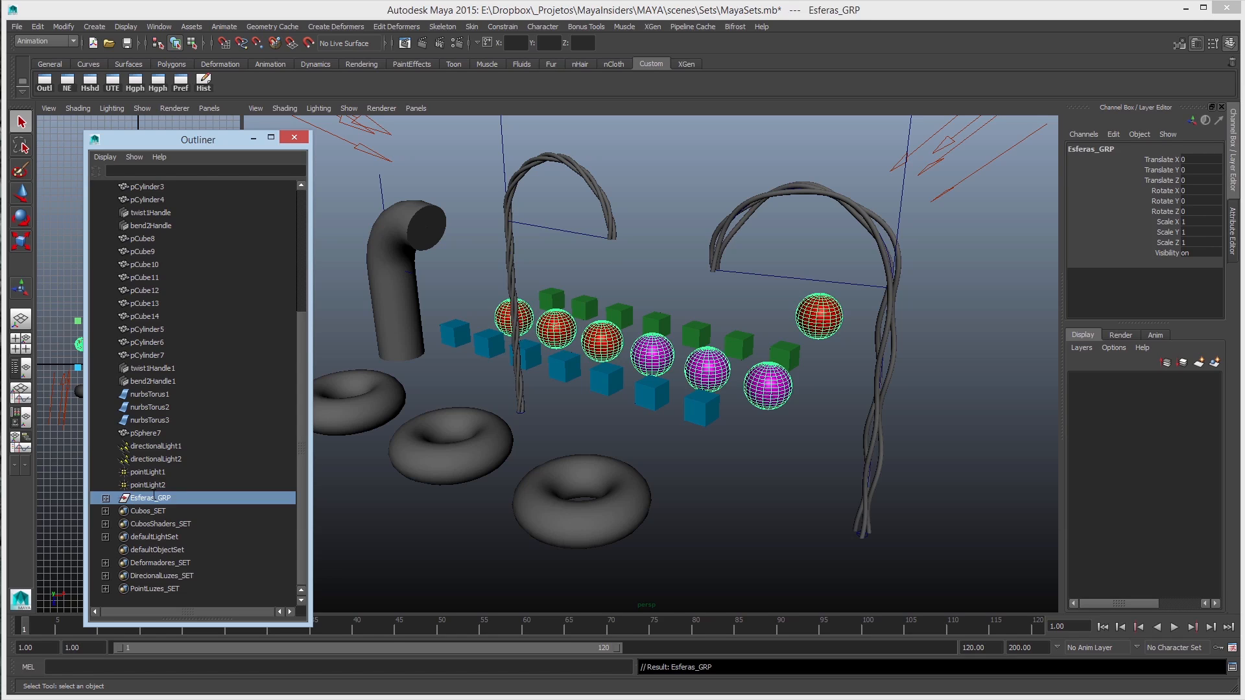
Group all the blue and green cubes from the two rows.
left_click(700, 410)
left_click(645, 392, "shift")
left_click(604, 379, "shift")
left_click(564, 368, "shift")
left_click(529, 355, "shift")
left_click(487, 343, "shift")
left_click(454, 333, "shift")
left_click(551, 299, "shift")
left_click(584, 307, "shift")
left_click(620, 316, "shift")
left_click(655, 322, "shift")
left_click(696, 333, "shift")
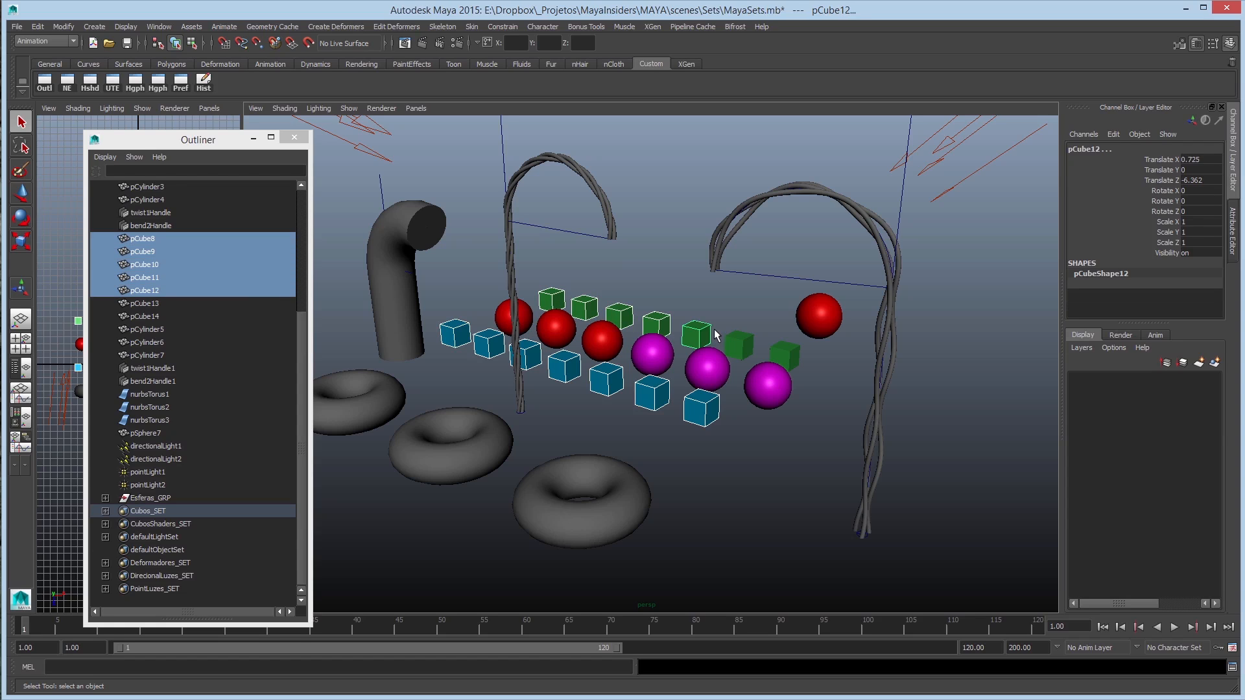
left_click(739, 344, "shift")
left_click(784, 355, "shift")
key("ctrl+g")
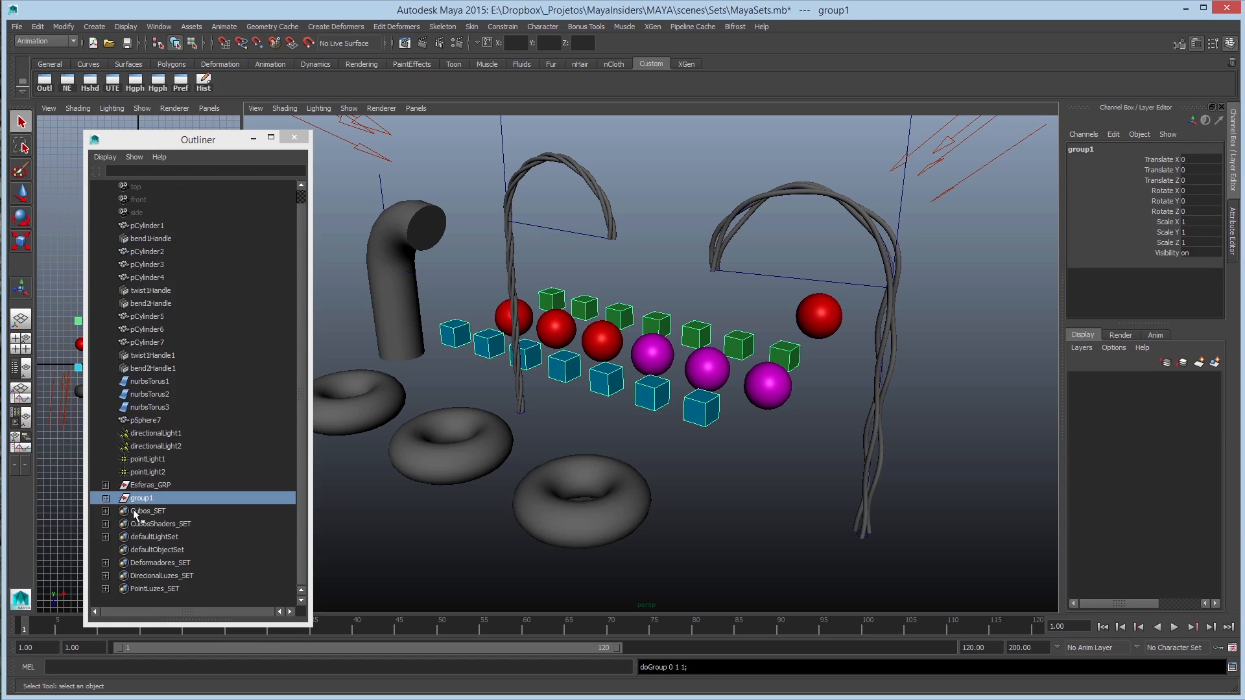
Rename the new cube group as Cubos_GRP.
double_click(140, 498)
type("Cubos_G")
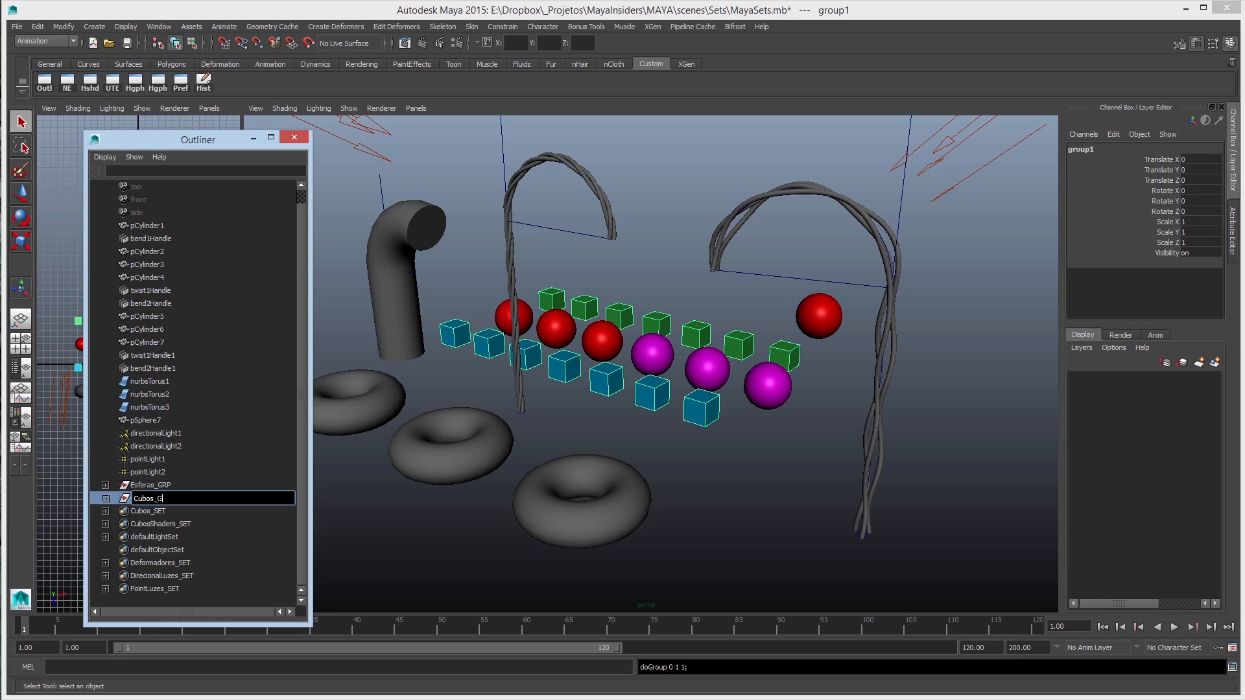
type("RP")
key("Return")
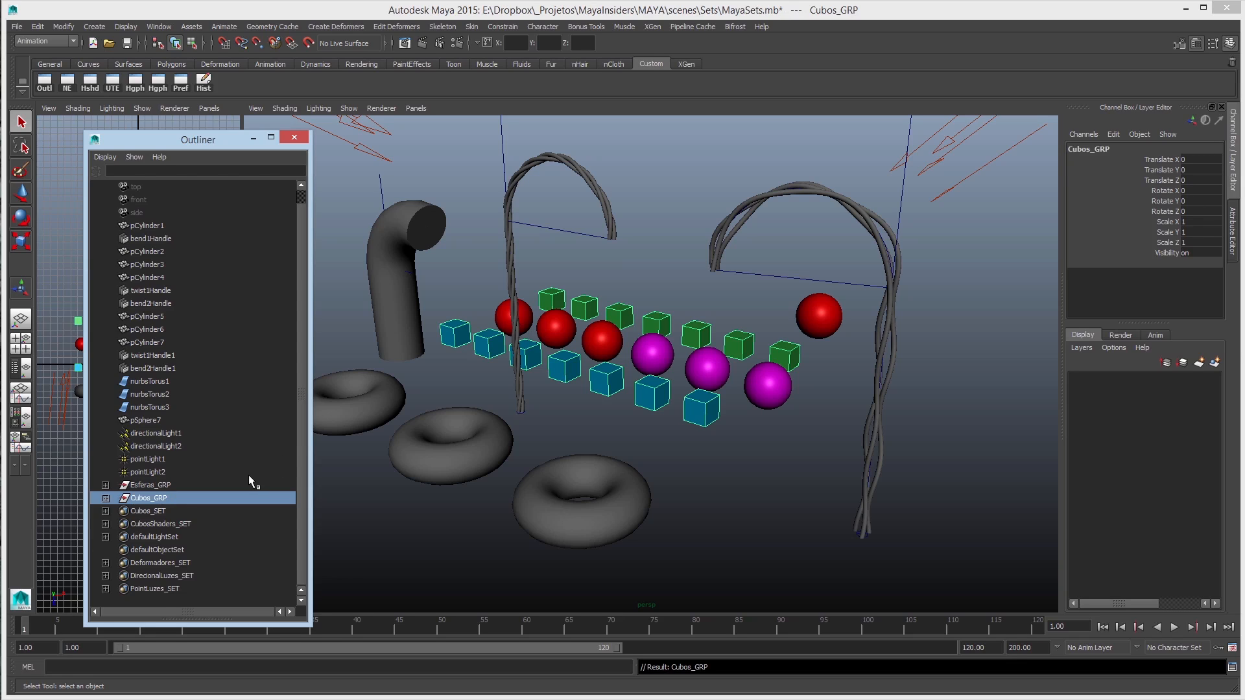
Expand and collapse Cubos_GRP in the Outliner to check its members.
scroll(183, 255, "up", 1)
scroll(157, 453, "down", 1)
left_click(105, 498)
left_click(106, 498)
left_click(106, 498)
left_click(106, 498)
Try to group the individually selected spheres and cubes into one additional group.
left_click(837, 331)
left_click_drag(838, 304, 593, 412)
left_click(559, 334, "shift")
left_click(581, 304, "shift")
left_click(552, 300, "shift")
left_click(522, 316, "shift")
left_click(522, 354, "shift")
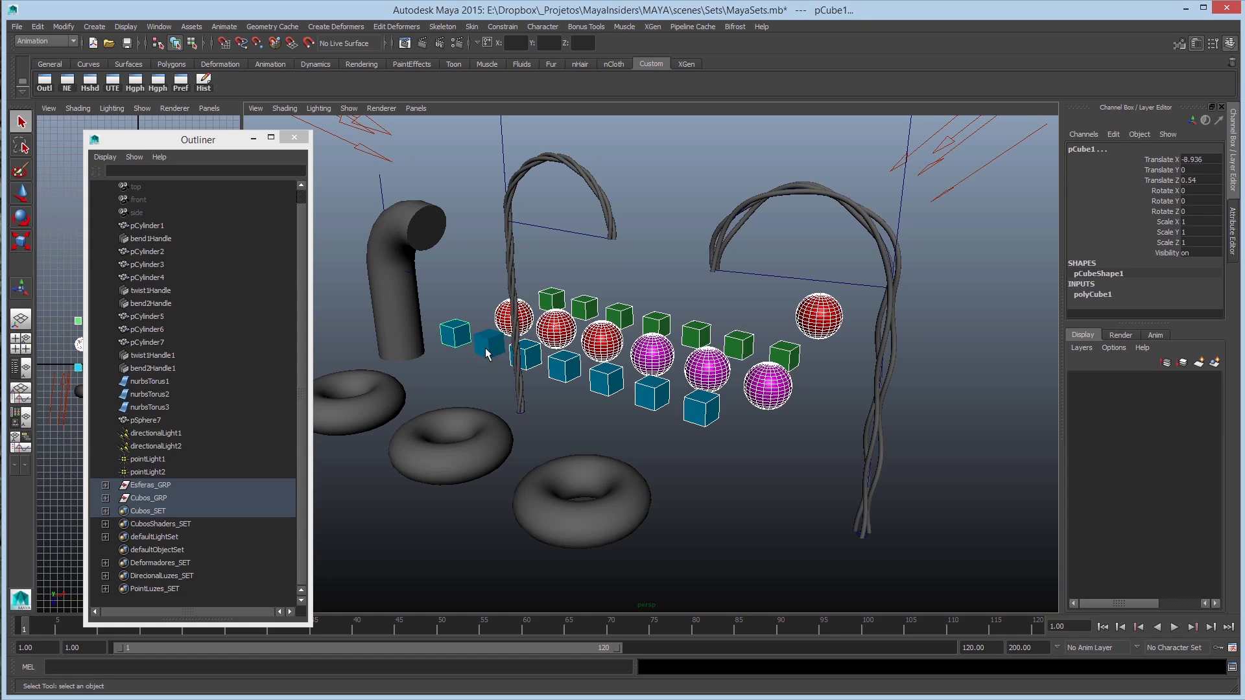
key("ctrl+g")
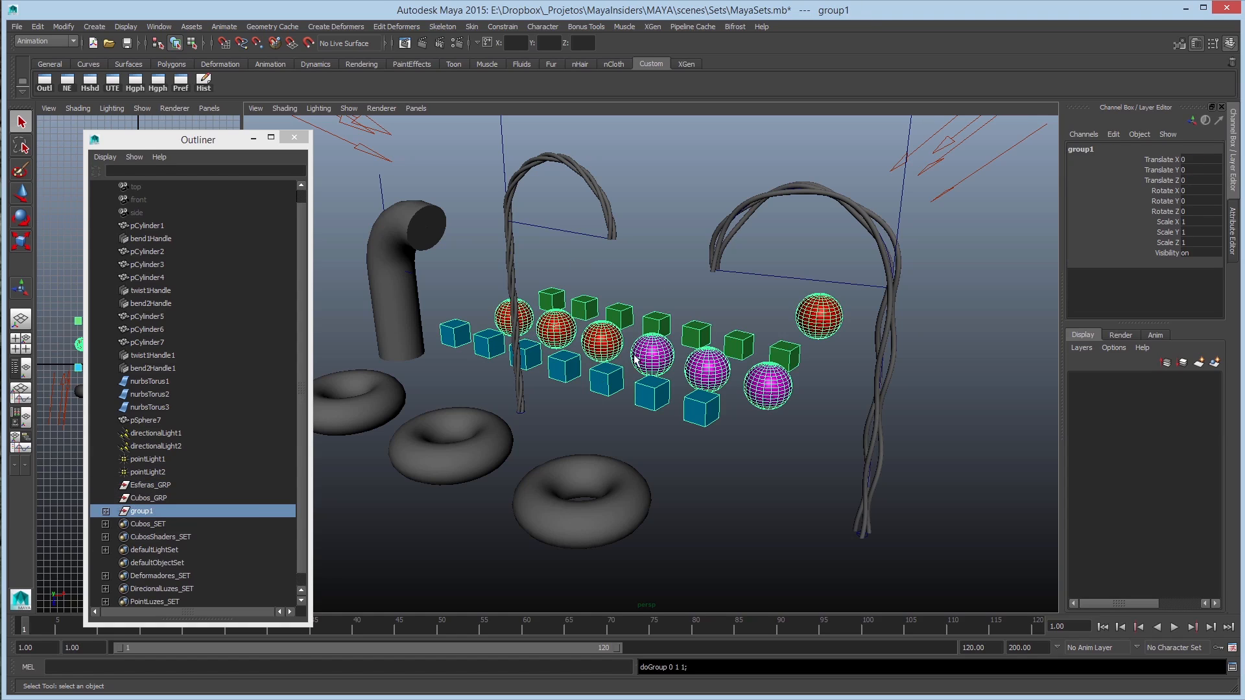
Leave the additional group unnamed and undo the grouping of the individually selected spheres and cubes.
double_click(143, 512)
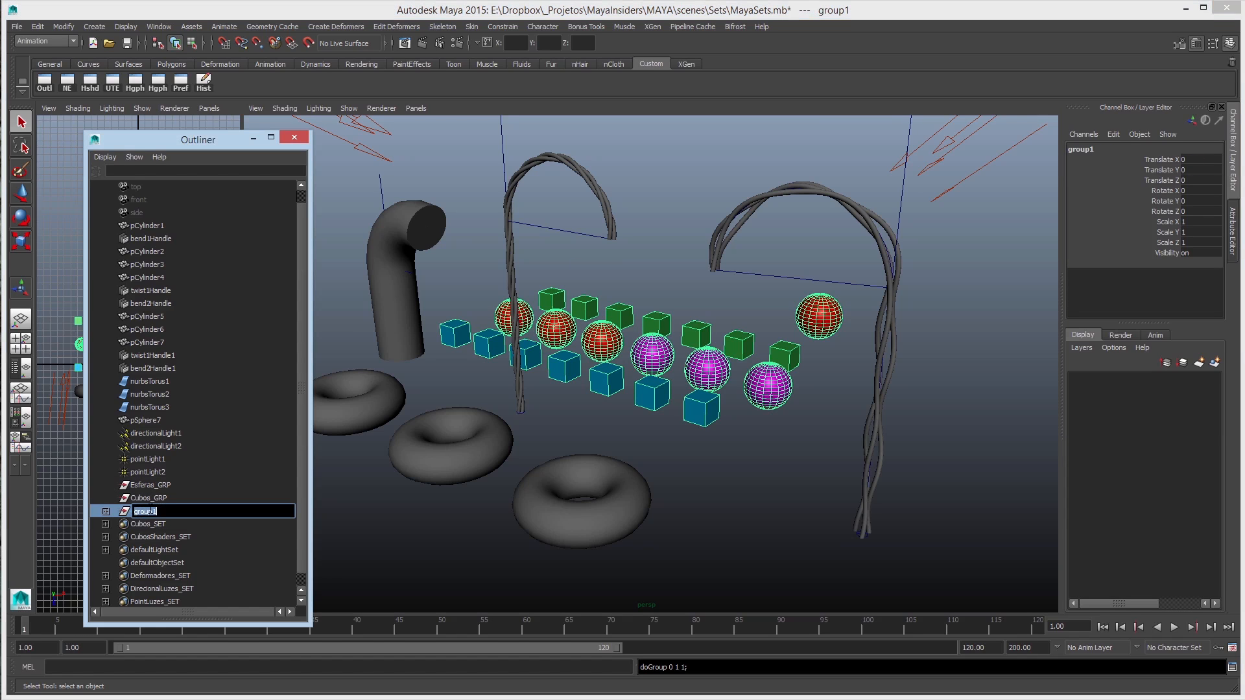
left_click(717, 473)
key("ctrl+z")
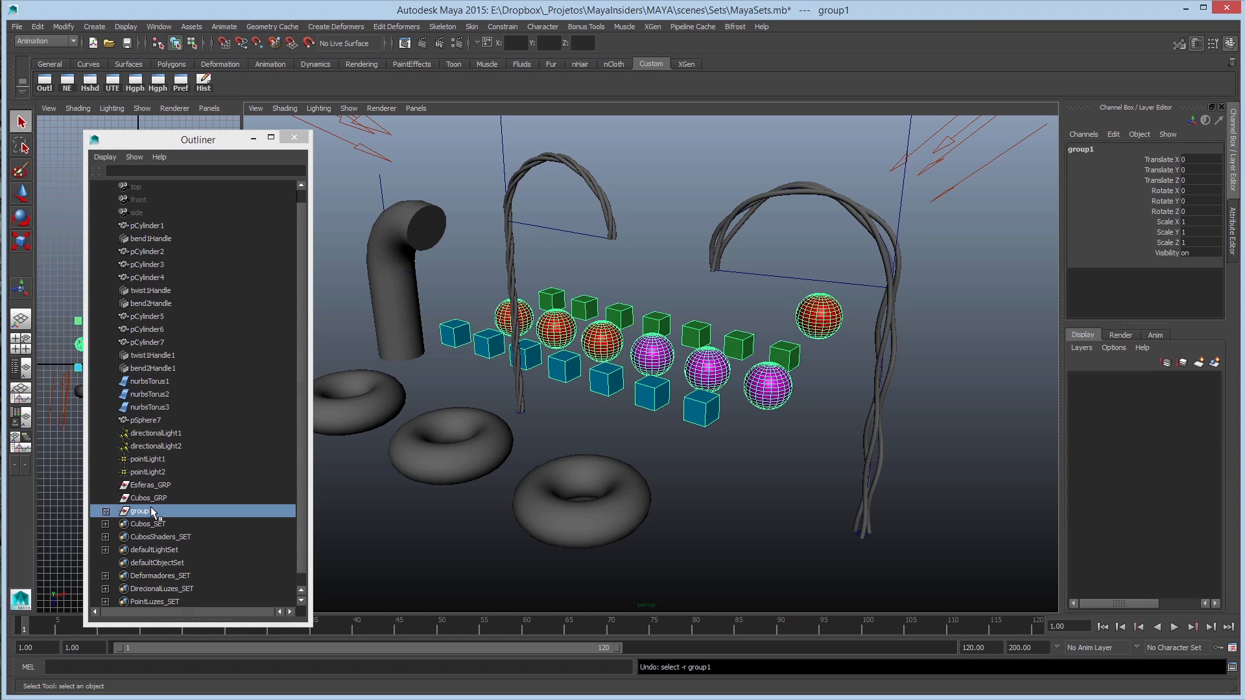
left_click(779, 447)
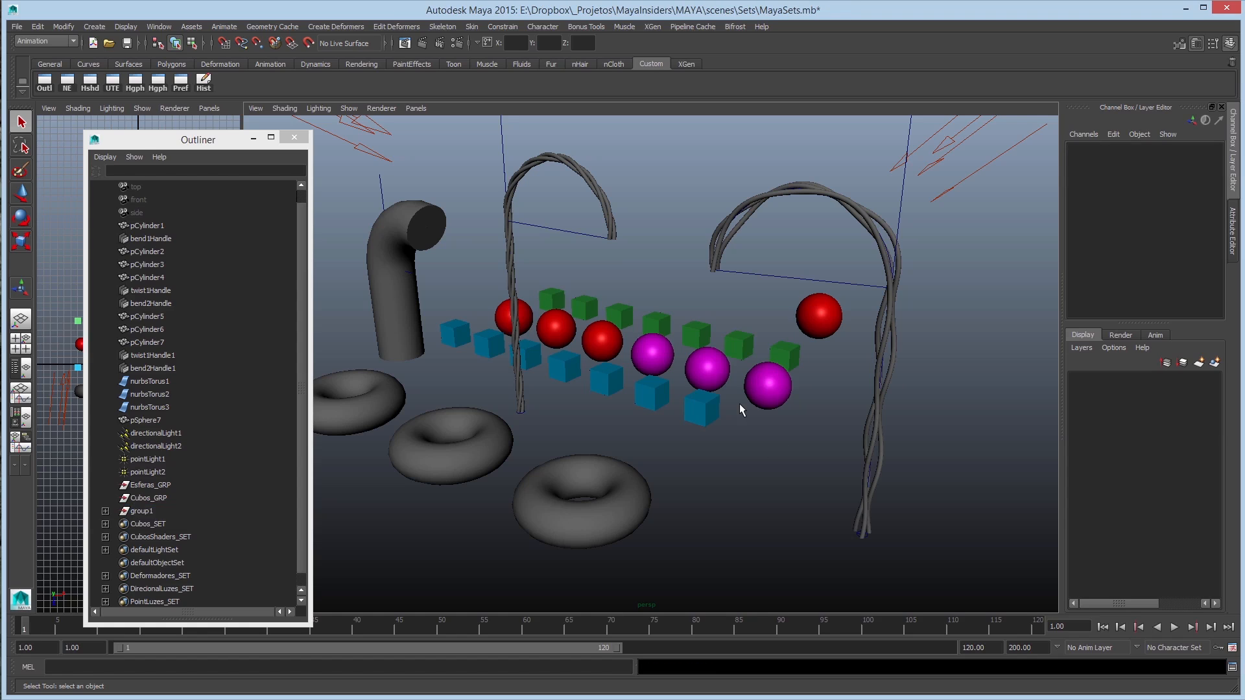
key("ctrl+z")
key("ctrl+z")
Group Esferas_GRP and Cubos_GRP under a parent group named ObjetosCOmShader_GRP.
left_click(154, 497)
left_click(155, 485, "ctrl")
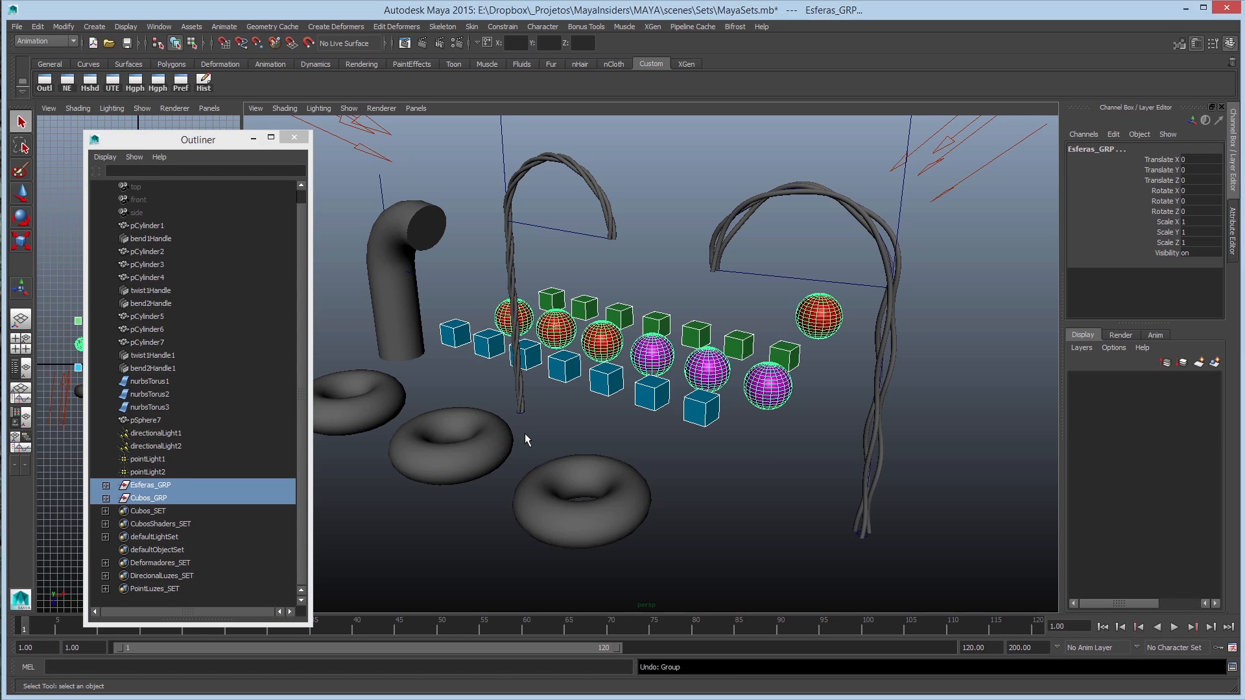
key("ctrl+g")
double_click(144, 498)
type("G")
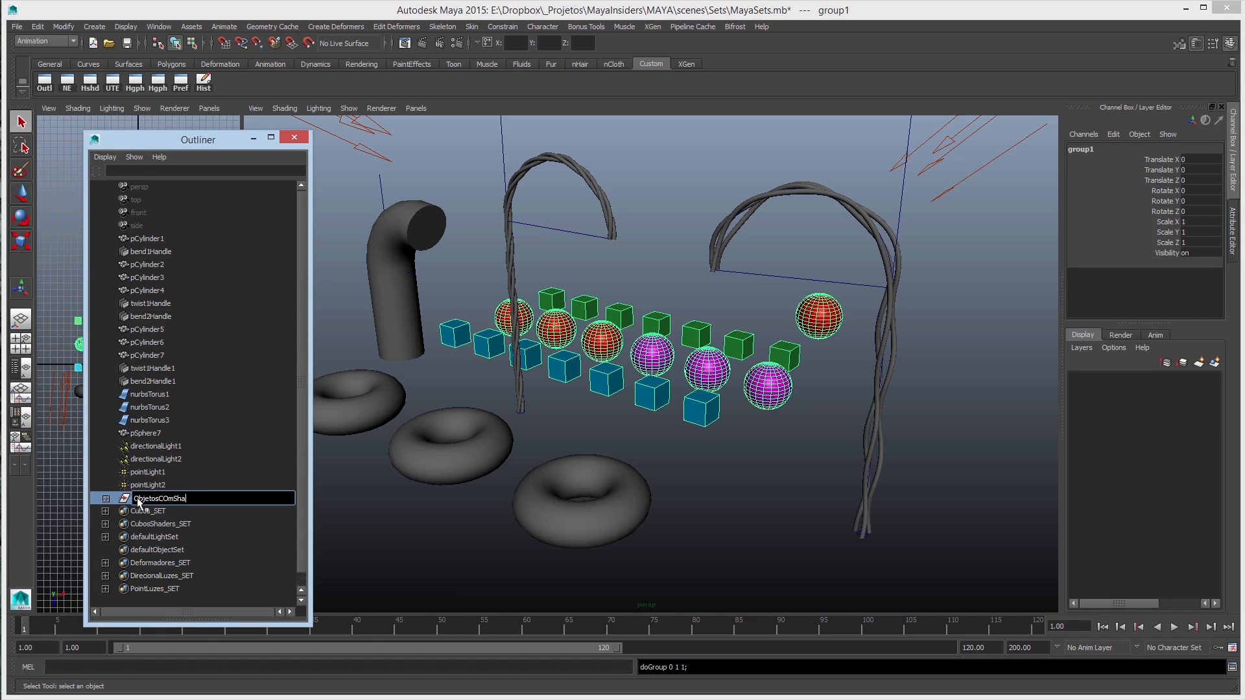
type("bjetosCOmShader_GRP")
key("Return")
Expand ObjetosCOmShader_GRP and check the contents of its Cubos_GRP and Esferas_GRP subgroups.
left_click(106, 498)
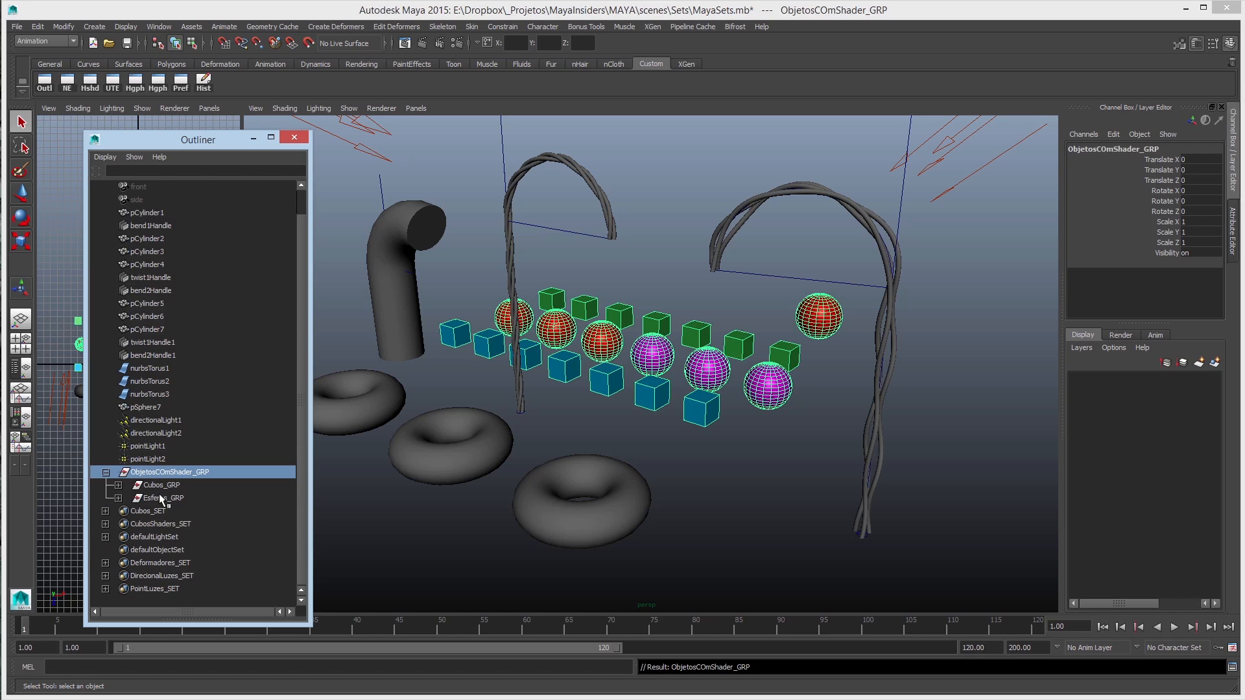
left_click(118, 486)
left_click(119, 487)
left_click(121, 498)
left_click(119, 498)
Move the Outliner off the objects to review the group hierarchy, and close the window.
left_click_drag(215, 147, 170, 127)
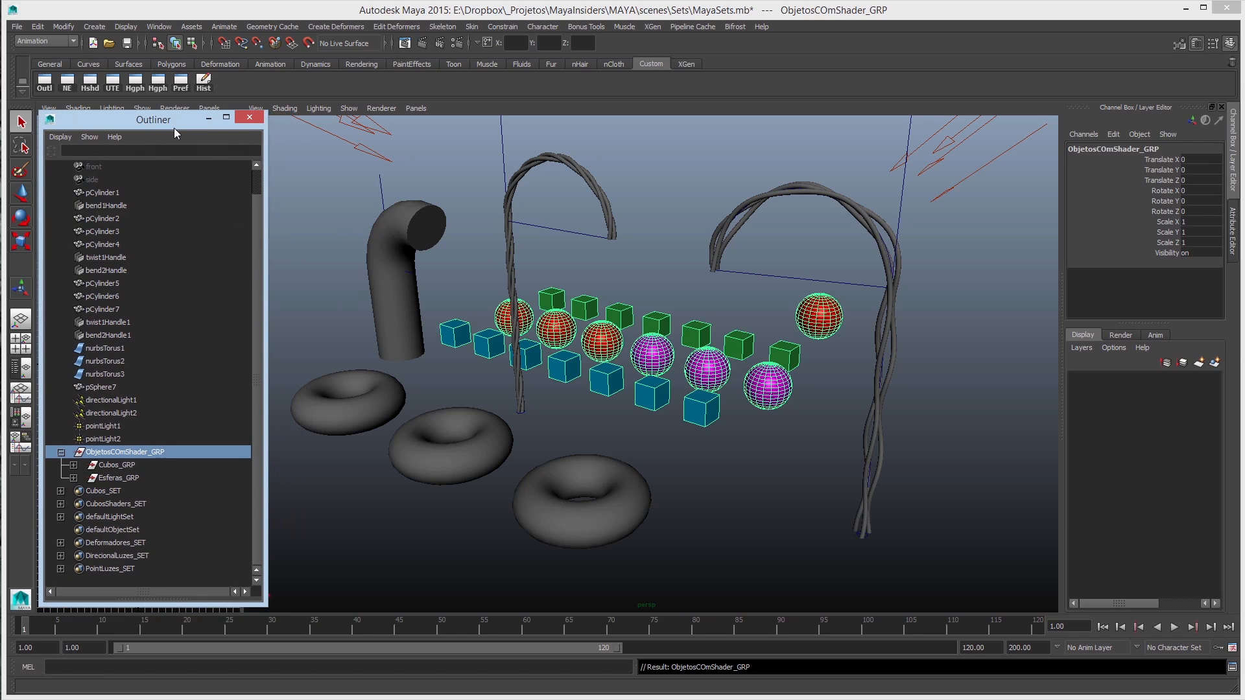
left_click(60, 452)
left_click(61, 477)
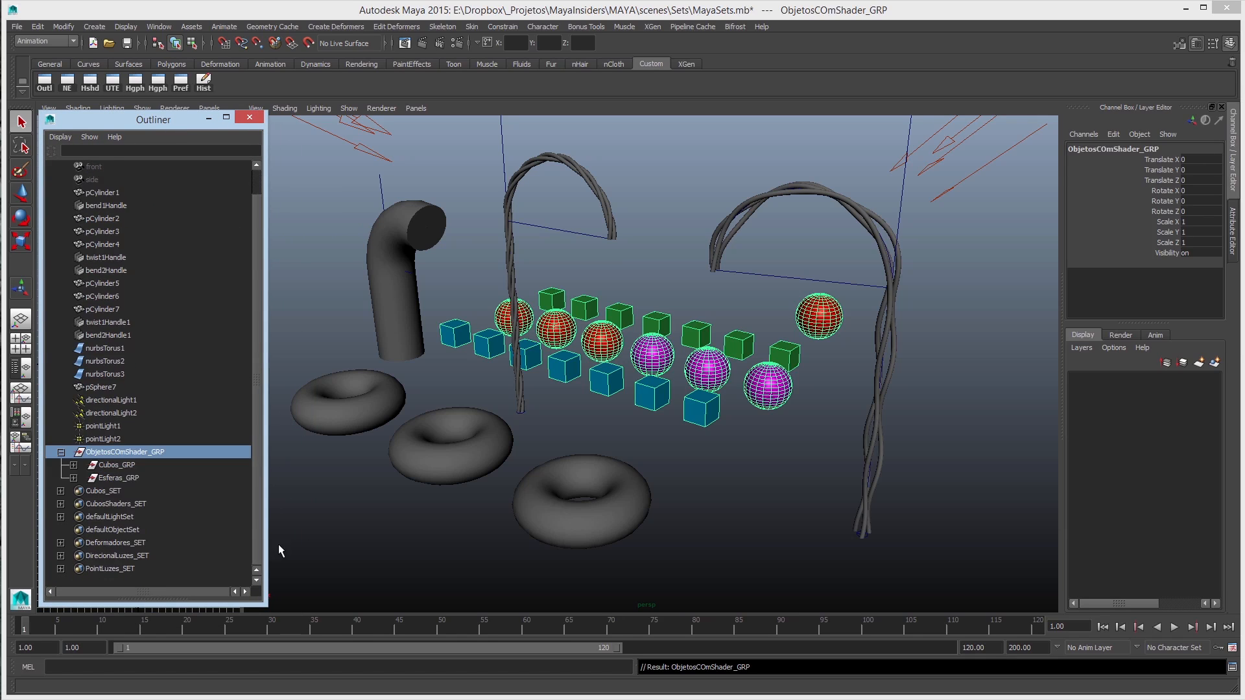
left_click(61, 452)
left_click(253, 121)
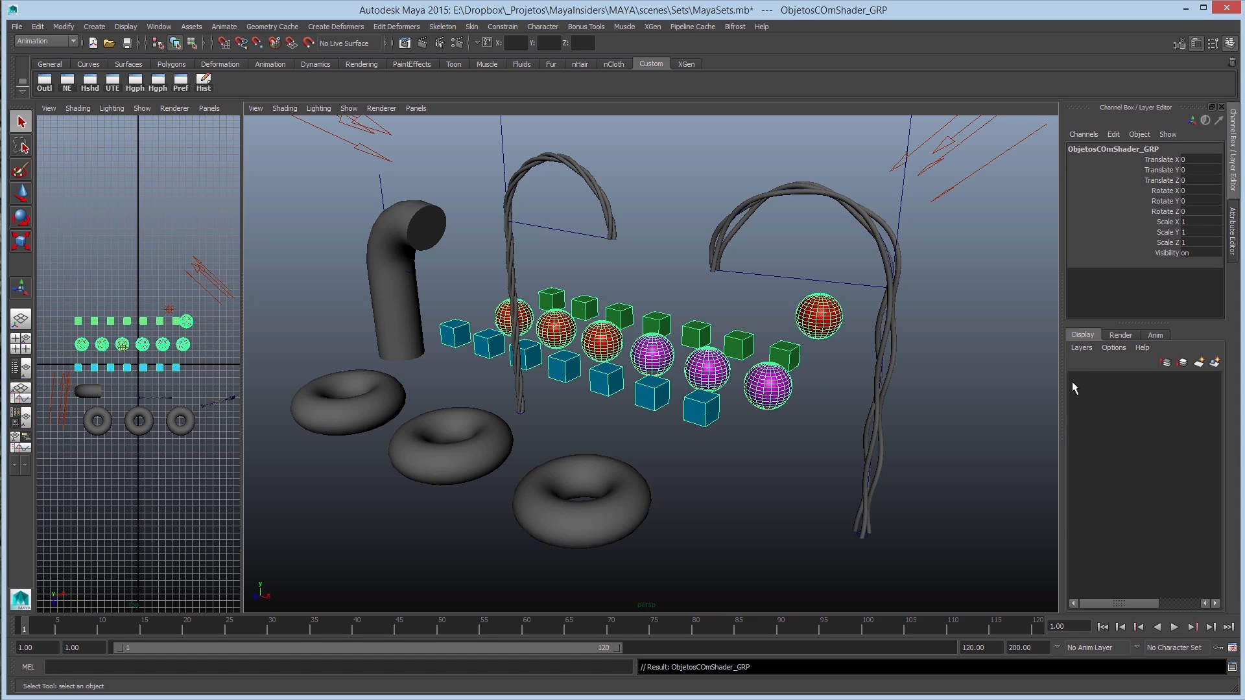
Create three display layers from the selected ObjetosCOmShader_GRP and test the visibility toggles of layer1, layer2 and layer3.
left_click(1214, 364)
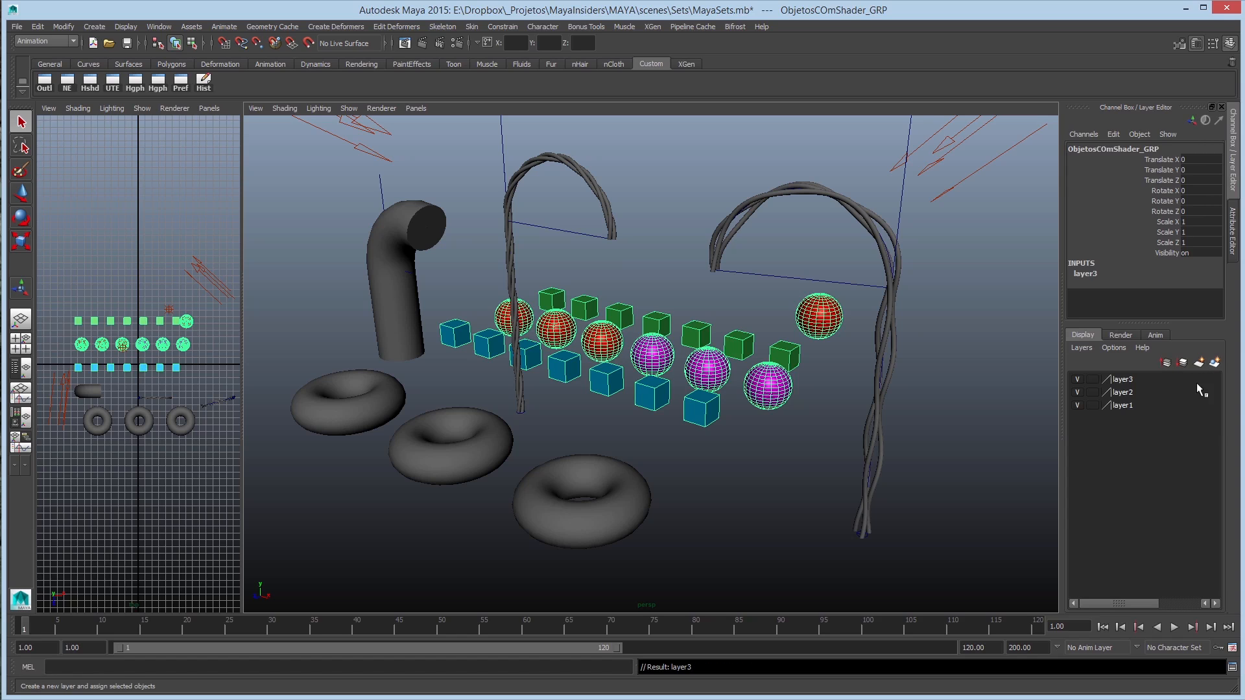
left_click(1078, 404)
left_click(1078, 391)
left_click(1078, 382)
left_click(1078, 382)
left_click(1078, 379)
left_click(1079, 379)
left_click(1078, 392)
left_click(1078, 380)
left_click(1078, 379)
Create a display layer from all the red and magenta spheres and name it Esferas_LYR.
left_click(768, 388)
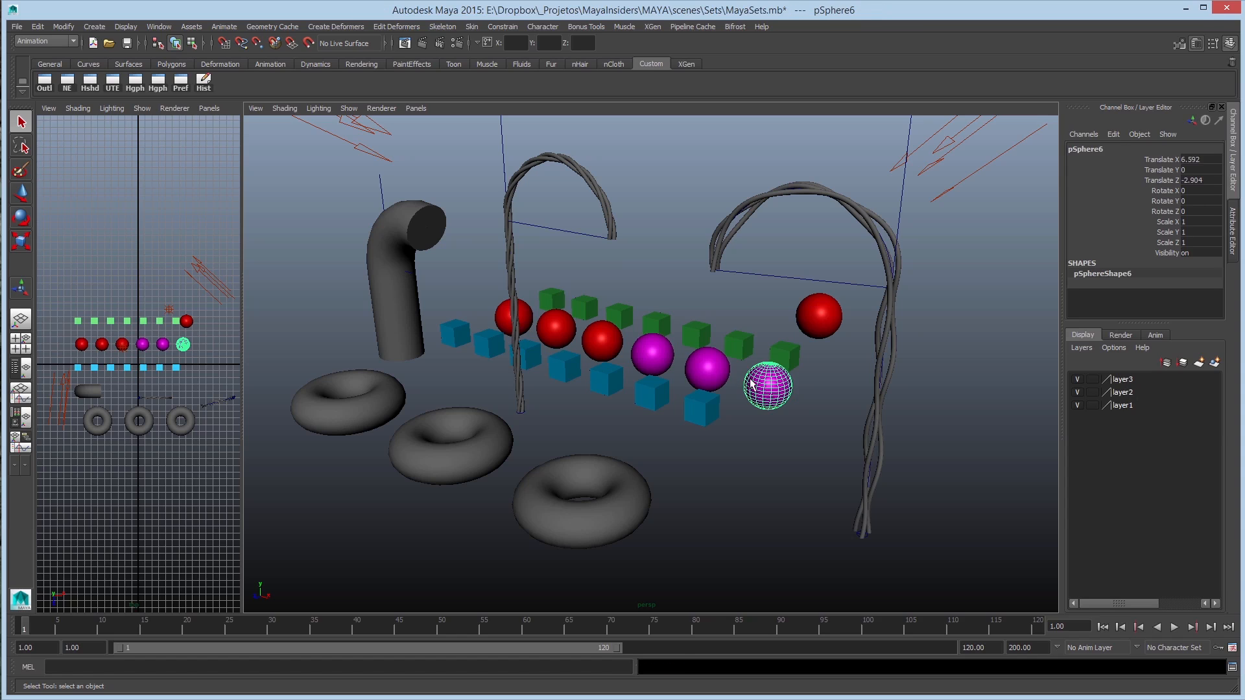
left_click(706, 370, "shift")
left_click(651, 355, "shift")
left_click(602, 340, "shift")
left_click(556, 329, "shift")
left_click(515, 319, "shift")
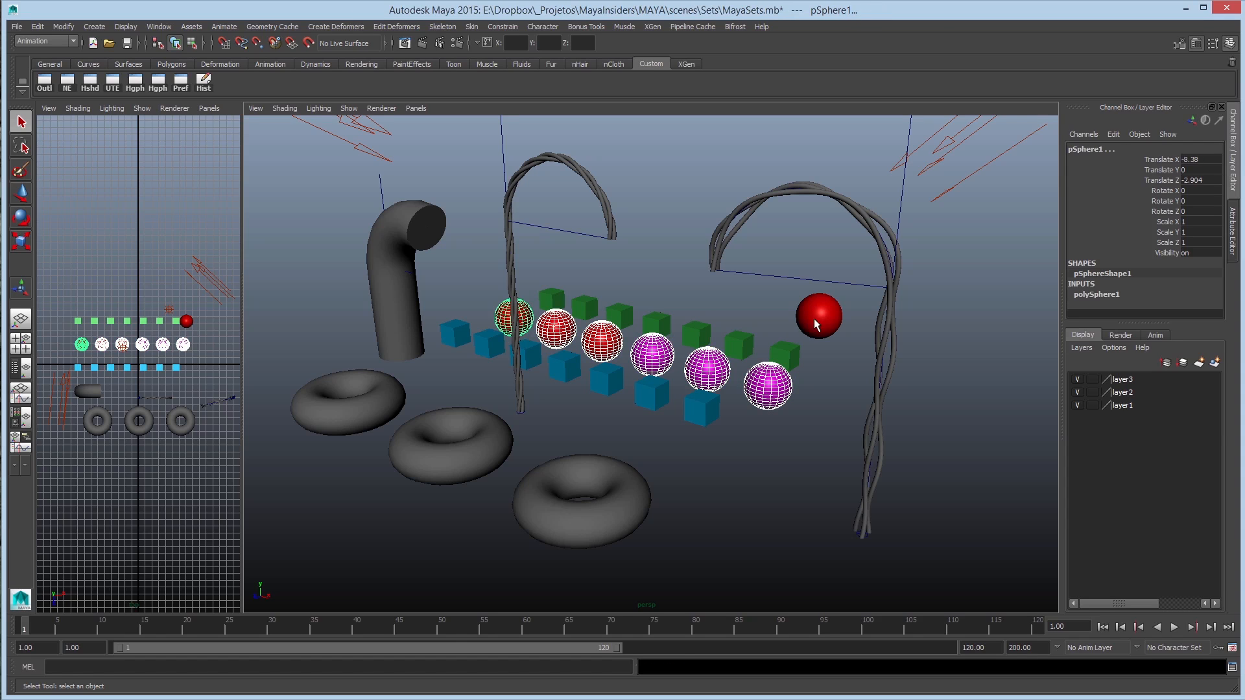
left_click(818, 318, "shift")
left_click(1214, 362)
double_click(1128, 380)
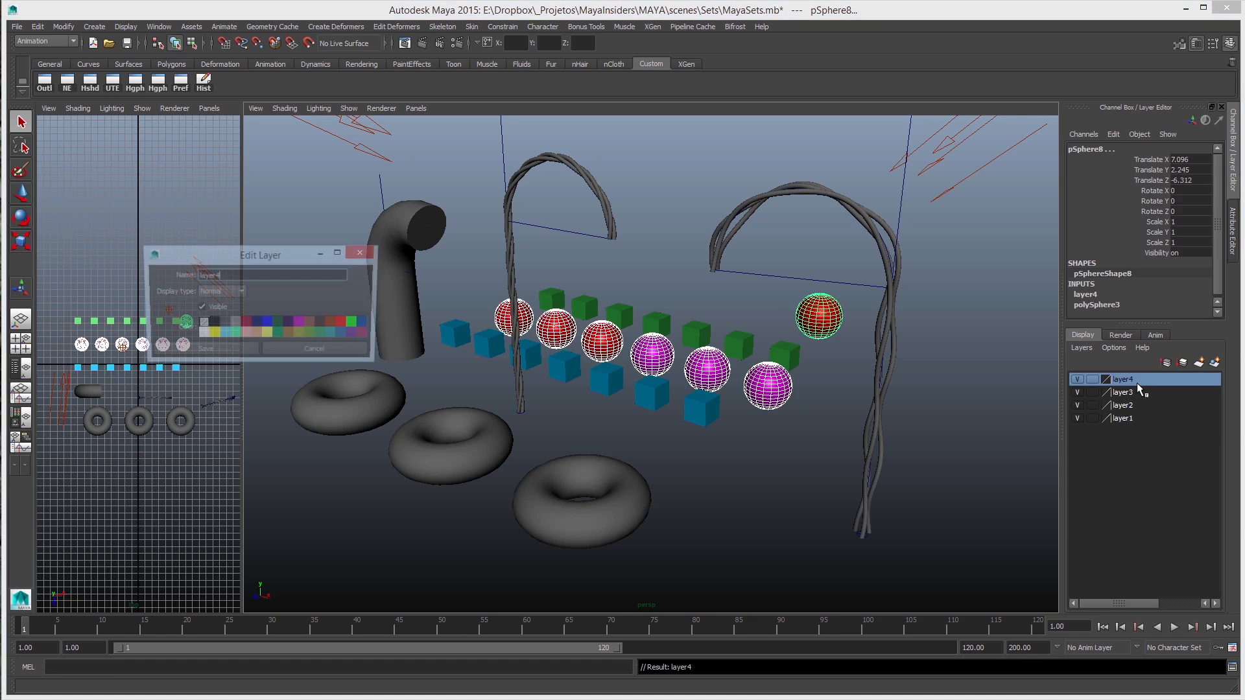
type("Esf")
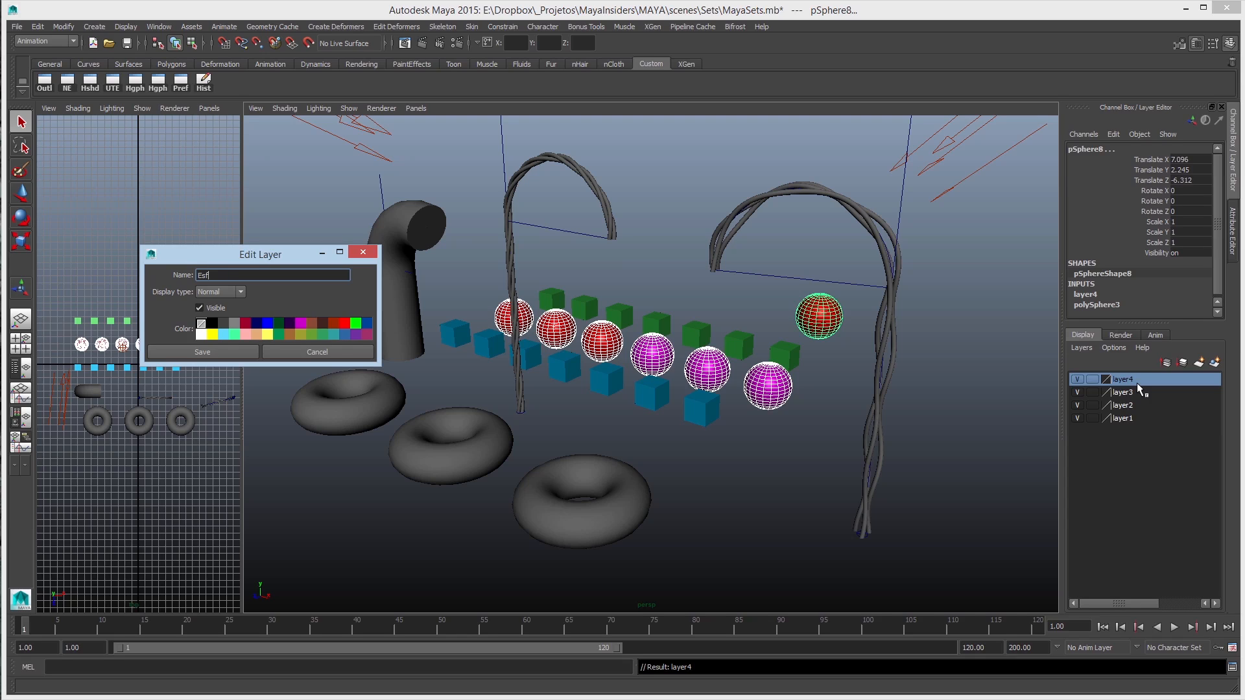
type("eras_LYR")
key("Return")
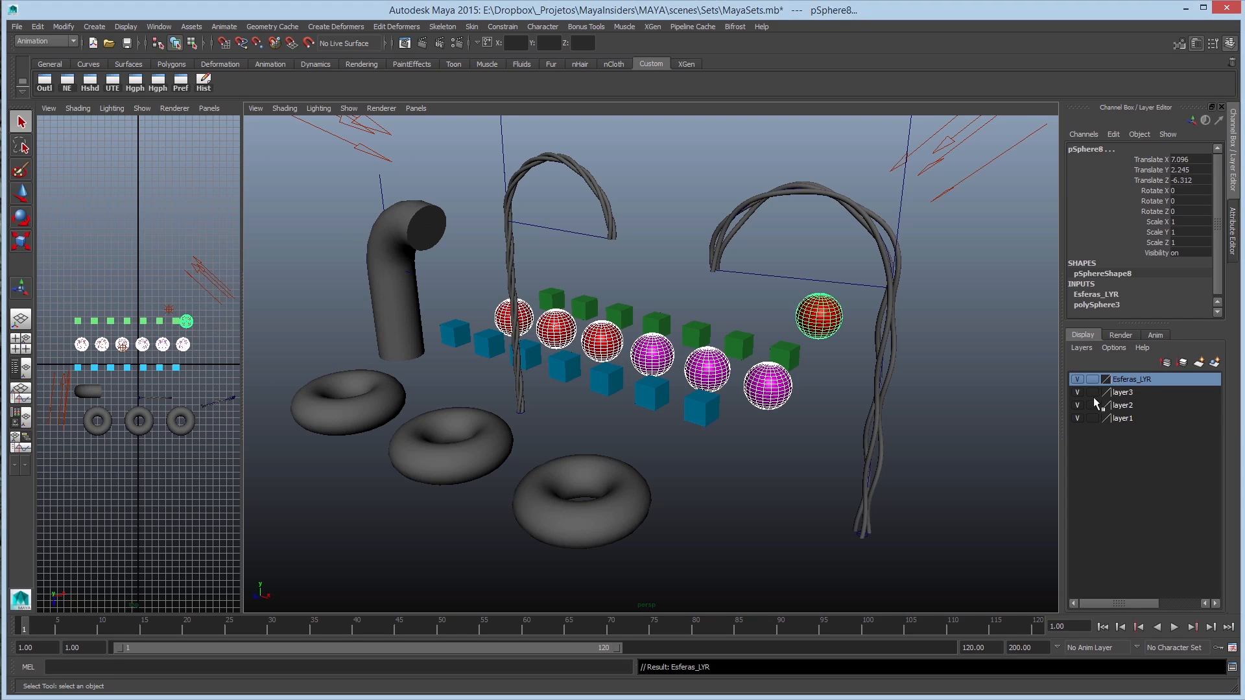
Select all the cubes in the blue and green rows.
left_click(708, 411)
left_click(652, 396, "shift")
left_click(607, 382, "shift")
left_click(565, 369, "shift")
left_click(527, 358, "shift")
left_click(488, 348, "shift")
left_click(452, 335, "shift")
left_click(558, 296, "shift")
left_click(585, 307, "shift")
left_click(619, 316, "shift")
left_click(656, 323, "shift")
left_click(696, 334, "shift")
left_click(739, 344, "shift")
left_click(785, 355, "shift")
left_click(785, 355, "shift")
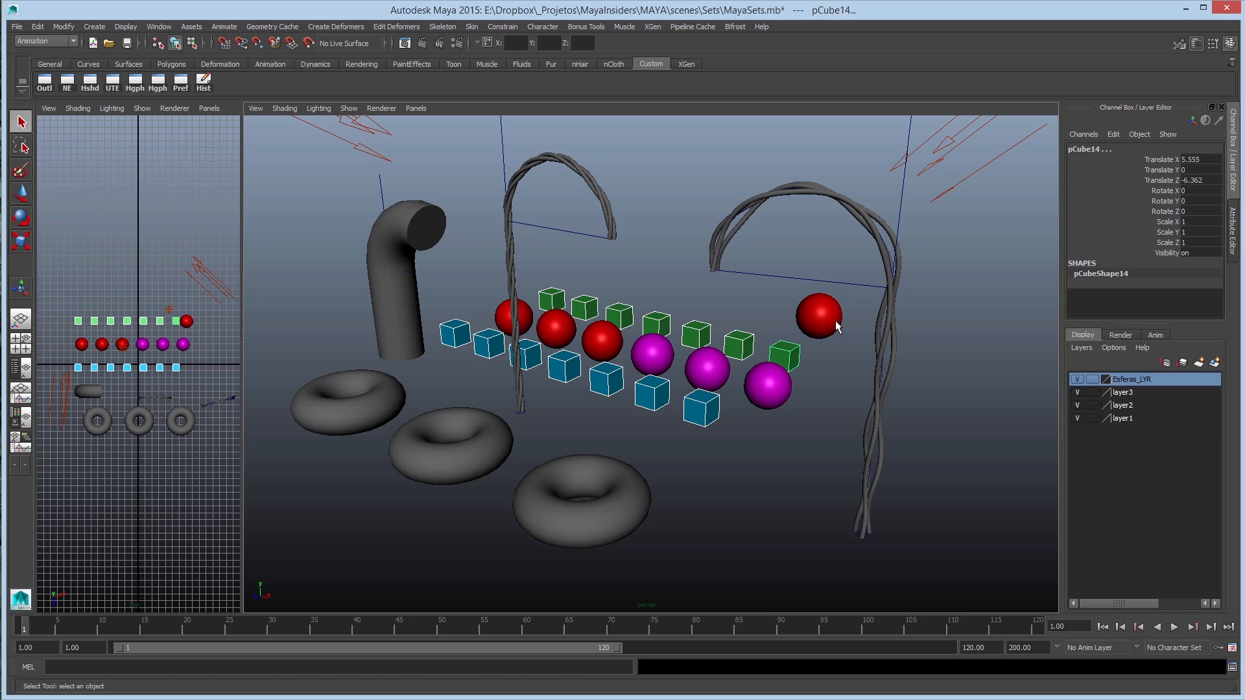
Create a display layer from the selected cubes, name it Cubos_LYR and give it a dark blue color.
left_click(1216, 362)
double_click(1128, 392)
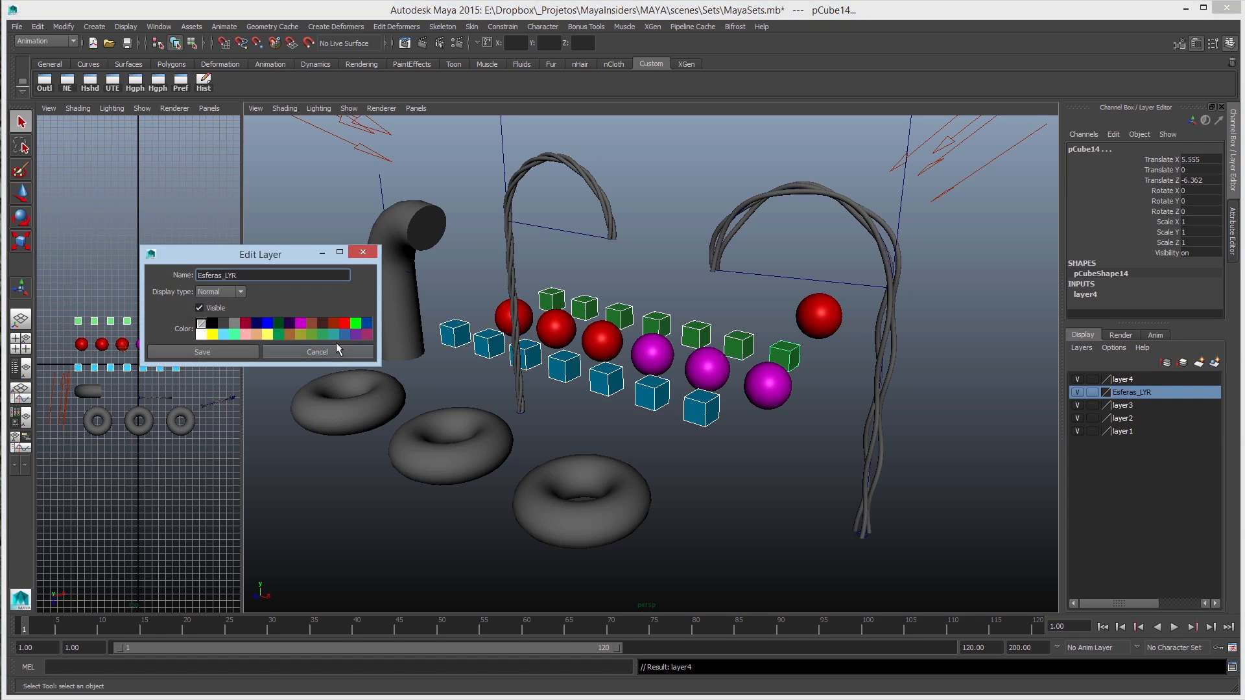
left_click(337, 350)
double_click(1158, 379)
double_click(209, 274)
type("Cubos_LYR")
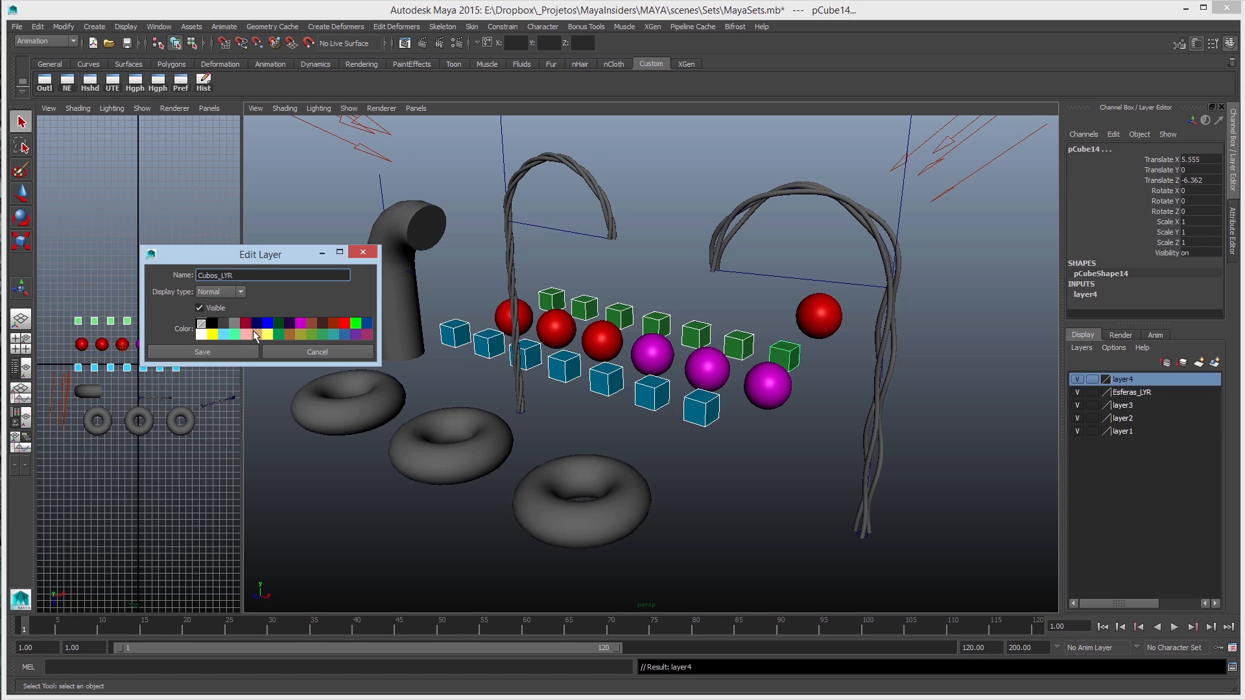
left_click(257, 323)
left_click(202, 352)
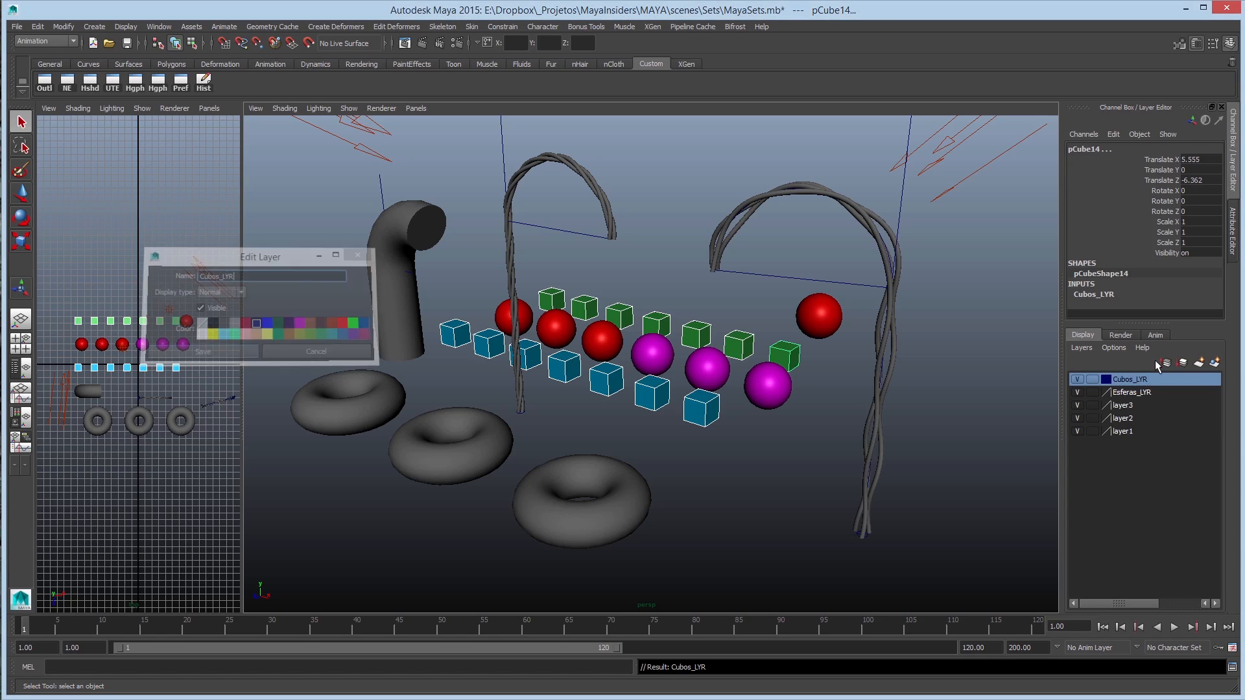
Test the visibility toggle of Cubos_LYR and highlight Esferas_LYR in the layer list.
left_click(1076, 380)
left_click(1076, 380)
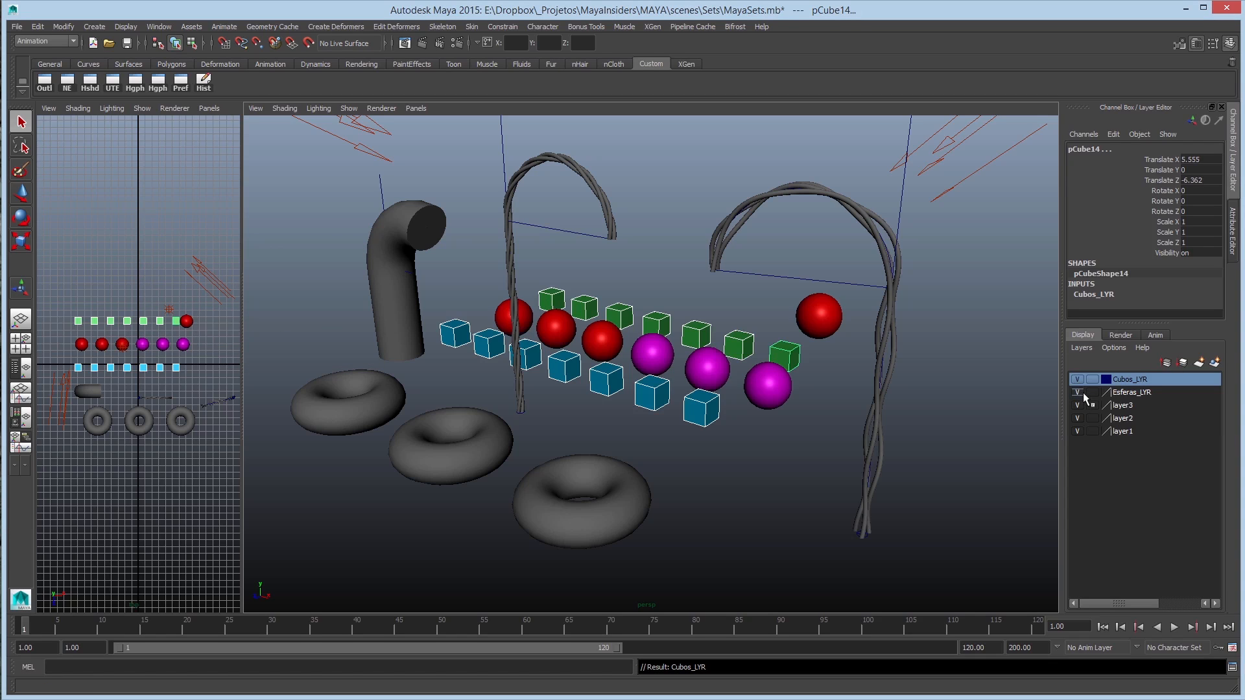
left_click(1132, 393)
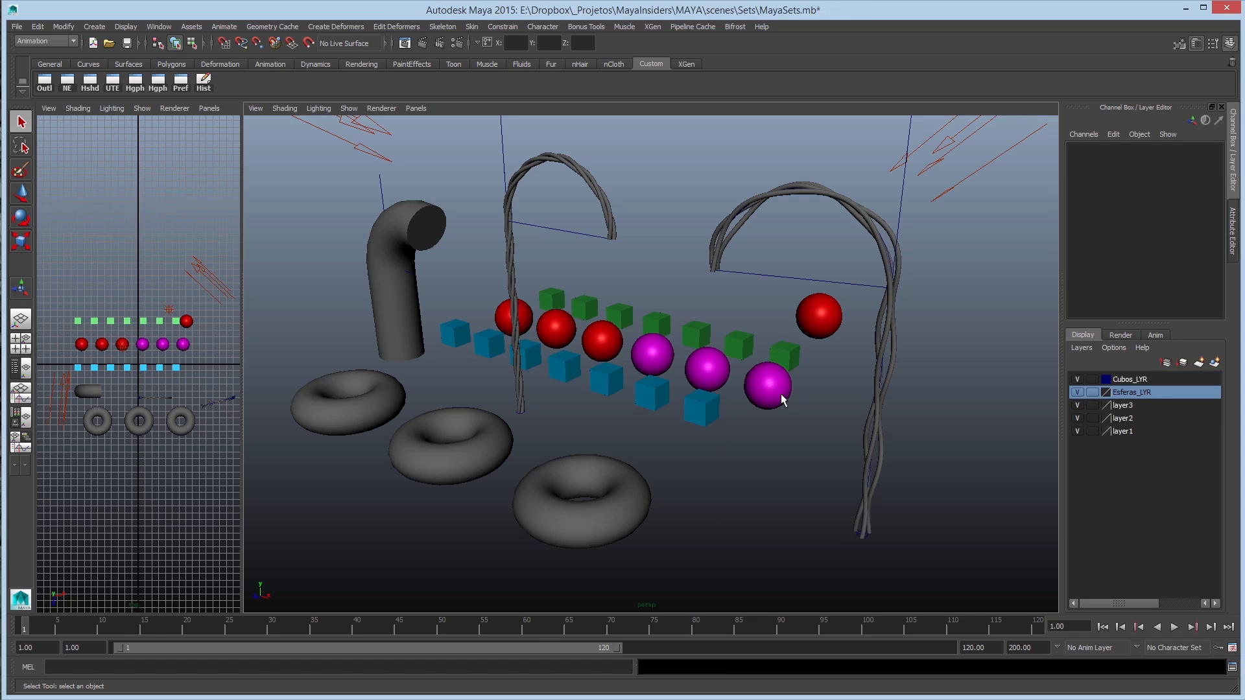
Select all the spheres together with the blue and green cubes.
left_click_drag(833, 310, 665, 404)
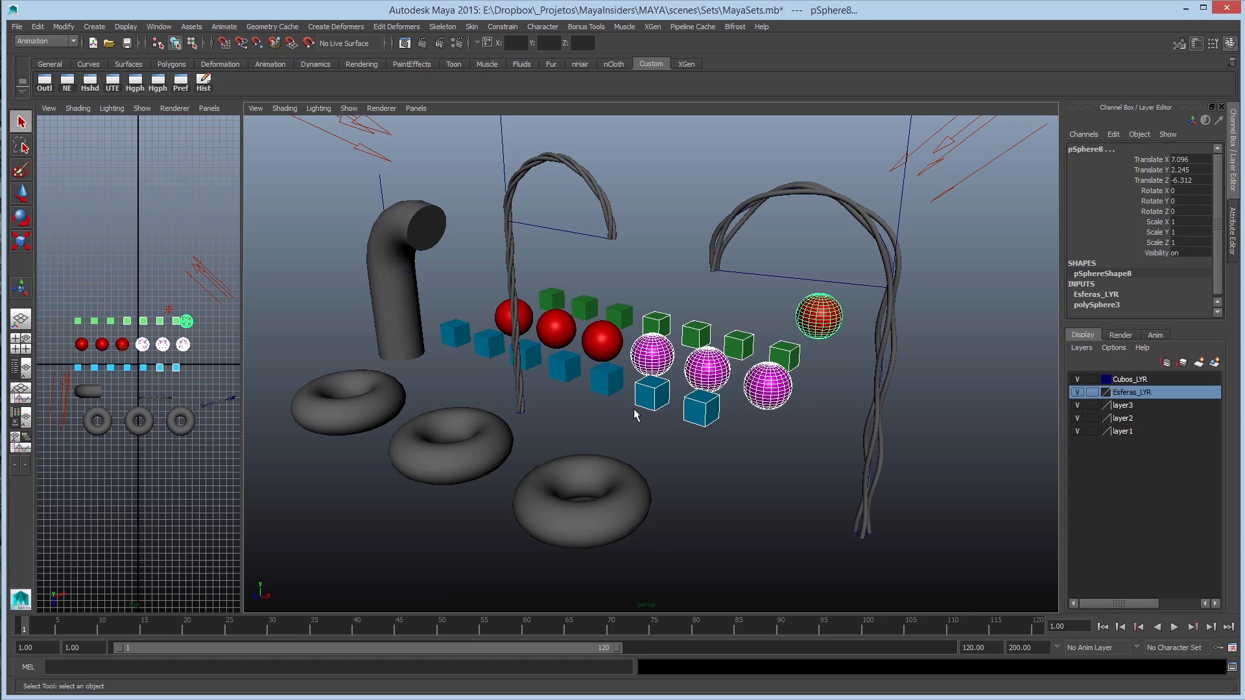
left_click(603, 382, "shift")
left_click(601, 339, "shift")
left_click(616, 316, "shift")
left_click(584, 307, "shift")
left_click(556, 329, "shift")
left_click(563, 364, "shift")
left_click(527, 356, "shift")
left_click(482, 352, "shift")
left_click(465, 329, "shift")
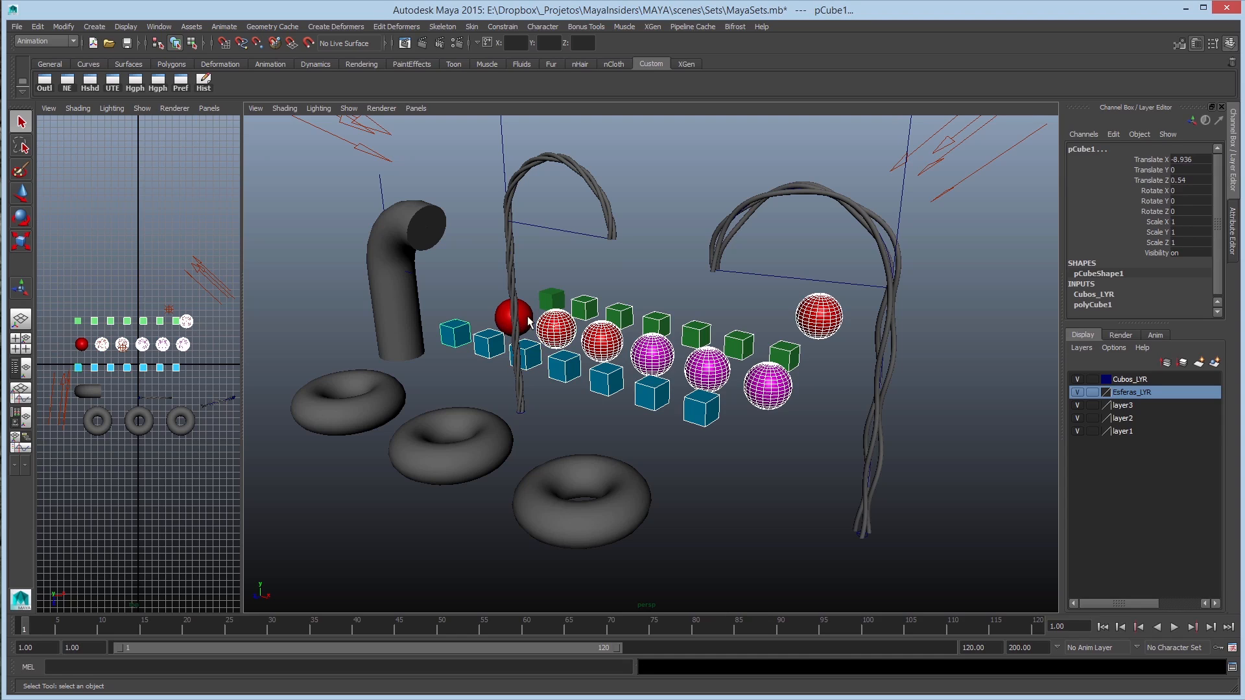
left_click(525, 317, "shift")
left_click(551, 300, "shift")
Create a display layer from the selected spheres and cubes, name it Objetos_Com_Shader_LYR and give it a crimson color.
left_click(1214, 362)
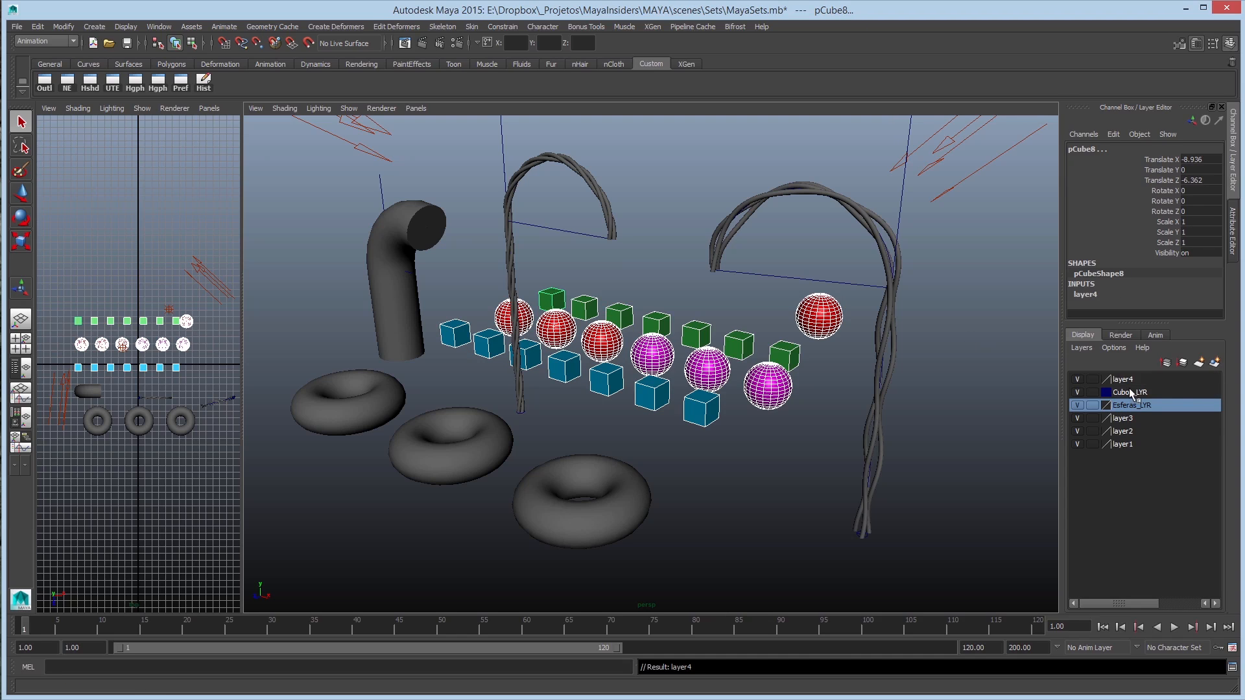
double_click(1128, 379)
double_click(208, 275)
type("Objetos_Com_")
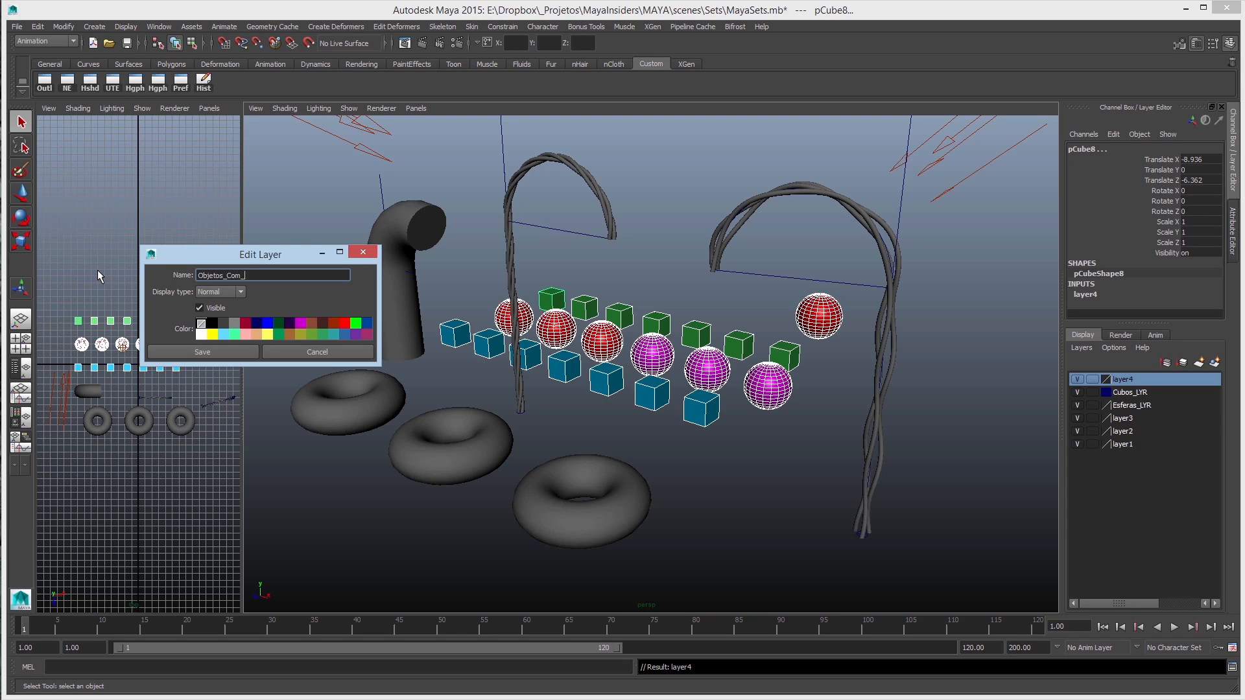
type("Shader_LYR")
left_click(245, 324)
left_click(202, 352)
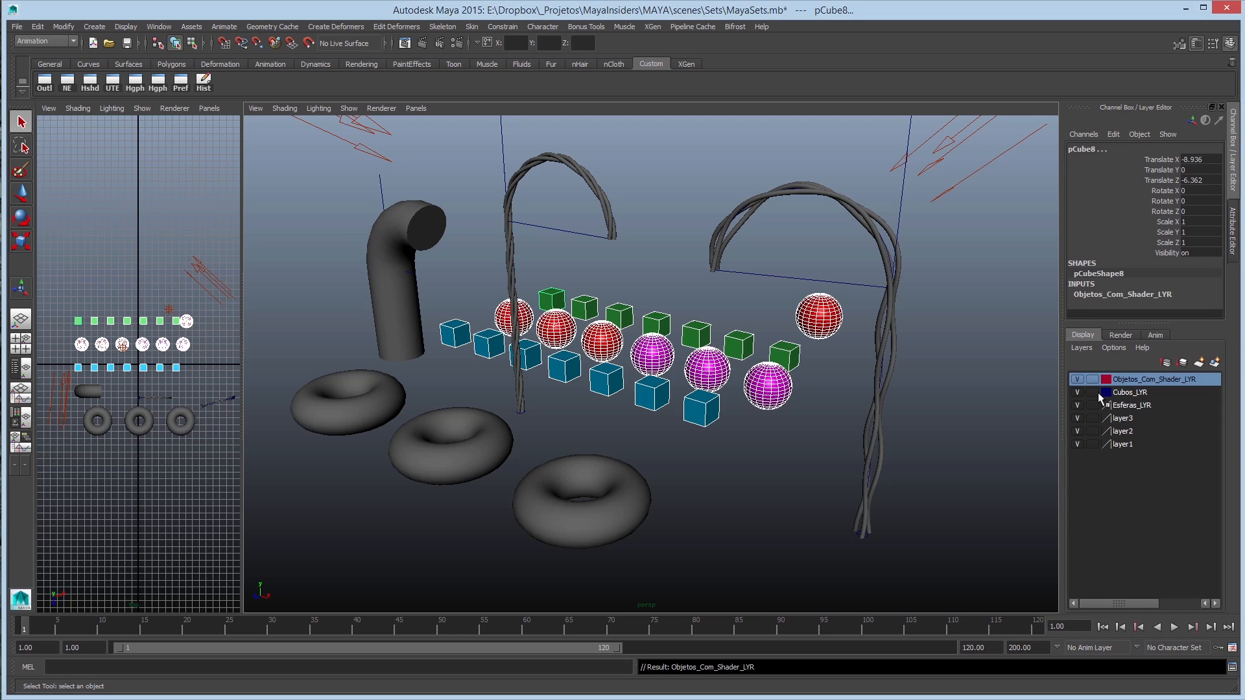
Test the visibility toggles of Objetos_Com_Shader_LYR and Cubos_LYR.
left_click(1076, 379)
left_click(1077, 379)
left_click(1076, 380)
left_click(1077, 379)
left_click(1078, 392)
left_click(1078, 391)
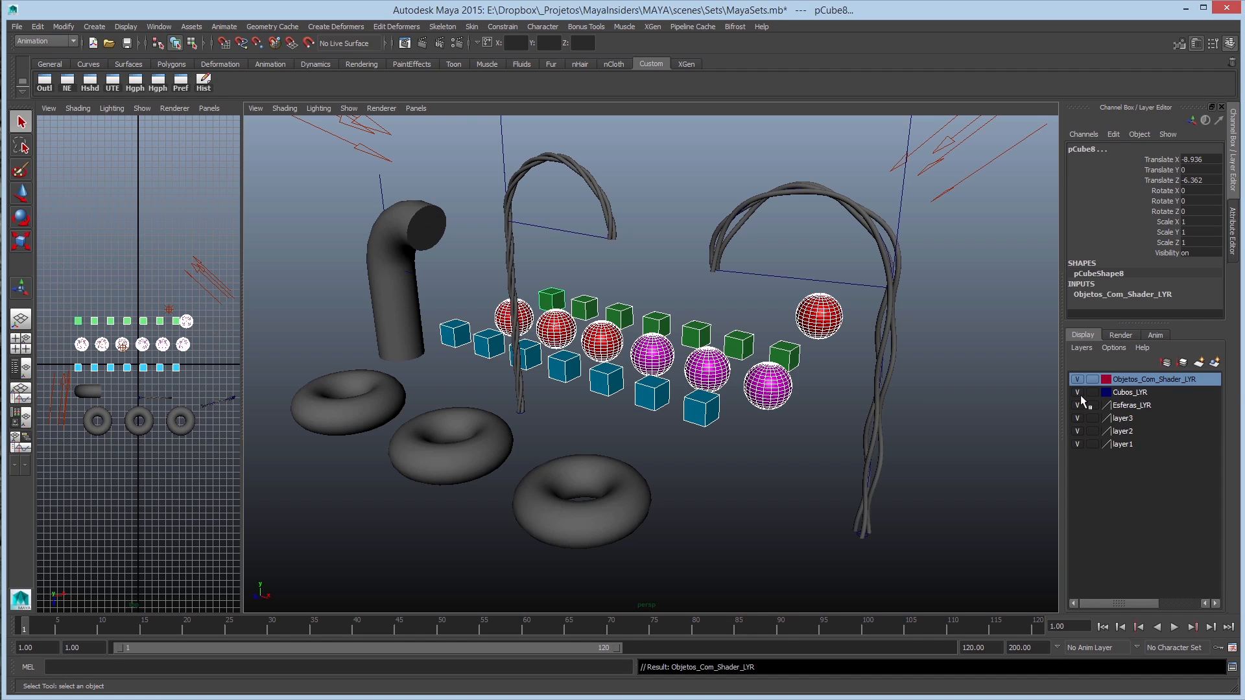
Turn off the visibility of Cubos_LYR and Esferas_LYR and clear the object selection.
left_click(1118, 392)
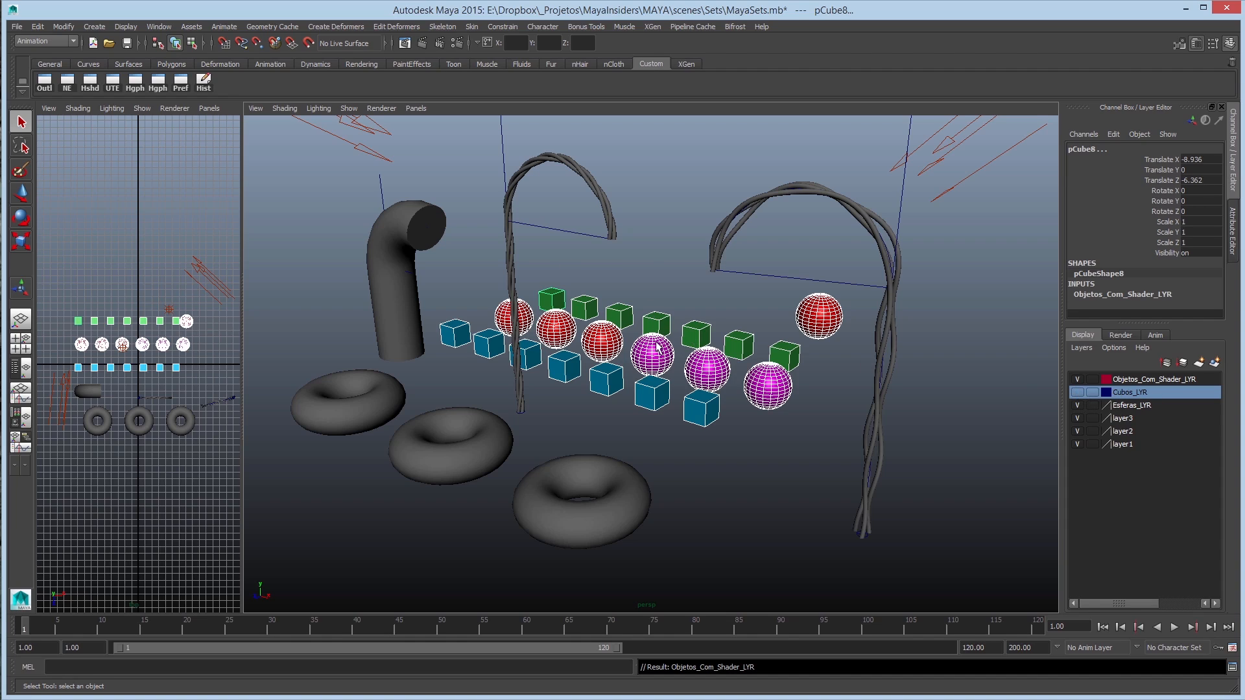
left_click(1078, 405)
left_click(640, 263)
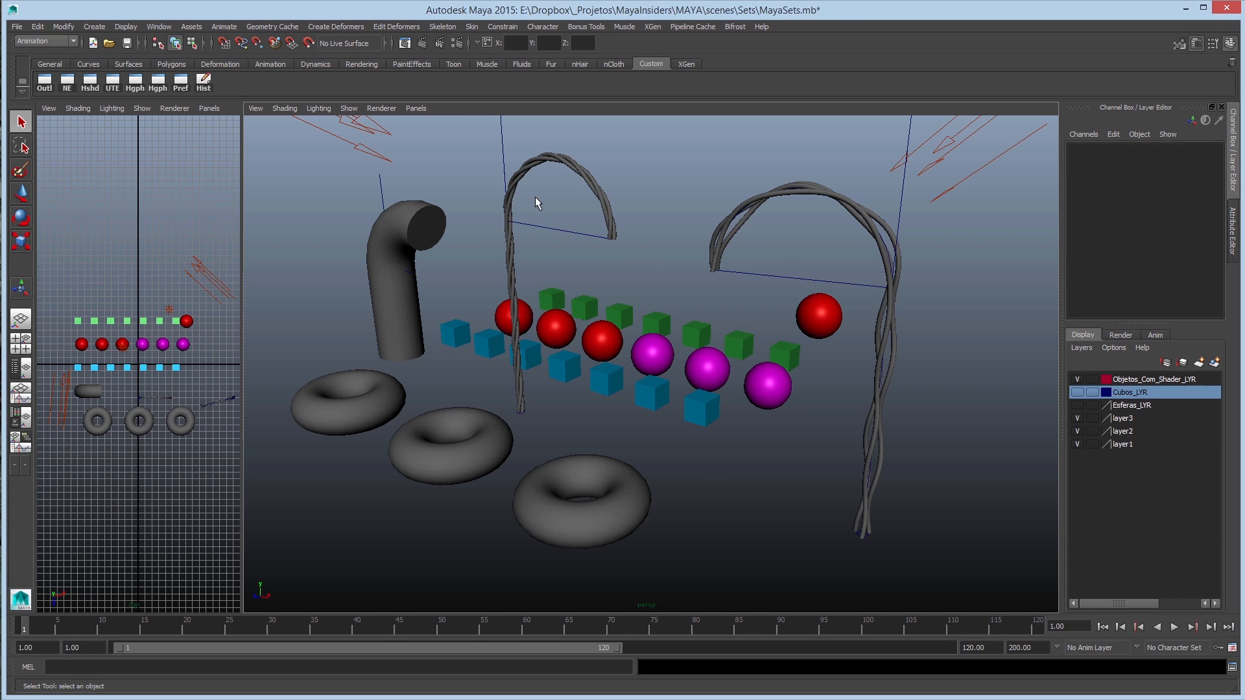
Select the large gray sphere away from the other objects and frame it in the perspective view.
scroll(582, 244, "down", 3)
scroll(585, 282, "up", 3)
middle_click_drag(429, 406, 545, 371, "alt")
scroll(546, 370, "up", 3)
left_click_drag(546, 371, 536, 380, "alt")
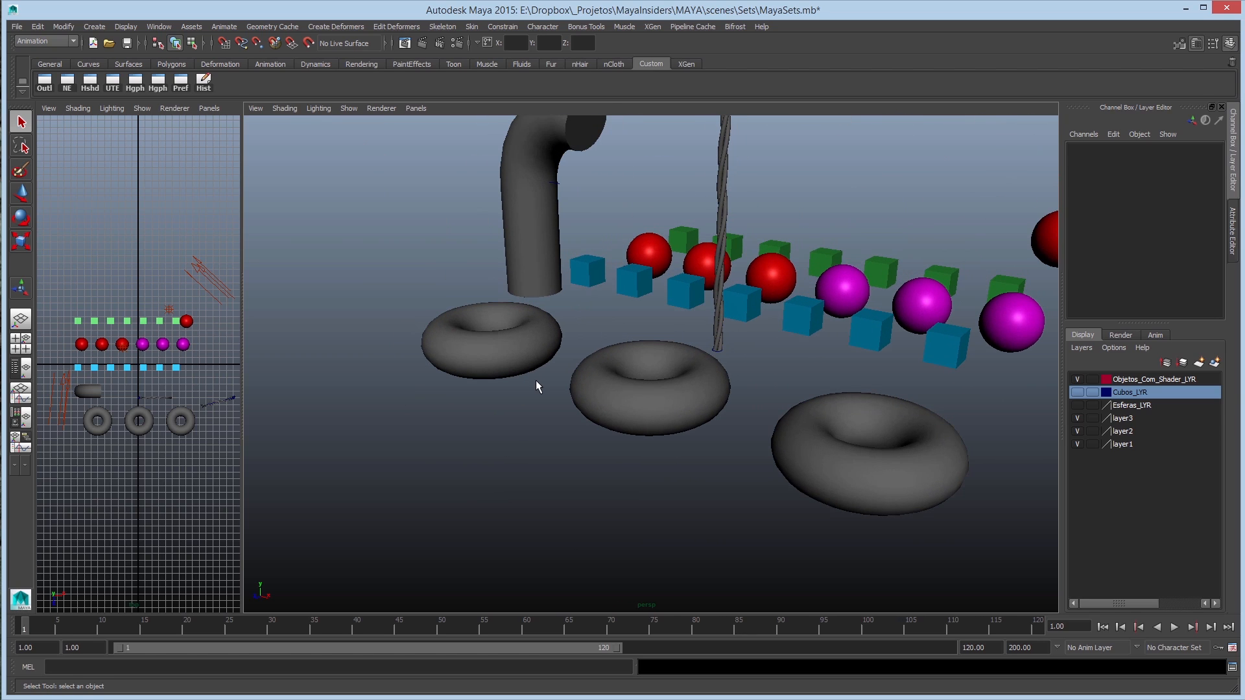
left_click_drag(598, 368, 577, 380, "alt")
right_click_drag(682, 364, 514, 364, "alt")
middle_click_drag(515, 364, 692, 292, "alt")
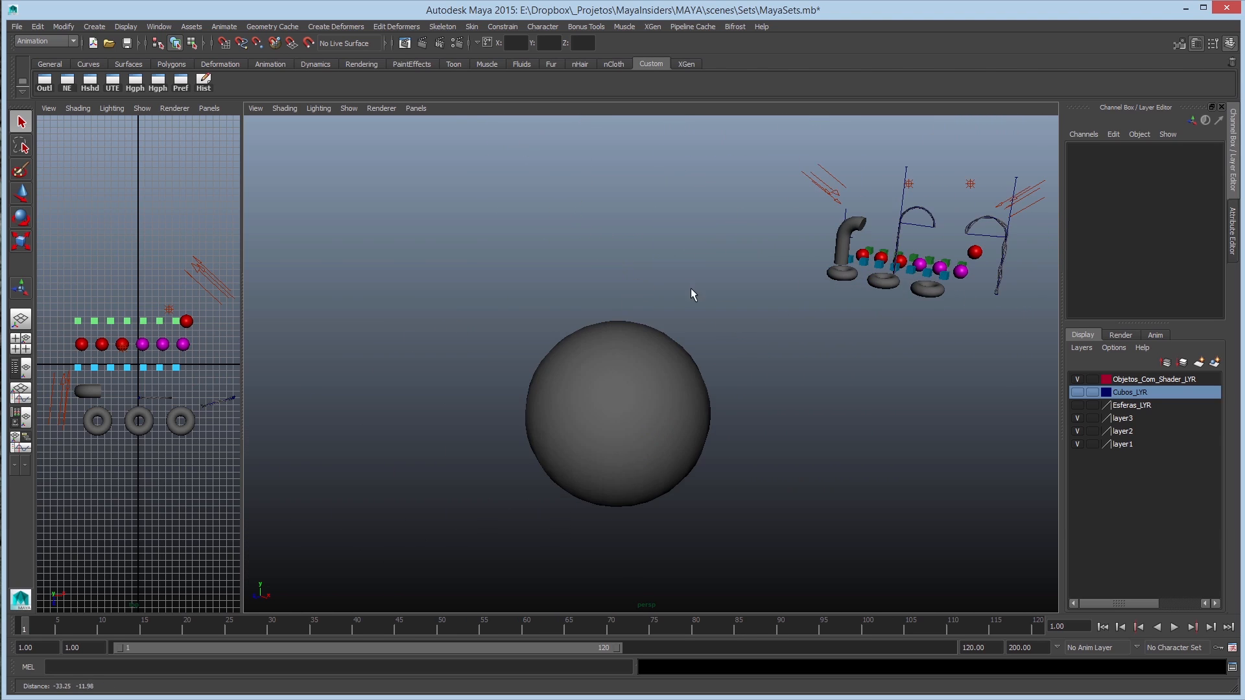
left_click(650, 417)
key("f")
right_click_drag(783, 386, 809, 444, "alt")
left_click_drag(809, 445, 748, 431, "alt")
middle_click_drag(747, 431, 688, 420, "alt")
right_click_drag(687, 420, 777, 445, "alt")
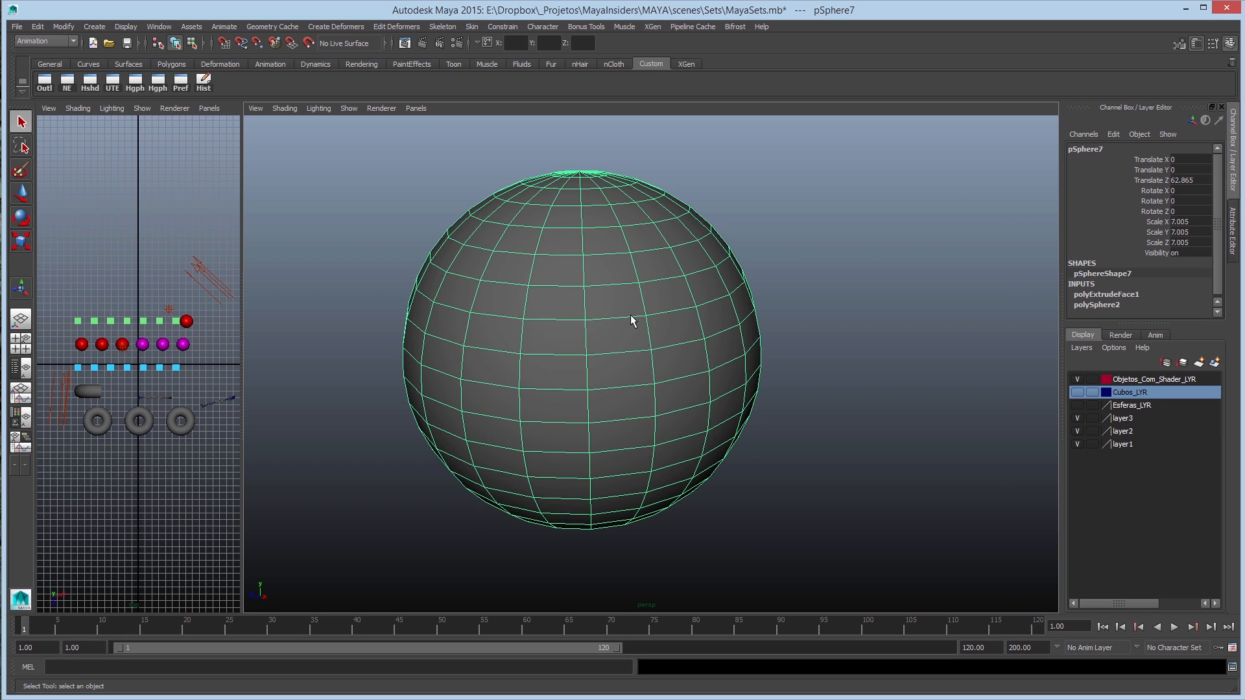
right_click_drag(593, 282, 611, 300)
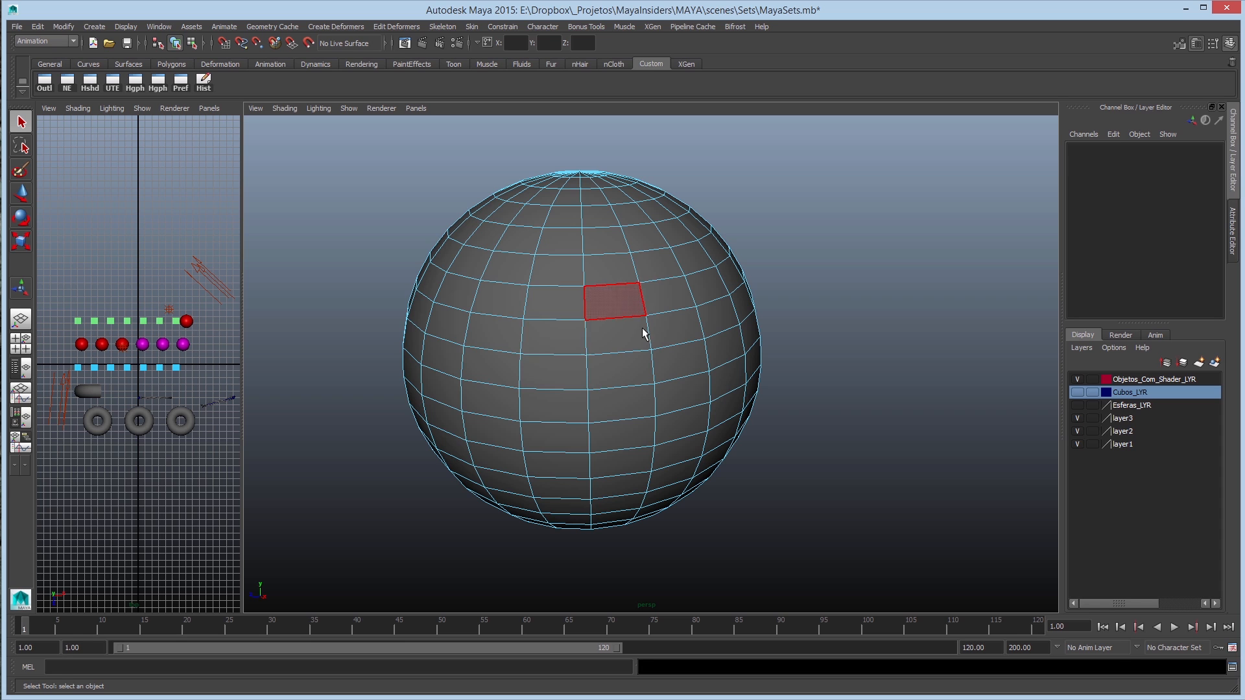
left_click_drag(581, 307, 611, 333, "alt")
left_click_drag(630, 280, 569, 324, "alt")
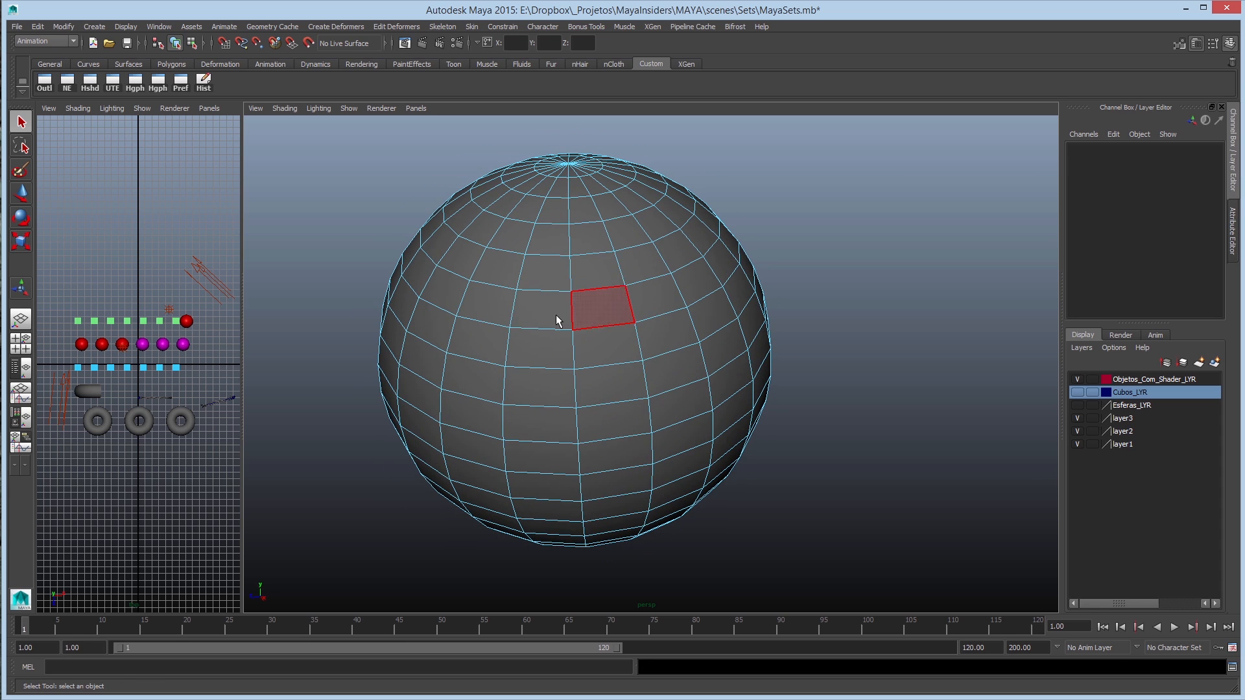
right_click(607, 253)
left_click(663, 238)
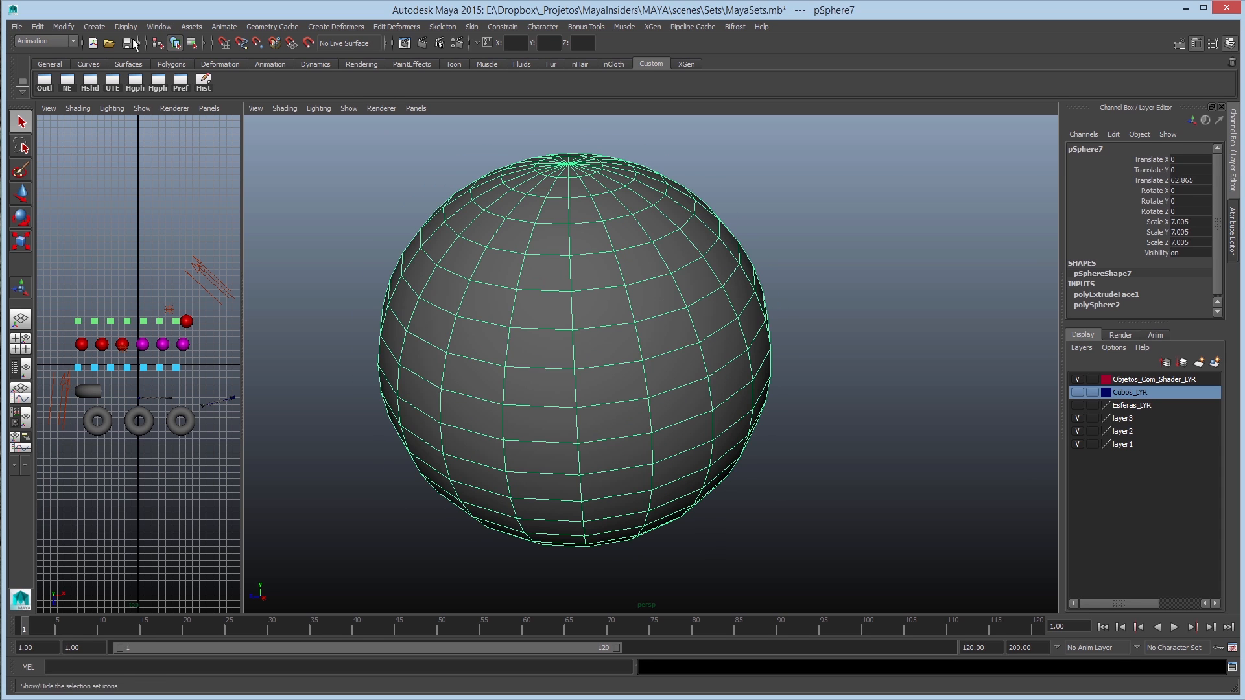
Open the Outliner and select all the outer faces of the large gray sphere in face mode.
left_click(159, 27)
left_click(200, 120)
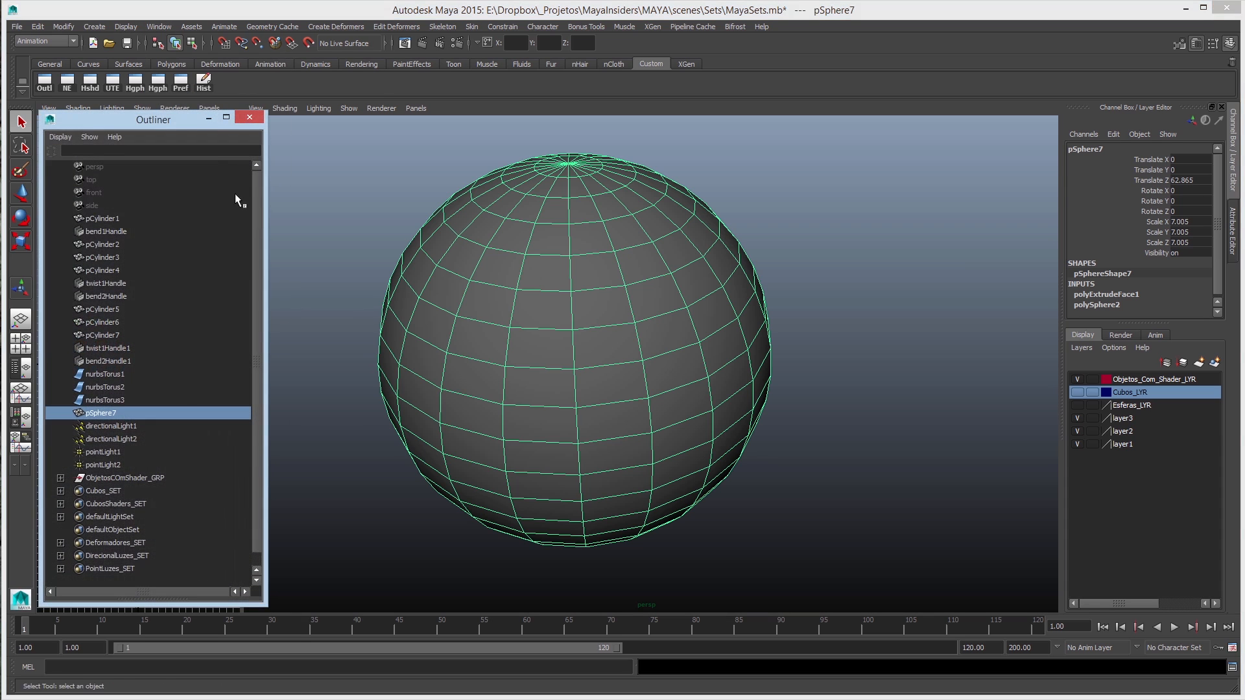
left_click(875, 330)
left_click(623, 413)
left_click_drag(622, 412, 555, 395, "alt")
scroll(583, 370, "up", 3)
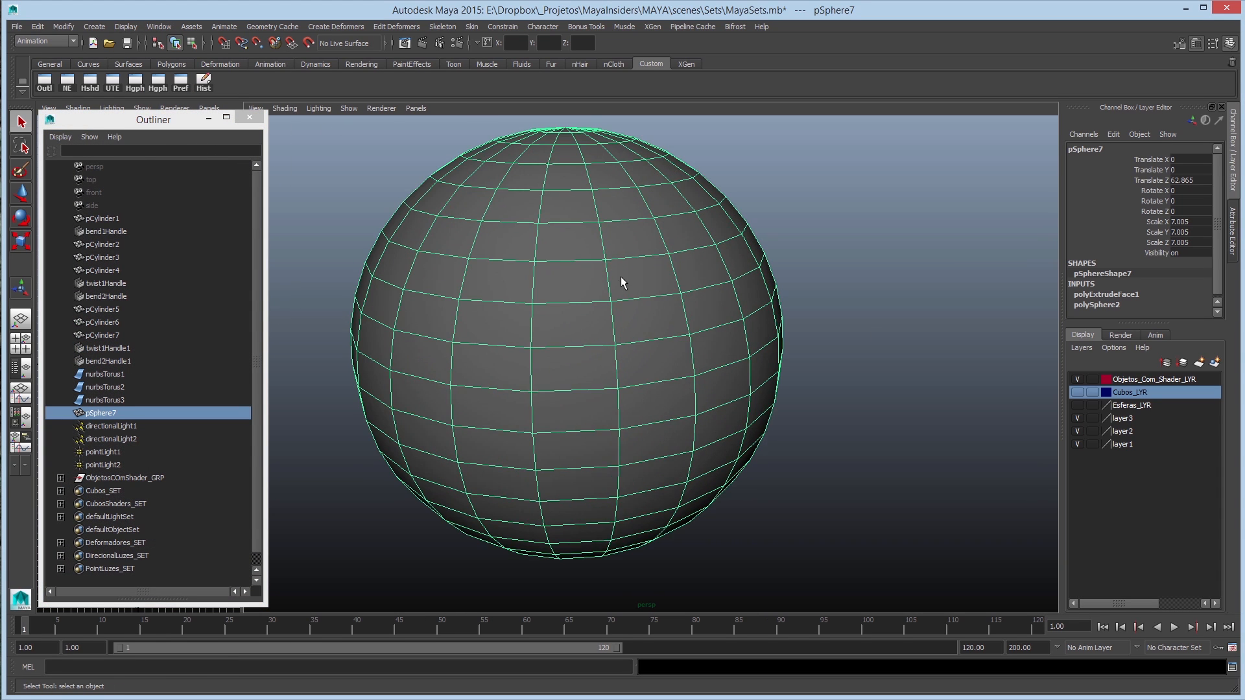
right_click_drag(622, 281, 644, 342)
left_click(651, 352)
left_click_drag(703, 379, 599, 395, "alt")
scroll(539, 408, "up", 5)
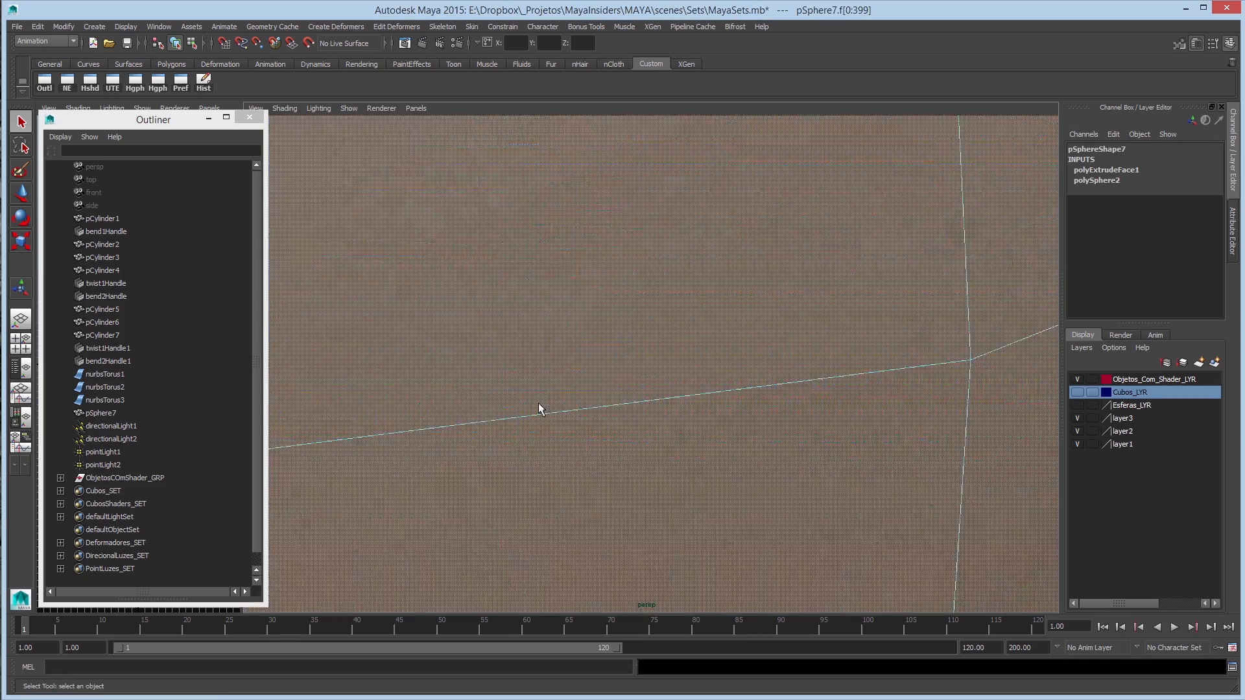
Inspect the sphere's face selection and inner shell in wireframe display, and return to shaded display.
scroll(600, 402, "down", 4)
scroll(475, 311, "down", 6)
scroll(560, 321, "up", 3)
key("4")
scroll(444, 328, "up", 2)
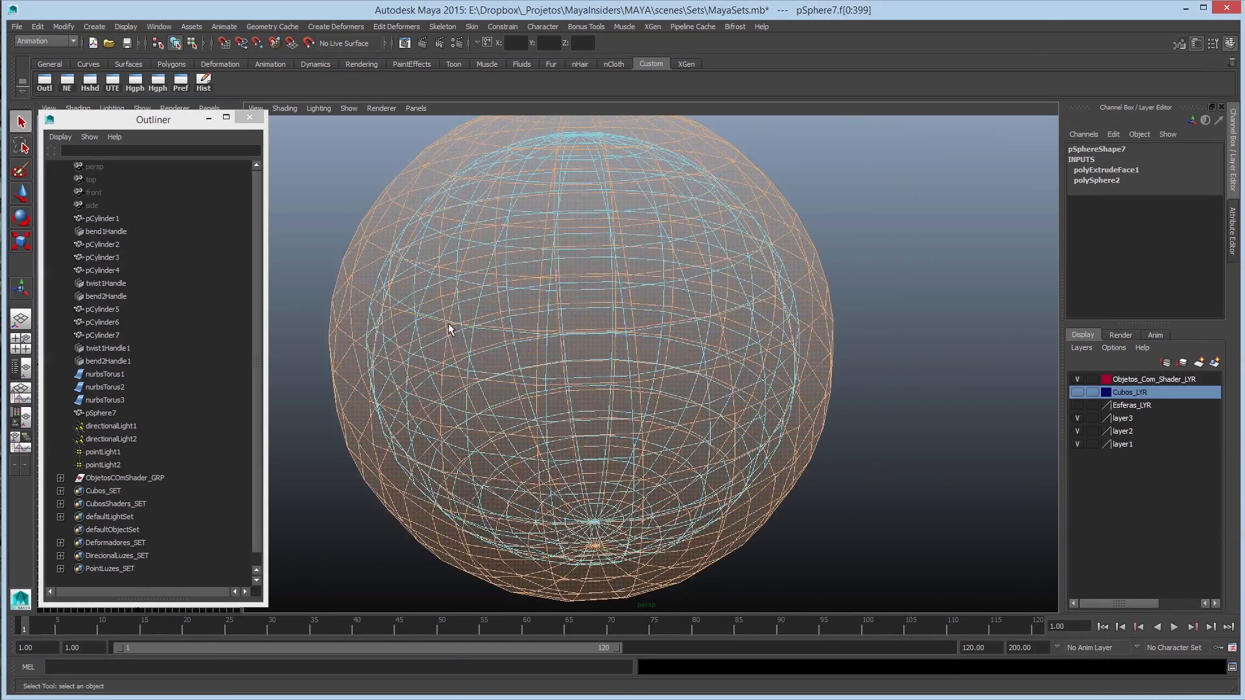
scroll(459, 194, "up", 2)
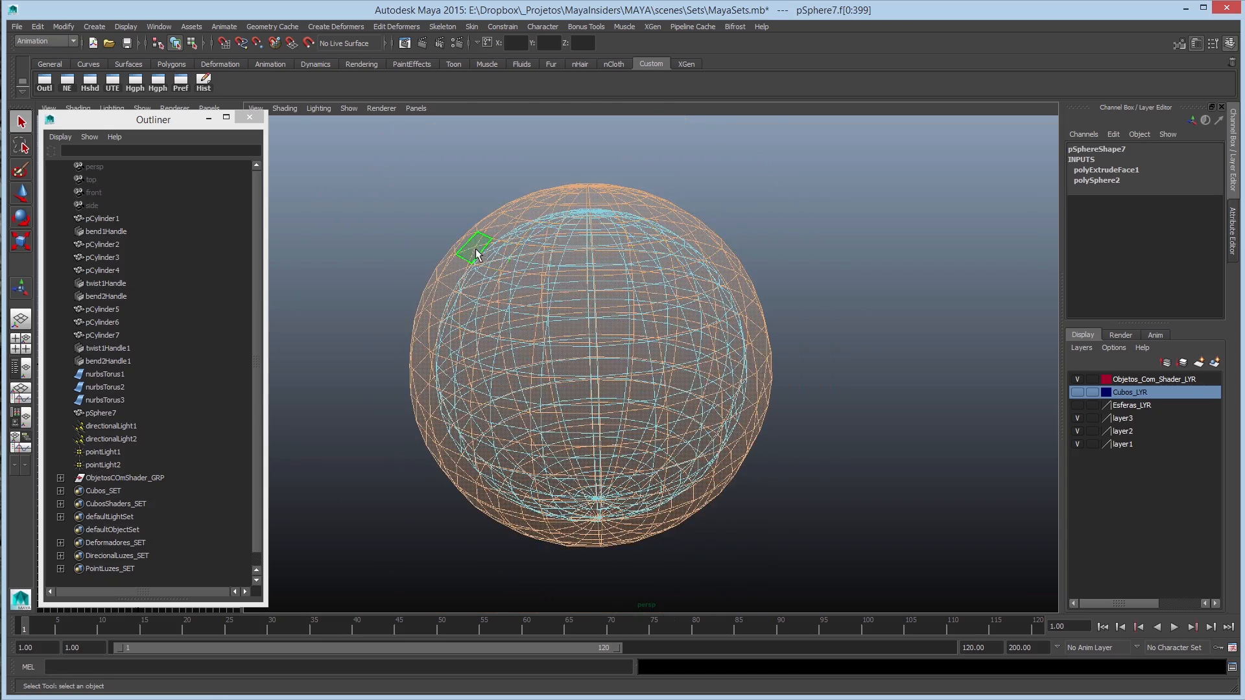
key("5")
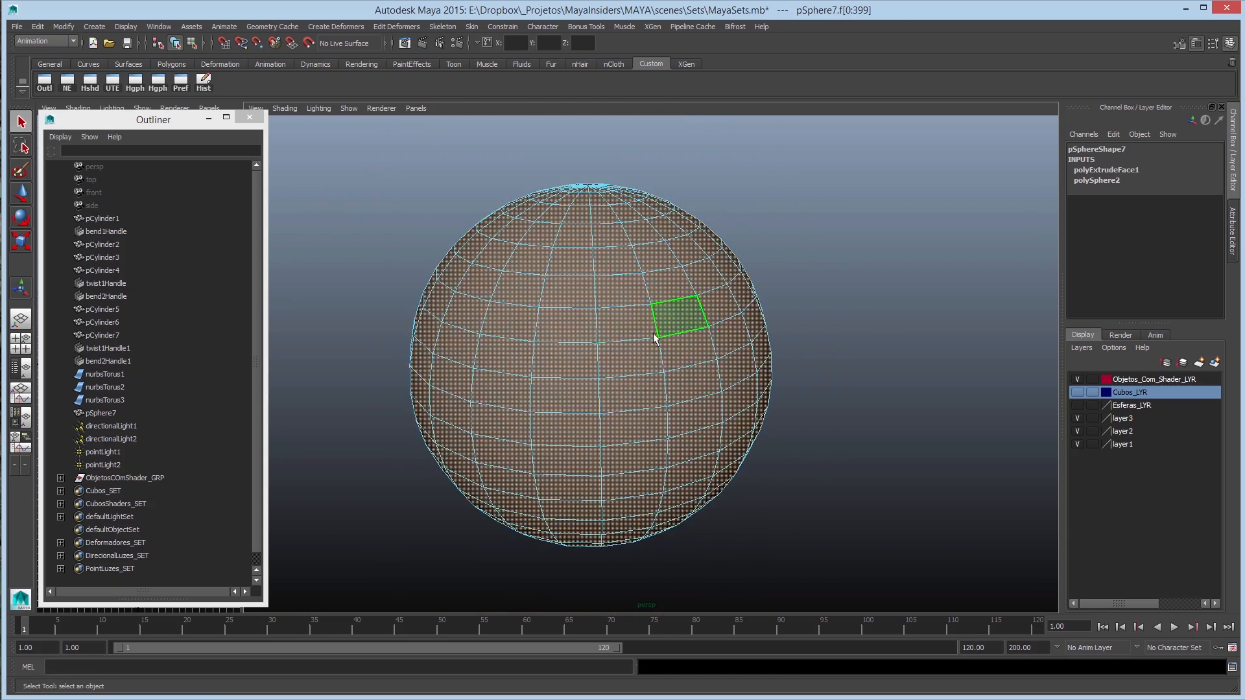
key("F8")
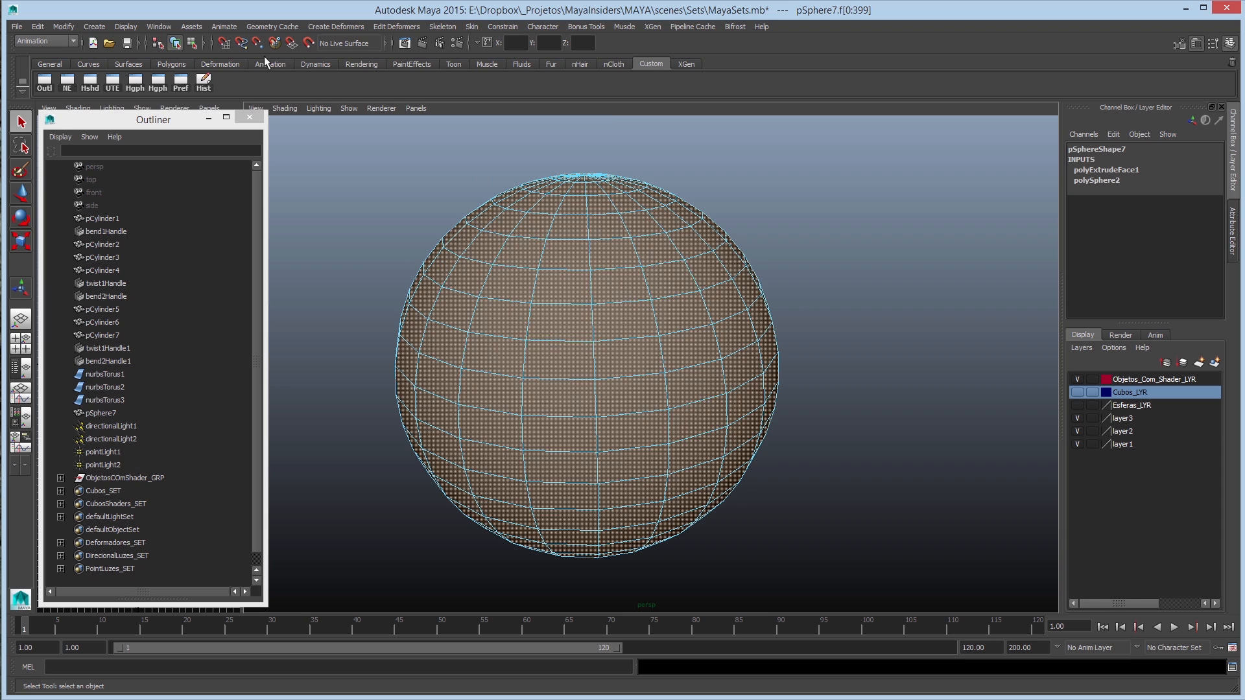
Create a set from the sphere's selected faces and name it Esfera_Faces_Fora_SET.
left_click(95, 26)
mouse_move(121, 286)
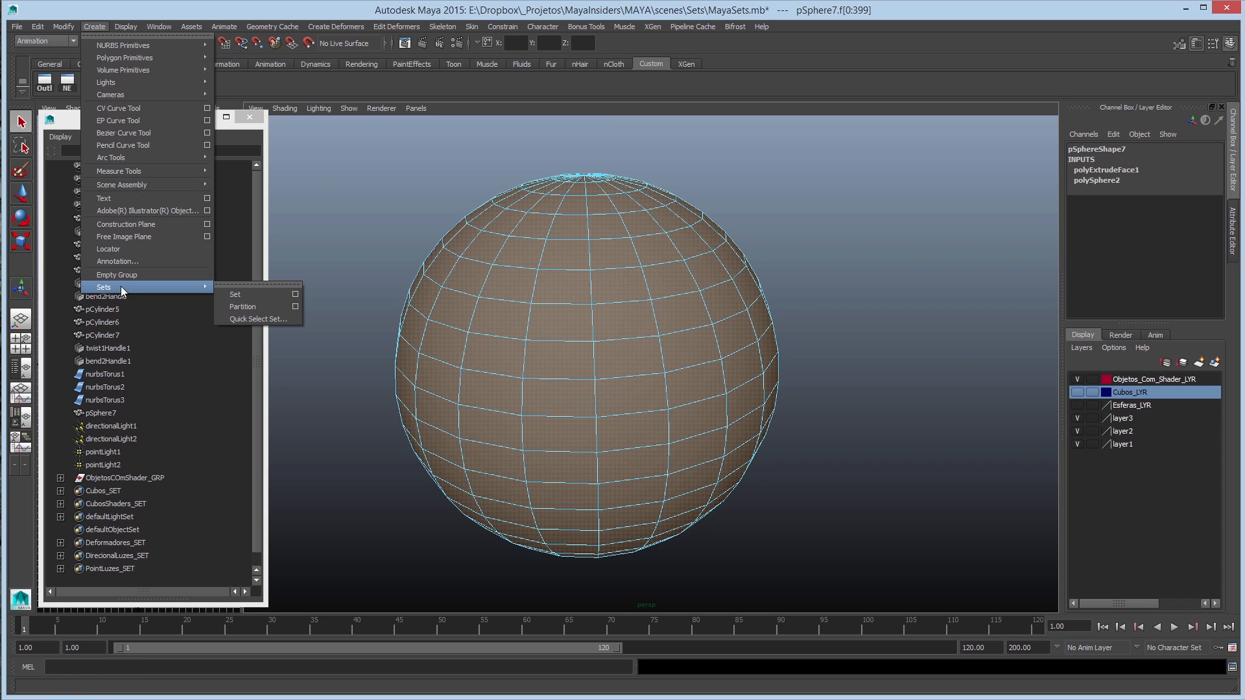
left_click(243, 293)
scroll(140, 476, "down", 1)
double_click(92, 569)
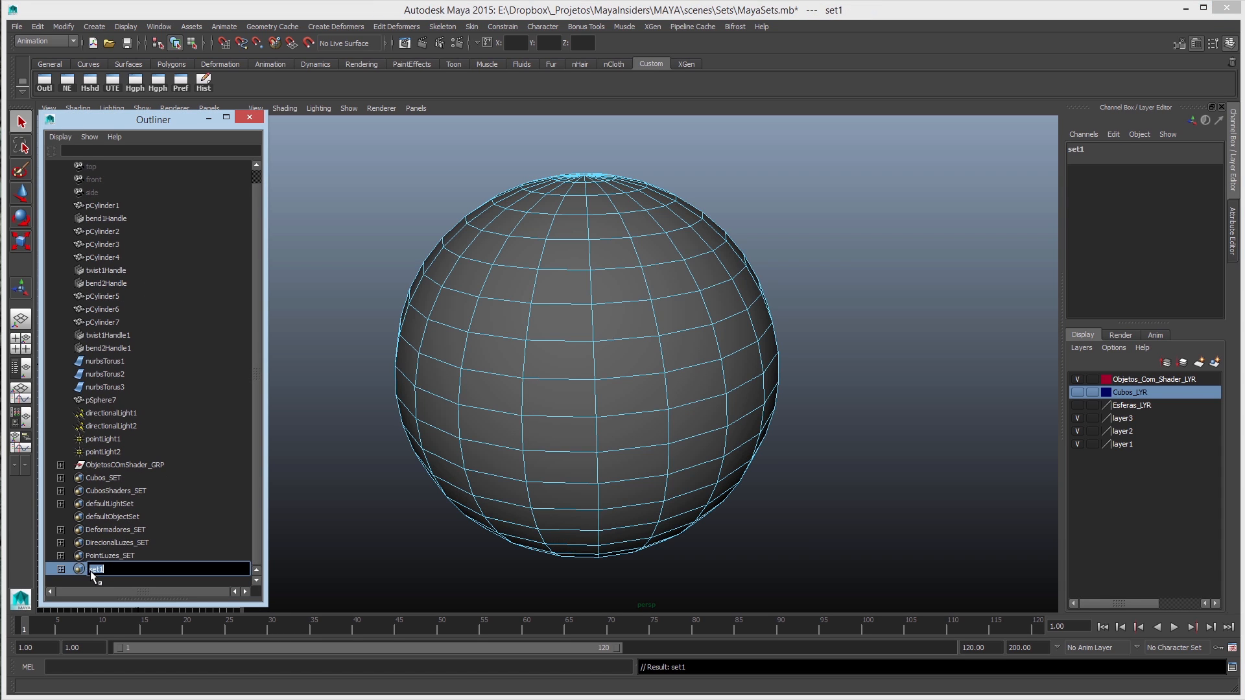
type("Esfera_Faces_Fora")
key("BackSpace")
key("BackSpace")
type("ora_SET")
key("Return")
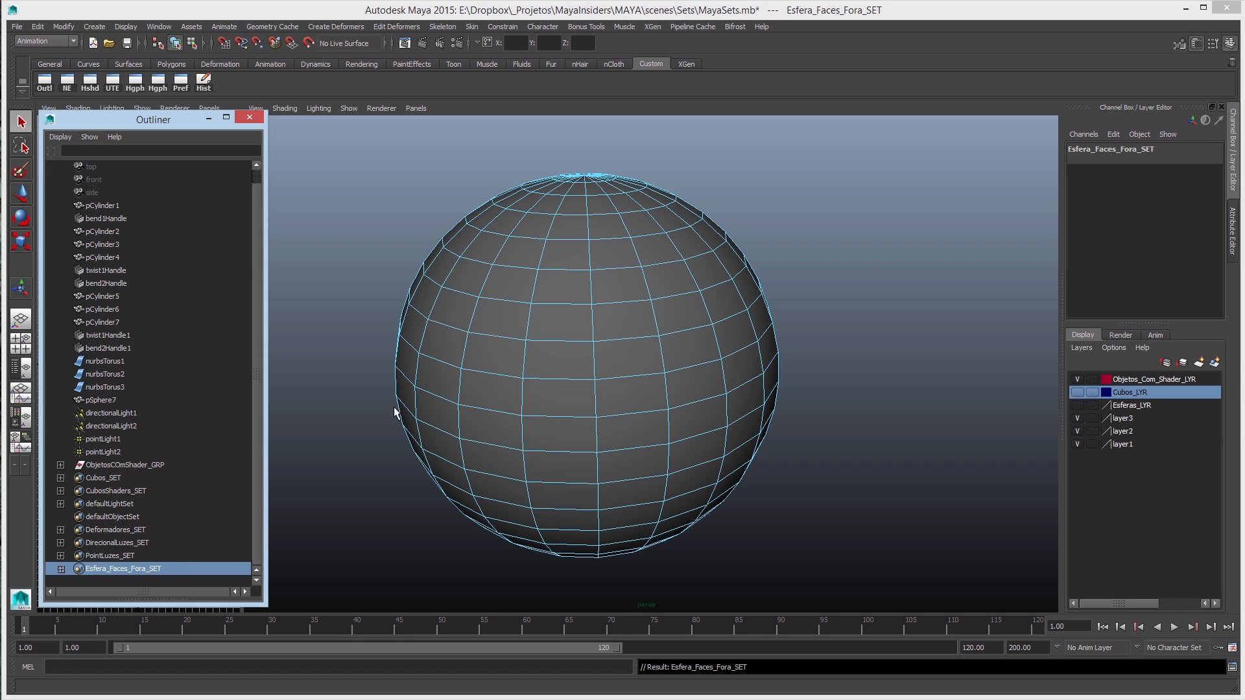
Bring the view inside the large gray sphere and select all the faces of its inner shell.
middle_click_drag(458, 475, 470, 430, "alt")
right_click_drag(717, 336, 811, 454, "alt")
right_click_drag(578, 301, 758, 389, "alt")
mouse_move(576, 322)
right_mouse_down("alt")
mouse_move(728, 371)
mouse_move(566, 320)
right_mouse_up("alt")
left_click(680, 344)
right_click_drag(732, 343, 557, 312, "alt")
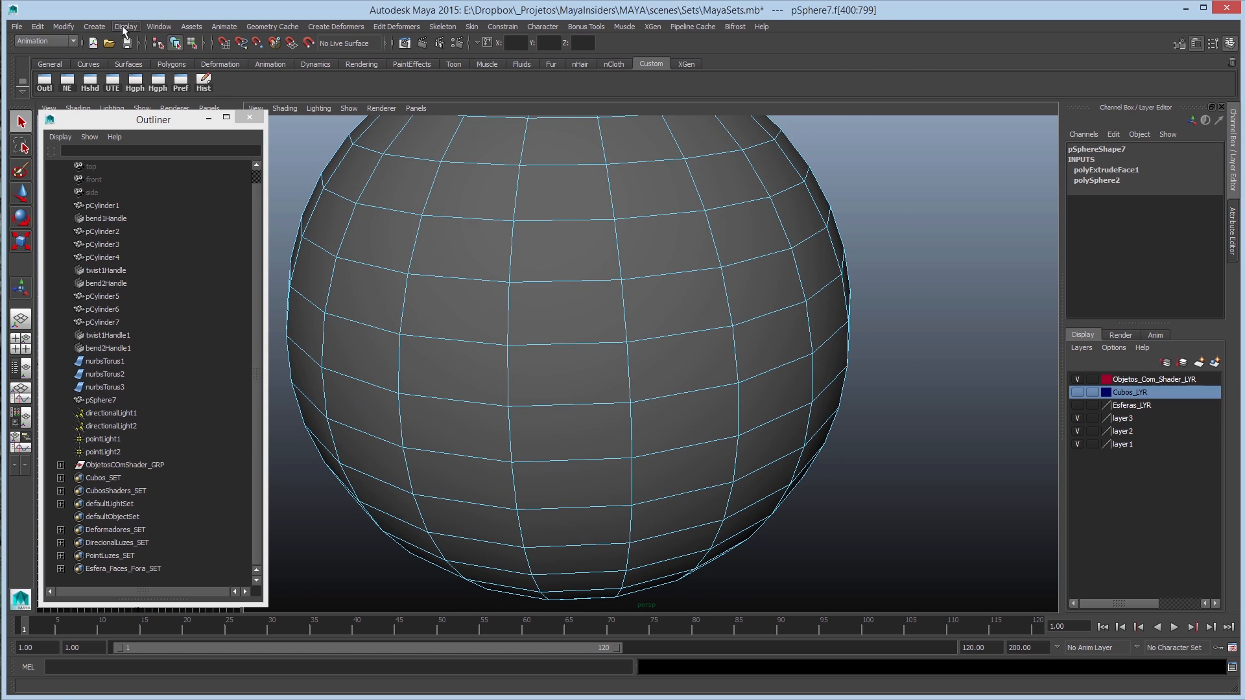
Create a set from the sphere's selected inner faces and enter Esfera_Faces_Fora_SET as its name.
left_click(94, 27)
mouse_move(110, 287)
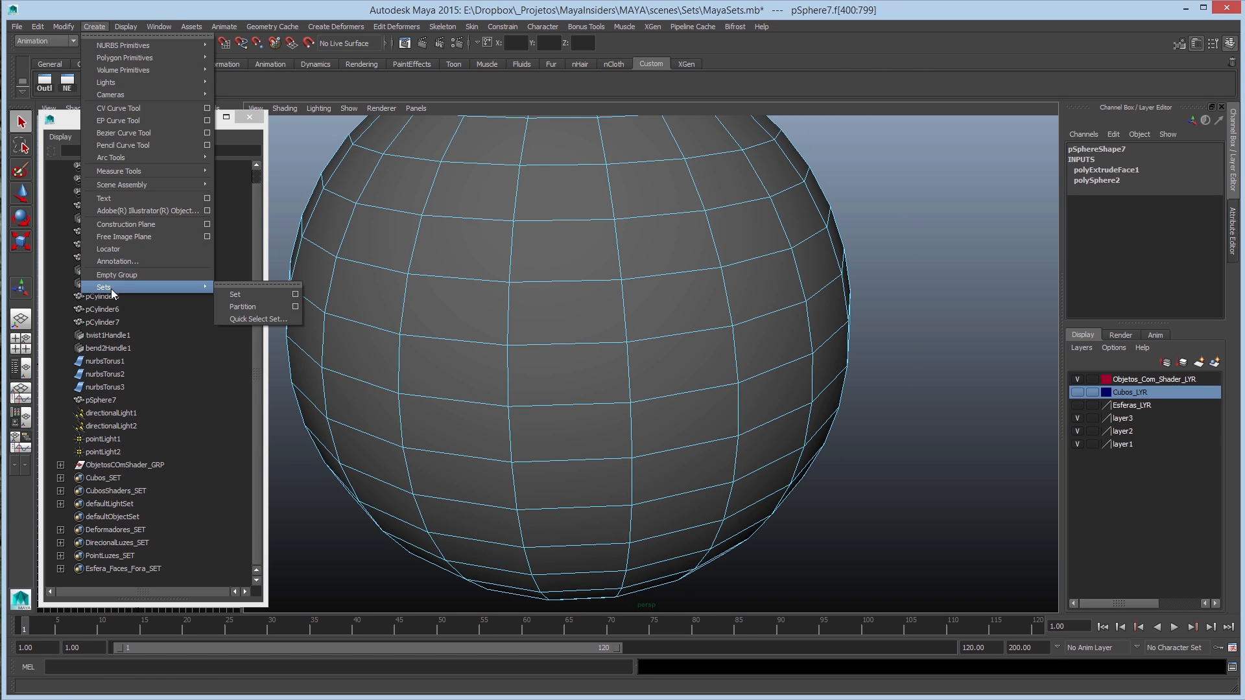
left_click(240, 291)
double_click(96, 568)
type("Esfera_Fac")
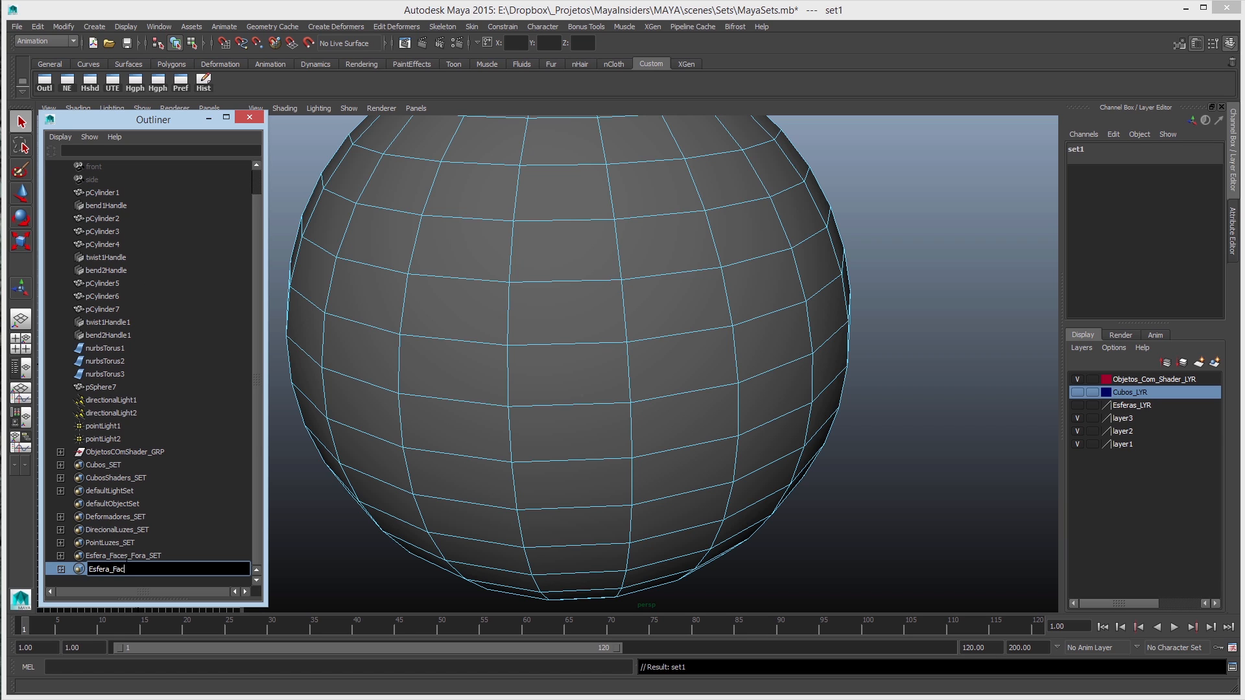
type("es_Fora_SET")
key("Return")
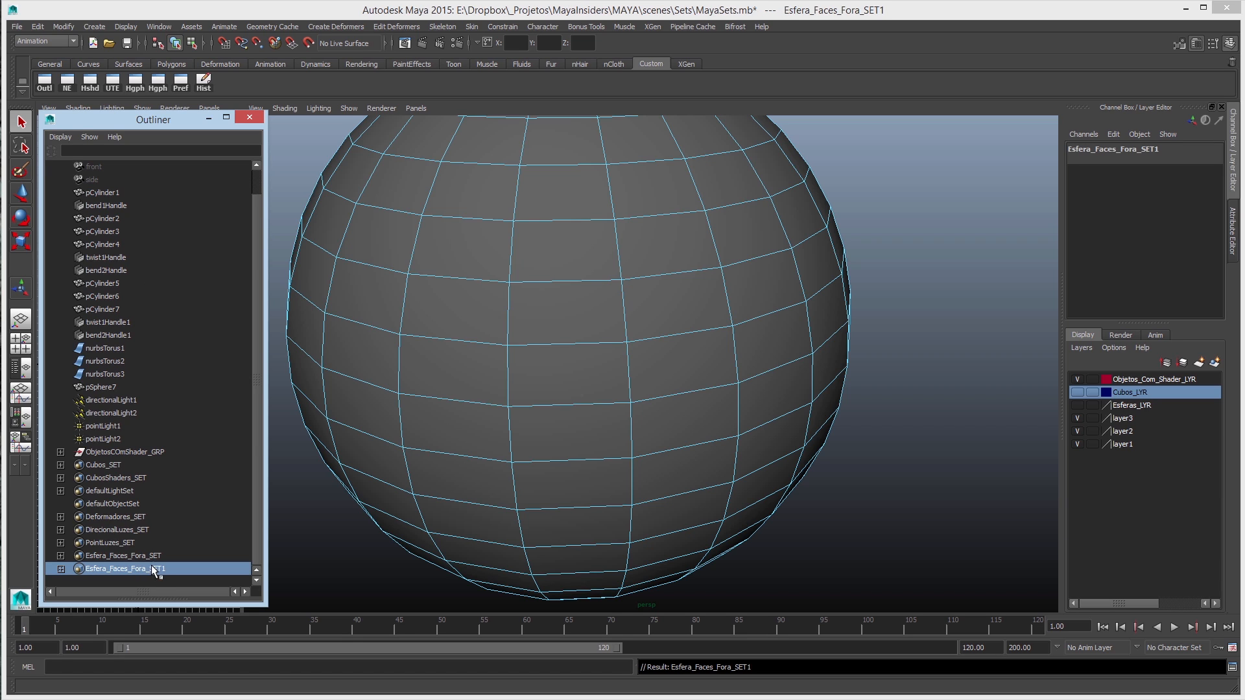
Rename the inner-face set as Esfera_Faces_Dentro_SET.
double_click(149, 568)
left_click(147, 570)
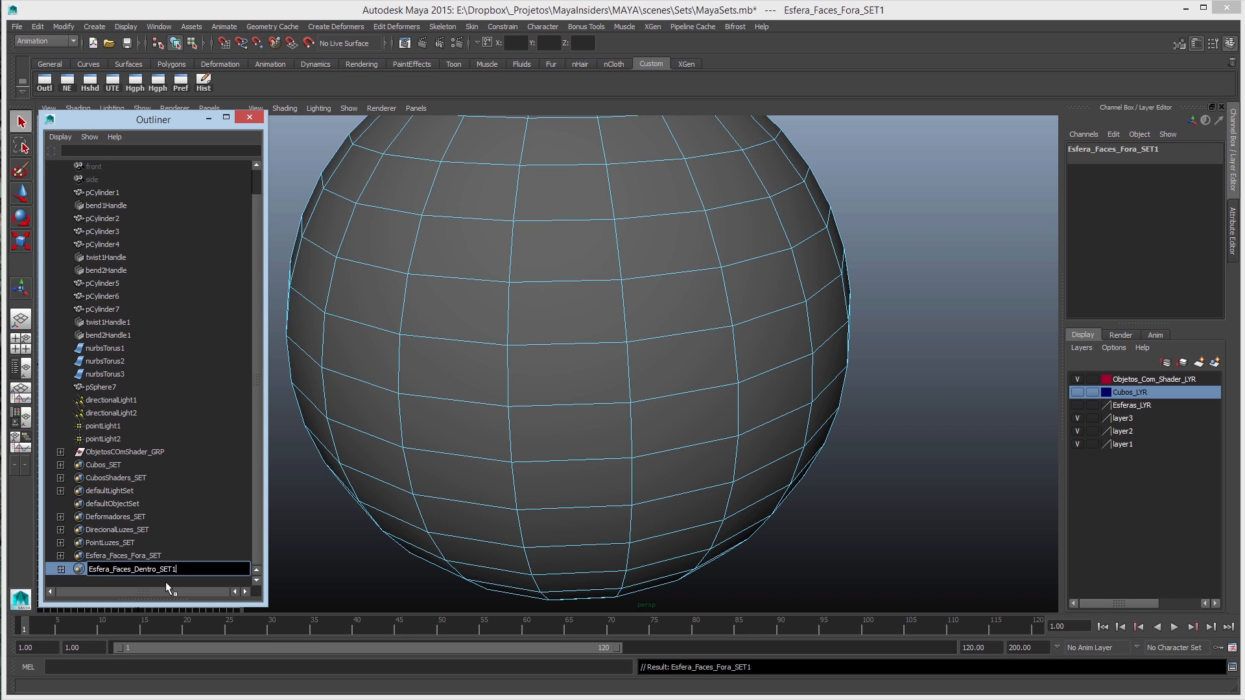
key("BackSpace")
key("Return")
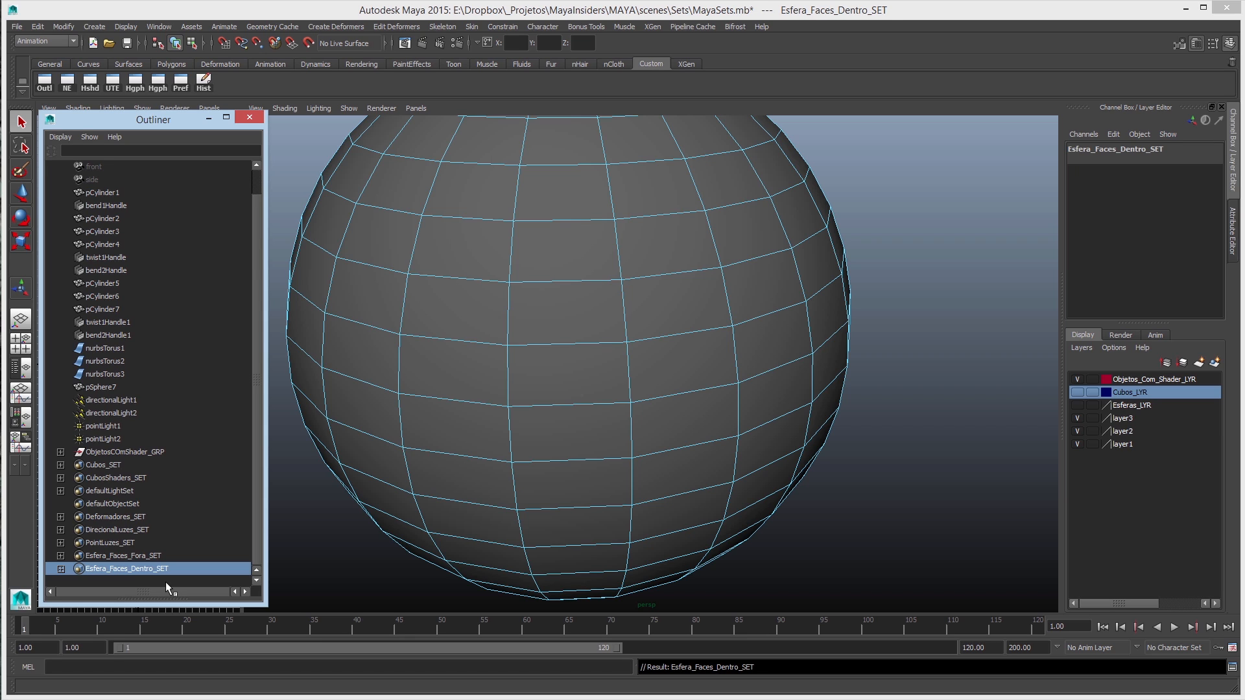
Expand Esfera_Faces_Fora_SET in the Outliner and examine its individual member faces against the sphere.
left_click(60, 556)
scroll(131, 440, "down", 8)
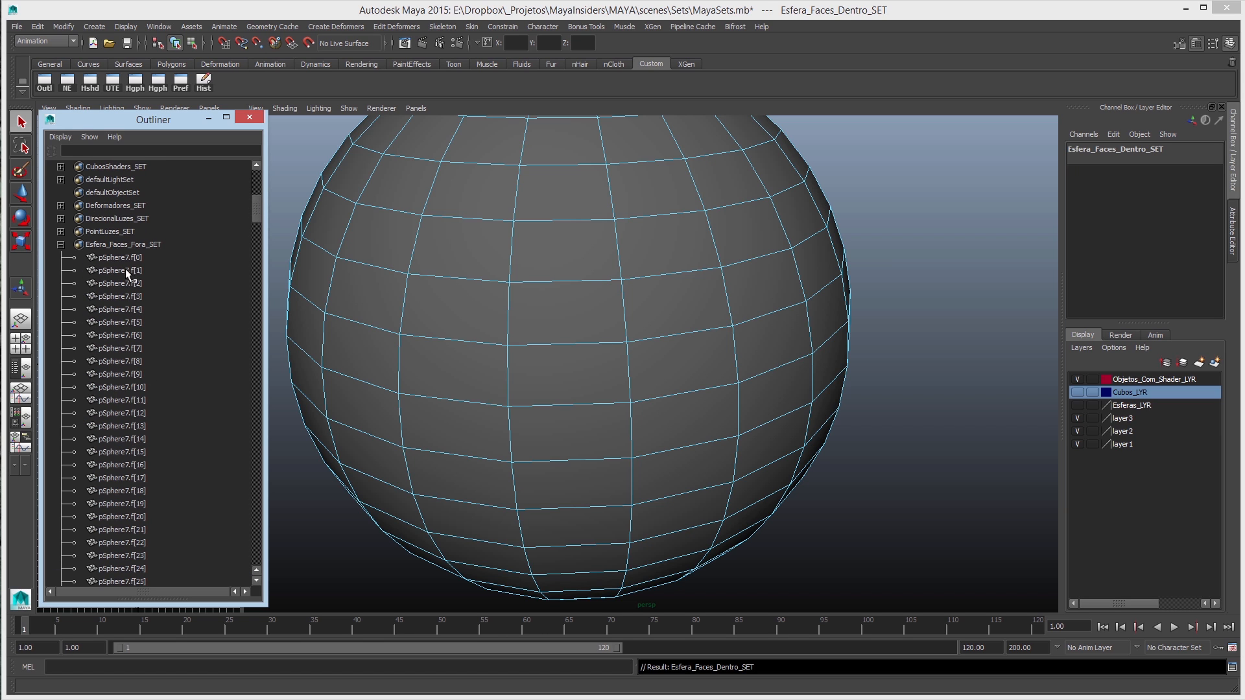
left_click(125, 259)
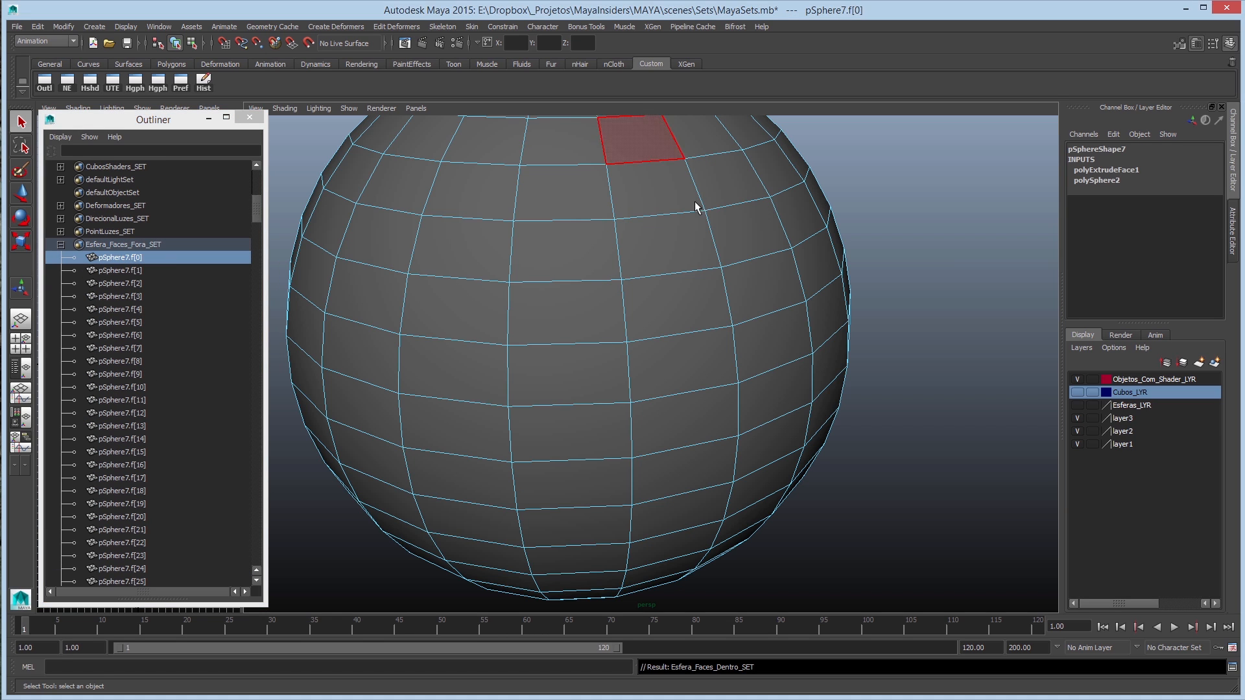
left_click(120, 426)
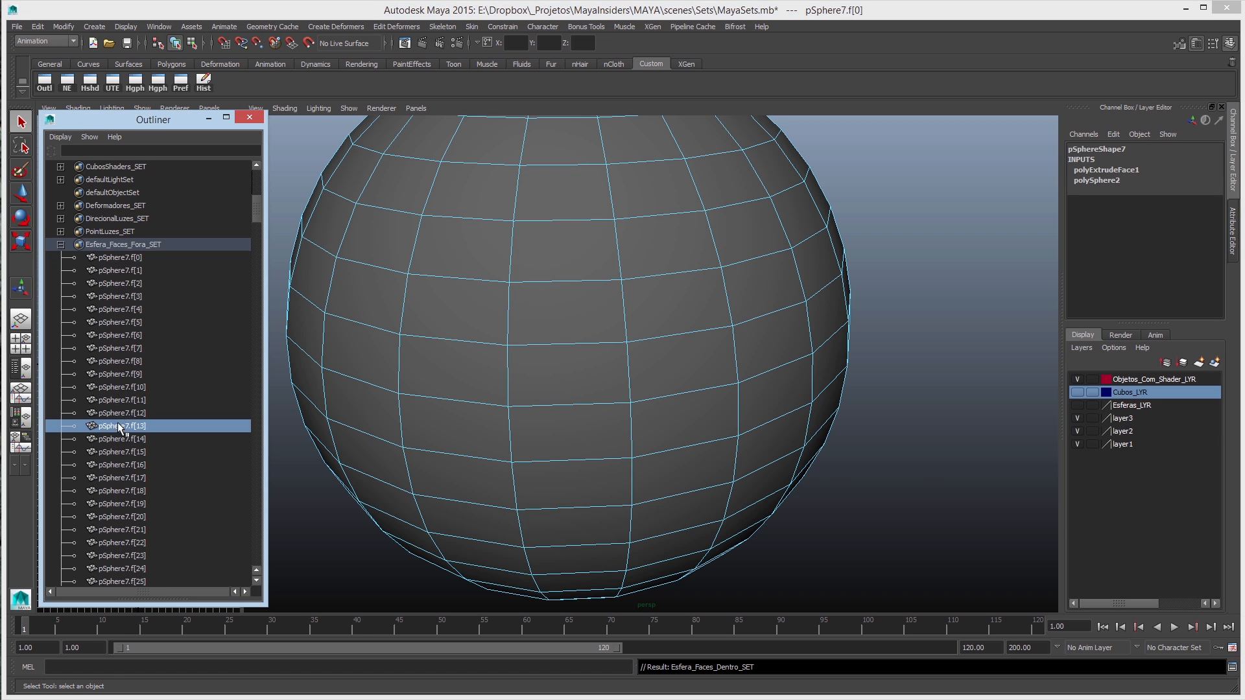
left_click(134, 258)
right_click_drag(586, 353, 475, 370, "alt")
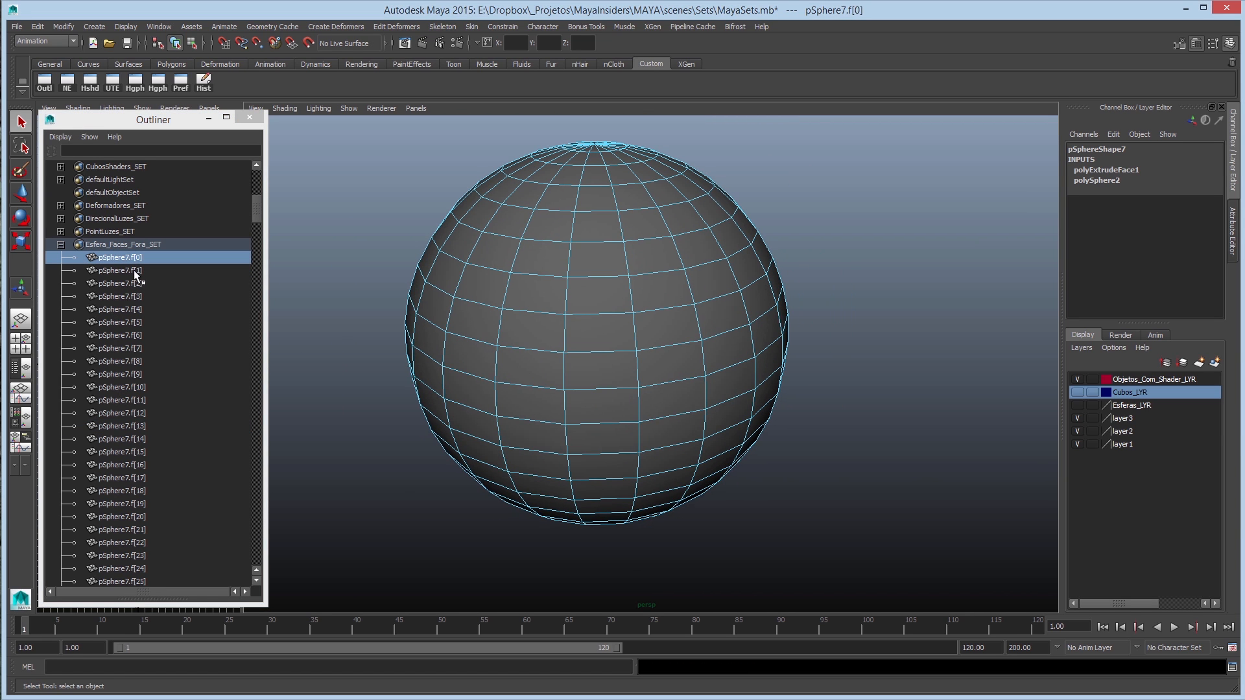
left_click(133, 272)
left_click(136, 261)
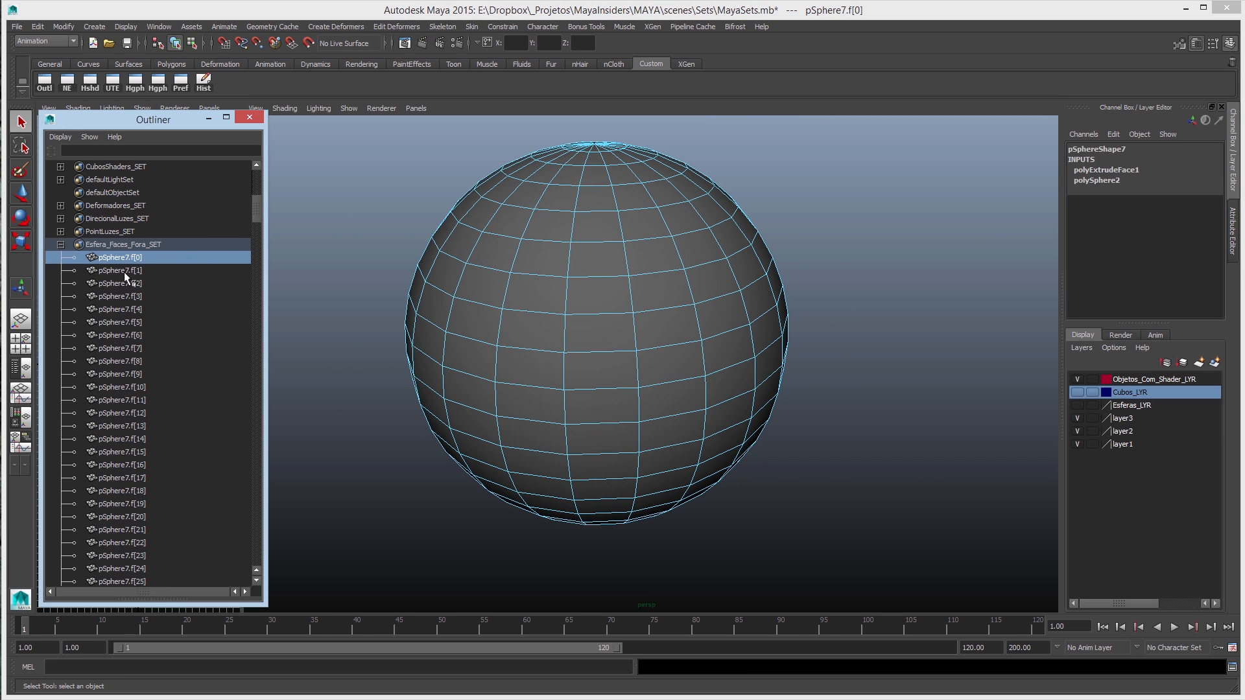
scroll(257, 210, "down", 3)
scroll(254, 211, "up", 3)
left_click(123, 245)
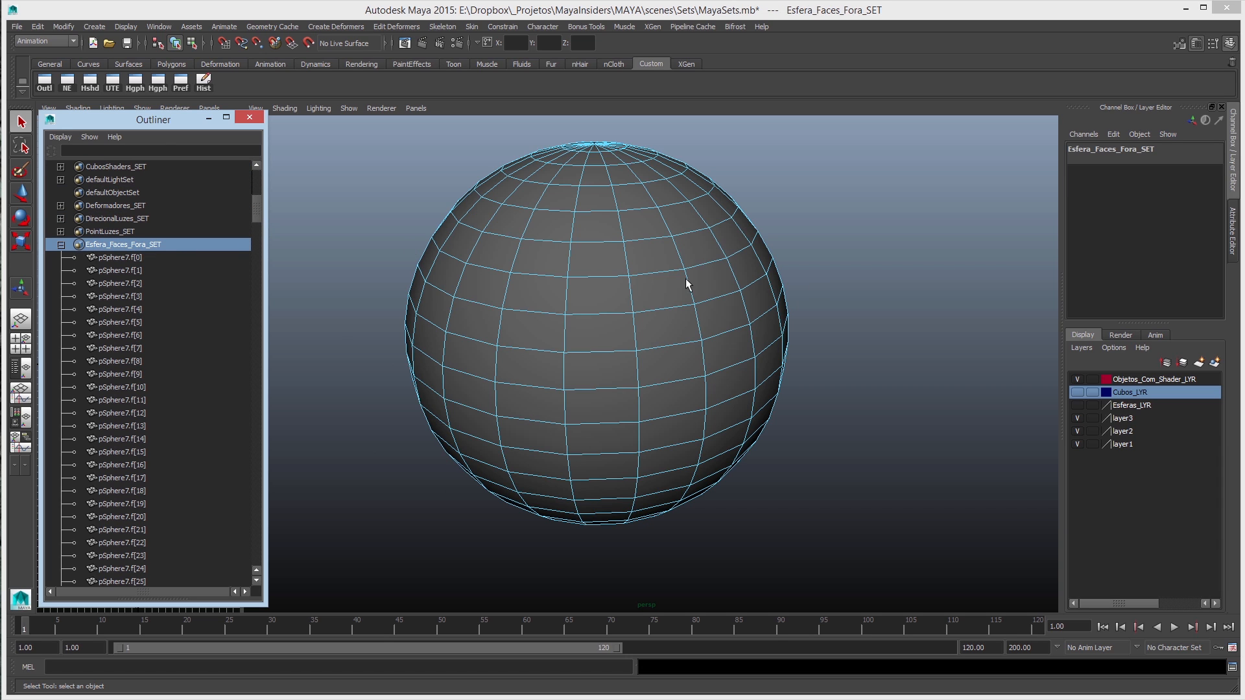
Examine the sphere's outer and inner shells in wireframe display and return to shaded display.
left_click_drag(906, 213, 950, 334)
left_click_drag(856, 208, 892, 360)
left_click_drag(835, 188, 768, 282)
left_click_drag(882, 255, 901, 304)
key("4")
left_click(728, 349)
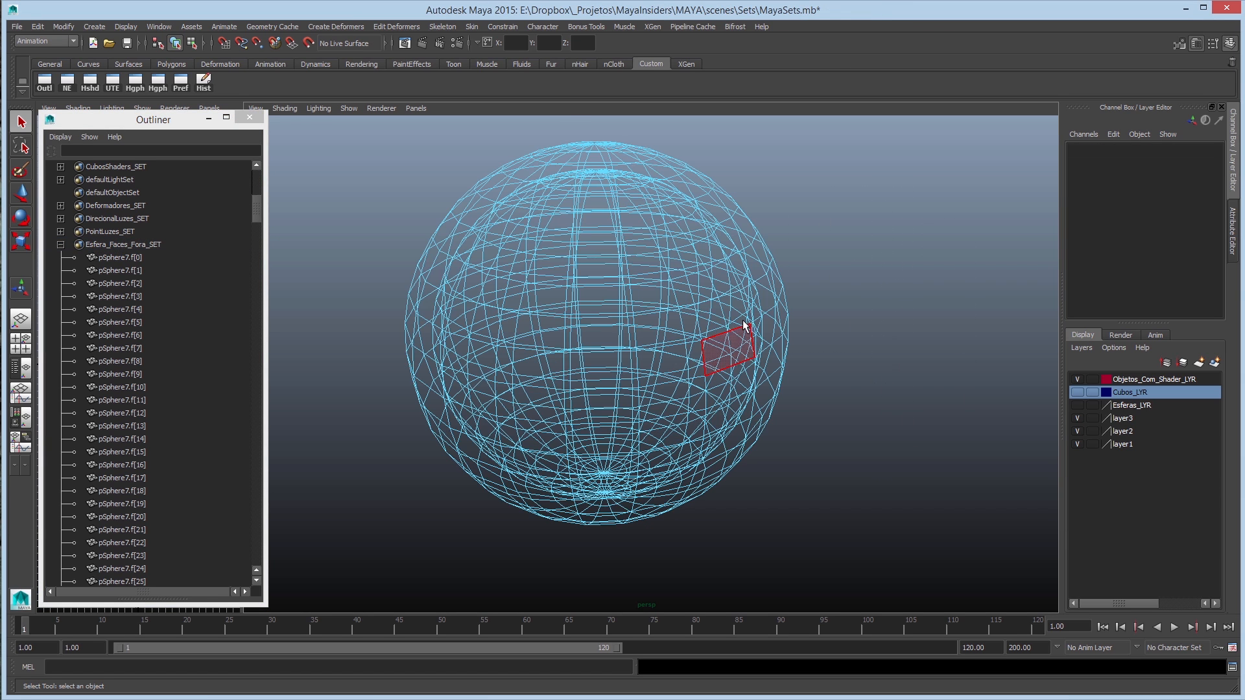
key("5")
Return the large gray sphere to object mode and select it as a whole object.
left_click(695, 248)
left_click(600, 270)
left_click(911, 292)
right_click_drag(912, 292, 609, 317, "alt")
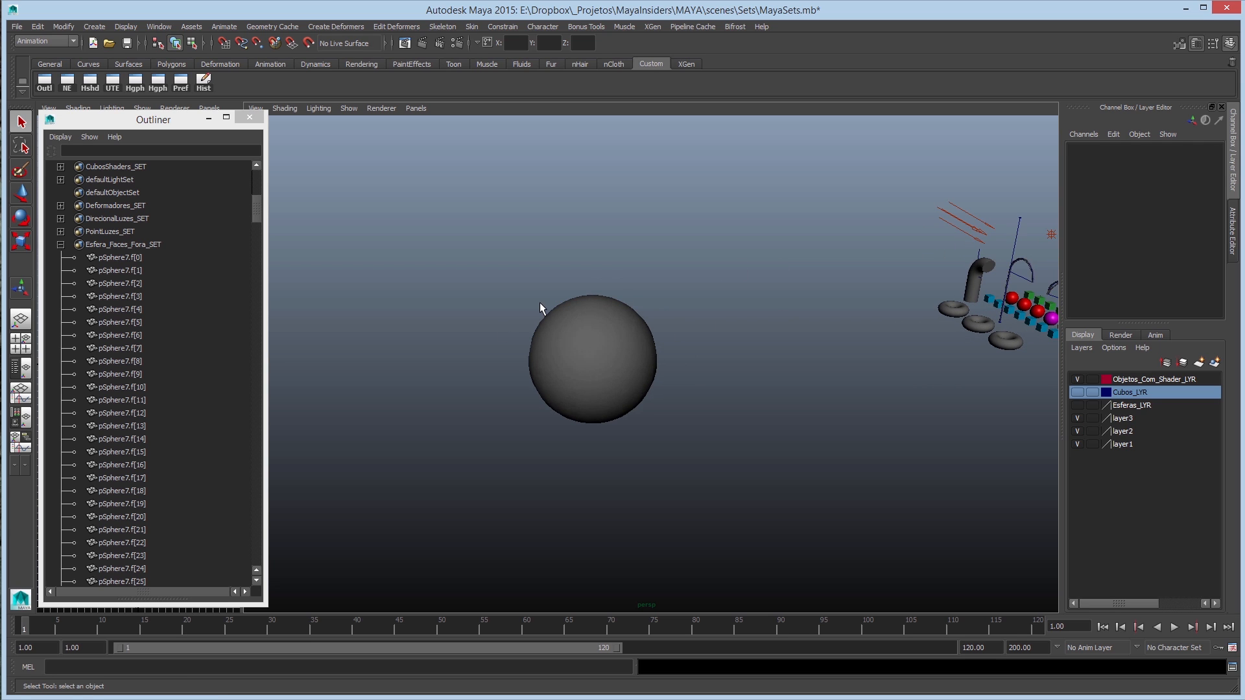
right_click_drag(699, 305, 845, 312, "alt")
right_click_drag(586, 334, 628, 345, "alt")
left_click(496, 306)
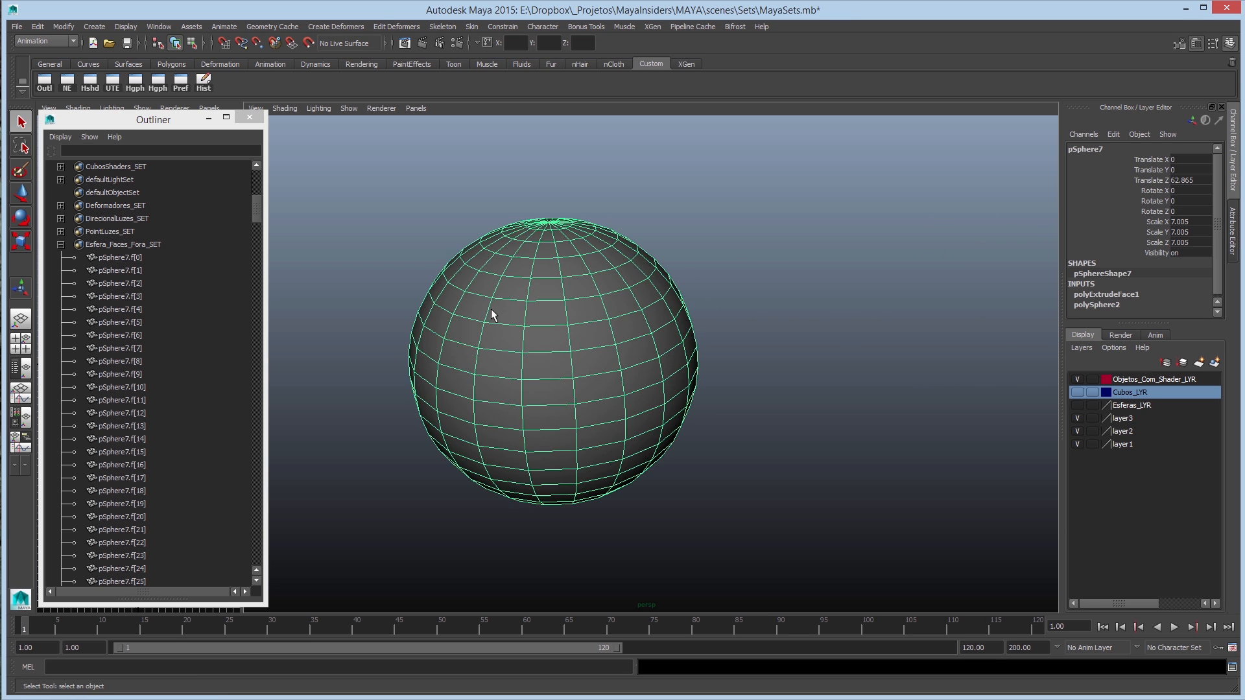
right_click_drag(564, 276, 597, 273, "alt")
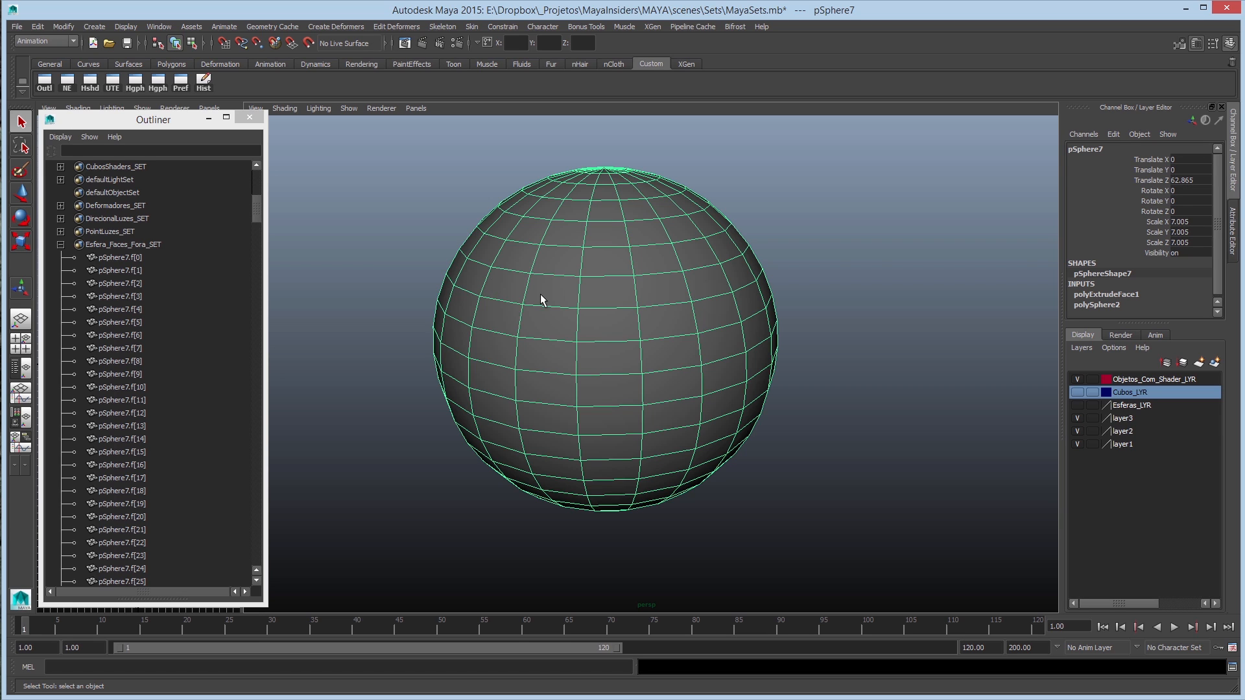
left_click(845, 337)
left_click(725, 319)
Collapse Esfera_Faces_Fora_SET, move the Outliner higher over the viewport, and select all the set's member faces.
left_click(61, 244)
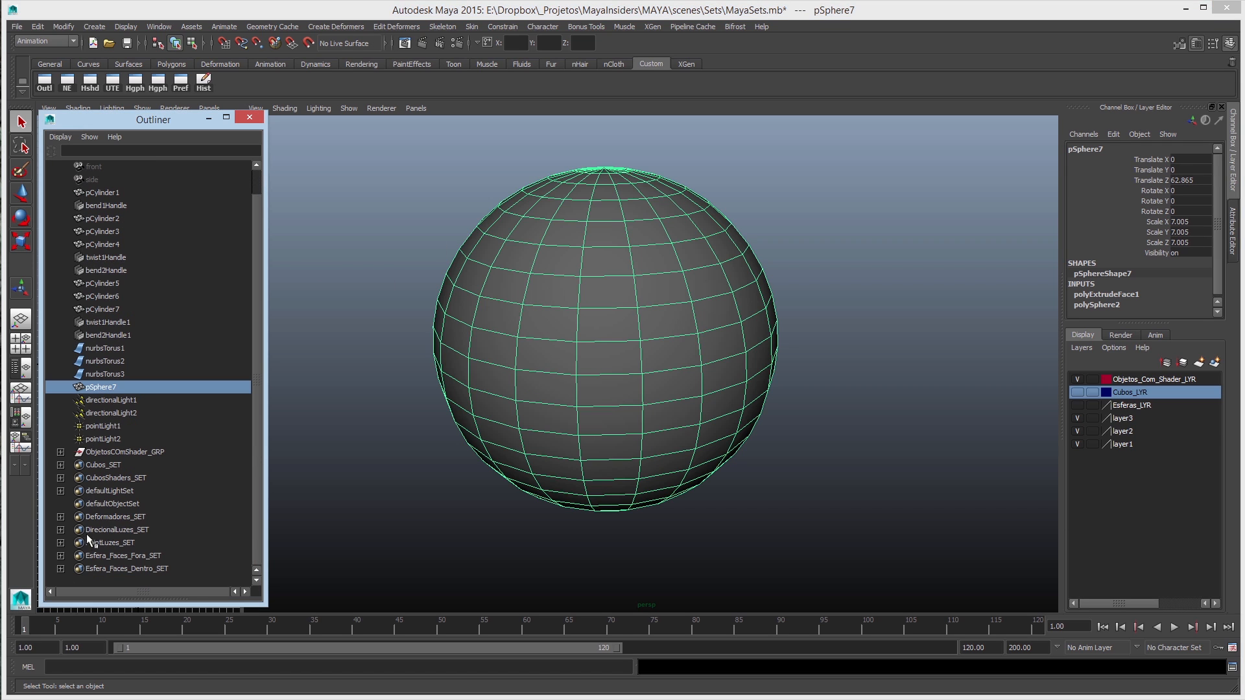
left_click(104, 560)
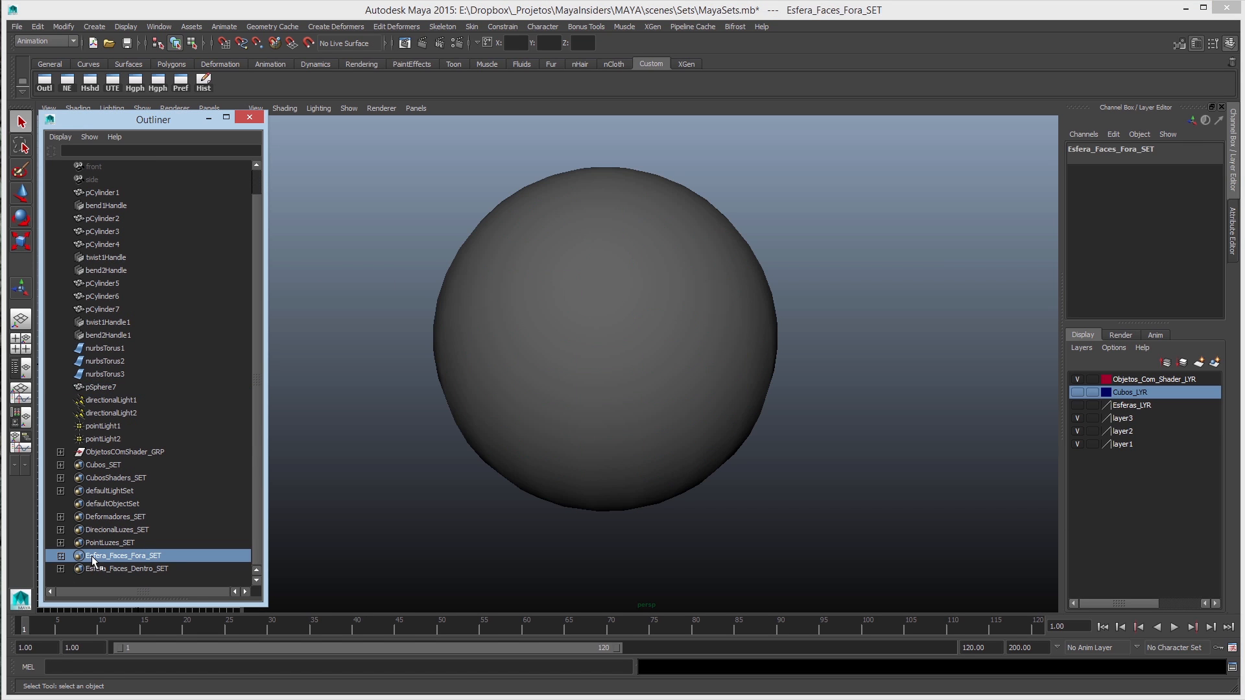
right_click(138, 561)
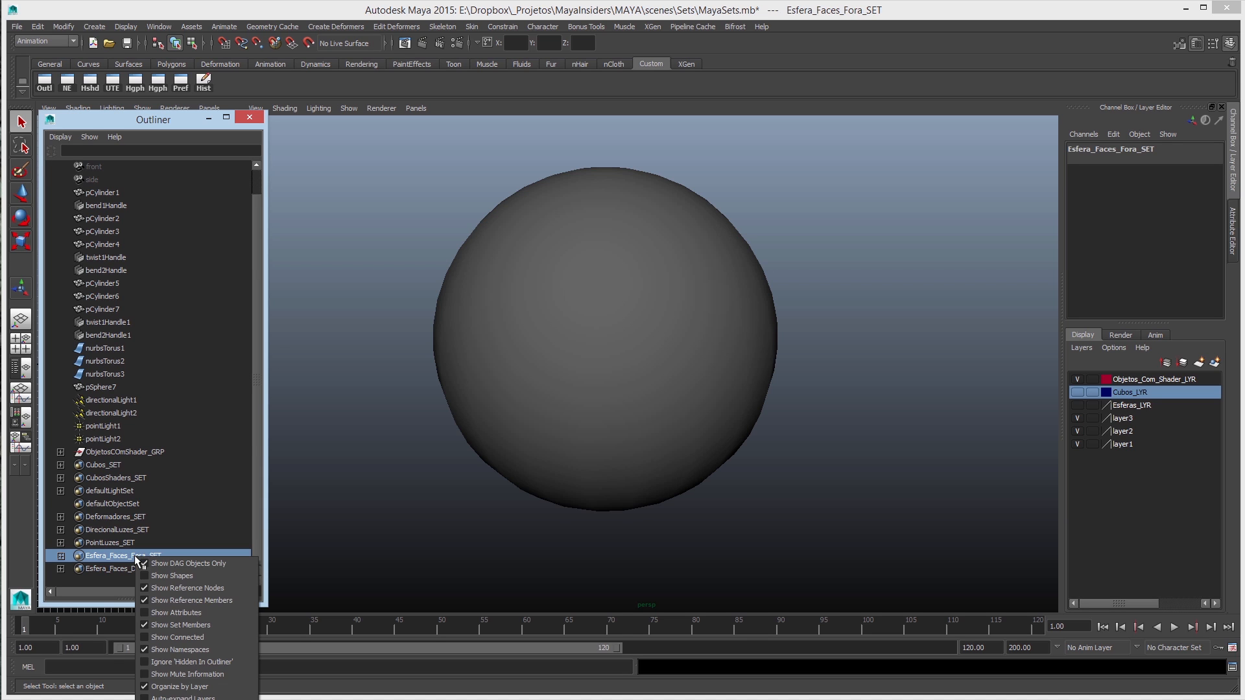
key("Escape")
left_click_drag(167, 111, 446, 14)
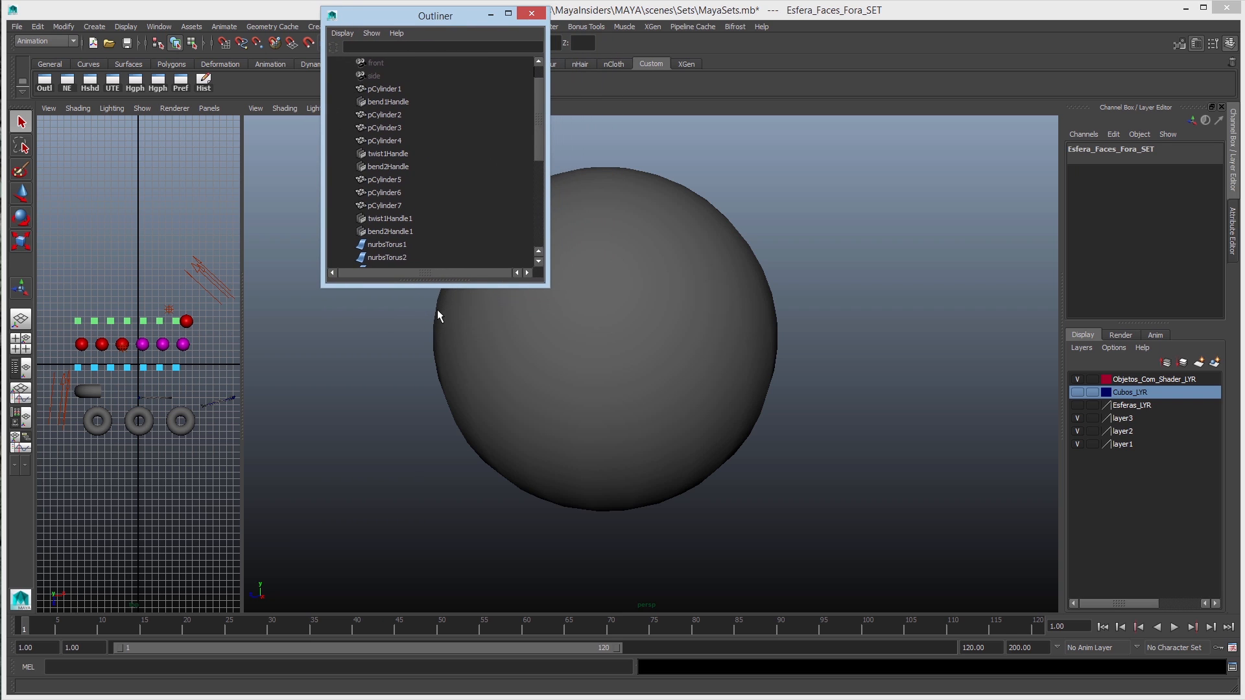
scroll(444, 160, "down", 5)
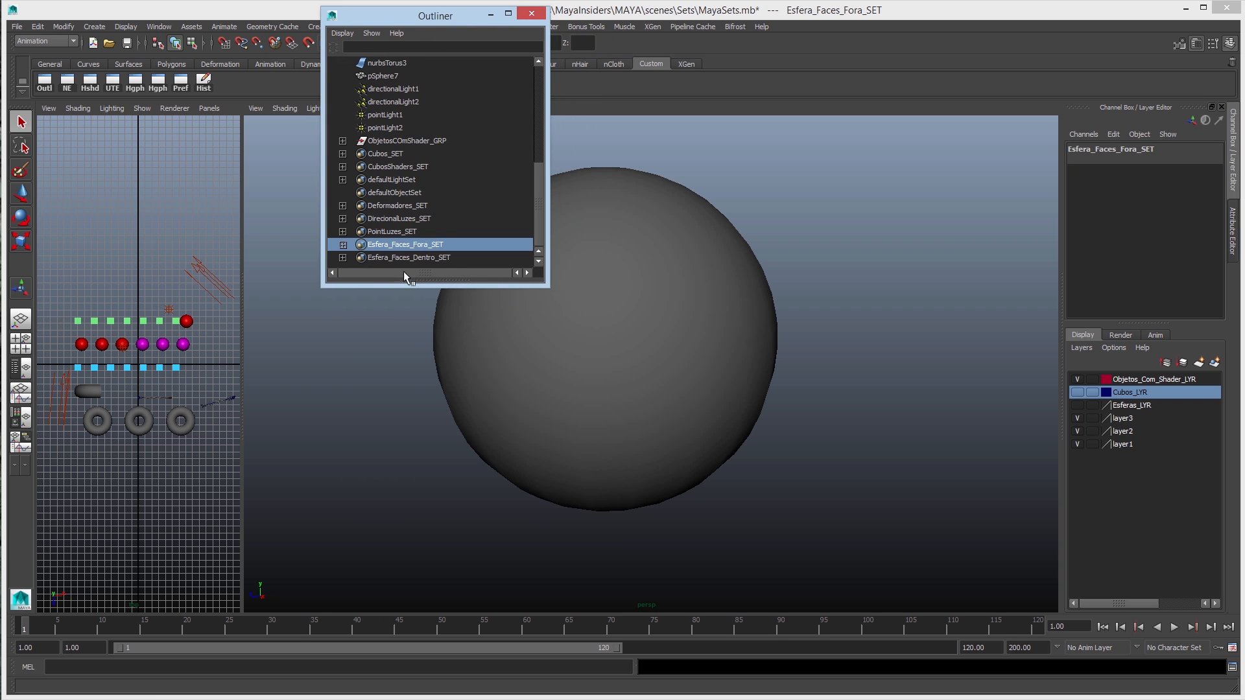
right_click(411, 245)
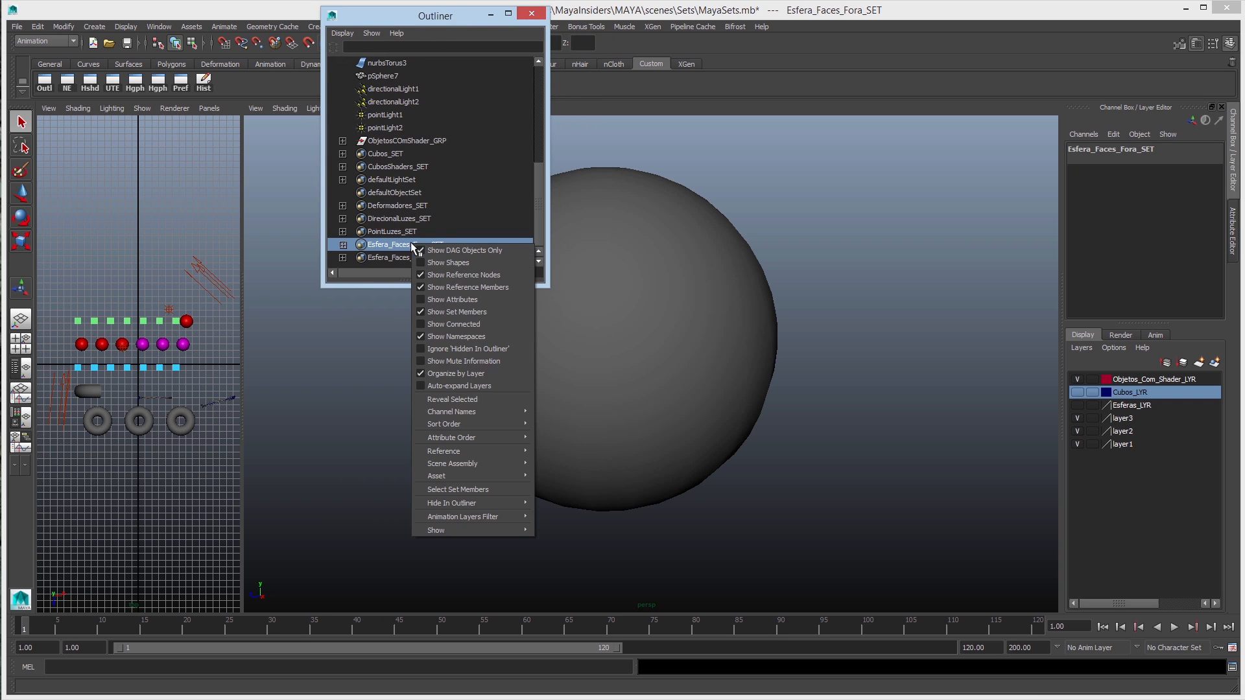
left_click(462, 491)
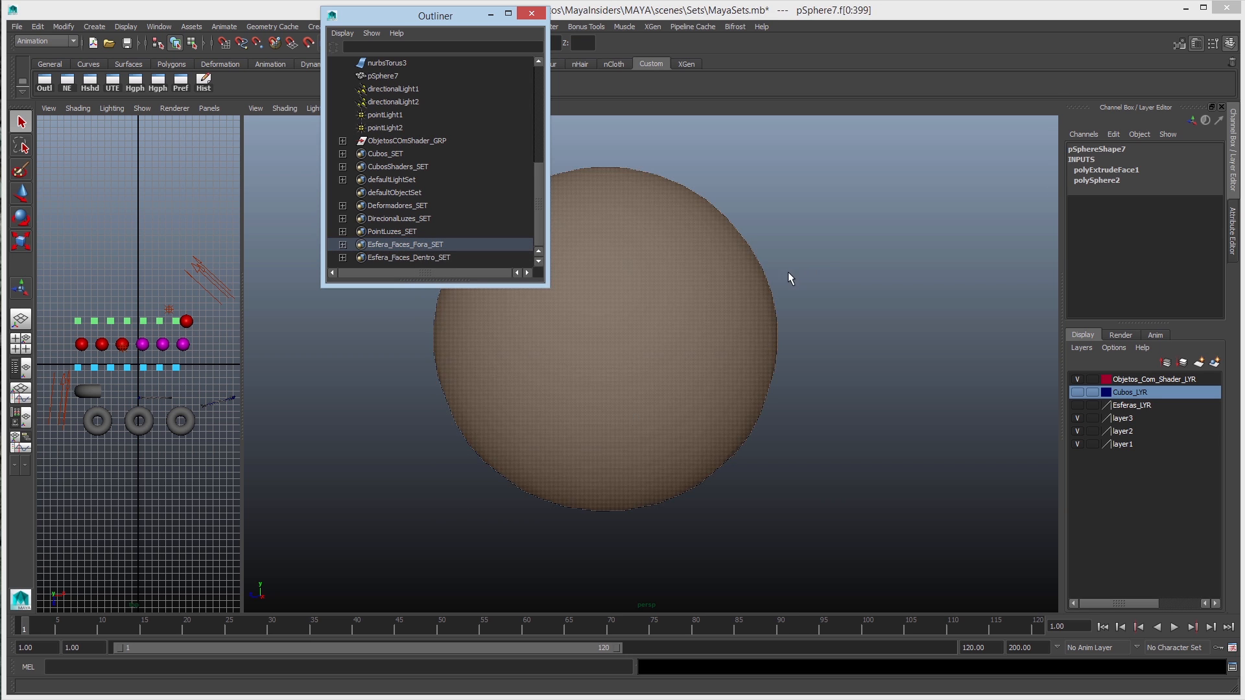
Switch to wireframe display and examine the selected outer faces around the inner shell.
left_click_drag(788, 277, 813, 317, "alt")
key("4")
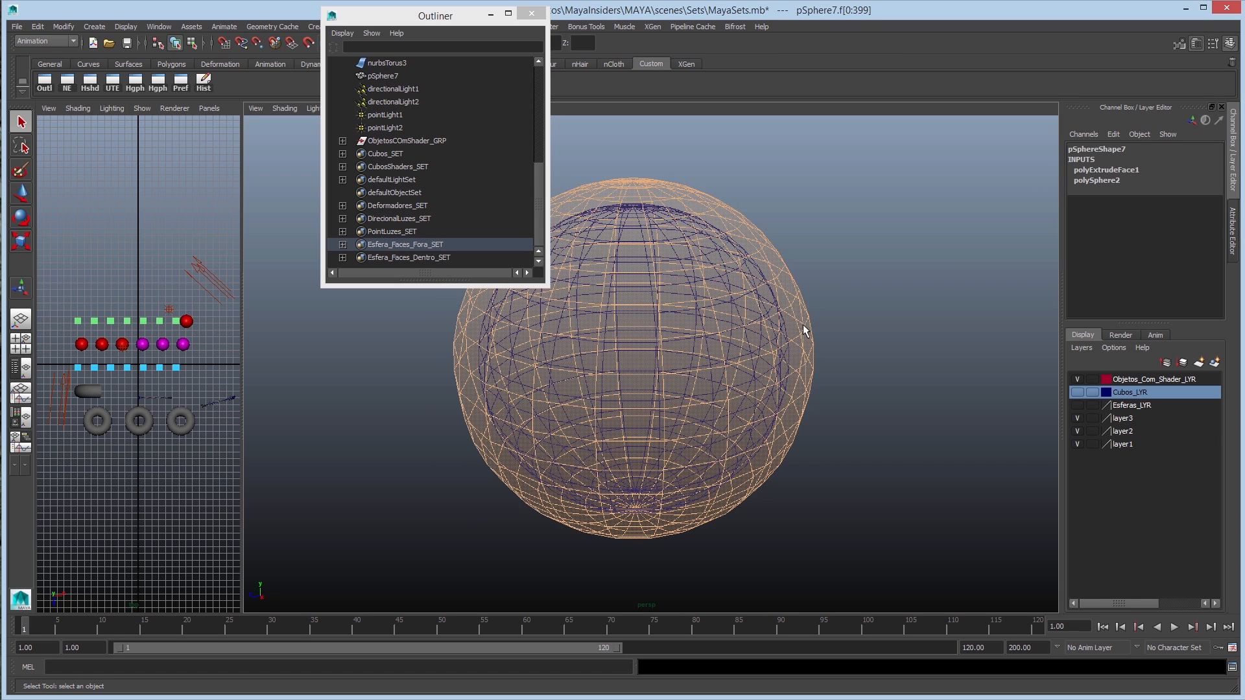
right_click_drag(818, 265, 668, 245)
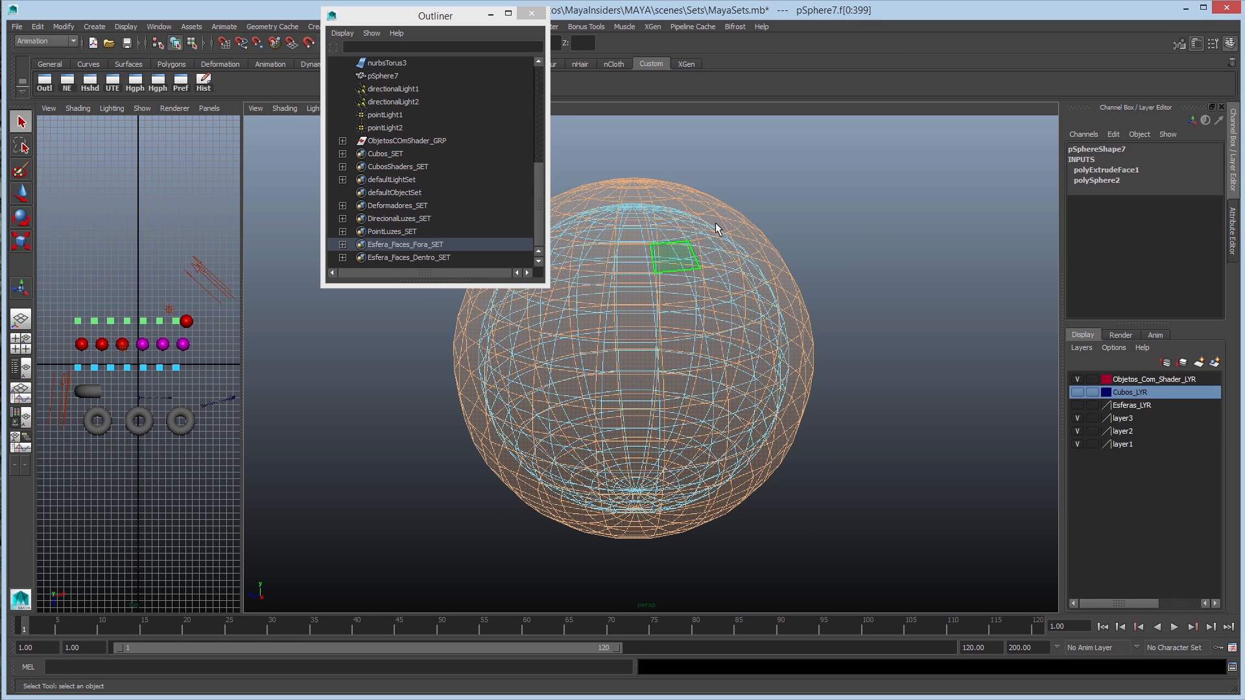
Try moving the sphere's selected outer faces with the Move tool and undo the move.
key("w")
middle_click_drag(778, 266, 791, 200)
key("ctrl+z")
key("ctrl+z")
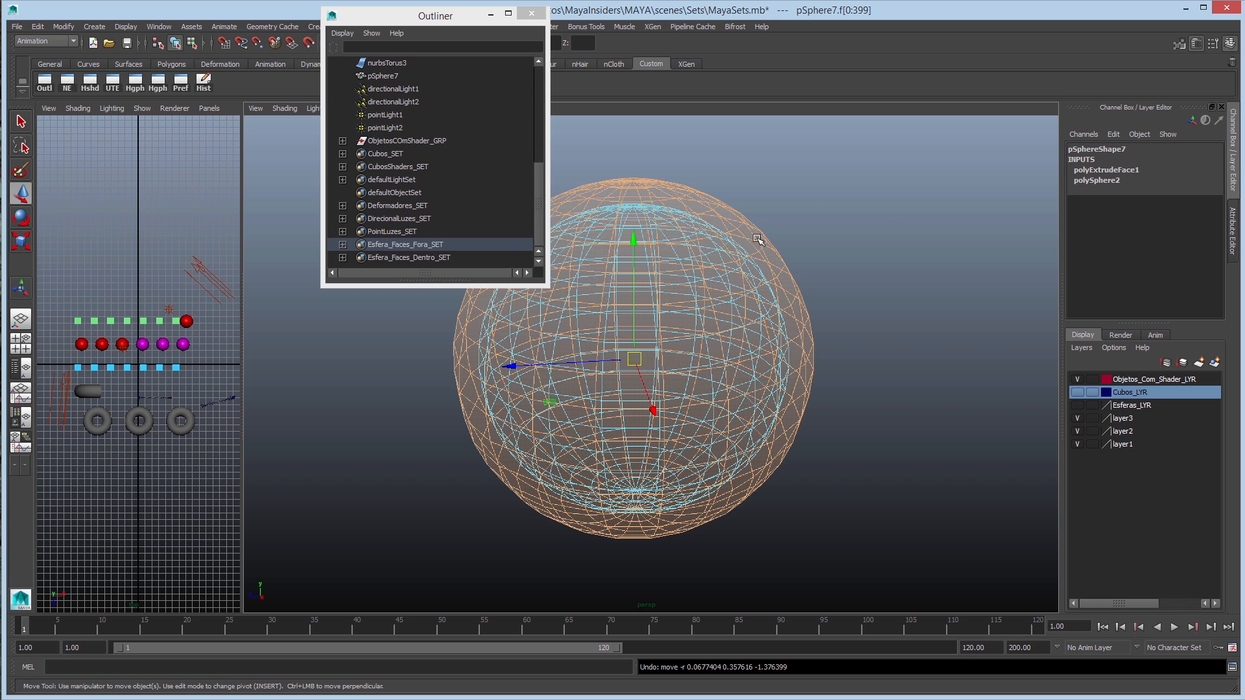
Select all the member faces of Esfera_Faces_Dentro_SET through the Outliner.
left_click(414, 258)
left_click(418, 245)
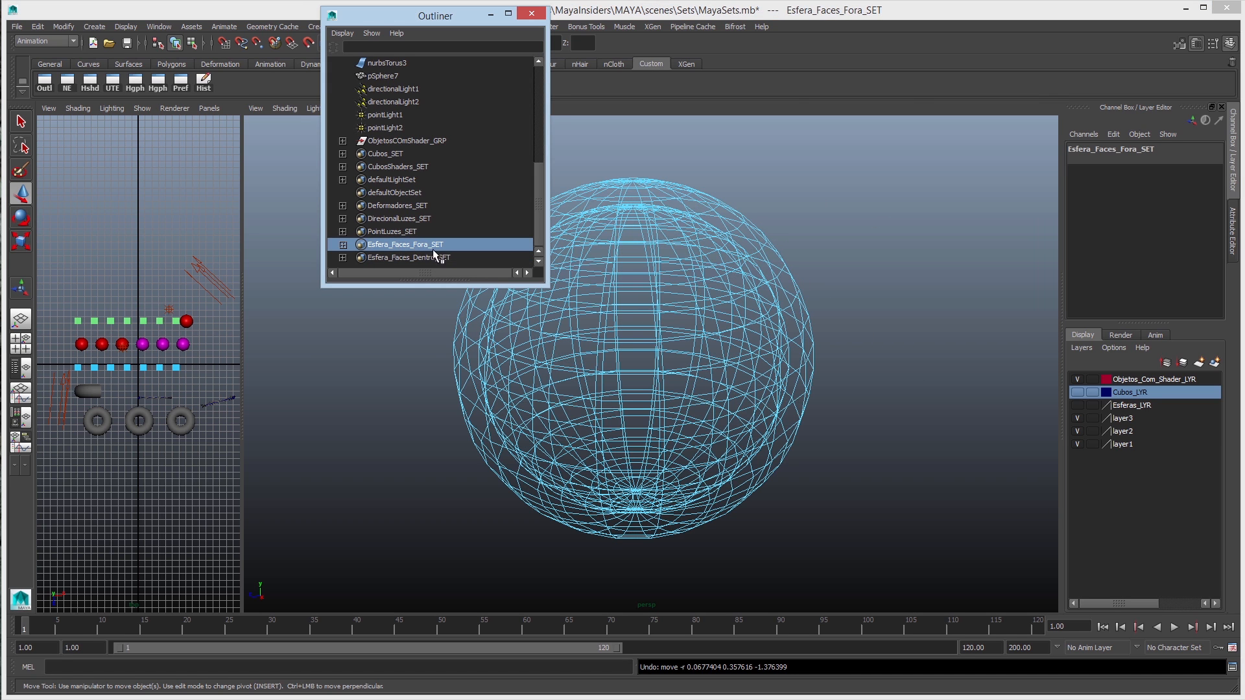
right_click_drag(685, 222, 736, 193)
left_click(416, 256)
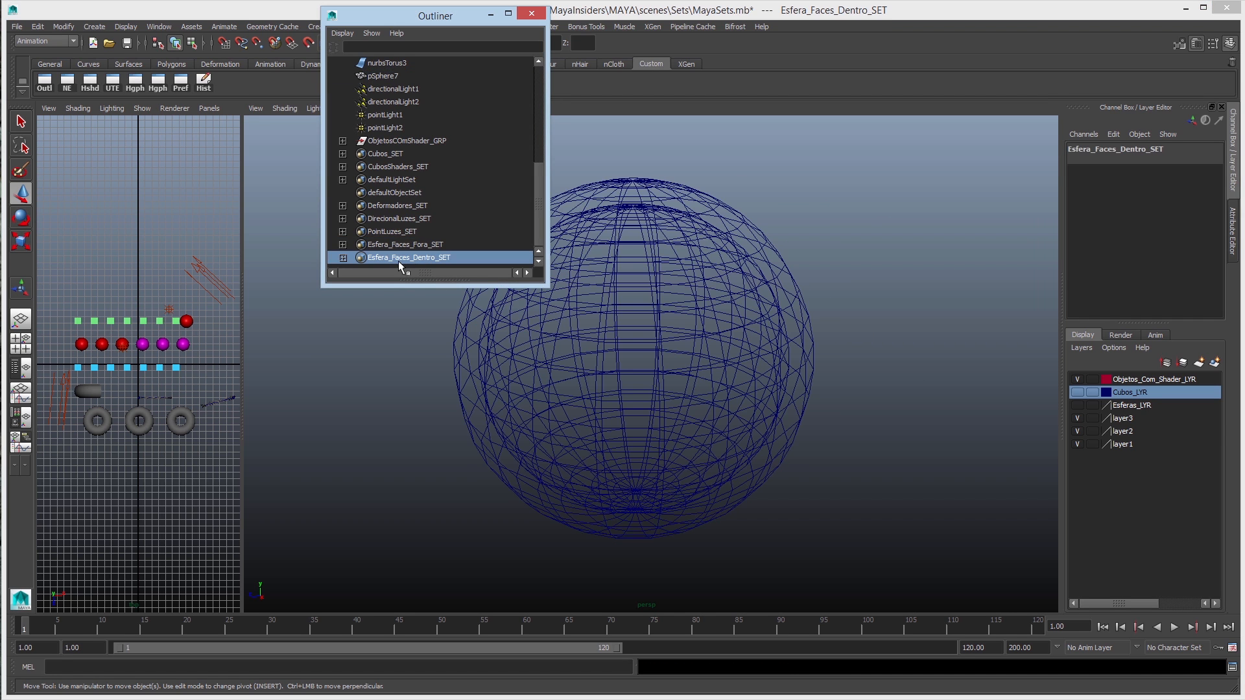
right_click(426, 259)
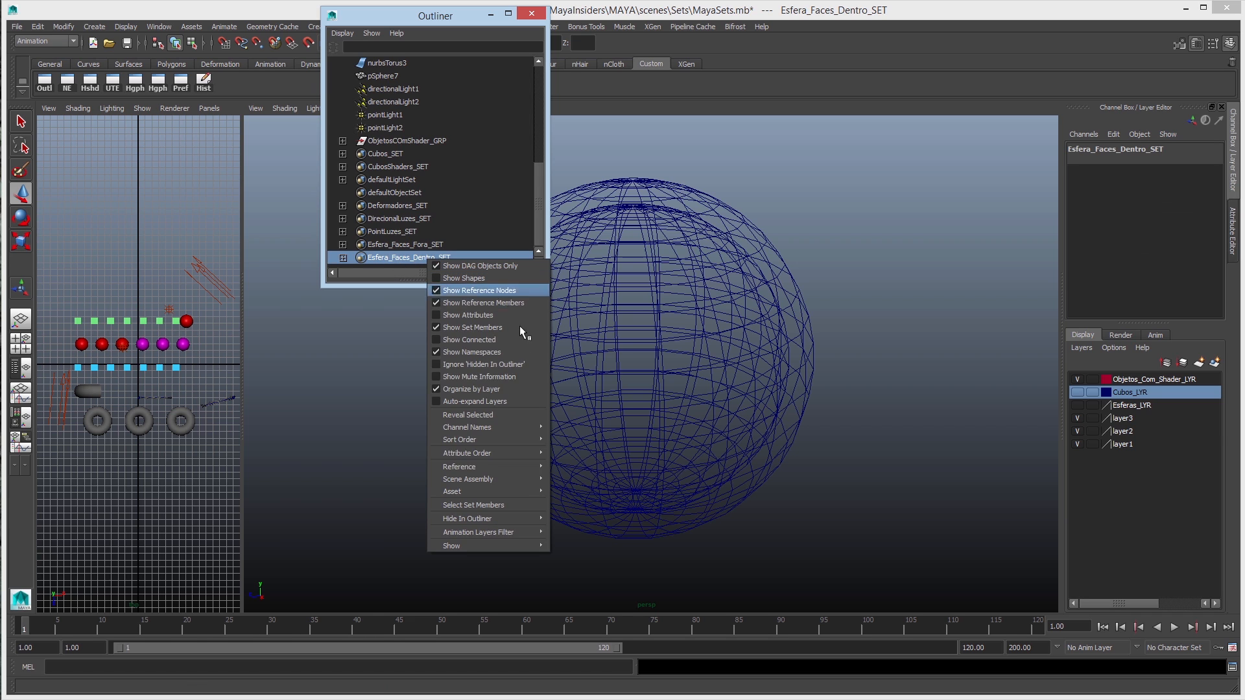
left_click(483, 505)
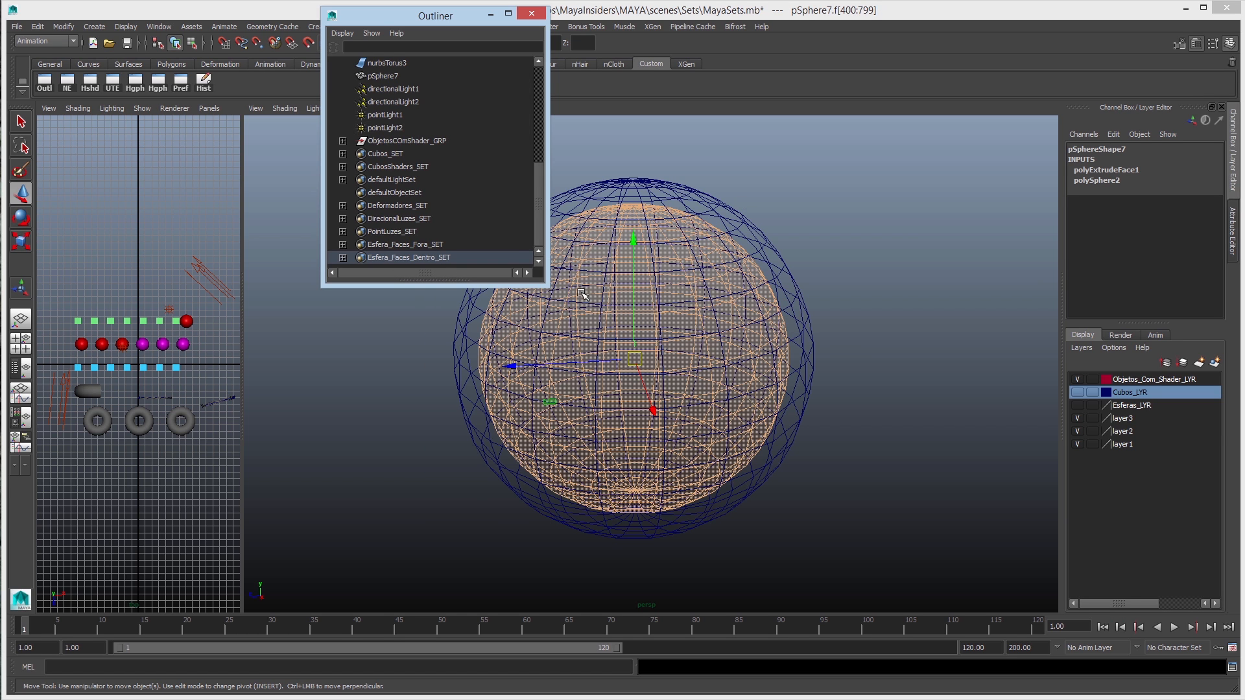
Leave face selection and select the whole pSphere7 object in the perspective view.
left_click(697, 208)
right_click_drag(710, 200, 713, 214)
left_click(713, 214)
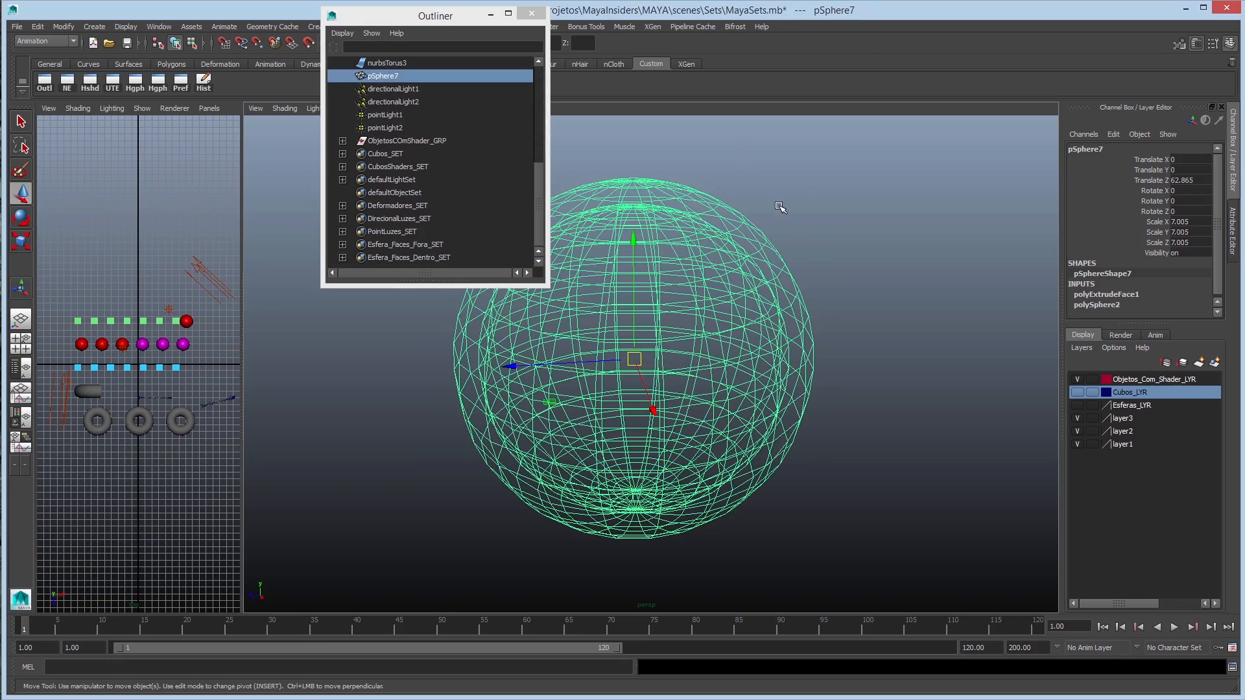
right_click_drag(762, 255, 820, 375, "alt")
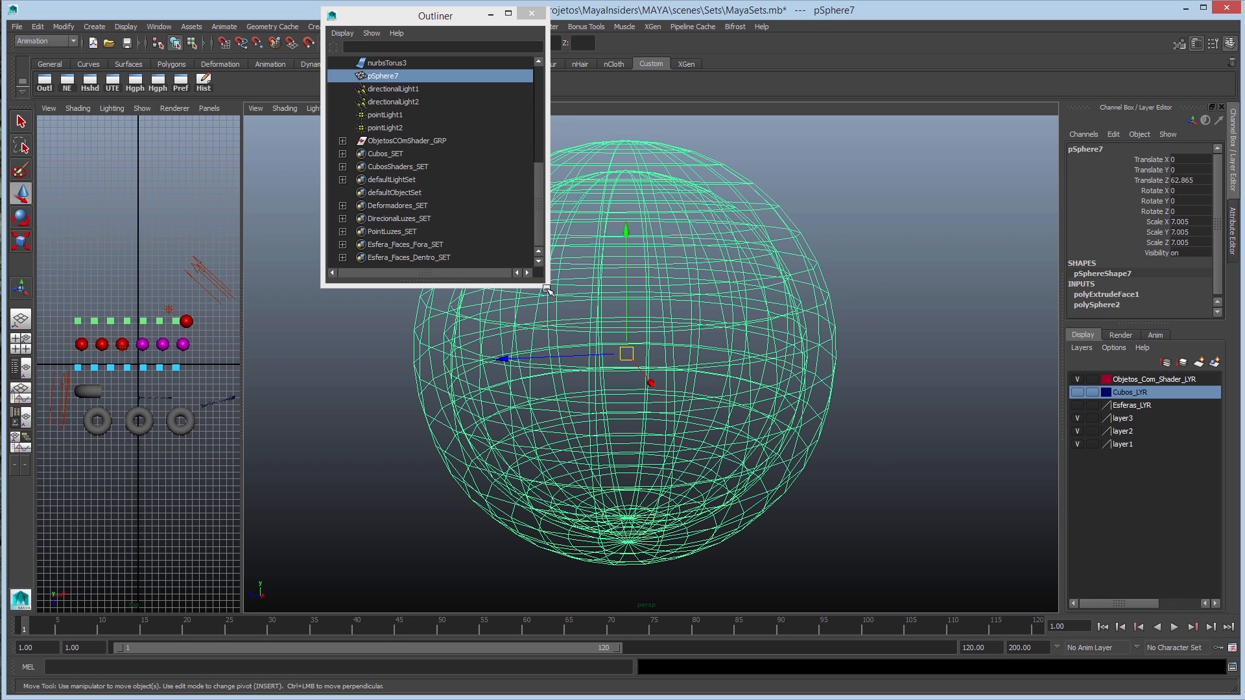
Make the Outliner taller and narrower, move it clear of the sphere, and keep pSphere7 selected.
left_click_drag(547, 286, 497, 426)
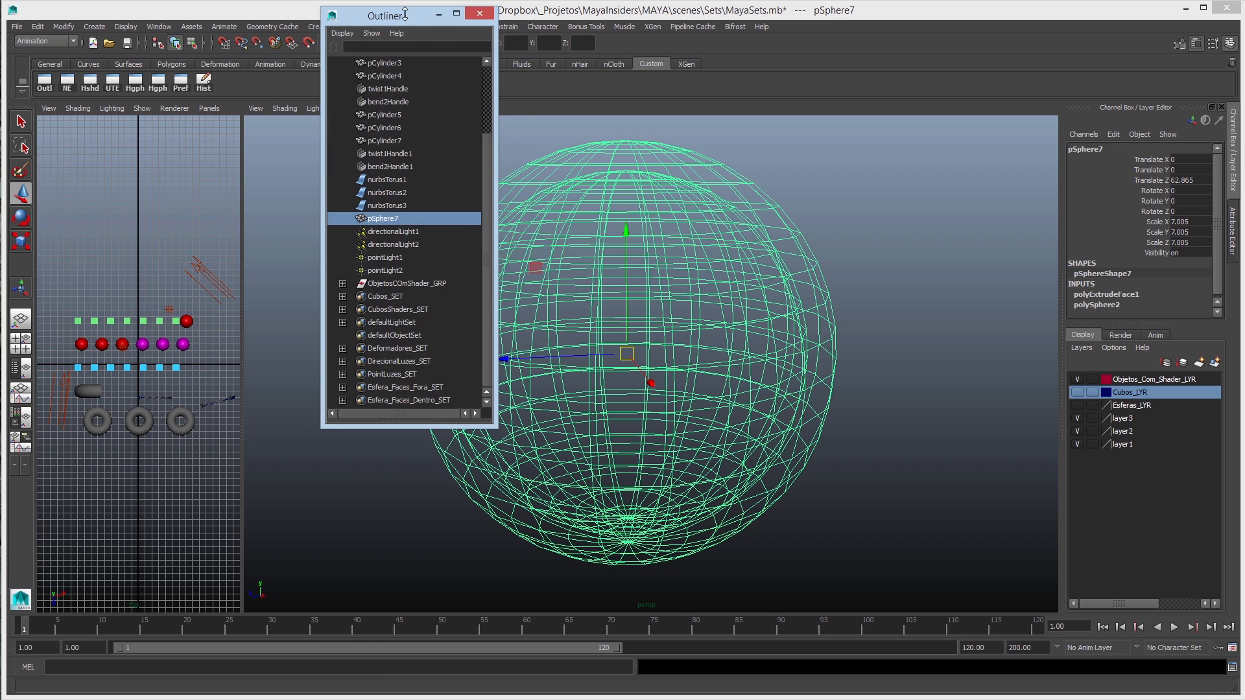
left_click_drag(413, 8, 412, 91)
left_click_drag(197, 57, 155, 96)
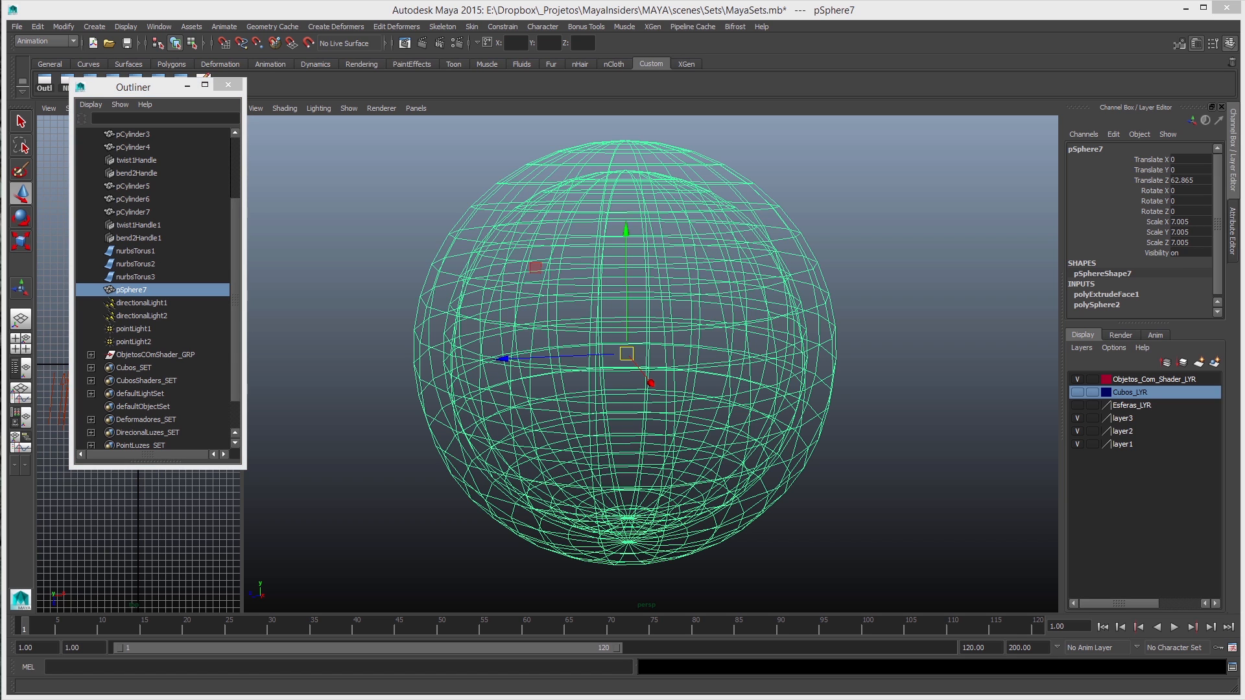
left_click(958, 255)
left_click(767, 326)
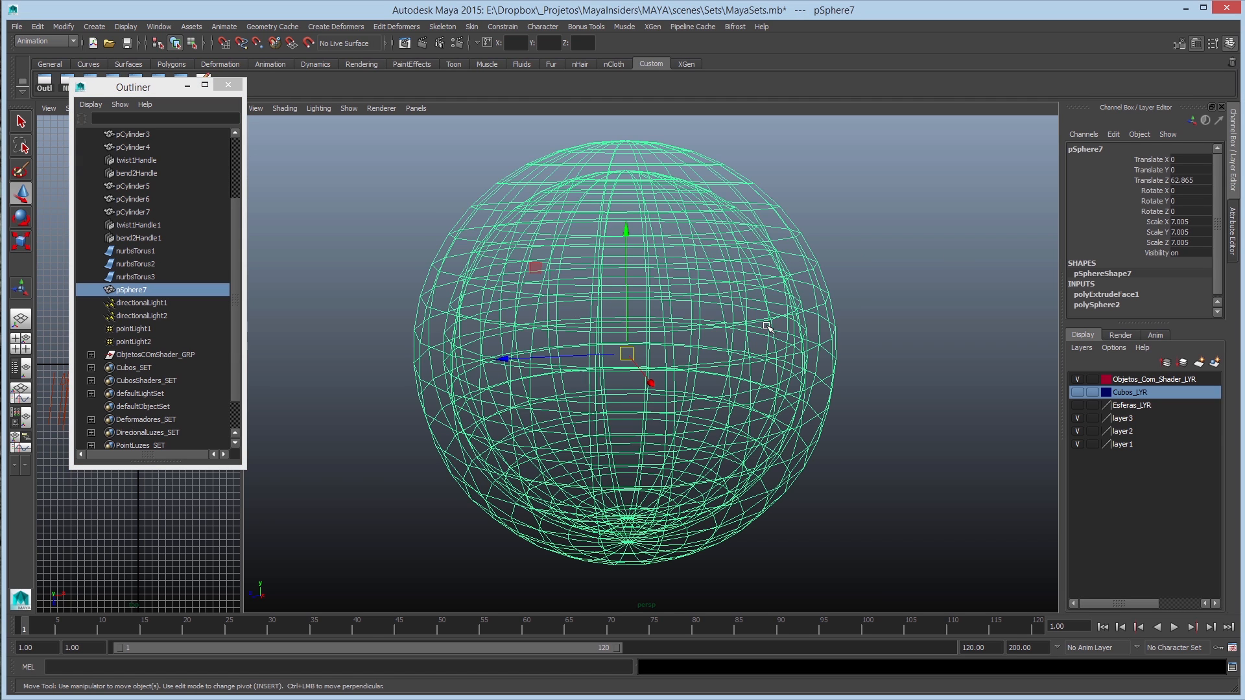
Switch the perspective view to shaded display and frame the whole sphere, keeping pSphere7 selected.
key("5")
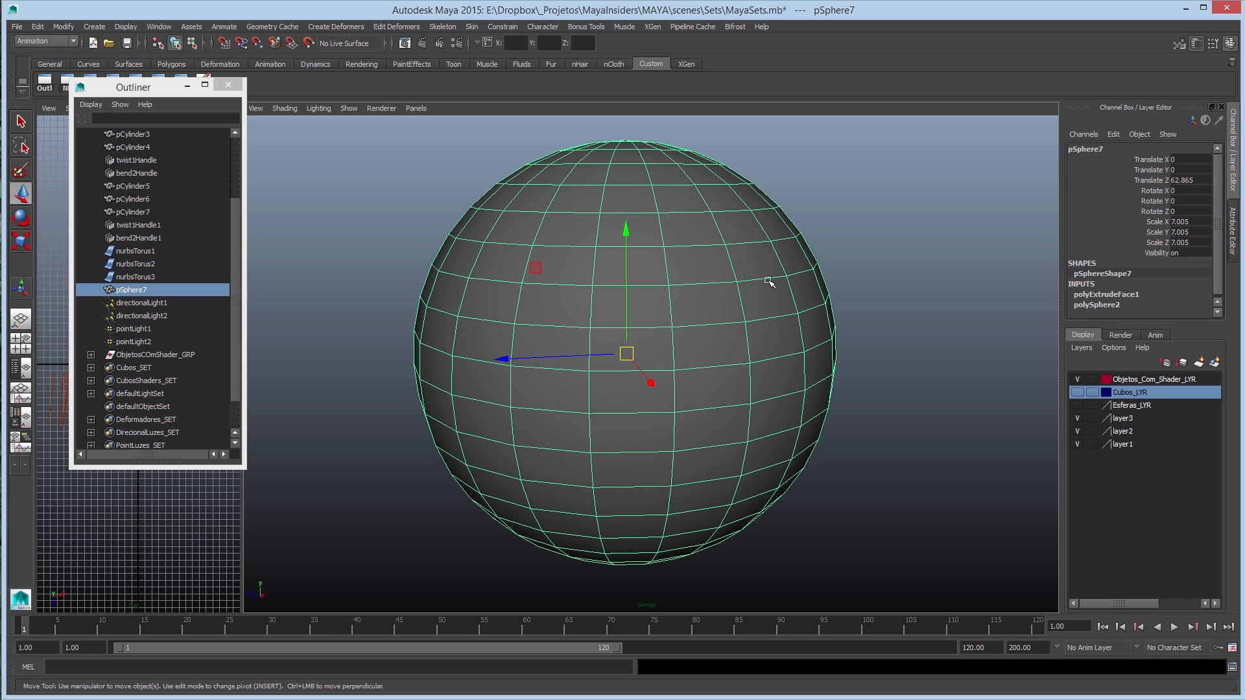
left_click(424, 245)
left_click(463, 245)
middle_click_drag(468, 296, 344, 300, "alt")
right_click_drag(344, 299, 272, 324, "alt")
left_click(408, 370)
left_click(520, 387)
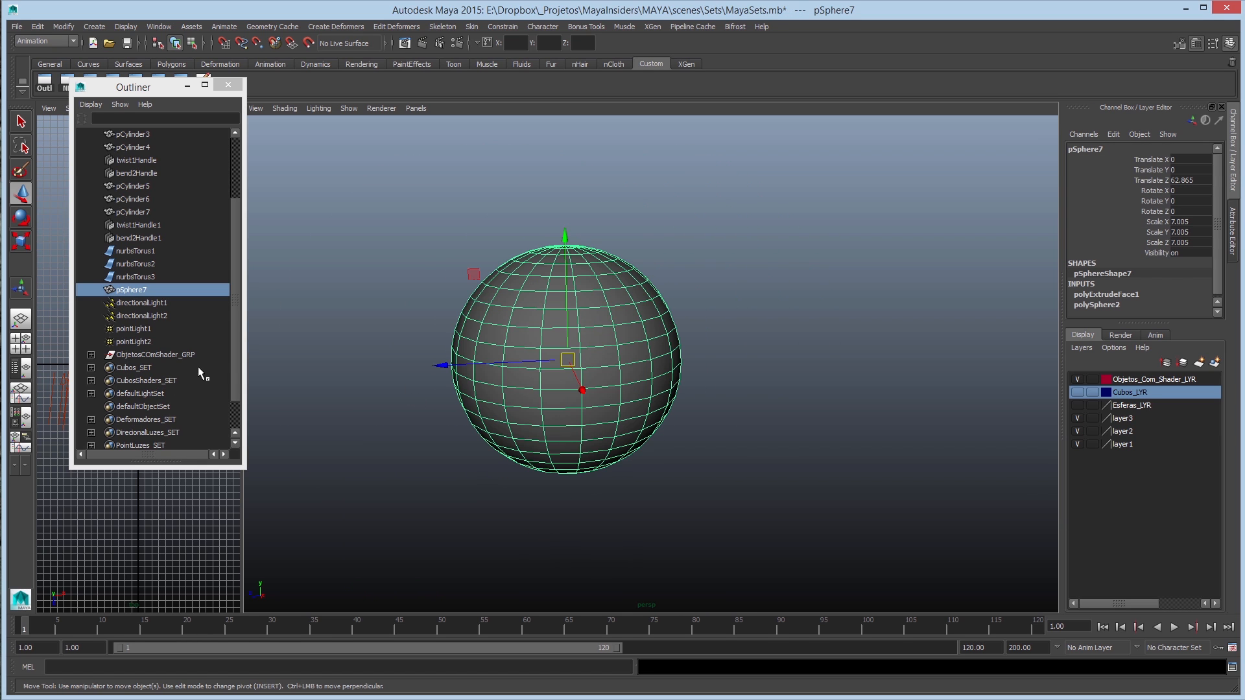
Delete the sets Esfera_Faces_Fora_SET and Esfera_Faces_Dentro_SET in the Outliner.
left_click_drag(232, 355, 248, 468)
left_click(166, 433)
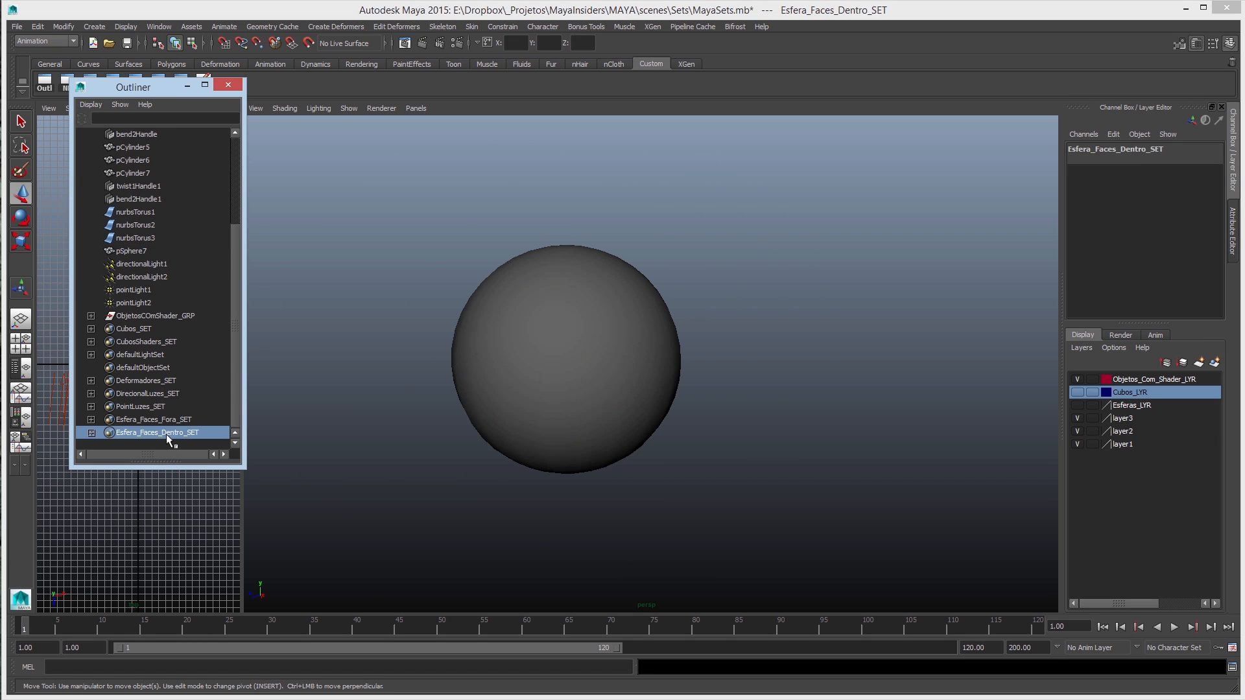
left_click(175, 419, "shift")
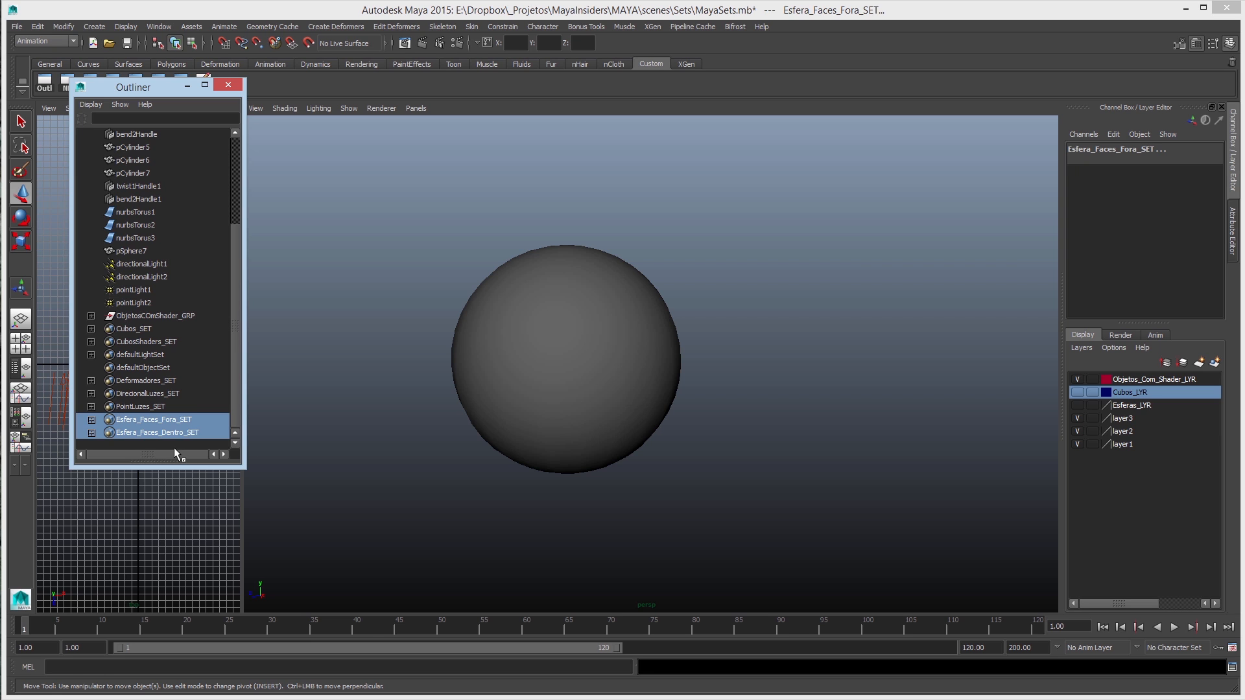
key("Delete")
Select pSphere7, enter face selection with the Select tool, and select all of its outer faces.
left_click(490, 374)
key("q")
right_click_drag(586, 336, 689, 382, "alt")
left_click_drag(530, 315, 535, 348, "alt")
right_click_drag(535, 348, 551, 347, "alt")
right_click_drag(626, 277, 630, 293)
left_click(606, 313)
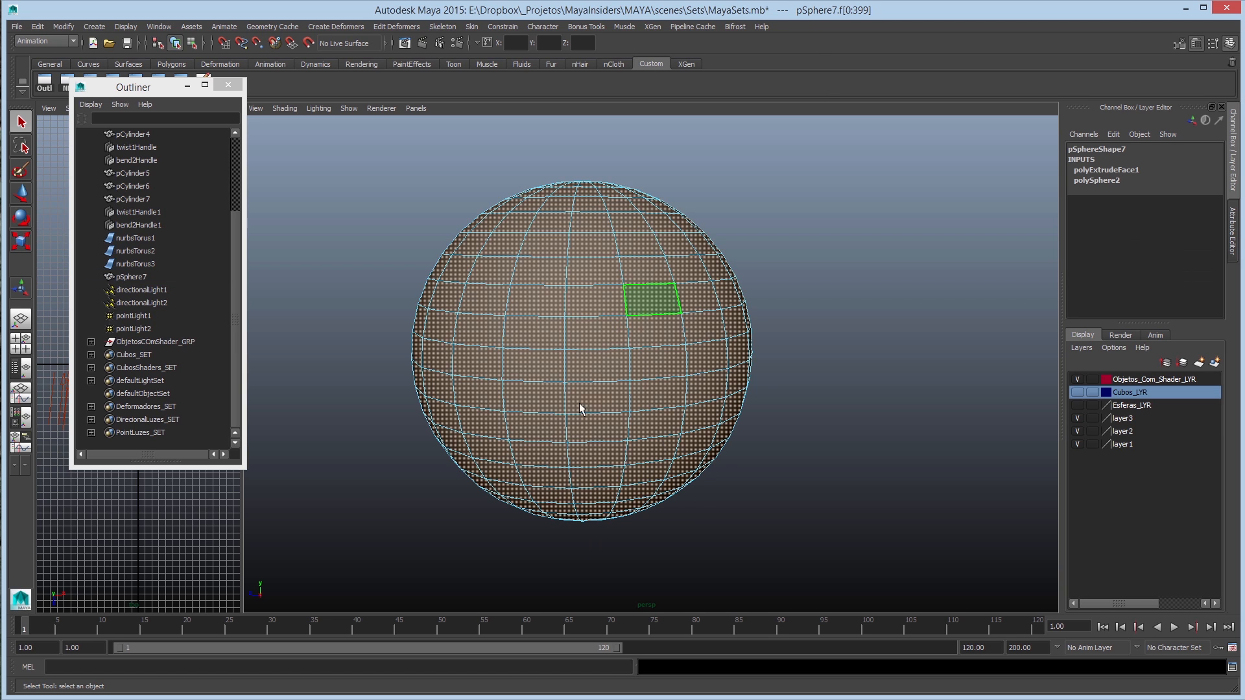
Create a quick select set named Esfera_Faces_Fora_SET from the selected faces and add it to the shelf.
left_click(98, 28)
mouse_move(149, 288)
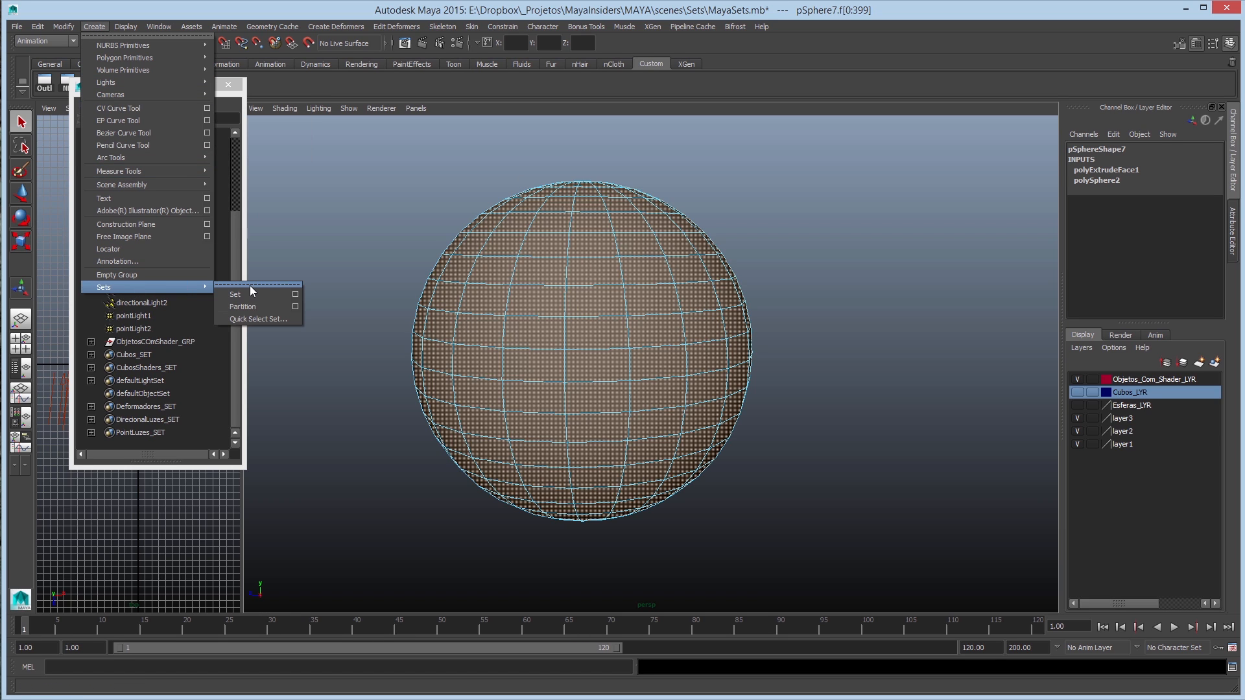
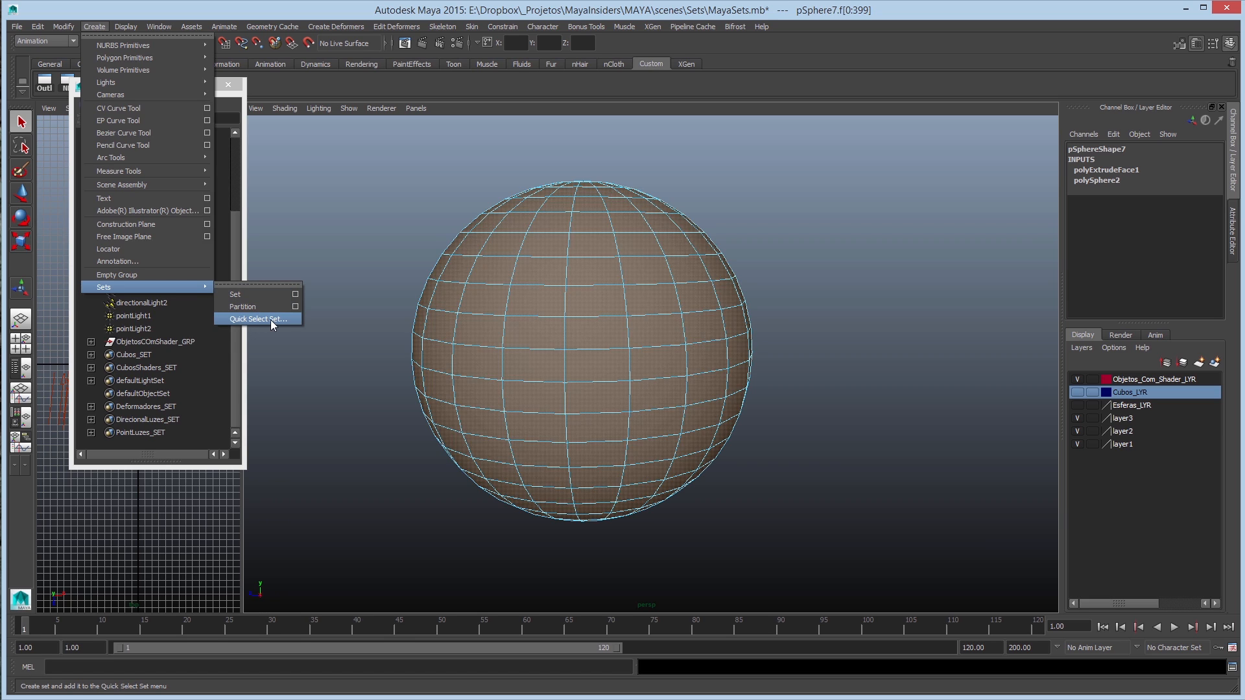
left_click(271, 319)
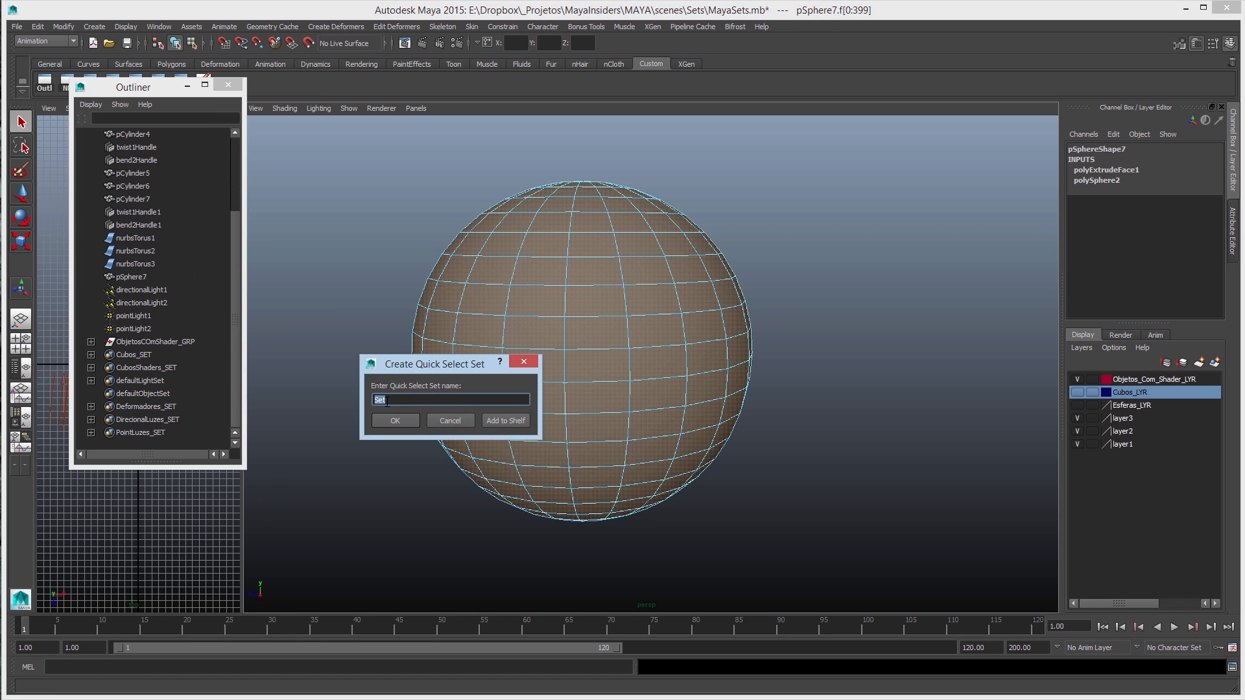
left_click_drag(413, 401, 330, 402)
type("Esfera_Faces_Fora_SET")
left_click(504, 422)
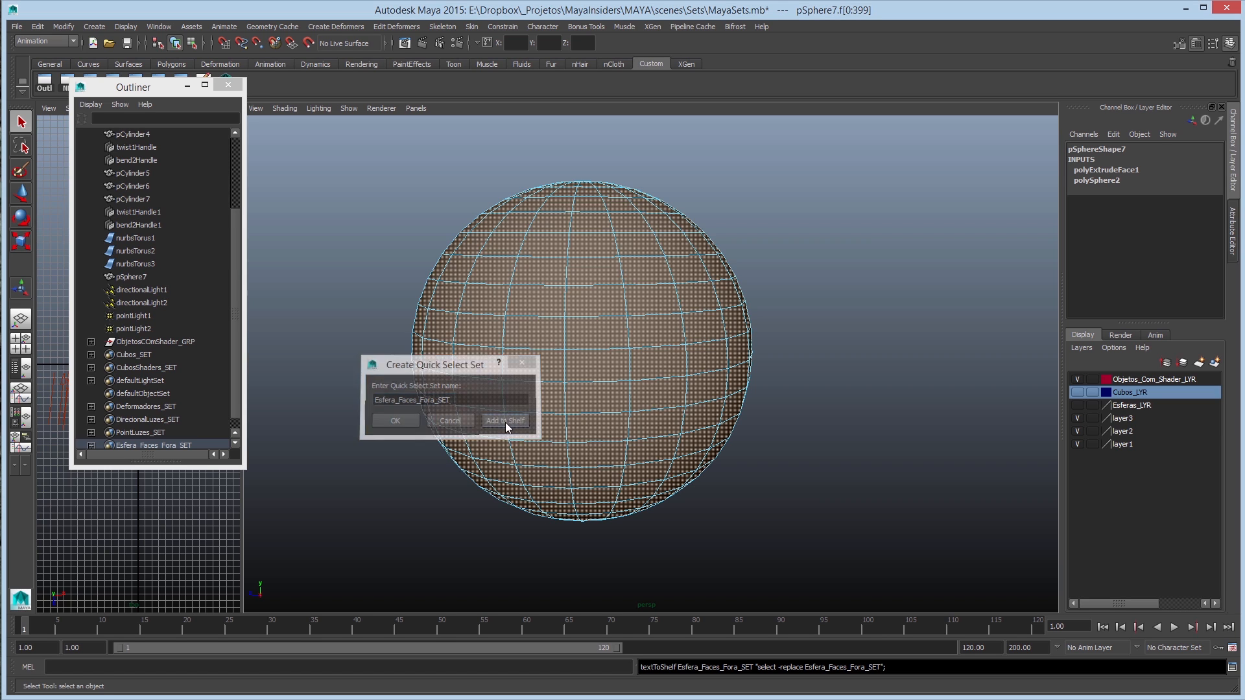
Move the Outliner clear of the shelf and run the new Esfera_Faces_Fora_SET shelf shortcut.
left_click_drag(145, 106, 147, 135)
left_click(225, 82)
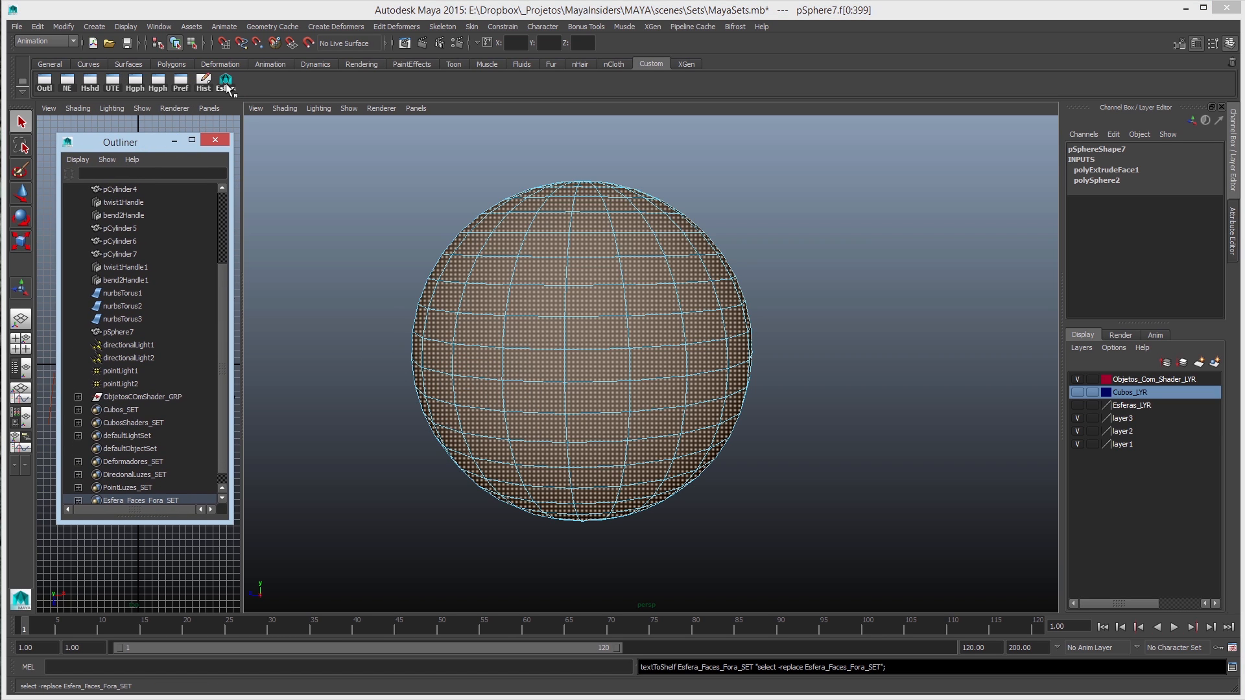
Leave face selection, select the whole pSphere7 object, and clear the selection.
right_click(575, 250)
left_click(631, 240)
right_click(574, 265)
right_click_drag(577, 268, 575, 295)
right_click_drag(659, 216, 708, 185)
left_click(616, 306)
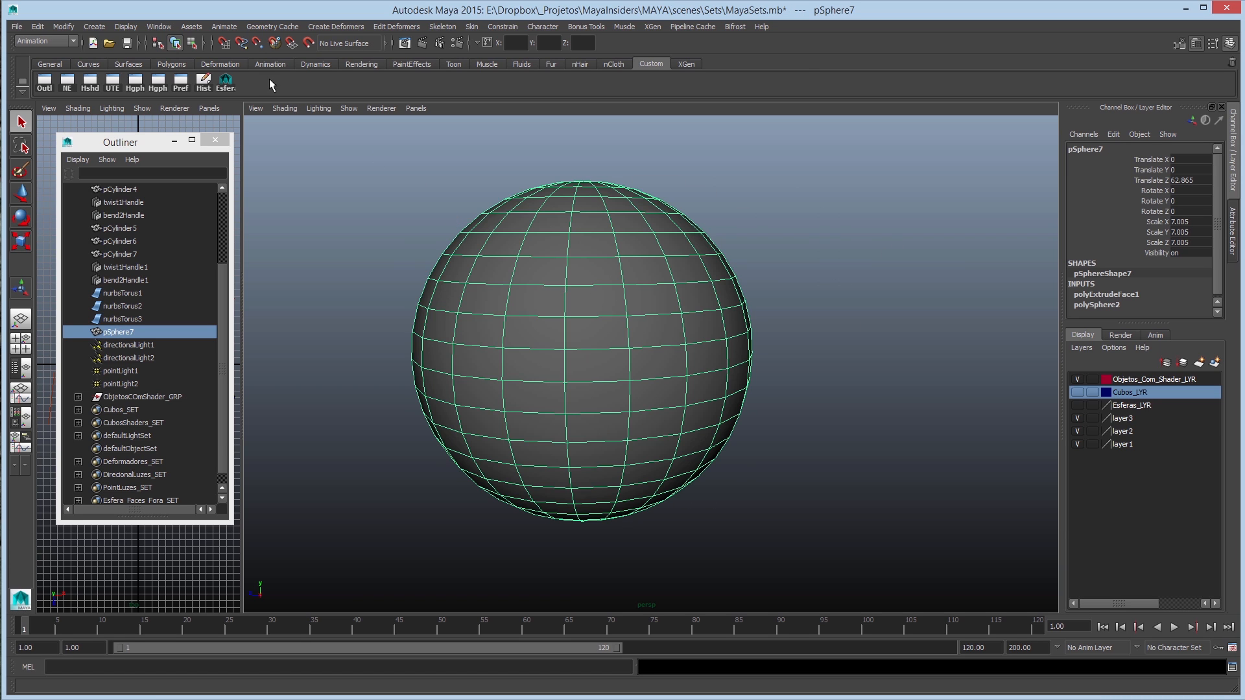
left_click(456, 232)
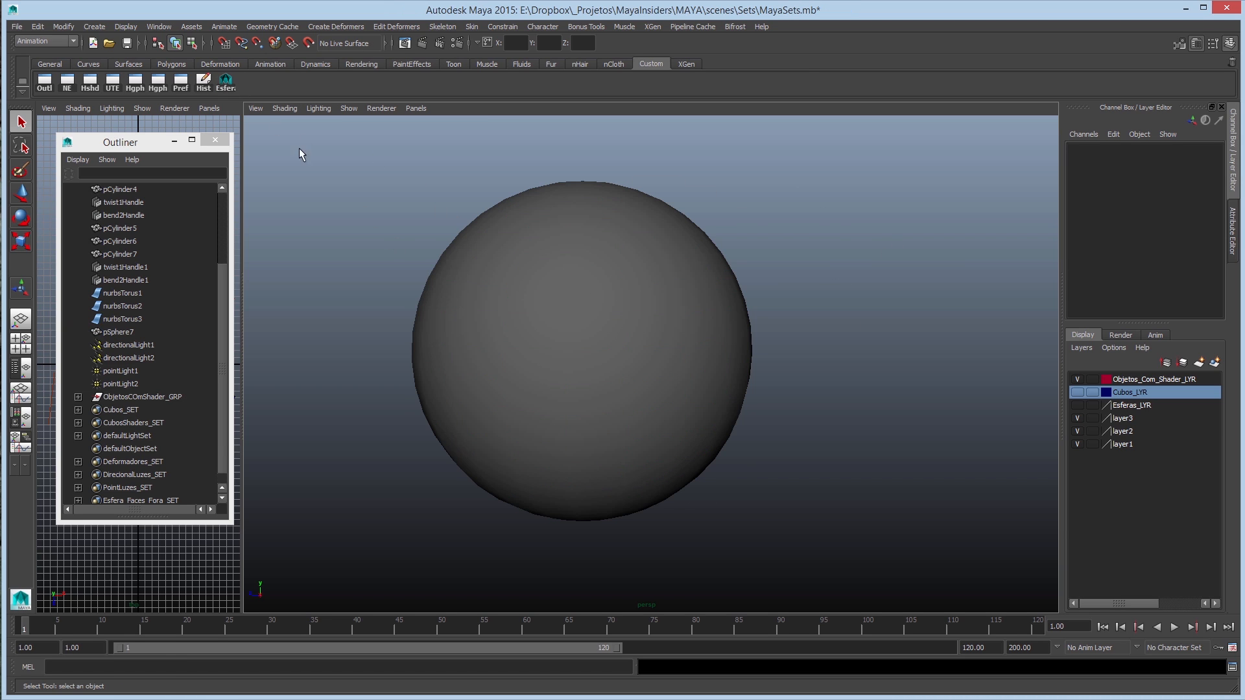
Recall the Esfera_Faces_Fora_SET faces with the shelf shortcut, and select a single face on the sphere's upper front.
left_click(225, 84)
right_click_drag(649, 293, 684, 263)
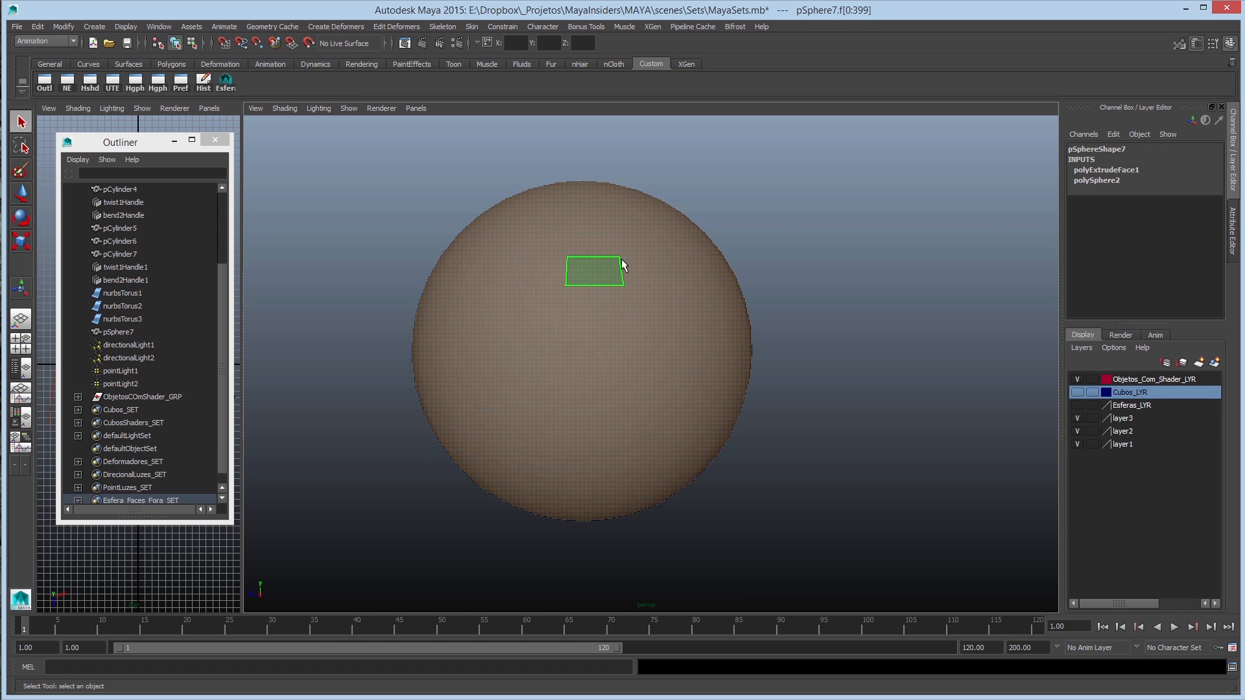
left_click(609, 269)
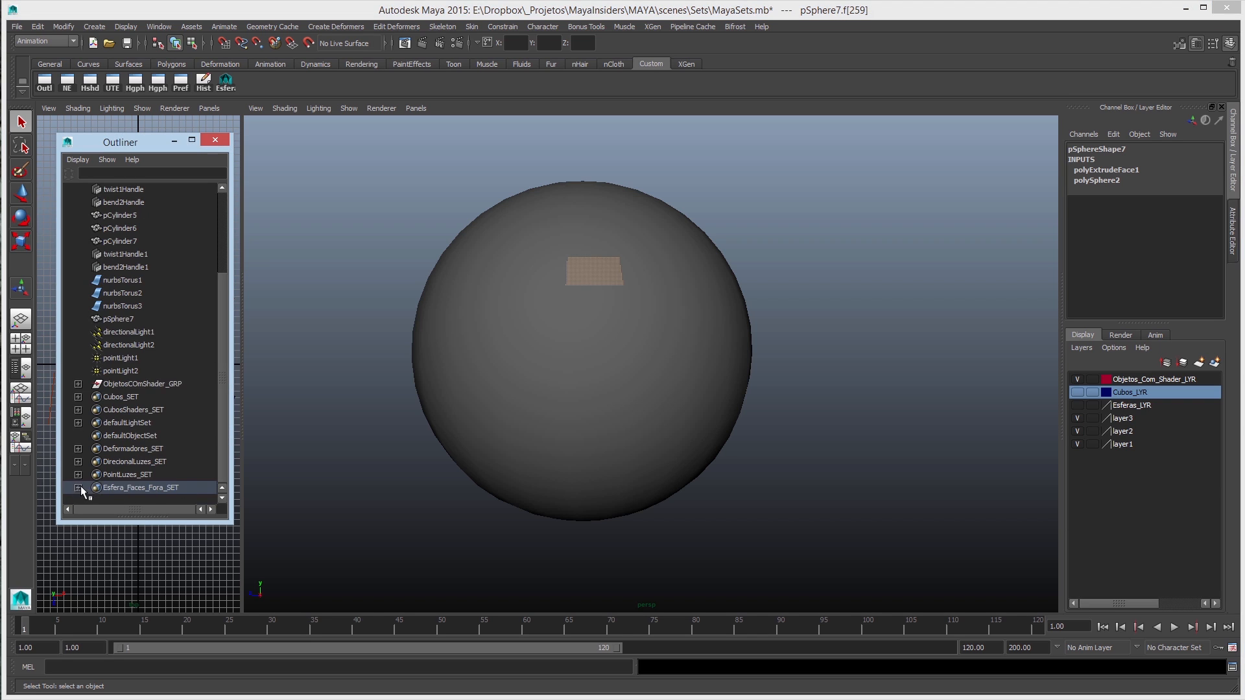
Expand Esfera_Faces_Fora_SET in the Outliner to examine its member faces, and collapse it again.
left_click(78, 500)
scroll(114, 463, "down", 5)
scroll(114, 463, "down", 2)
scroll(83, 446, "up", 6)
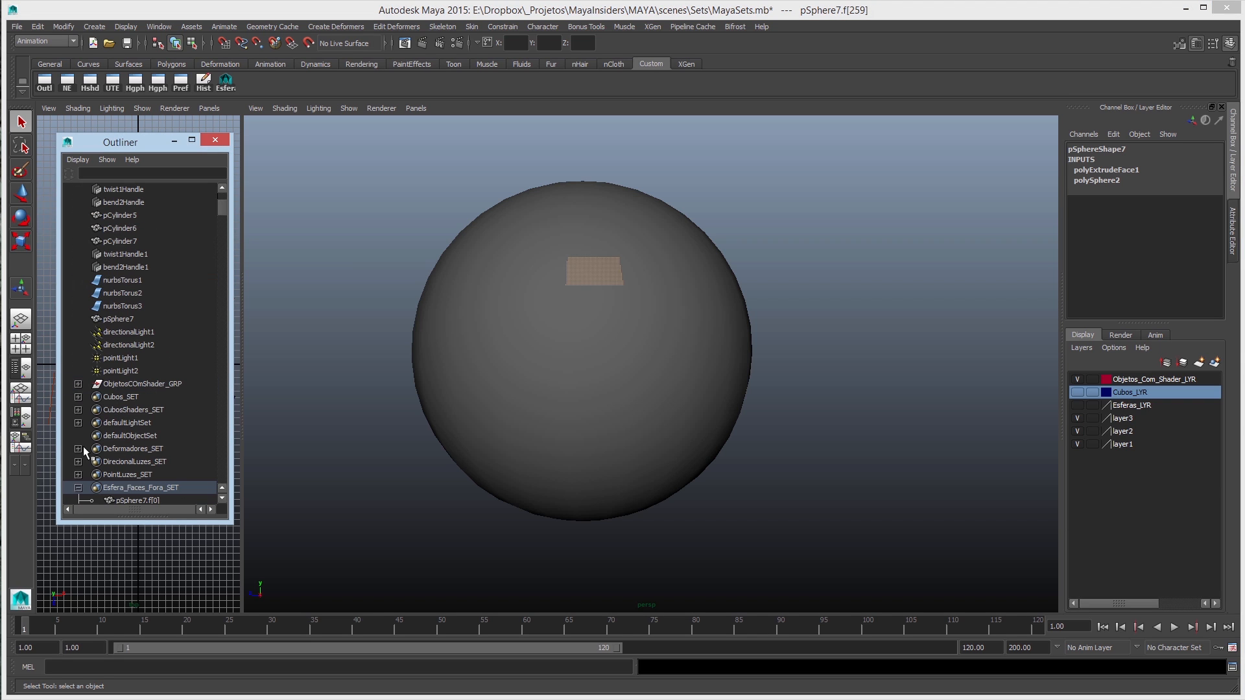
left_click(78, 487)
Return to object selection and select the whole pSphere7 object in the perspective view.
key("F8")
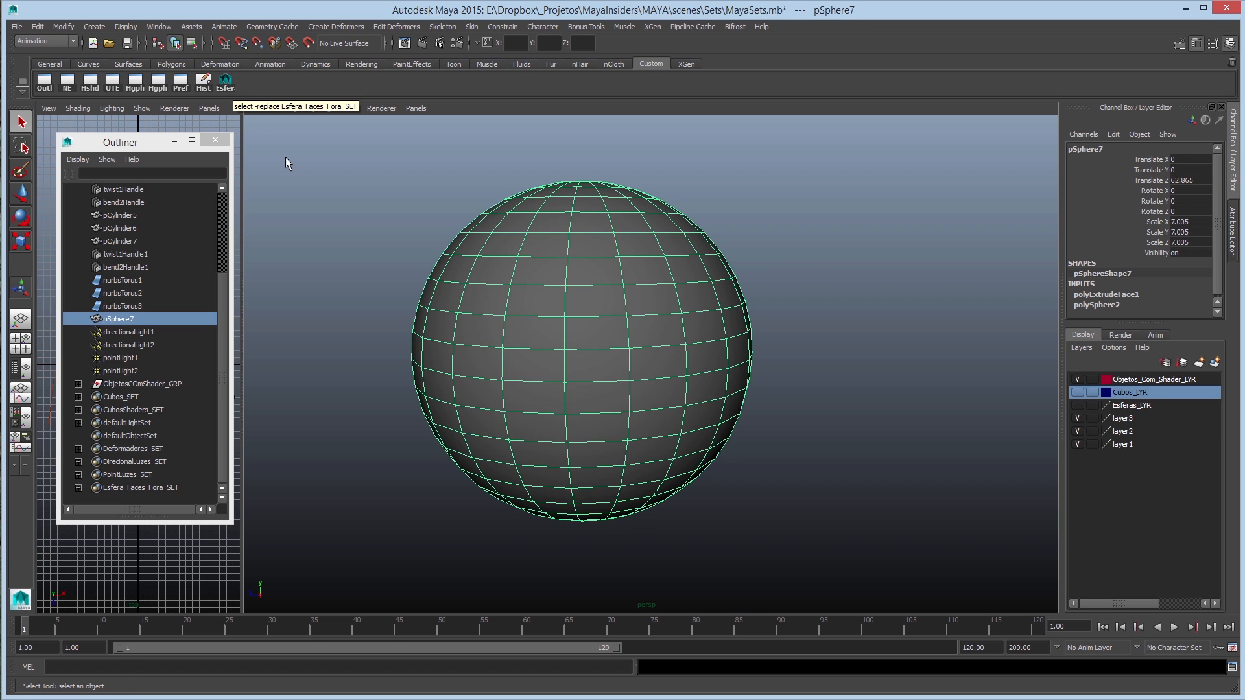
left_click(308, 170)
left_click(522, 276)
left_click(362, 199)
left_click(592, 263)
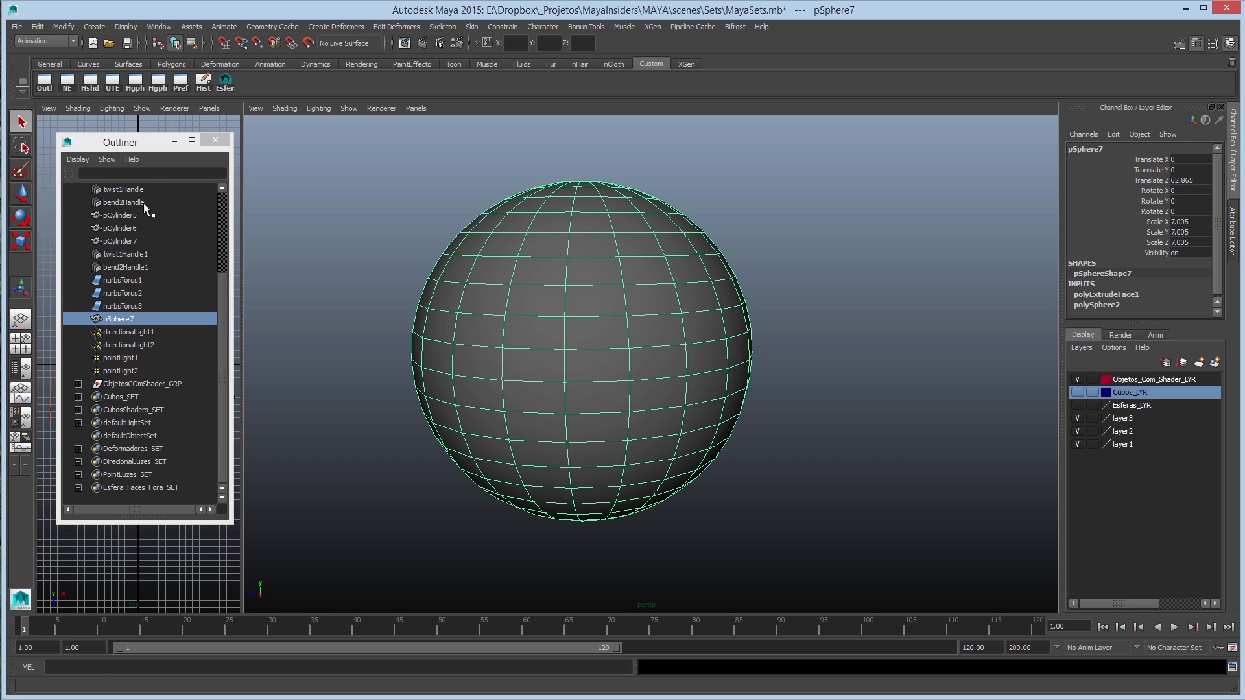
Select the sphere's outer faces by recalling Esfera_Faces_Fora_SET from the Quick Select Sets.
left_click(39, 28)
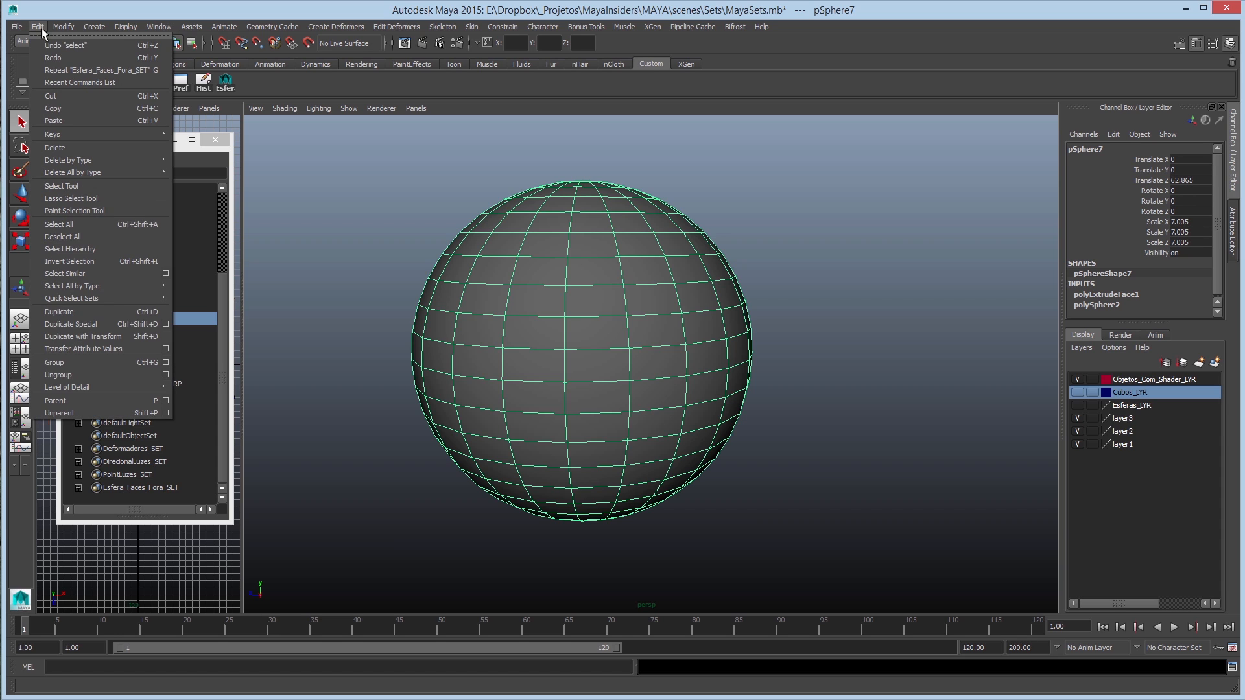
mouse_move(81, 302)
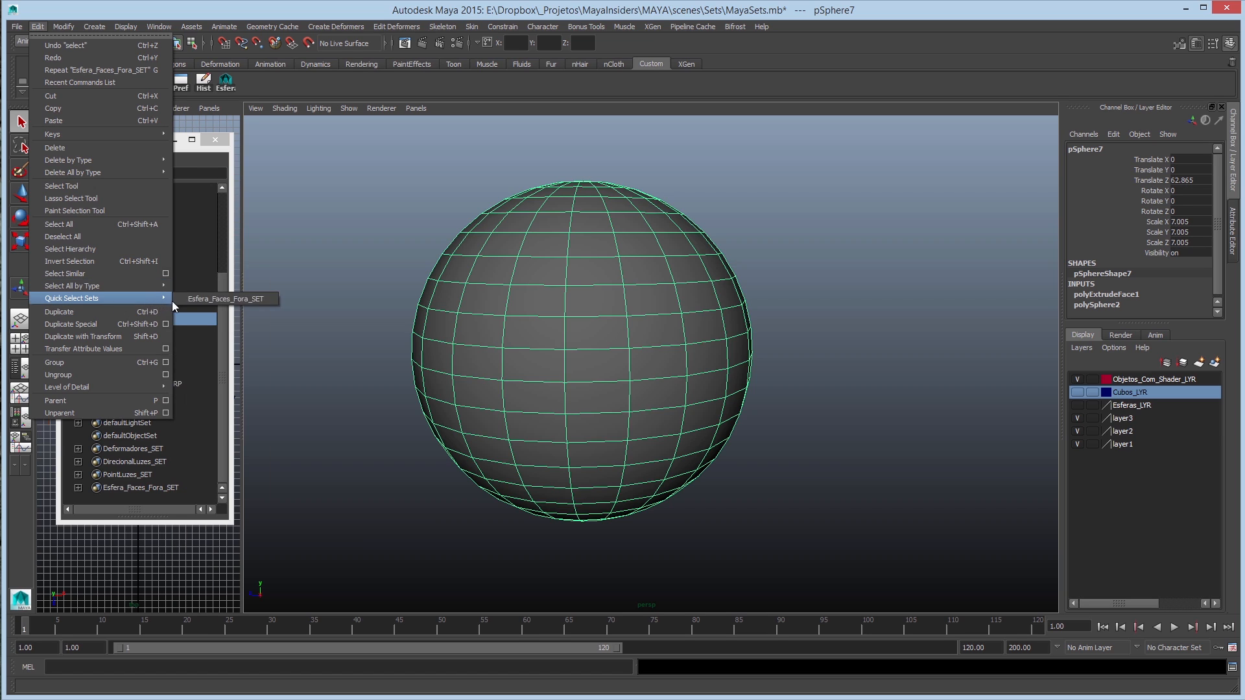
left_click(241, 301)
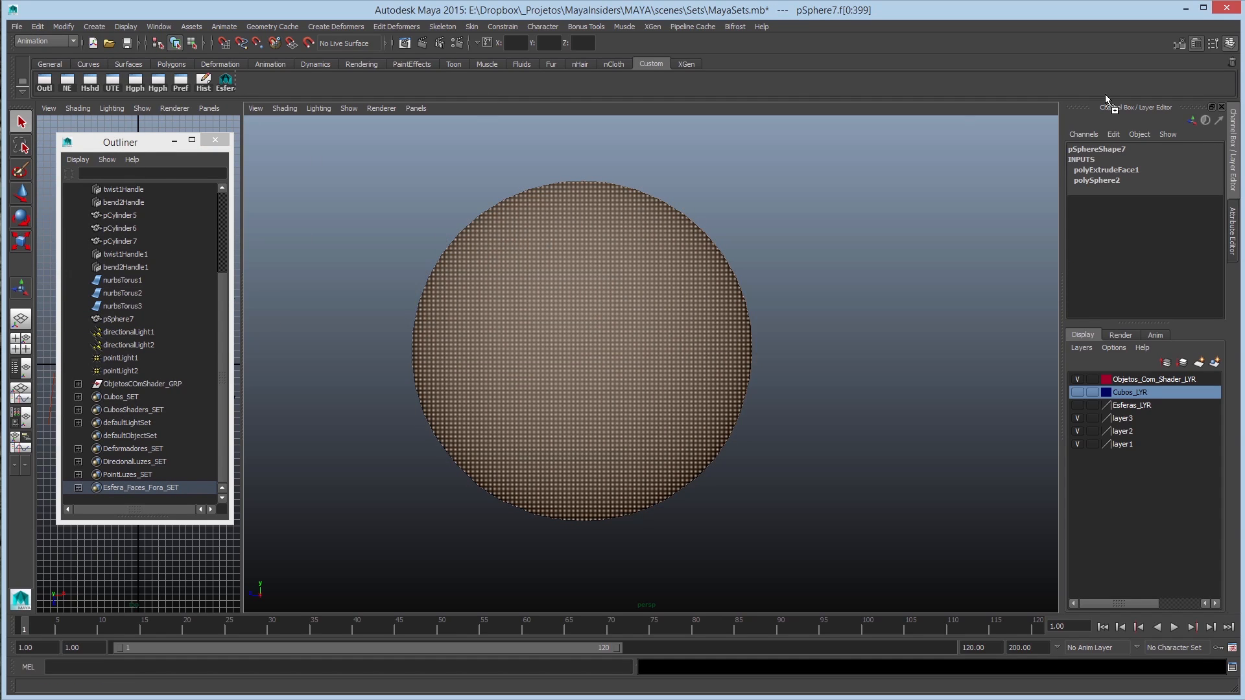
Remove the Esfera_Faces_Fora_SET shortcut from the shelf and reselect pSphere7 as an object.
middle_click_drag(271, 119, 1232, 63)
key("F8")
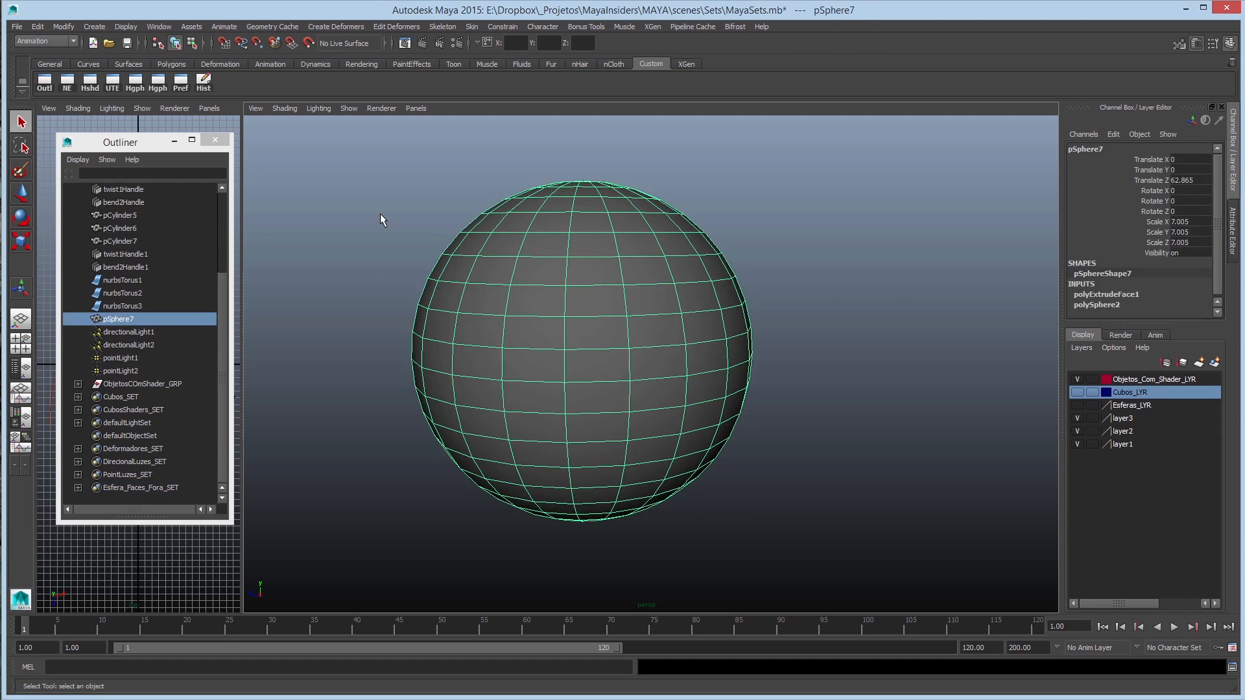
left_click(380, 212)
left_click(461, 258)
Add the Quick Select Sets command for Esfera_Faces_Fora_SET to the custom shelf as a new shortcut.
left_click(19, 25)
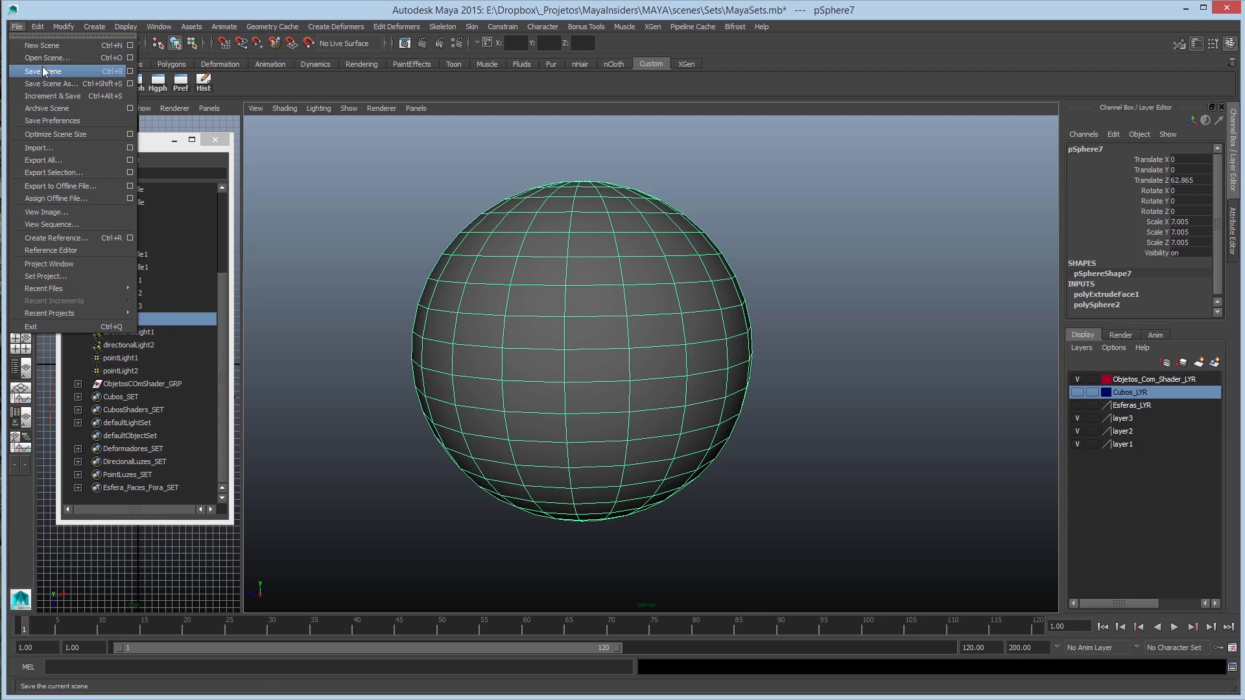
mouse_move(37, 27)
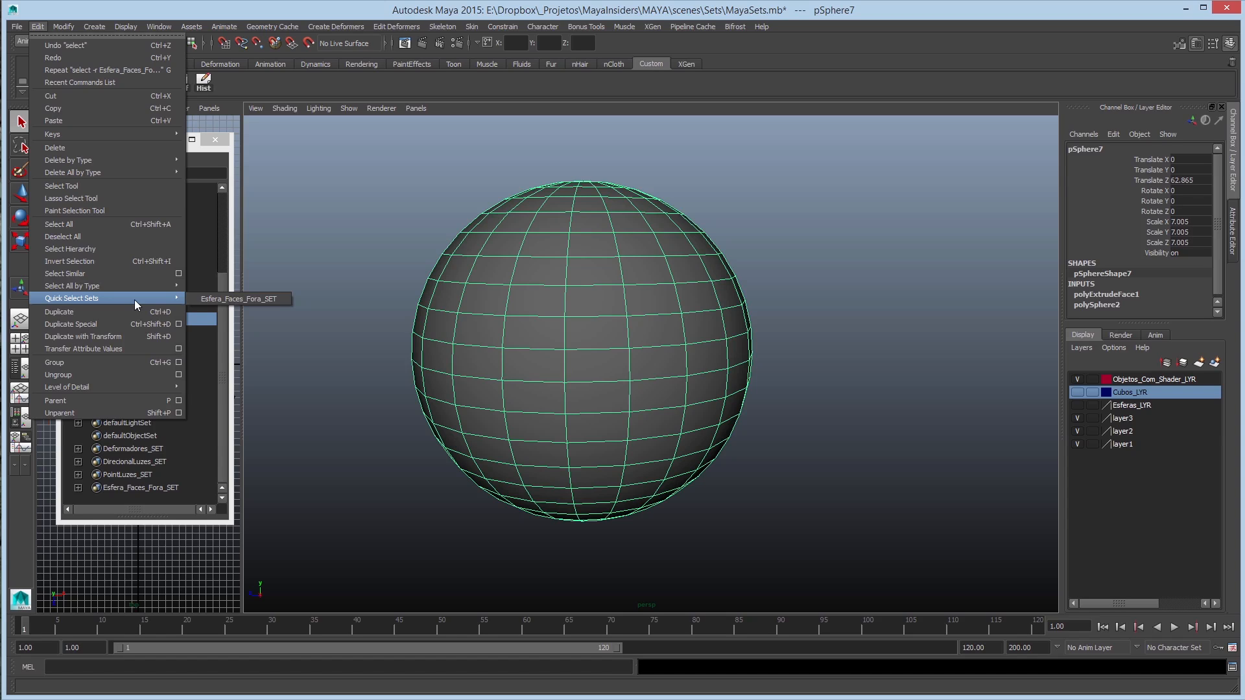
left_click(253, 297)
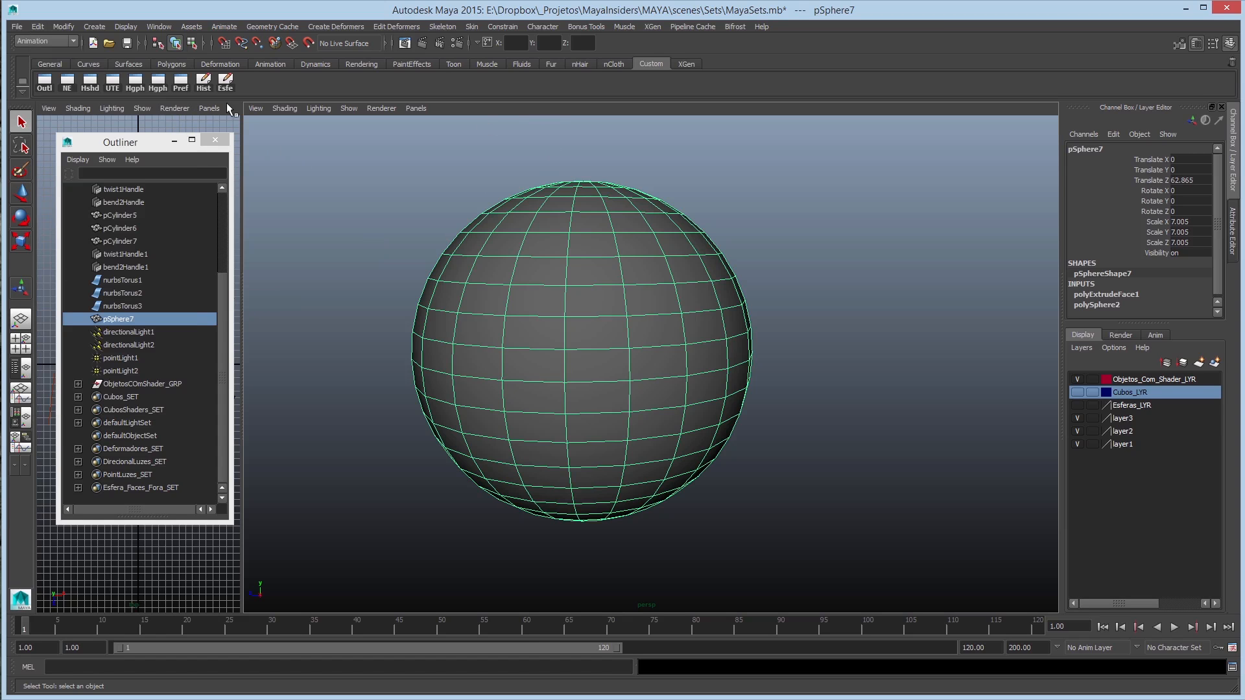
Clear the selection and recall the sphere's outer faces with the new shelf shortcut, showing them in face selection.
left_click(231, 85)
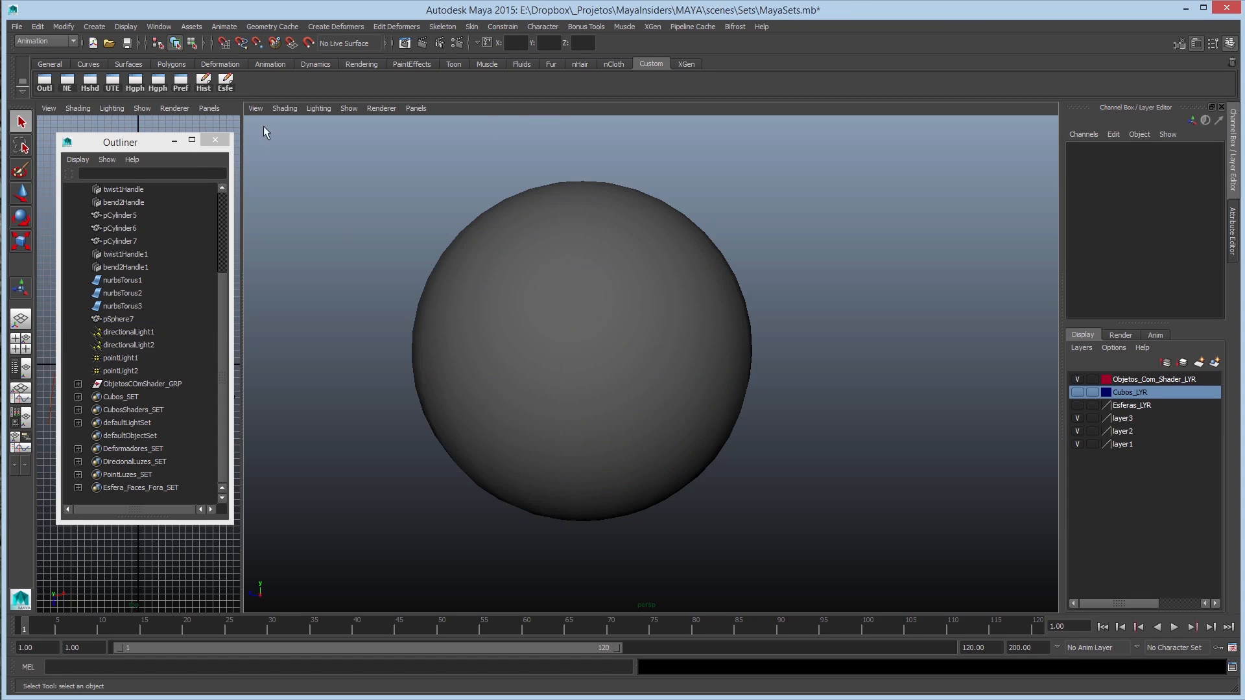
left_click(231, 87)
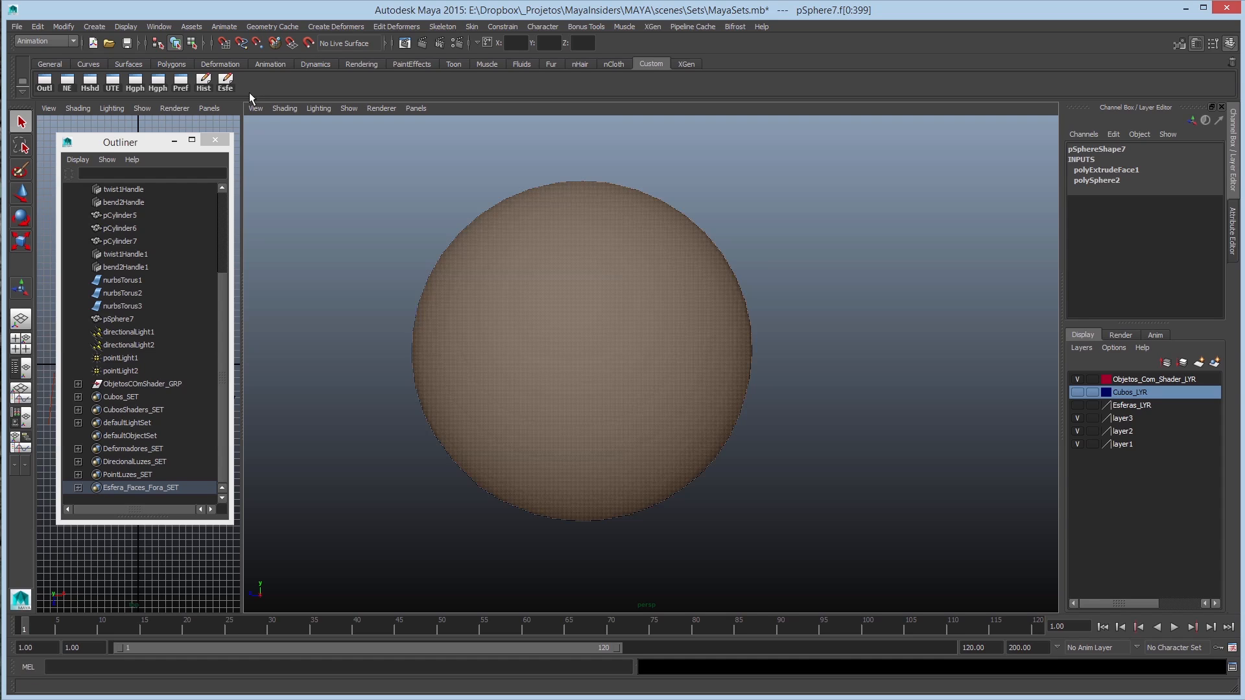
right_click_drag(560, 277, 558, 299)
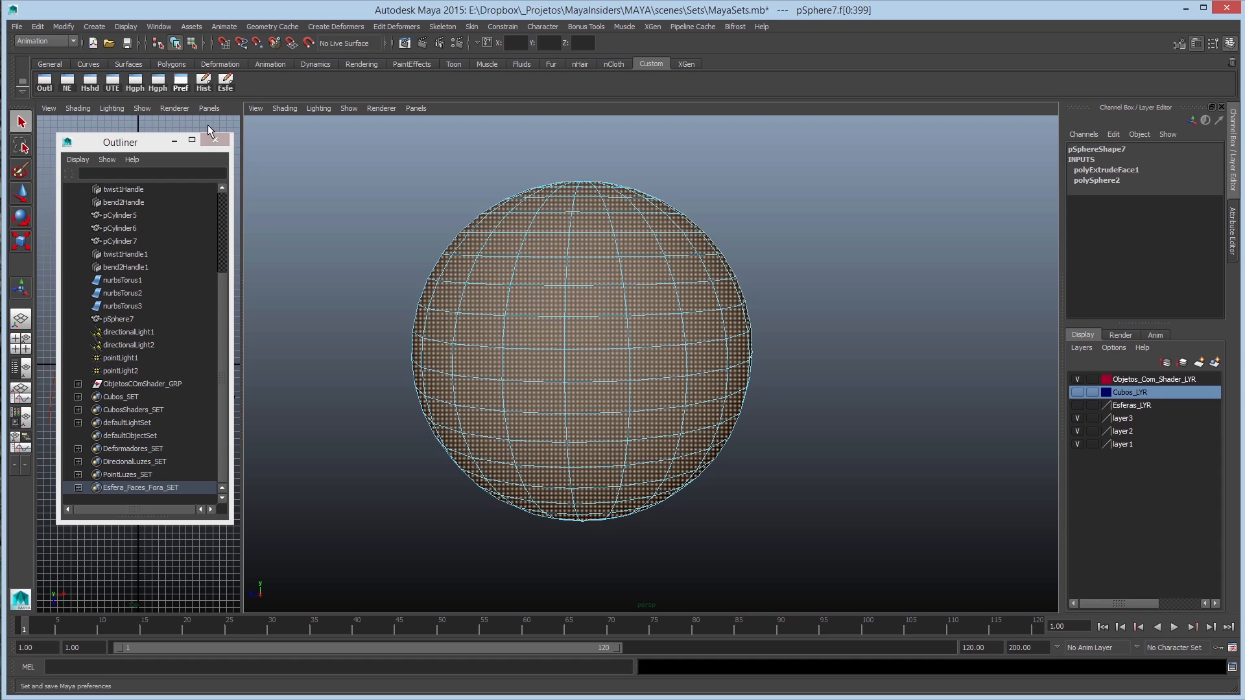
Select one face near the sphere's top, return to object selection, and clear the selection.
right_click_drag(579, 245, 596, 241)
left_click(597, 242)
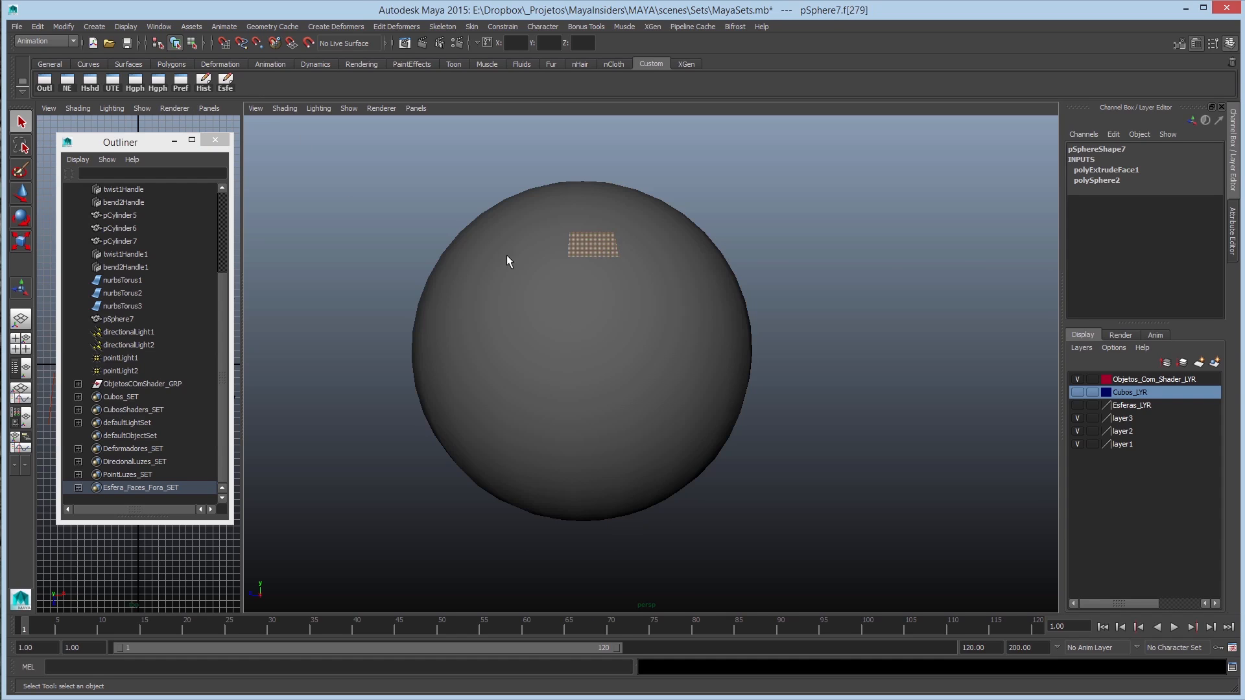
key("F8")
left_click(394, 258)
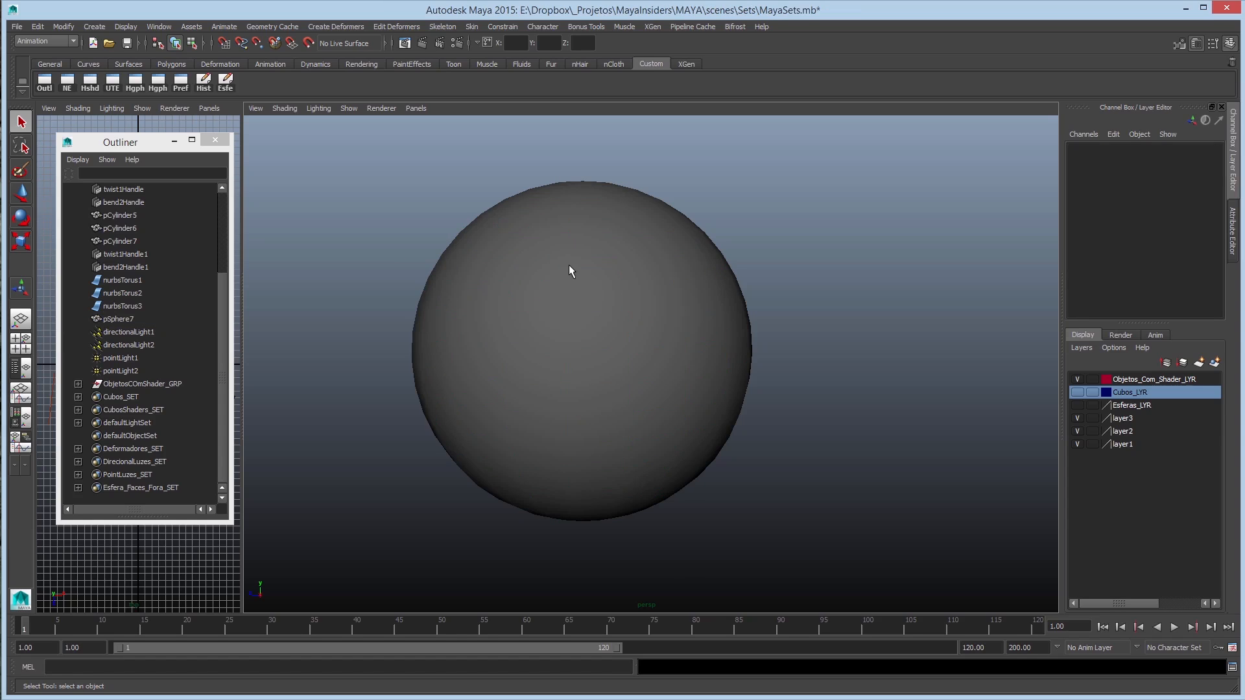